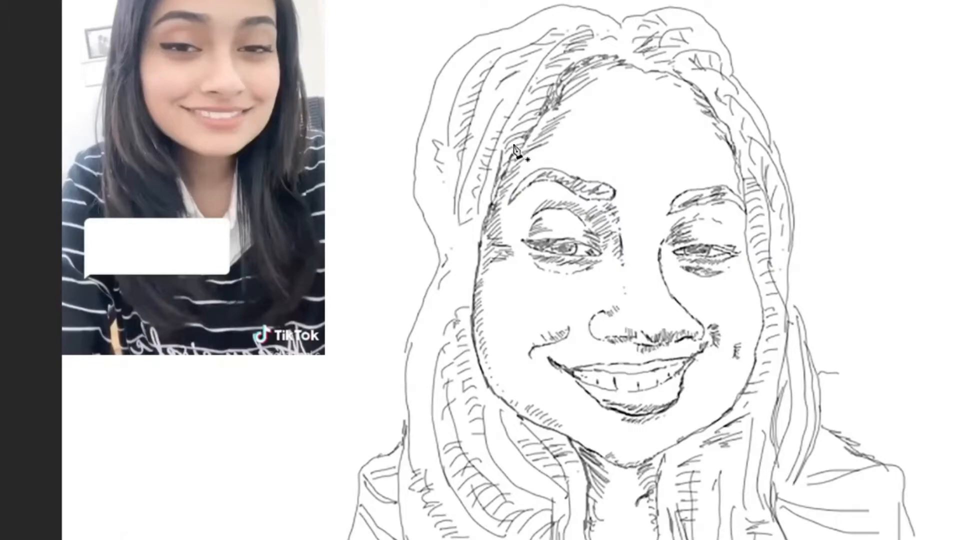
Trace the left eyebrow of the sketch with the Pen tool and fill it with dark brown
{"action": "scroll", "coordinate": [515, 147], "scroll_direction": "down", "scroll_amount": 2}
{"action": "scroll", "coordinate": [602, 133], "scroll_direction": "up", "scroll_amount": 3}
{"action": "left_click", "coordinate": [640, 131]}
{"action": "left_click", "coordinate": [626, 151]}
{"action": "left_click", "coordinate": [569, 151]}
{"action": "left_click", "coordinate": [513, 126]}
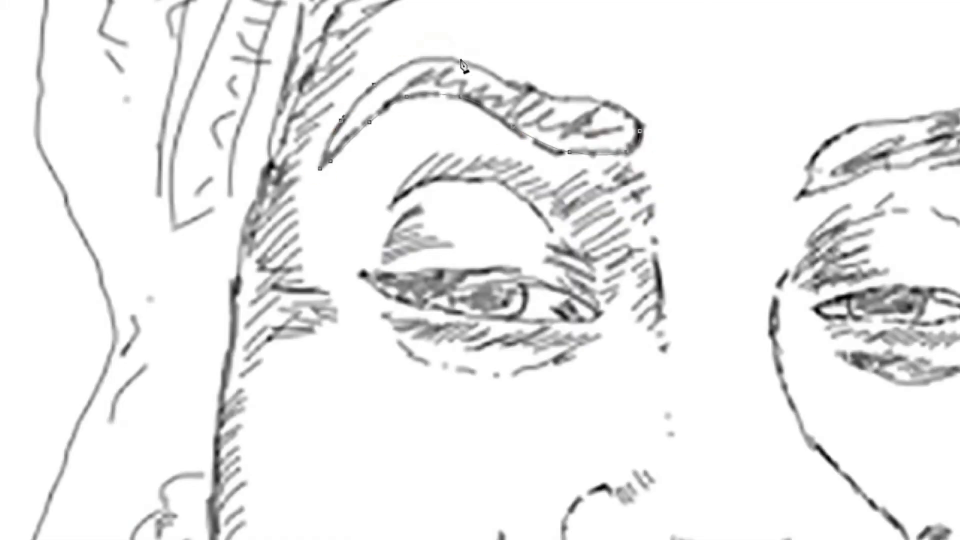
{"action": "left_click", "coordinate": [640, 131]}
{"action": "key", "text": "ctrl+Return"}
{"action": "key", "text": "alt+BackSpace"}
{"action": "key", "text": "ctrl+d"}
Trace the right eyebrow, fill it with the same dark brown, and delete Layer 1
{"action": "left_click", "coordinate": [803, 193]}
{"action": "left_click", "coordinate": [847, 181]}
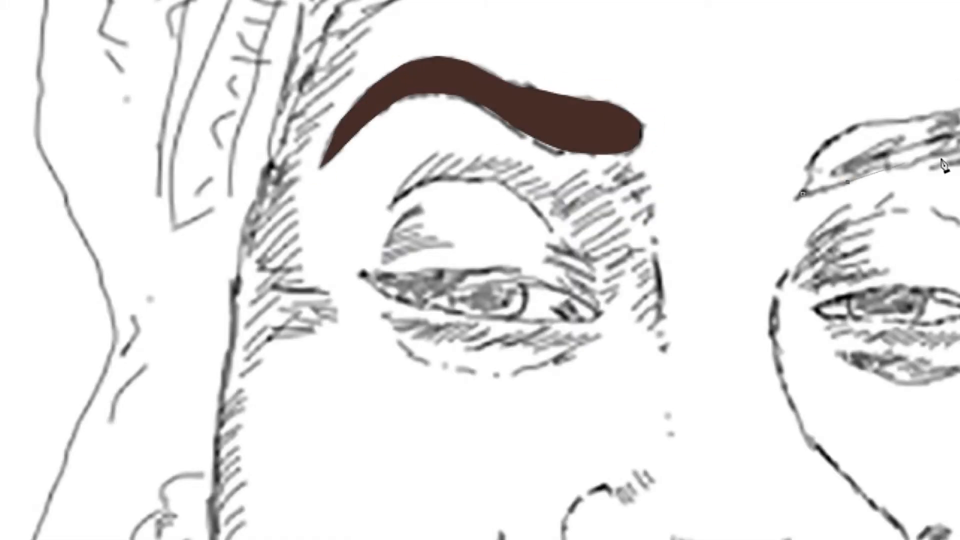
{"action": "left_click", "coordinate": [825, 150]}
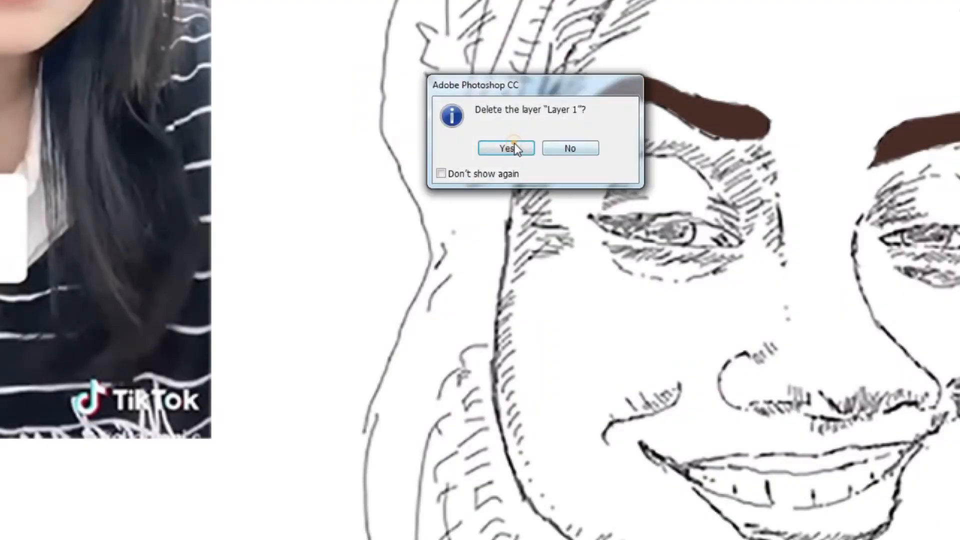
{"action": "left_click", "coordinate": [514, 148]}
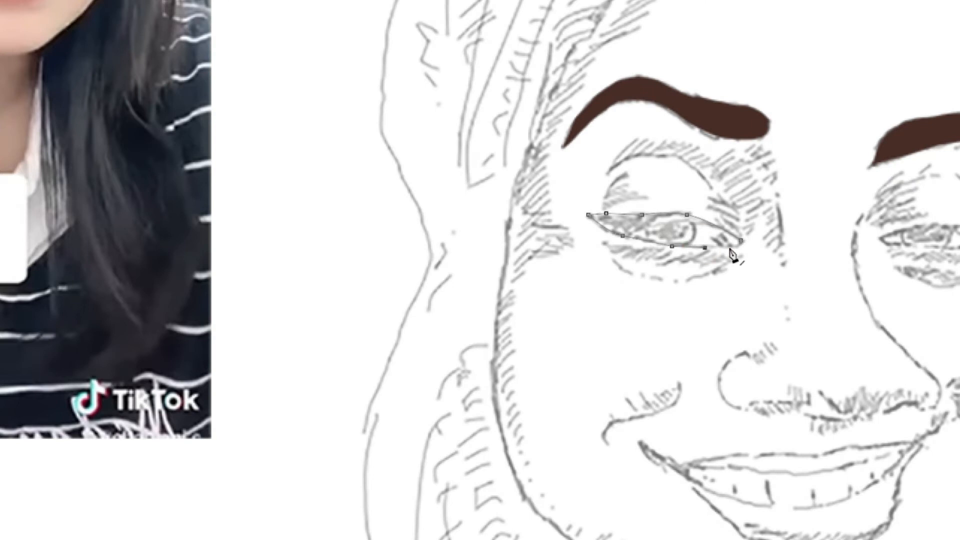
Fill the traced left eye shape with dark brown, and outline and fill the right eye the same way
{"action": "key", "text": "alt+BackSpace"}
{"action": "key", "text": "ctrl+d"}
{"action": "left_click", "coordinate": [881, 236]}
{"action": "left_click_drag", "start_coordinate": [919, 225], "coordinate": [932, 223]}
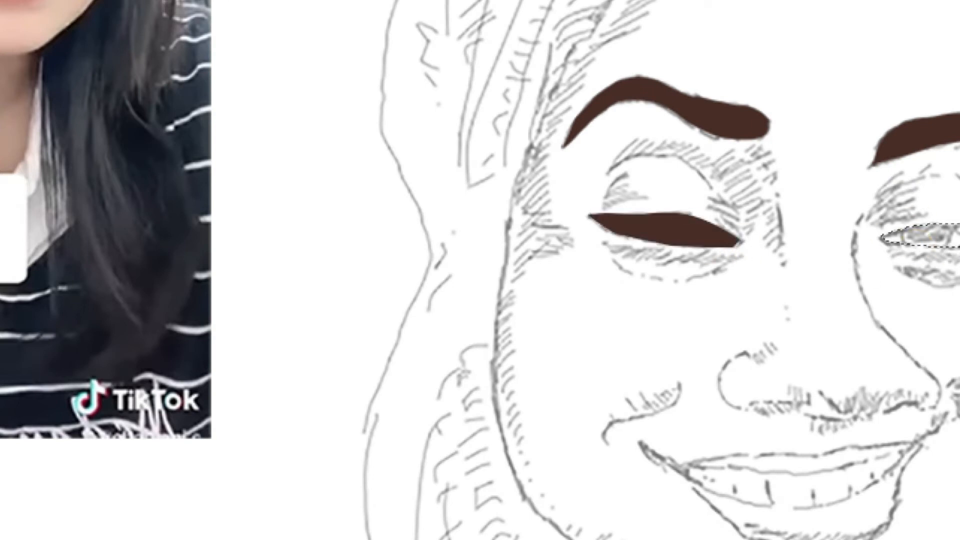
{"action": "key", "text": "alt+BackSpace"}
{"action": "key", "text": "ctrl+d"}
Lower the eye shapes to 50% opacity, and trace and fill the whites of both eyes in light grey
{"action": "key", "text": "5"}
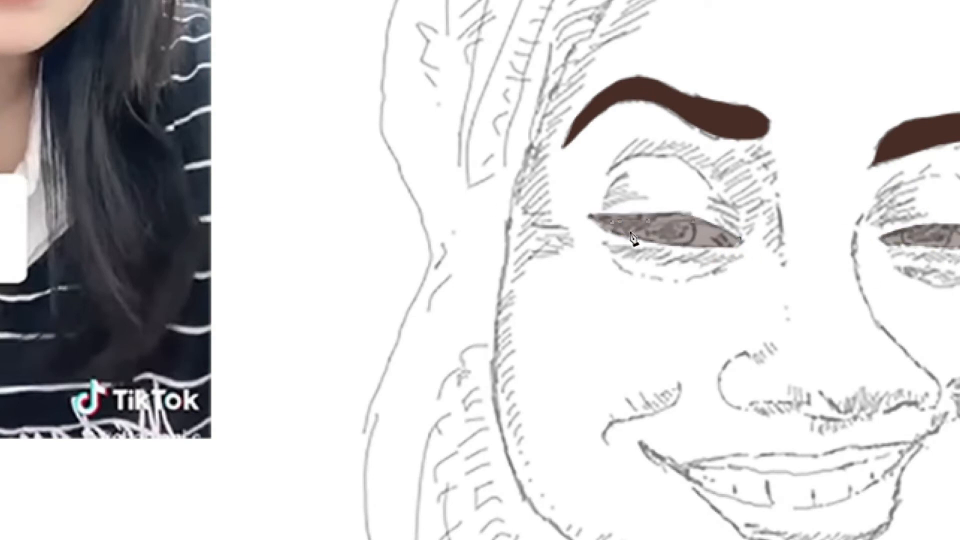
{"action": "key", "text": "alt+BackSpace"}
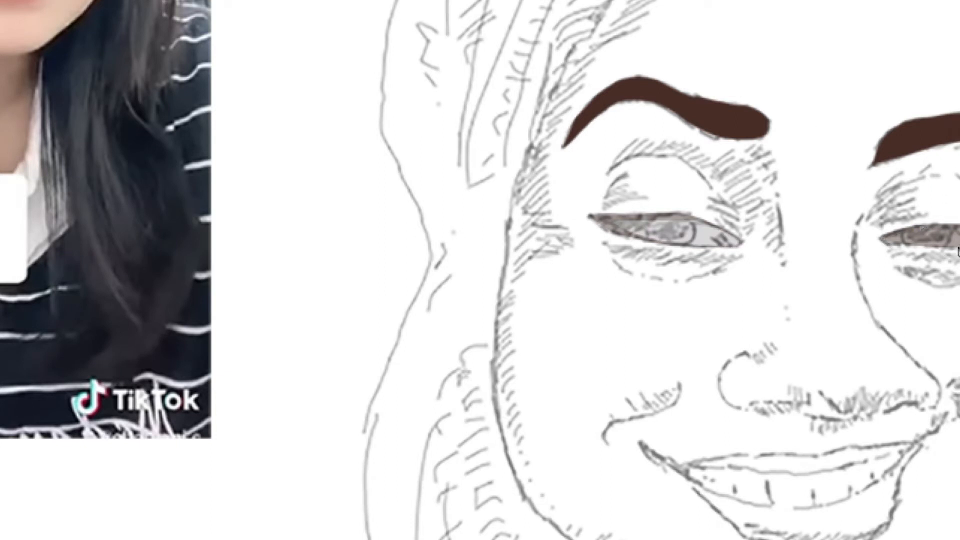
{"action": "key", "text": "ctrl+Return"}
Draw a circular selection over the left iris and fill it with the dark brown sampled from the eyebrow
{"action": "left_click_drag", "start_coordinate": [647, 250], "coordinate": [695, 202]}
{"action": "key", "text": "ctrl+Return"}
{"action": "key", "text": "i"}
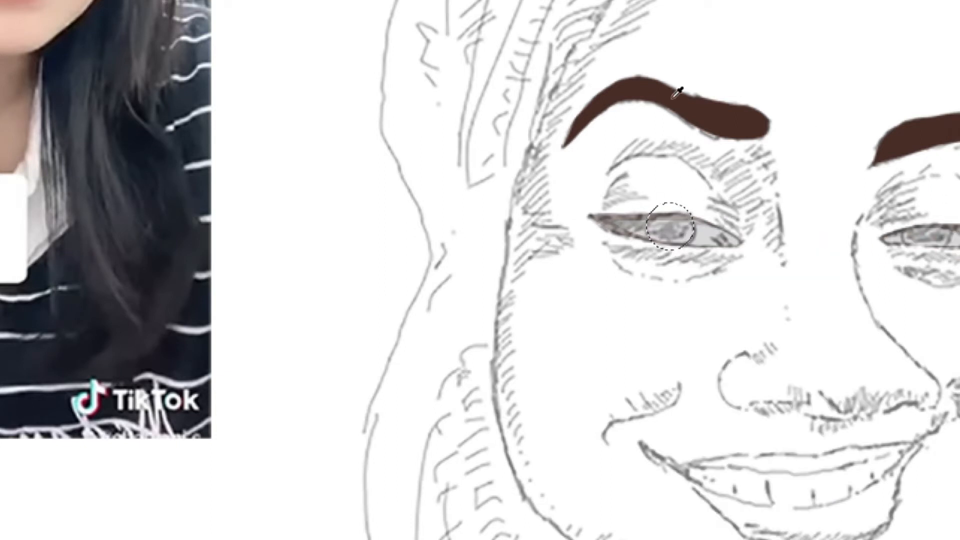
{"action": "left_click", "coordinate": [673, 98]}
{"action": "key", "text": "alt+BackSpace"}
{"action": "key", "text": "ctrl+d"}
Duplicate the brown iris onto the right eye and merge the two iris layers
{"action": "left_click_drag", "start_coordinate": [691, 235], "coordinate": [945, 244], "text": "alt"}
{"action": "key", "text": "8"}
{"action": "key", "text": "5"}
{"action": "key", "text": "0"}
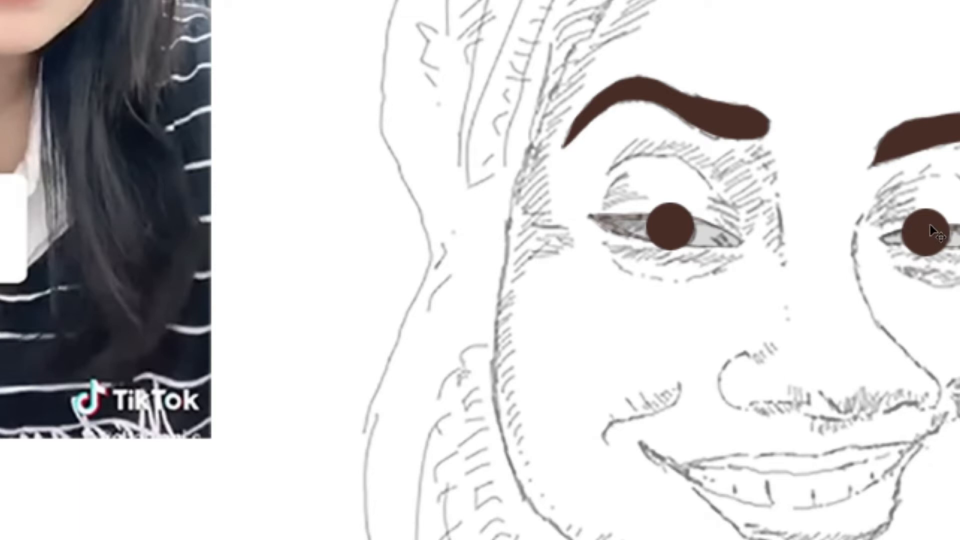
{"action": "key", "text": "ctrl+e"}
Set the irises to 50% opacity, delete the parts outside both eye openings, and restore full opacity
{"action": "key", "text": "5"}
{"action": "key", "text": "ctrl+Return"}
{"action": "key", "text": "Delete"}
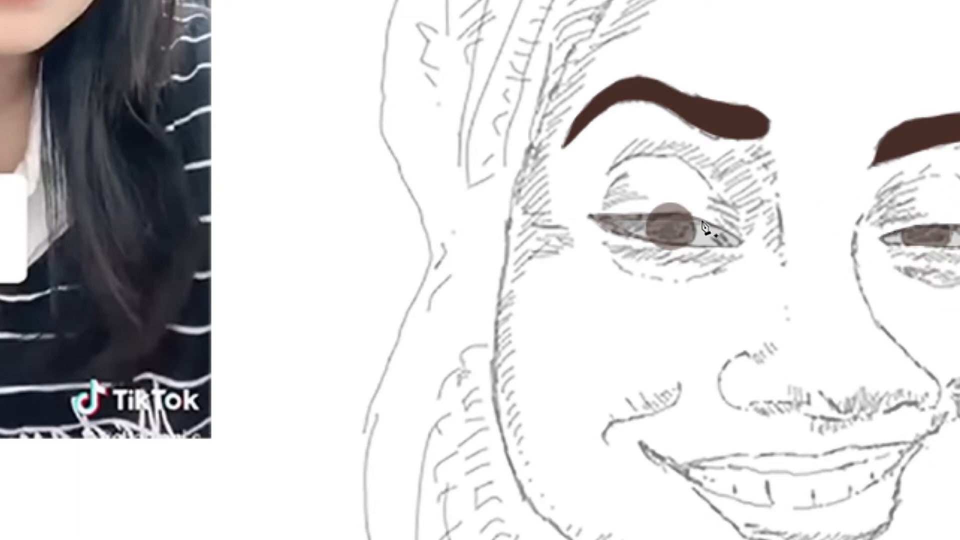
{"action": "key", "text": "ctrl+Return"}
{"action": "key", "text": "Delete"}
{"action": "key", "text": "ctrl+d"}
{"action": "key", "text": "0"}
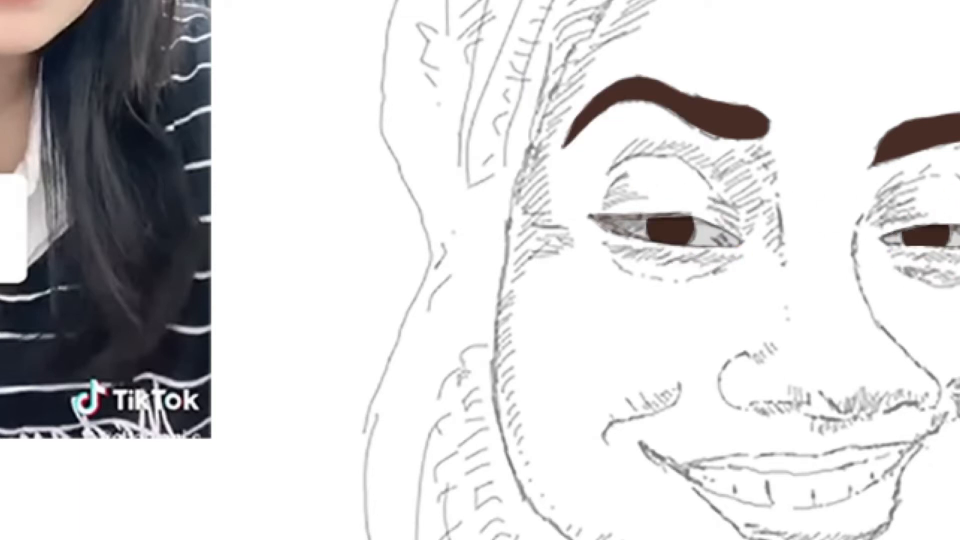
Restore the eye shapes to full opacity and adjust their place in the layer order
{"action": "key", "text": "0"}
{"action": "key", "text": "w"}
{"action": "left_click", "coordinate": [716, 232]}
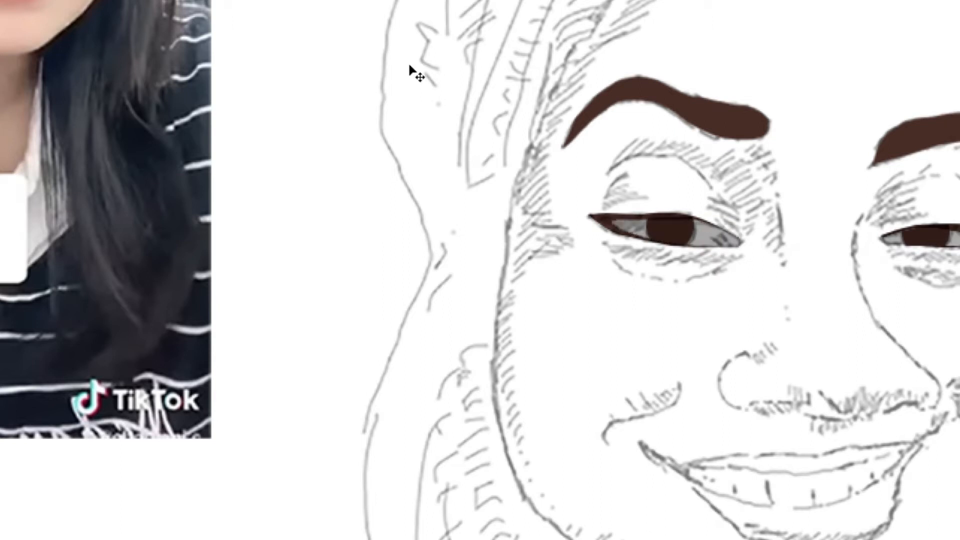
{"action": "key", "text": "0"}
{"action": "key", "text": "ctrl+["}
Trace the lower lip of the smiling mouth with the Pen tool and fill it with red
{"action": "scroll", "coordinate": [733, 194], "scroll_direction": "down", "scroll_amount": 3}
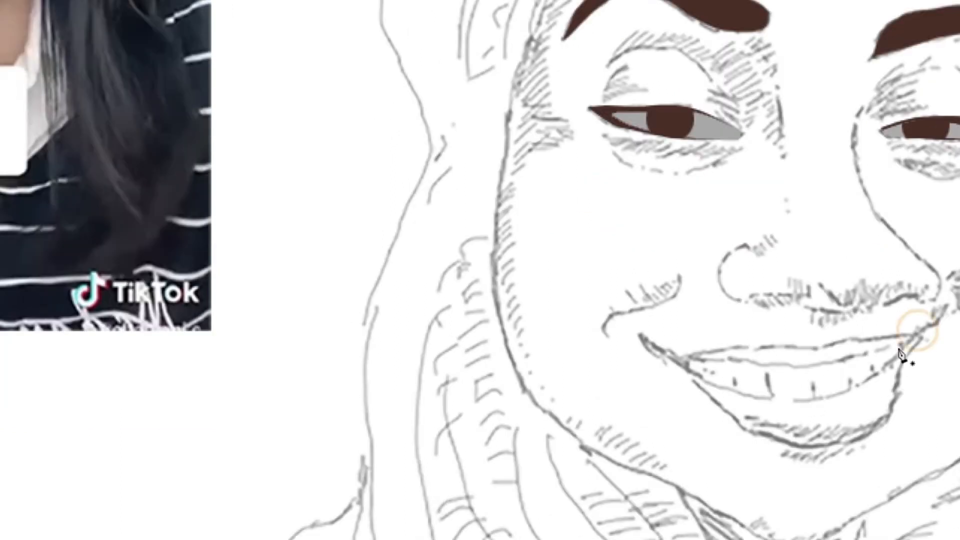
{"action": "key", "text": "ctrl+plus"}
{"action": "left_click", "coordinate": [843, 309]}
{"action": "left_click", "coordinate": [802, 349]}
{"action": "left_click_drag", "start_coordinate": [757, 387], "coordinate": [743, 394]}
{"action": "left_click", "coordinate": [720, 403]}
{"action": "key", "text": "ctrl+z"}
{"action": "key", "text": "ctrl+minus"}
{"action": "left_click_drag", "start_coordinate": [638, 367], "coordinate": [626, 365]}
{"action": "left_click", "coordinate": [717, 386]}
{"action": "left_click", "coordinate": [731, 326]}
Trace the upper lip from one mouth corner to the other and fill it with the same red
{"action": "left_click", "coordinate": [747, 297]}
{"action": "left_click", "coordinate": [735, 307]}
{"action": "left_click", "coordinate": [707, 312]}
{"action": "left_click", "coordinate": [678, 321]}
{"action": "left_click", "coordinate": [639, 331]}
{"action": "left_click", "coordinate": [610, 332]}
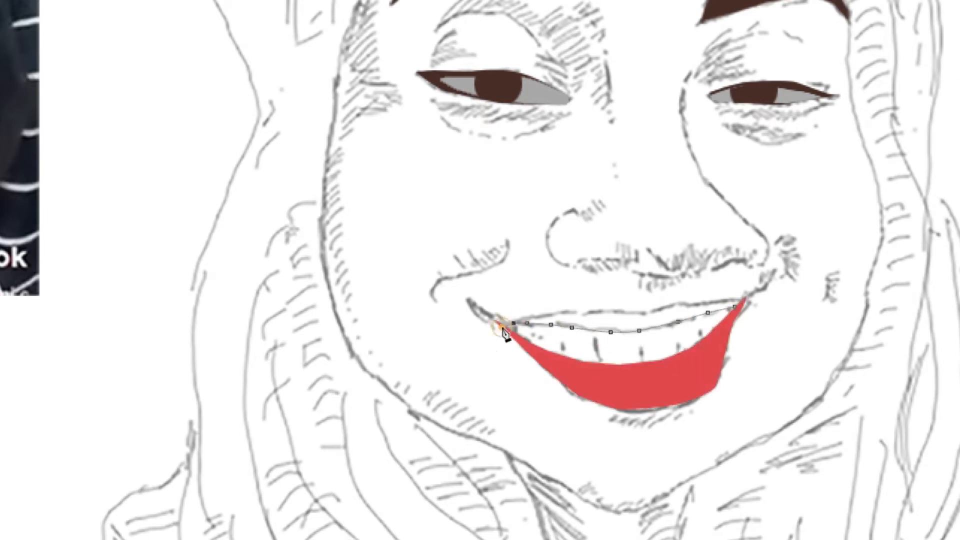
{"action": "left_click", "coordinate": [744, 299]}
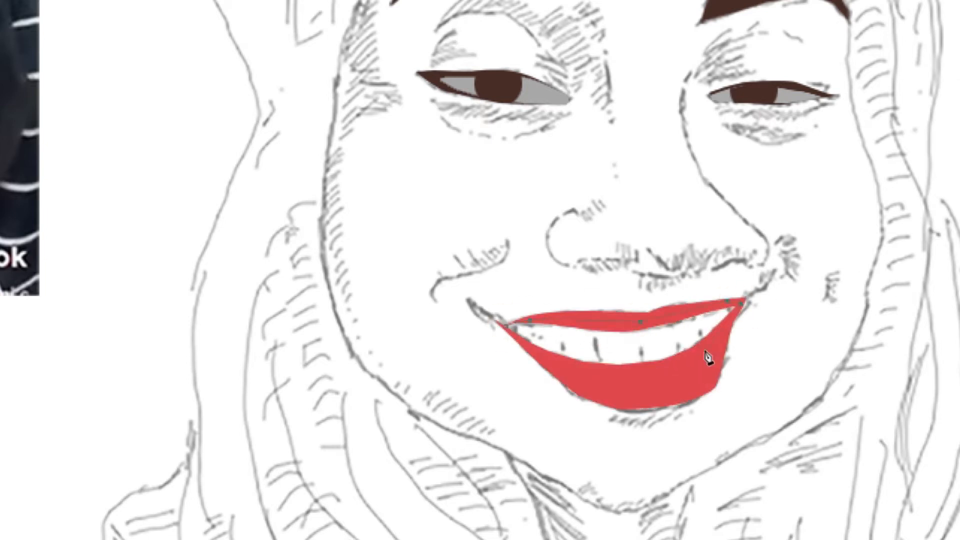
Fill the teeth shape between the lips with light grey and send it one layer down
{"action": "key", "text": "alt+BackSpace"}
{"action": "key", "text": "ctrl+d"}
{"action": "key", "text": "ctrl+bracketleft"}
Start the hair path at the hairline and trace it down the left side of the face and along the neck
{"action": "key", "text": "p"}
{"action": "scroll", "coordinate": [574, 259], "scroll_direction": "up", "scroll_amount": 3}
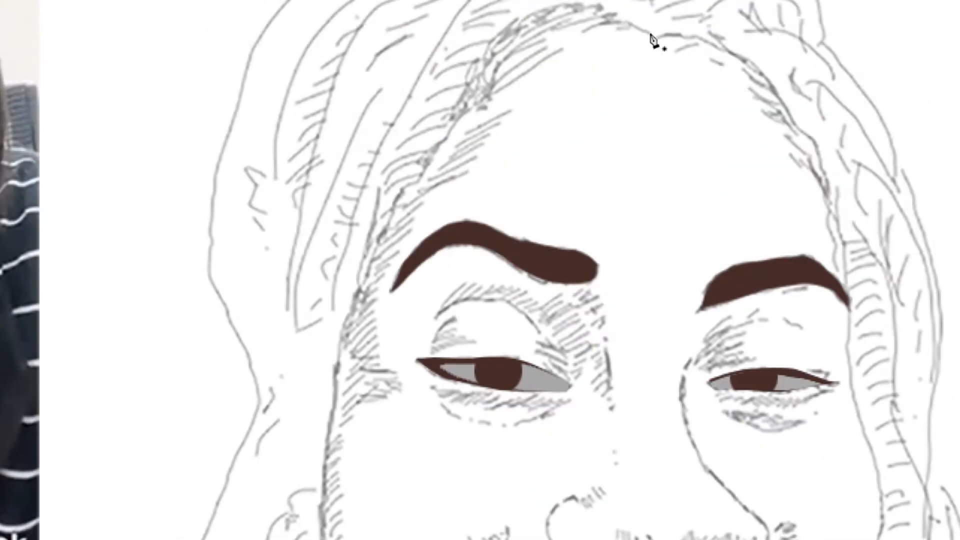
{"action": "left_click", "coordinate": [470, 99]}
{"action": "scroll", "coordinate": [399, 181], "scroll_direction": "down", "scroll_amount": 3}
{"action": "scroll", "coordinate": [357, 153], "scroll_direction": "down", "scroll_amount": 2}
{"action": "left_click", "coordinate": [339, 139]}
{"action": "scroll", "coordinate": [333, 209], "scroll_direction": "down", "scroll_amount": 2}
{"action": "left_click", "coordinate": [378, 365]}
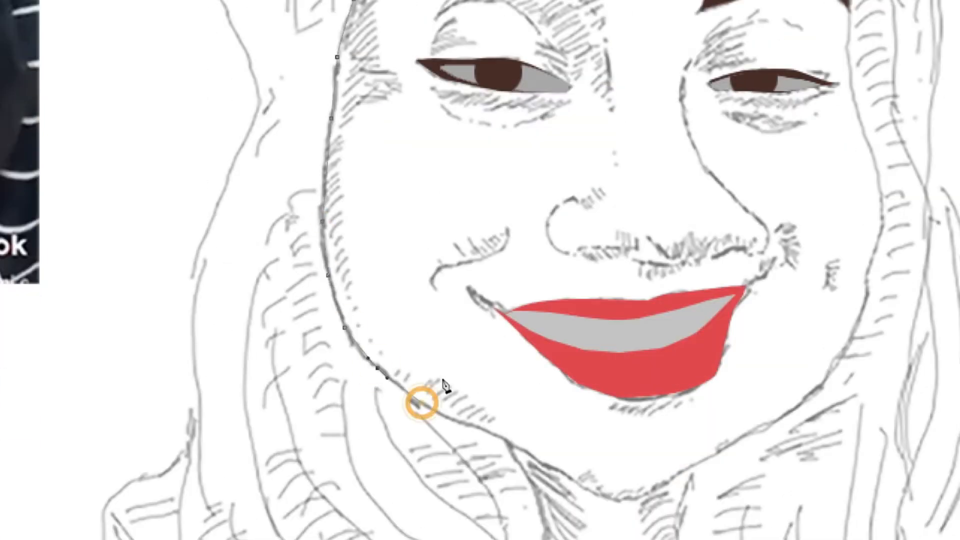
{"action": "left_click", "coordinate": [471, 420]}
{"action": "scroll", "coordinate": [508, 437], "scroll_direction": "down", "scroll_amount": 4}
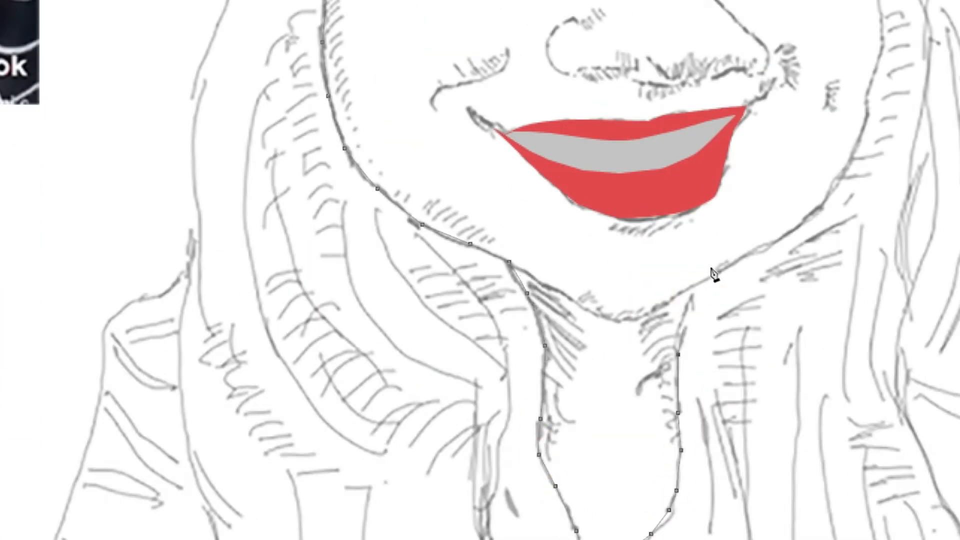
Continue the hair path from the chin up the right side of the face to the top of the forehead
{"action": "scroll", "coordinate": [710, 285], "scroll_direction": "up", "scroll_amount": 4}
{"action": "left_click", "coordinate": [774, 445]}
{"action": "scroll", "coordinate": [871, 310], "scroll_direction": "up", "scroll_amount": 2}
{"action": "left_click", "coordinate": [858, 253]}
{"action": "scroll", "coordinate": [854, 280], "scroll_direction": "up", "scroll_amount": 4}
{"action": "left_click", "coordinate": [848, 381]}
{"action": "left_click", "coordinate": [851, 340]}
{"action": "left_click", "coordinate": [843, 286]}
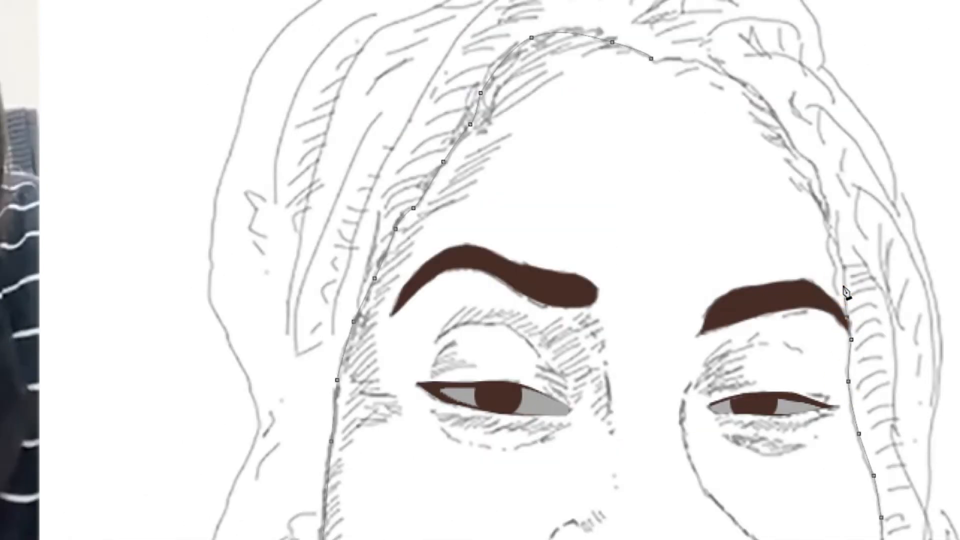
{"action": "scroll", "coordinate": [843, 286], "scroll_direction": "up", "scroll_amount": 2}
{"action": "left_click", "coordinate": [812, 234]}
{"action": "left_click", "coordinate": [771, 180]}
{"action": "left_click", "coordinate": [662, 110]}
Trace the outer edge of the hair down the right side of the head past the shoulder
{"action": "left_click", "coordinate": [703, 6]}
{"action": "left_click_drag", "start_coordinate": [826, 142], "coordinate": [838, 285]}
{"action": "left_click_drag", "start_coordinate": [913, 289], "coordinate": [945, 407]}
{"action": "scroll", "coordinate": [945, 408], "scroll_direction": "down", "scroll_amount": 3}
{"action": "left_click", "coordinate": [935, 393]}
{"action": "scroll", "coordinate": [945, 400], "scroll_direction": "down", "scroll_amount": 10}
{"action": "left_click", "coordinate": [934, 394]}
{"action": "left_click", "coordinate": [958, 269]}
{"action": "left_click", "coordinate": [924, 95]}
{"action": "left_click", "coordinate": [904, 225]}
Trace the inner edges of the long hair strands over the chest, undoing one misplaced anchor
{"action": "key", "text": "ctrl+minus"}
{"action": "left_click_drag", "start_coordinate": [741, 321], "coordinate": [762, 360]}
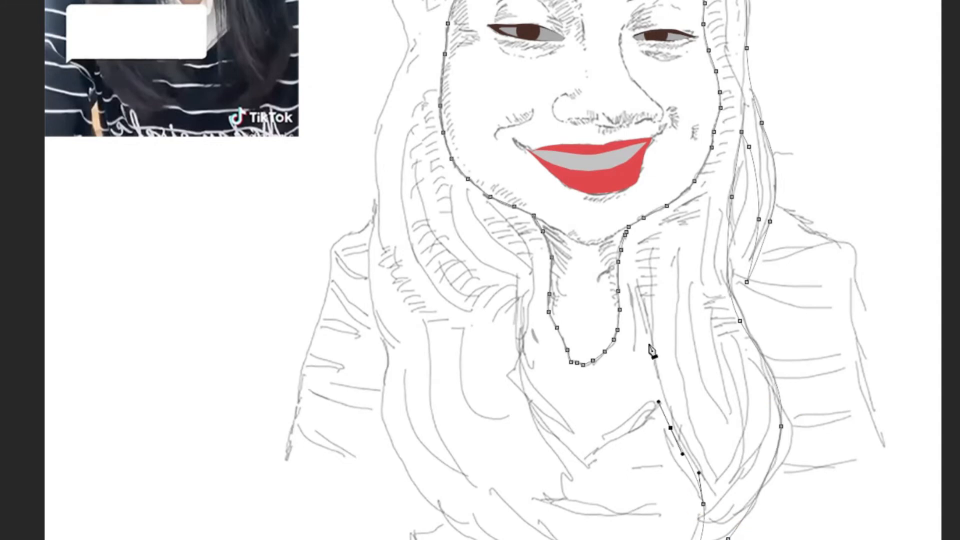
{"action": "key", "text": "ctrl+z"}
{"action": "left_click_drag", "start_coordinate": [551, 394], "coordinate": [534, 374]}
{"action": "left_click", "coordinate": [521, 351]}
{"action": "left_click", "coordinate": [508, 325]}
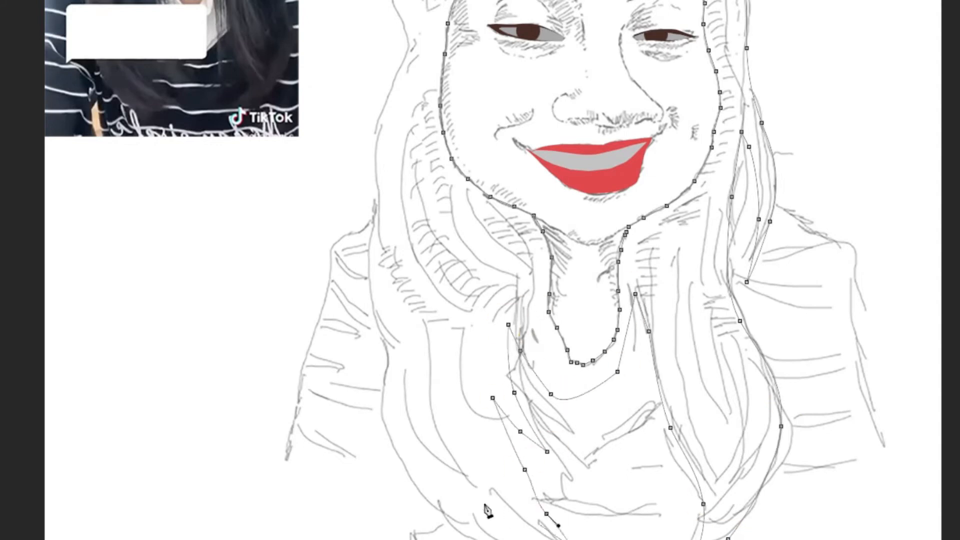
Trace the outer edge of the hair up the left side and over the crown to the parting
{"action": "left_click", "coordinate": [380, 404]}
{"action": "left_click", "coordinate": [376, 197]}
{"action": "scroll", "coordinate": [379, 206], "scroll_direction": "up", "scroll_amount": 14}
{"action": "left_click", "coordinate": [384, 262]}
{"action": "left_click", "coordinate": [410, 164]}
{"action": "left_click", "coordinate": [583, 125]}
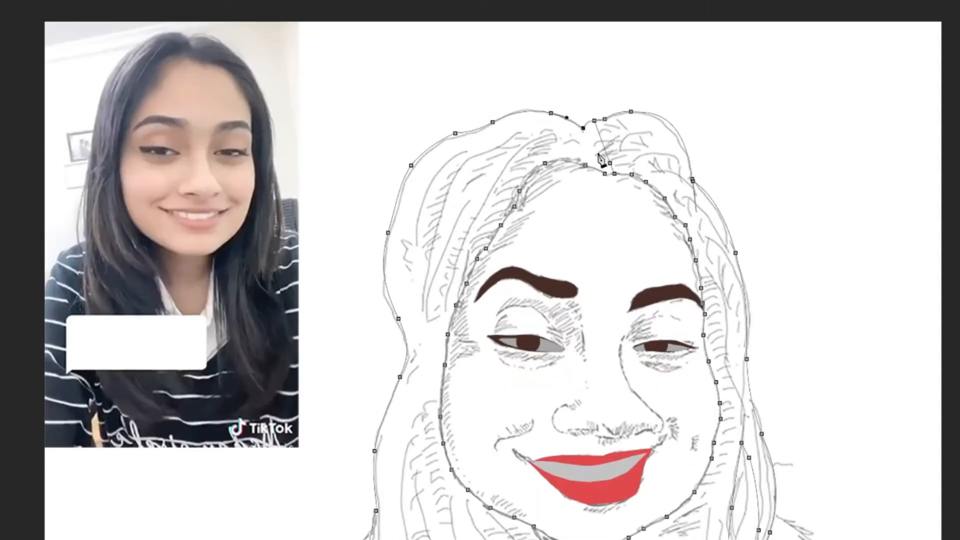
Sample dark brown from the eye, finish the outline of the lower hair, and fill the hair with that colour
{"action": "key", "text": "i"}
{"action": "left_click", "coordinate": [533, 341]}
{"action": "key", "text": "p"}
{"action": "scroll", "coordinate": [551, 320], "scroll_direction": "down", "scroll_amount": 5}
{"action": "scroll", "coordinate": [575, 200], "scroll_direction": "up", "scroll_amount": 3}
{"action": "left_click_drag", "start_coordinate": [609, 21], "coordinate": [592, 31]}
{"action": "scroll", "coordinate": [602, 372], "scroll_direction": "down", "scroll_amount": 8}
{"action": "left_click", "coordinate": [551, 308]}
{"action": "left_click_drag", "start_coordinate": [544, 400], "coordinate": [542, 431]}
{"action": "left_click", "coordinate": [508, 371]}
{"action": "left_click", "coordinate": [608, 475]}
{"action": "left_click", "coordinate": [619, 307]}
{"action": "scroll", "coordinate": [580, 332], "scroll_direction": "down", "scroll_amount": 4}
{"action": "scroll", "coordinate": [585, 272], "scroll_direction": "up", "scroll_amount": 5}
Trace the background boundary along the left shoulder and arm out to the canvas edge
{"action": "left_click", "coordinate": [373, 276]}
{"action": "scroll", "coordinate": [330, 333], "scroll_direction": "down", "scroll_amount": 3}
{"action": "left_click", "coordinate": [296, 392]}
{"action": "left_click", "coordinate": [250, 498]}
{"action": "left_click", "coordinate": [45, 497]}
{"action": "key", "text": "ctrl+minus"}
Trace the rest of the background around the head and right shoulder, and fill it with light orange
{"action": "left_click", "coordinate": [502, 114]}
{"action": "left_click", "coordinate": [473, 278]}
{"action": "left_click", "coordinate": [458, 62]}
{"action": "left_click_drag", "start_coordinate": [576, 28], "coordinate": [637, 24]}
{"action": "left_click_drag", "start_coordinate": [711, 170], "coordinate": [728, 228]}
{"action": "left_click", "coordinate": [791, 298]}
{"action": "scroll", "coordinate": [800, 390], "scroll_direction": "up", "scroll_amount": 4}
{"action": "left_click", "coordinate": [825, 535]}
{"action": "left_click", "coordinate": [894, 486]}
{"action": "left_click", "coordinate": [459, 62]}
{"action": "scroll", "coordinate": [514, 453], "scroll_direction": "up", "scroll_amount": 2}
Transform the background layer, outline the unfilled area below it on the left, and fill it with light orange
{"action": "key", "text": "ctrl+t"}
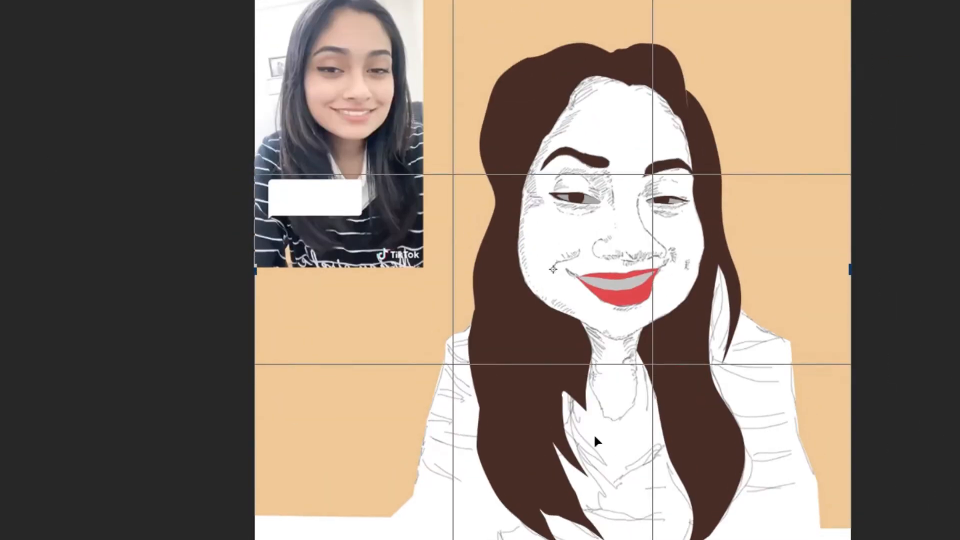
{"action": "left_click", "coordinate": [221, 495]}
{"action": "left_click", "coordinate": [371, 480]}
{"action": "left_click", "coordinate": [415, 486]}
{"action": "key", "text": "ctrl+Return"}
{"action": "key", "text": "alt+BackSpace"}
{"action": "scroll", "coordinate": [589, 462], "scroll_direction": "up", "scroll_amount": 1}
Trace the sweater on both sides of the neckline with the Pen tool and fill it with dark slate blue
{"action": "left_click", "coordinate": [412, 252]}
{"action": "left_click", "coordinate": [328, 495]}
{"action": "scroll", "coordinate": [330, 495], "scroll_direction": "down", "scroll_amount": 3}
{"action": "left_click", "coordinate": [334, 528]}
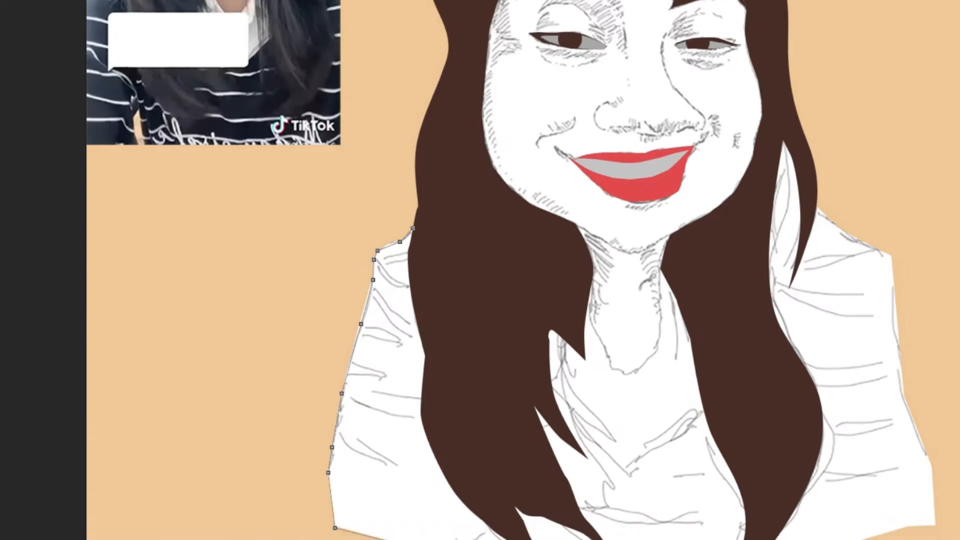
{"action": "left_click", "coordinate": [624, 527]}
{"action": "left_click", "coordinate": [628, 433]}
{"action": "left_click", "coordinate": [550, 339]}
{"action": "left_click", "coordinate": [413, 192]}
{"action": "key", "text": "alt+BackSpace"}
{"action": "left_click", "coordinate": [624, 432]}
{"action": "left_click", "coordinate": [706, 372]}
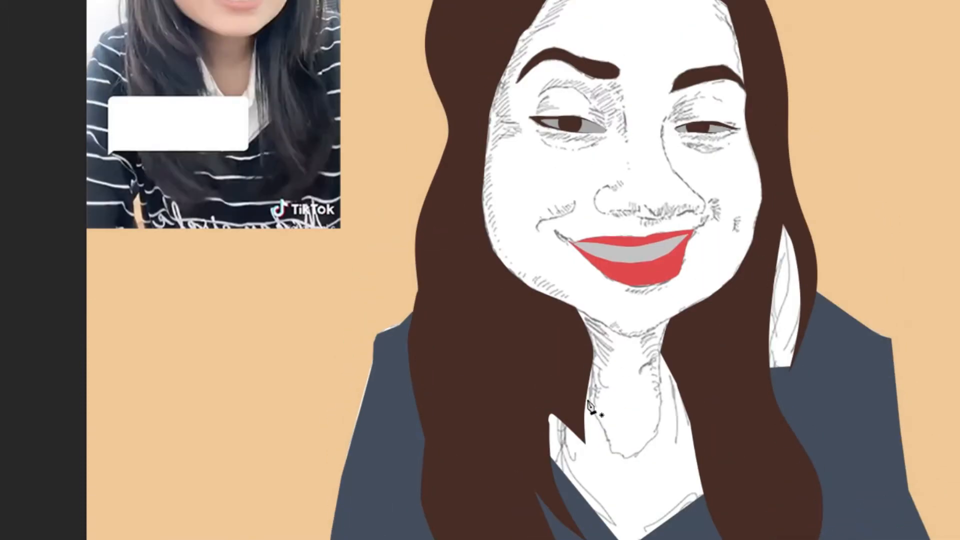
Fill the outlined shirt area at the neckline with light grey and deselect it
{"action": "key", "text": "alt+BackSpace"}
{"action": "key", "text": "ctrl+d"}
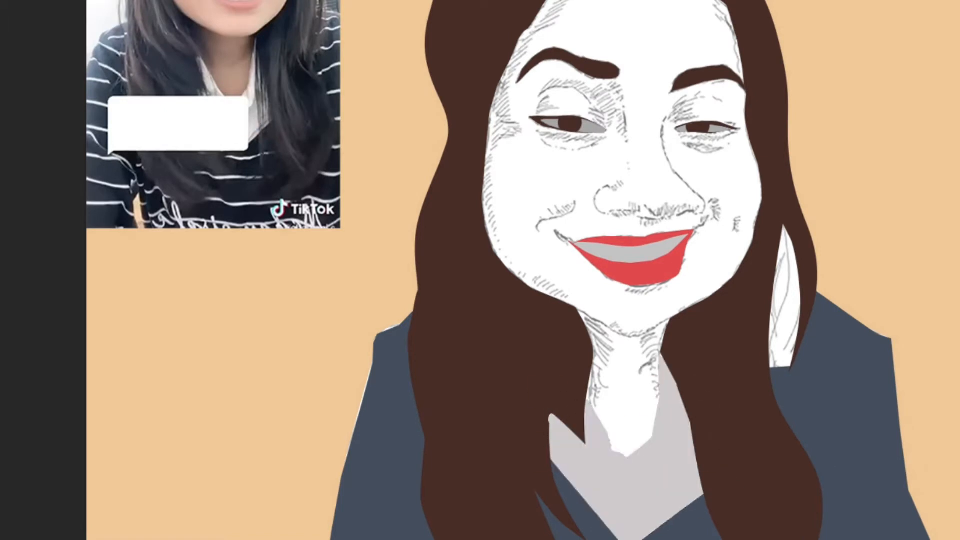
{"action": "scroll", "coordinate": [815, 248], "scroll_direction": "down", "scroll_amount": 1}
Outline the unfilled gap in the hair above the right shoulder and fill it with dark brown
{"action": "left_click", "coordinate": [788, 381]}
{"action": "left_click", "coordinate": [766, 367]}
{"action": "left_click", "coordinate": [761, 262]}
{"action": "left_click", "coordinate": [784, 177]}
{"action": "key", "text": "ctrl+Return"}
{"action": "key", "text": "alt+BackSpace"}
{"action": "key", "text": "ctrl+d"}
{"action": "scroll", "coordinate": [706, 349], "scroll_direction": "up", "scroll_amount": 4}
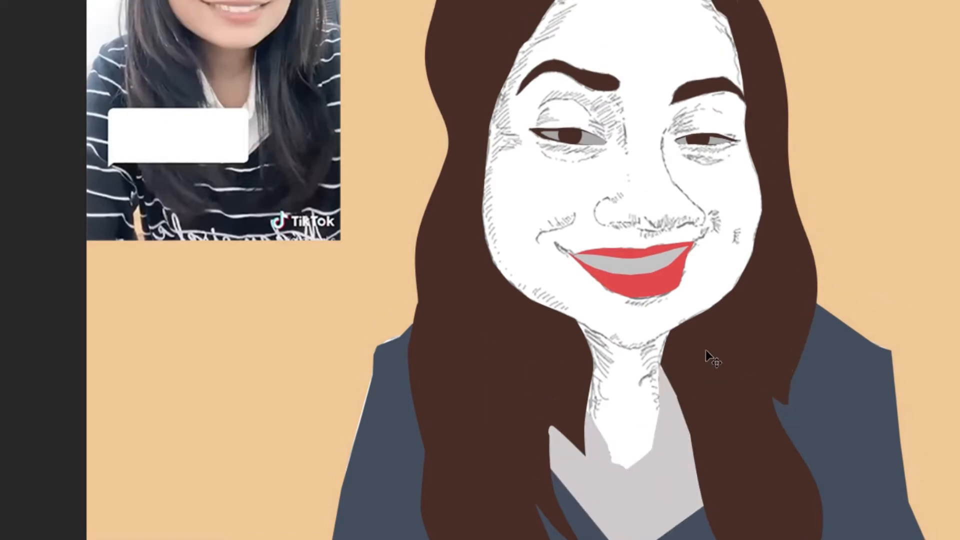
Finish outlining the face and neck and fill the skin with light peach
{"action": "left_click", "coordinate": [669, 474]}
{"action": "key", "text": "ctrl+Return"}
{"action": "key", "text": "alt+BackSpace"}
{"action": "key", "text": "ctrl+d"}
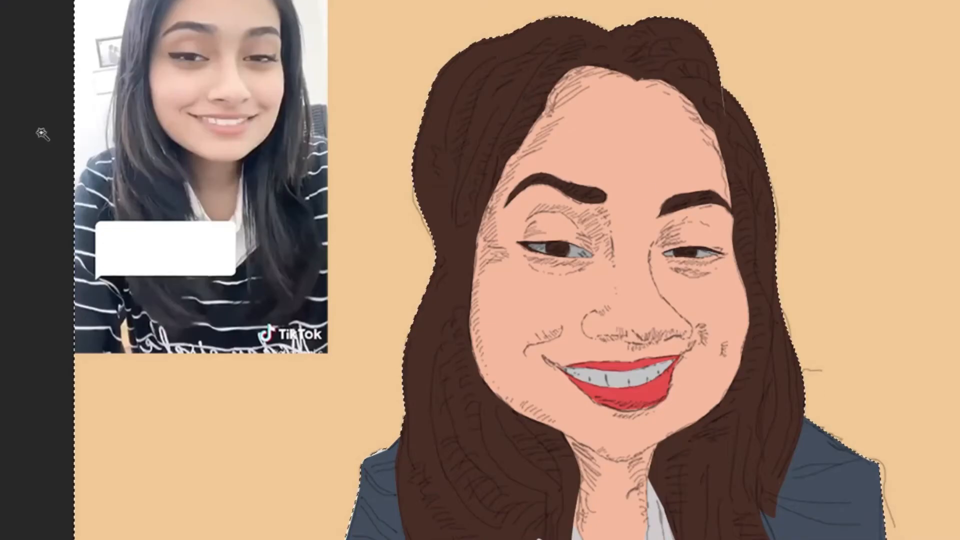
Recolour the selected background to greyish blue and delete the lassoed patches beside both arms near the lower edge
{"action": "key", "text": "alt+BackSpace"}
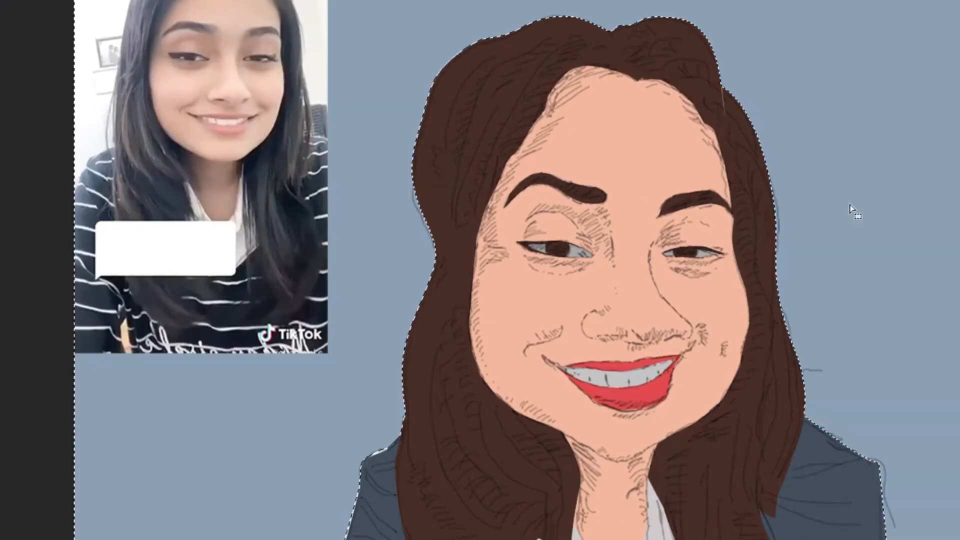
{"action": "key", "text": "ctrl+d"}
{"action": "key", "text": "l"}
{"action": "scroll", "coordinate": [575, 223], "scroll_direction": "down", "scroll_amount": 4}
{"action": "scroll", "coordinate": [613, 295], "scroll_direction": "up", "scroll_amount": 2}
{"action": "scroll", "coordinate": [614, 297], "scroll_direction": "down", "scroll_amount": 6}
{"action": "scroll", "coordinate": [306, 213], "scroll_direction": "down", "scroll_amount": 4}
{"action": "mouse_move", "coordinate": [408, 518]}
{"action": "left_mouse_down"}
{"action": "mouse_move", "coordinate": [436, 457]}
{"action": "mouse_move", "coordinate": [445, 530]}
{"action": "left_mouse_up"}
{"action": "key", "text": "Delete"}
{"action": "mouse_move", "coordinate": [803, 463]}
{"action": "left_mouse_down"}
{"action": "mouse_move", "coordinate": [792, 487]}
{"action": "mouse_move", "coordinate": [810, 523]}
{"action": "left_mouse_up"}
{"action": "key", "text": "Delete"}
Crop the canvas at its lower edge and outline the gap beside the left arm with the Lasso tool
{"action": "scroll", "coordinate": [694, 312], "scroll_direction": "up", "scroll_amount": 3}
{"action": "key", "text": "c"}
{"action": "left_click_drag", "start_coordinate": [661, 539], "coordinate": [662, 534]}
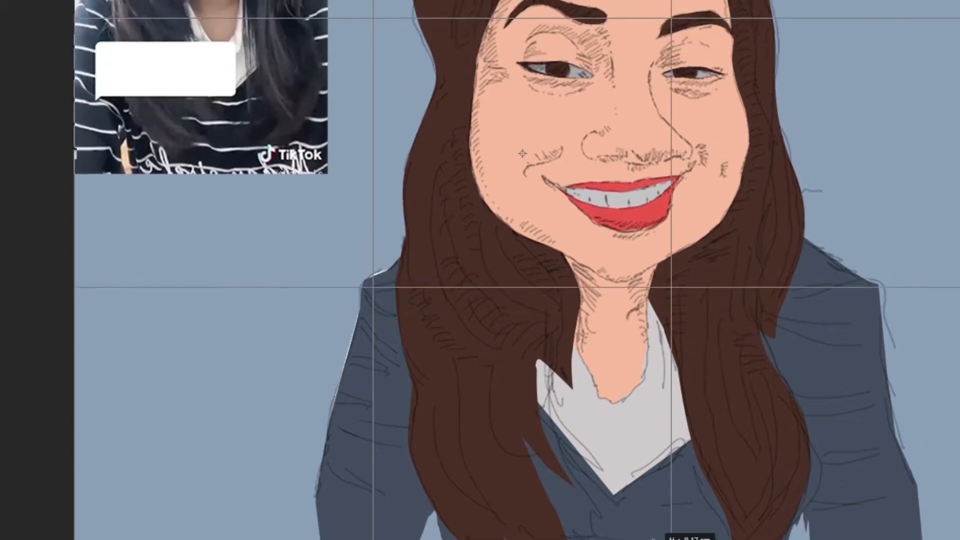
{"action": "key", "text": "Return"}
{"action": "key", "text": "l"}
{"action": "key", "text": "ctrl+minus"}
{"action": "left_click", "coordinate": [418, 490]}
{"action": "left_click", "coordinate": [403, 536]}
{"action": "left_click", "coordinate": [483, 539]}
{"action": "key", "text": "v"}
{"action": "scroll", "coordinate": [557, 232], "scroll_direction": "up", "scroll_amount": 2}
{"action": "scroll", "coordinate": [555, 270], "scroll_direction": "down", "scroll_amount": 2}
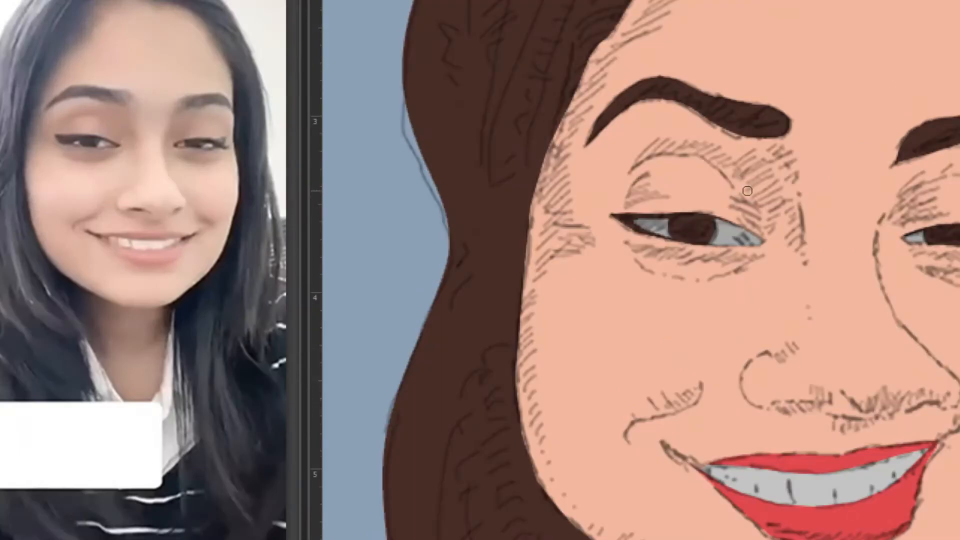
Paint translucent tan shading around both eyes, the nose, the left temple and cheek edge, and the left smile crease
{"action": "left_click_drag", "start_coordinate": [756, 189], "coordinate": [765, 218]}
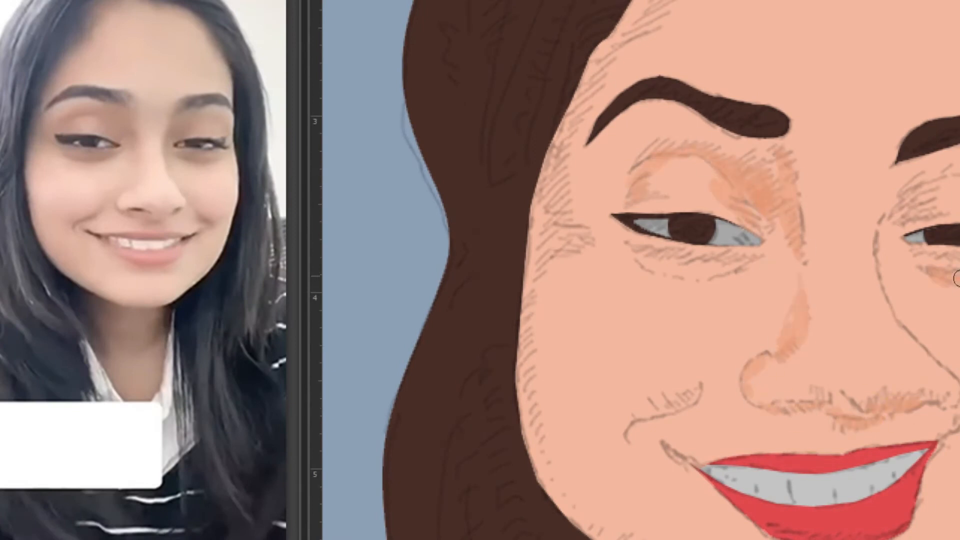
{"action": "left_click_drag", "start_coordinate": [957, 279], "coordinate": [874, 245]}
{"action": "mouse_move", "coordinate": [755, 231]}
{"action": "left_mouse_down"}
{"action": "mouse_move", "coordinate": [658, 248]}
{"action": "mouse_move", "coordinate": [589, 82]}
{"action": "mouse_move", "coordinate": [685, 390]}
{"action": "mouse_move", "coordinate": [530, 437]}
{"action": "mouse_move", "coordinate": [570, 505]}
{"action": "left_mouse_up"}
{"action": "left_click_drag", "start_coordinate": [870, 396], "coordinate": [851, 435]}
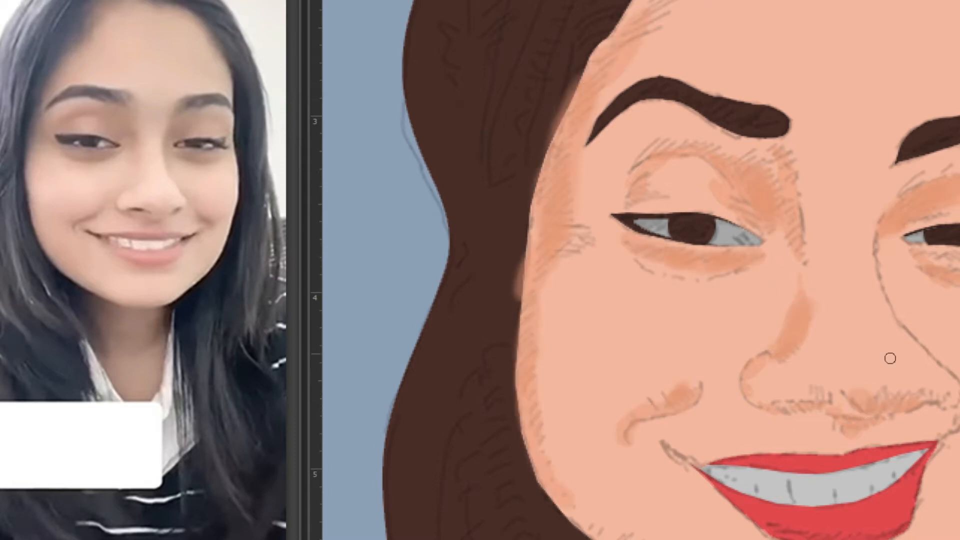
Brush tan shading along the hairline around the forehead and down the sides of the face
{"action": "left_click_drag", "start_coordinate": [876, 3], "coordinate": [810, 141]}
{"action": "left_click_drag", "start_coordinate": [713, 30], "coordinate": [565, 150]}
{"action": "mouse_move", "coordinate": [715, 32]}
{"action": "left_mouse_down"}
{"action": "mouse_move", "coordinate": [814, 47]}
{"action": "mouse_move", "coordinate": [922, 132]}
{"action": "left_mouse_up"}
{"action": "mouse_move", "coordinate": [731, 345]}
{"action": "left_mouse_down"}
{"action": "mouse_move", "coordinate": [735, 385]}
{"action": "mouse_move", "coordinate": [820, 150]}
{"action": "left_mouse_up"}
Brush tan shading along the neck and underneath the chin
{"action": "key", "text": "ctrl+minus"}
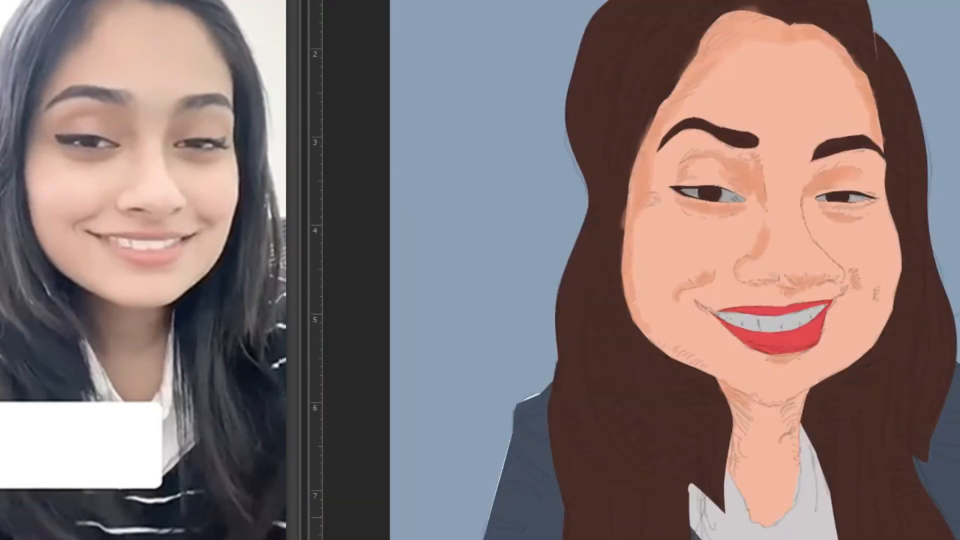
{"action": "scroll", "coordinate": [751, 490], "scroll_direction": "up", "scroll_amount": 1}
{"action": "left_click_drag", "start_coordinate": [725, 395], "coordinate": [758, 512]}
{"action": "mouse_move", "coordinate": [832, 418]}
{"action": "left_mouse_down"}
{"action": "mouse_move", "coordinate": [845, 320]}
{"action": "mouse_move", "coordinate": [760, 303]}
{"action": "left_mouse_up"}
{"action": "scroll", "coordinate": [736, 333], "scroll_direction": "down", "scroll_amount": 1}
{"action": "scroll", "coordinate": [795, 65], "scroll_direction": "up", "scroll_amount": 1}
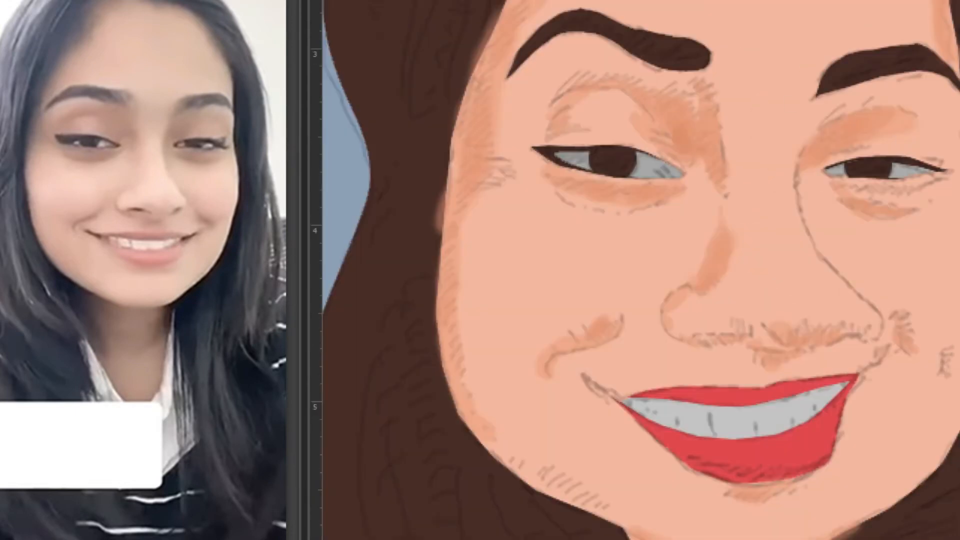
Deepen the eye sockets, left temple, left smile crease and shadow under the nose with darker orange-brown strokes
{"action": "mouse_move", "coordinate": [698, 144]}
{"action": "left_mouse_down"}
{"action": "mouse_move", "coordinate": [692, 106]}
{"action": "mouse_move", "coordinate": [716, 198]}
{"action": "left_mouse_up"}
{"action": "left_click_drag", "start_coordinate": [686, 103], "coordinate": [637, 116]}
{"action": "left_click_drag", "start_coordinate": [575, 102], "coordinate": [555, 130]}
{"action": "left_click_drag", "start_coordinate": [495, 20], "coordinate": [458, 212]}
{"action": "left_click_drag", "start_coordinate": [571, 343], "coordinate": [546, 364]}
{"action": "left_click_drag", "start_coordinate": [771, 353], "coordinate": [765, 356]}
{"action": "left_click_drag", "start_coordinate": [806, 170], "coordinate": [884, 107]}
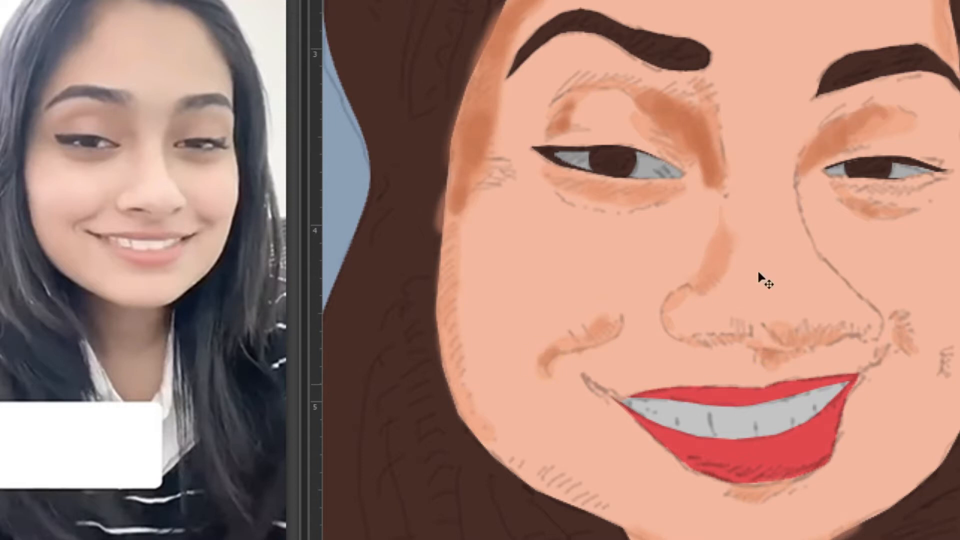
Add darker orange-brown strokes along the upper forehead hairline and down the neck
{"action": "scroll", "coordinate": [795, 270], "scroll_direction": "down", "scroll_amount": 1}
{"action": "left_click_drag", "start_coordinate": [785, 38], "coordinate": [677, 137]}
{"action": "left_click_drag", "start_coordinate": [736, 433], "coordinate": [743, 510]}
Paint soft mid-tone tan patches over both cheeks, the sides of the nose, the jaw and the chin
{"action": "scroll", "coordinate": [786, 294], "scroll_direction": "up", "scroll_amount": 1}
{"action": "key", "text": "Return"}
{"action": "mouse_move", "coordinate": [518, 244]}
{"action": "left_mouse_down"}
{"action": "mouse_move", "coordinate": [500, 200]}
{"action": "mouse_move", "coordinate": [610, 232]}
{"action": "mouse_move", "coordinate": [704, 193]}
{"action": "left_mouse_up"}
{"action": "left_click_drag", "start_coordinate": [523, 360], "coordinate": [590, 425]}
{"action": "left_click", "coordinate": [628, 443]}
{"action": "left_click_drag", "start_coordinate": [915, 264], "coordinate": [826, 172]}
{"action": "left_click_drag", "start_coordinate": [747, 90], "coordinate": [710, 282]}
{"action": "left_click", "coordinate": [692, 290]}
{"action": "left_click_drag", "start_coordinate": [723, 528], "coordinate": [800, 530]}
{"action": "scroll", "coordinate": [798, 270], "scroll_direction": "down", "scroll_amount": 1}
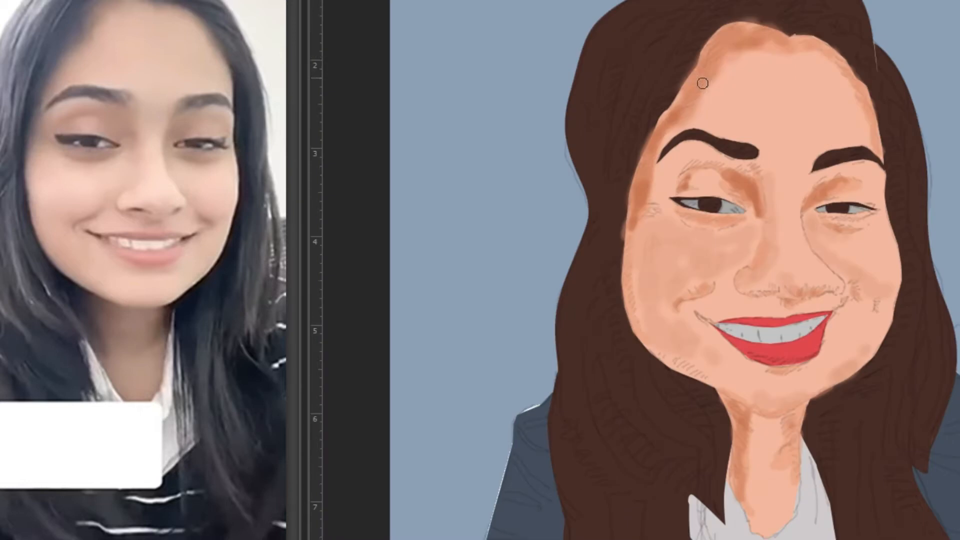
Paint pale peach highlights on the forehead and left cheek, adjusting the brush size to each area
{"action": "key", "text": "bracketright"}
{"action": "key", "text": "bracketright"}
{"action": "left_click_drag", "start_coordinate": [702, 124], "coordinate": [756, 63]}
{"action": "scroll", "coordinate": [812, 90], "scroll_direction": "up", "scroll_amount": 1}
{"action": "key", "text": "n"}
{"action": "key", "text": "Return"}
{"action": "left_click_drag", "start_coordinate": [598, 275], "coordinate": [619, 286]}
{"action": "key", "text": "bracketright"}
{"action": "key", "text": "bracketright"}
{"action": "mouse_move", "coordinate": [517, 411]}
{"action": "left_mouse_down"}
{"action": "mouse_move", "coordinate": [565, 434]}
{"action": "mouse_move", "coordinate": [681, 386]}
{"action": "left_mouse_up"}
{"action": "key", "text": "bracketleft"}
Add pale peach highlights around the left eye, on the chin and along the nose bridge up to the forehead
{"action": "key", "text": "bracketleft"}
{"action": "left_click_drag", "start_coordinate": [575, 220], "coordinate": [548, 226]}
{"action": "mouse_move", "coordinate": [760, 450]}
{"action": "left_mouse_down"}
{"action": "mouse_move", "coordinate": [806, 439]}
{"action": "mouse_move", "coordinate": [780, 374]}
{"action": "left_mouse_up"}
{"action": "mouse_move", "coordinate": [705, 458]}
{"action": "left_mouse_down"}
{"action": "mouse_move", "coordinate": [673, 465]}
{"action": "mouse_move", "coordinate": [725, 414]}
{"action": "left_mouse_up"}
{"action": "key", "text": "bracketright"}
{"action": "left_click_drag", "start_coordinate": [765, 323], "coordinate": [770, 250]}
{"action": "key", "text": "bracketright"}
{"action": "left_click_drag", "start_coordinate": [741, 176], "coordinate": [779, 83]}
{"action": "scroll", "coordinate": [780, 82], "scroll_direction": "down", "scroll_amount": 3}
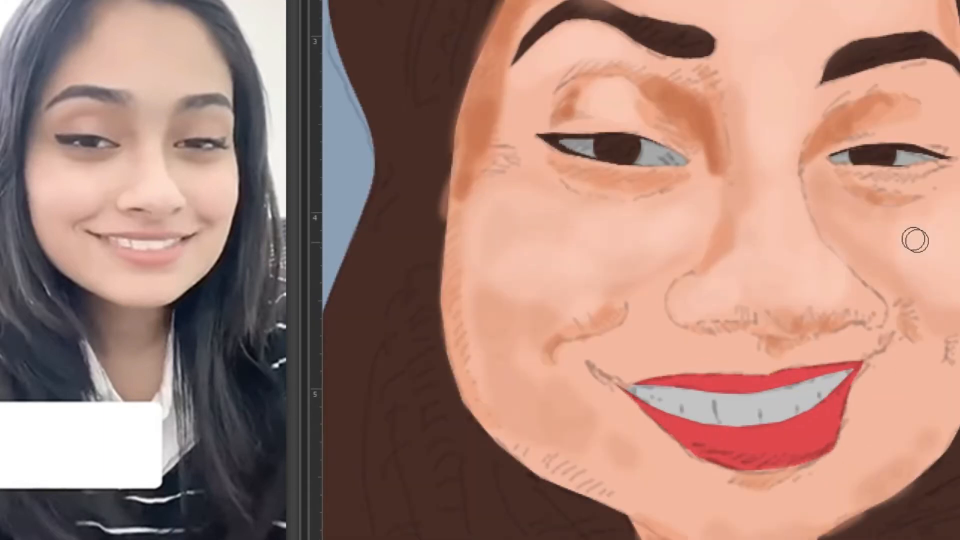
Darken the hair and both eyebrows to a near-black brown
{"action": "left_click", "coordinate": [726, 519]}
{"action": "scroll", "coordinate": [872, 403], "scroll_direction": "down", "scroll_amount": 5}
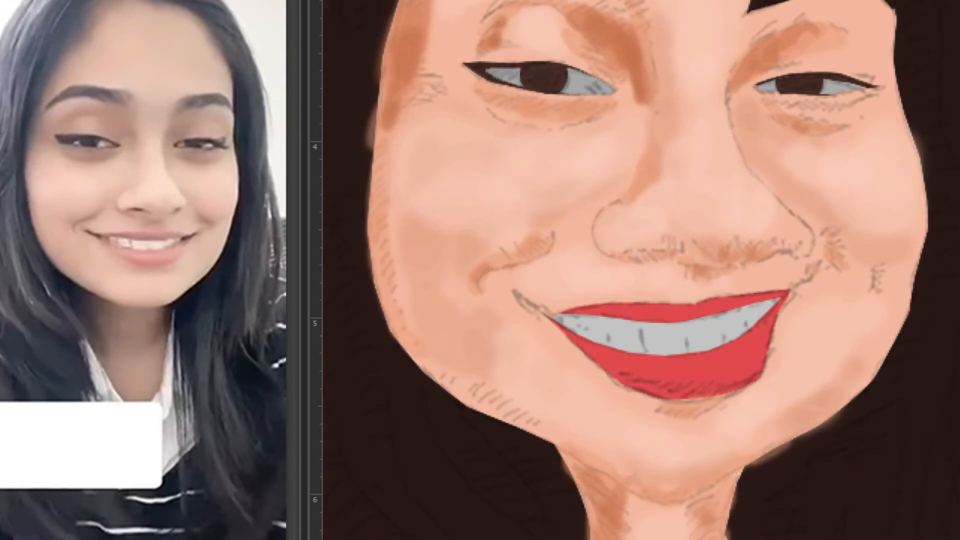
{"action": "left_click", "coordinate": [813, 95], "text": "shift"}
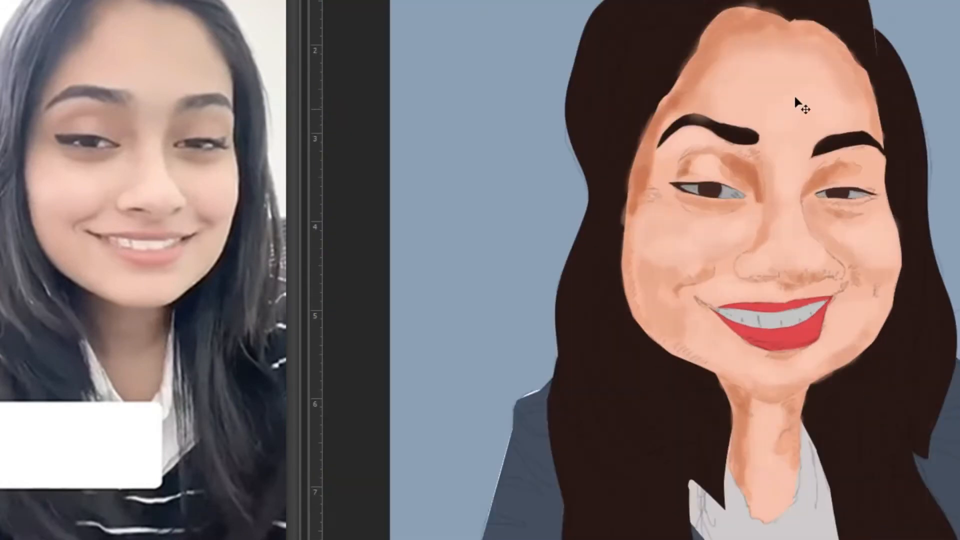
{"action": "scroll", "coordinate": [797, 100], "scroll_direction": "up", "scroll_amount": 5}
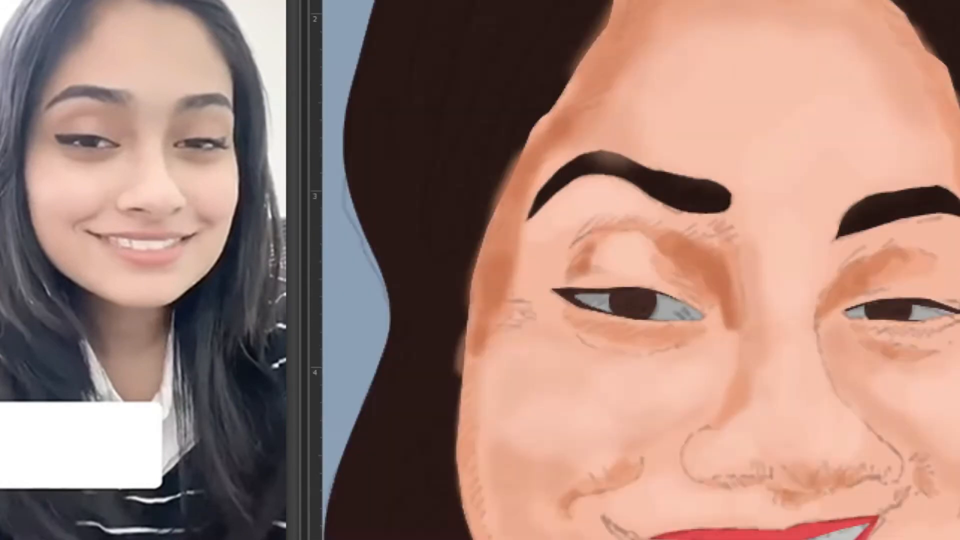
{"action": "key", "text": "ctrl+minus"}
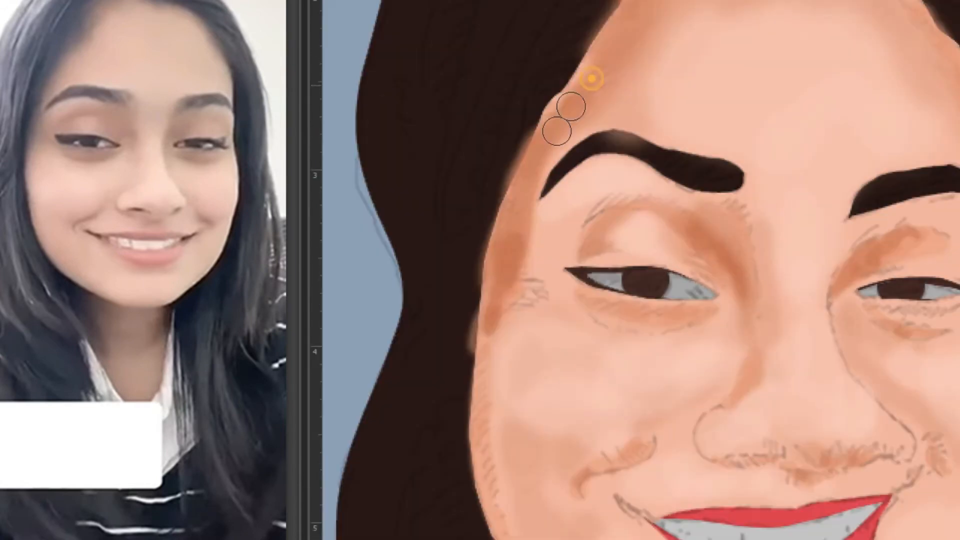
Blend the painted skin shading smoothly across the temple, cheeks, nose, eyelids and neck
{"action": "left_click_drag", "start_coordinate": [644, 410], "coordinate": [562, 436]}
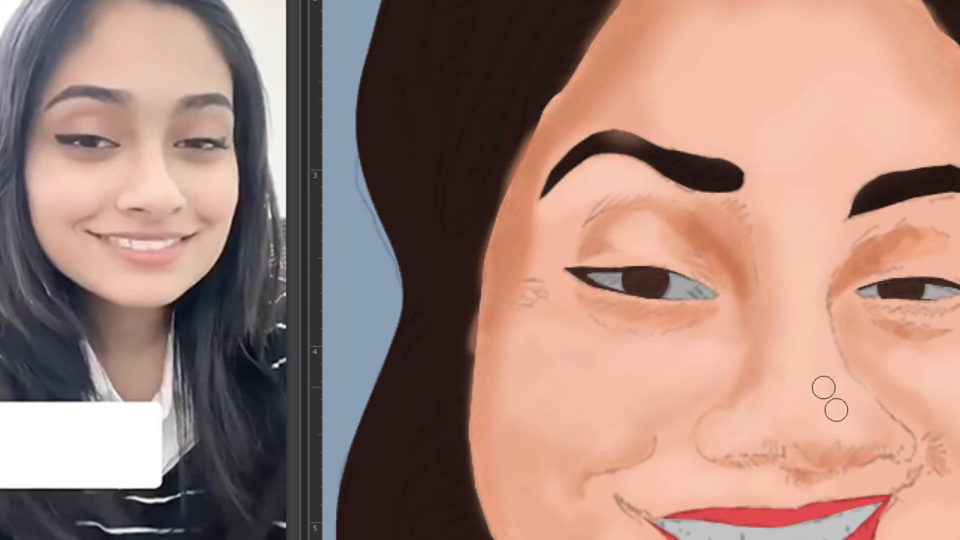
{"action": "left_click_drag", "start_coordinate": [869, 273], "coordinate": [866, 258]}
{"action": "scroll", "coordinate": [929, 457], "scroll_direction": "down", "scroll_amount": 4}
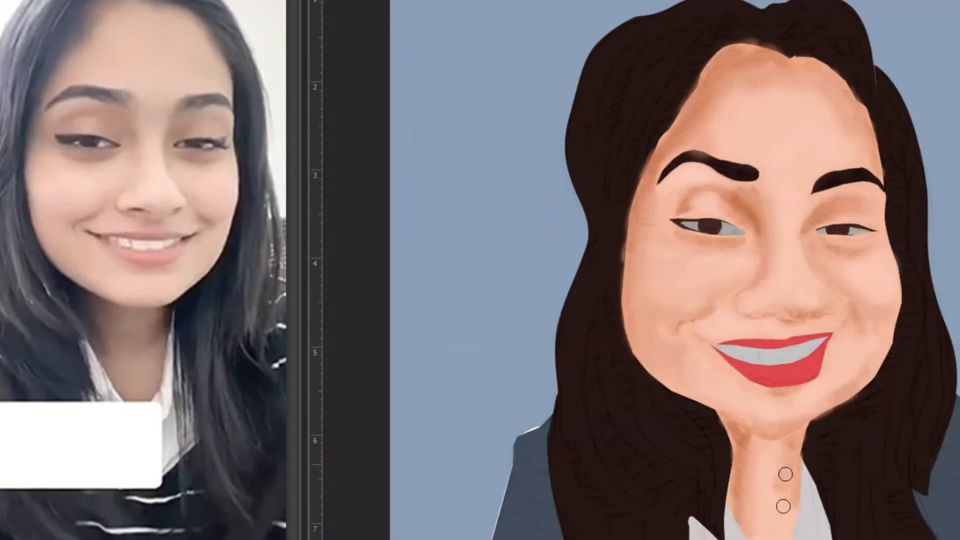
Paint darker brown accents in the eye creases, left temple, smile creases, nose wing, nostrils and right upper eyelid
{"action": "key", "text": "ctrl+plus"}
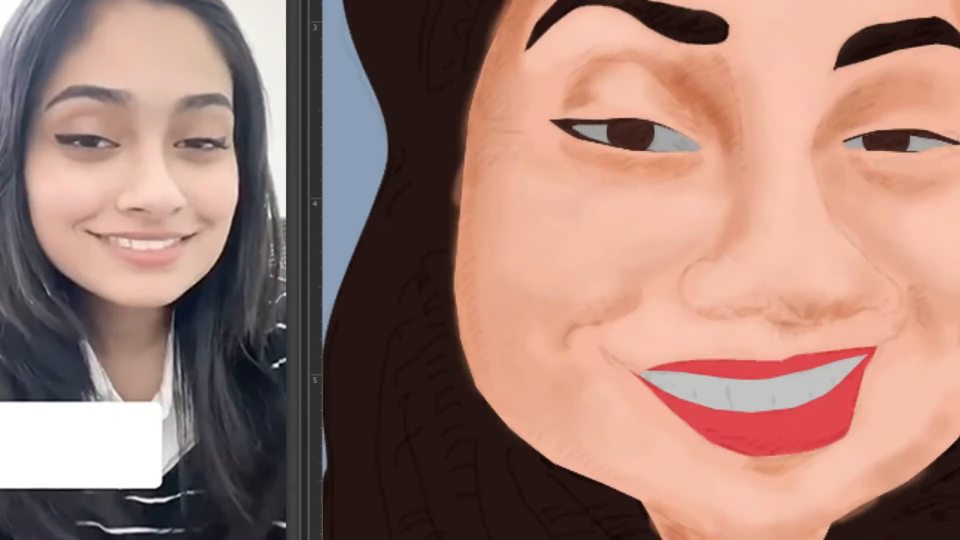
{"action": "left_click_drag", "start_coordinate": [718, 107], "coordinate": [736, 183]}
{"action": "mouse_move", "coordinate": [568, 111]}
{"action": "left_mouse_down"}
{"action": "mouse_move", "coordinate": [625, 111]}
{"action": "mouse_move", "coordinate": [698, 134]}
{"action": "left_mouse_up"}
{"action": "left_click_drag", "start_coordinate": [574, 80], "coordinate": [555, 112]}
{"action": "mouse_move", "coordinate": [502, 60]}
{"action": "left_mouse_down"}
{"action": "mouse_move", "coordinate": [484, 79]}
{"action": "mouse_move", "coordinate": [473, 199]}
{"action": "left_mouse_up"}
{"action": "mouse_move", "coordinate": [632, 300]}
{"action": "left_mouse_down"}
{"action": "mouse_move", "coordinate": [619, 316]}
{"action": "mouse_move", "coordinate": [580, 328]}
{"action": "left_mouse_up"}
{"action": "left_click_drag", "start_coordinate": [698, 263], "coordinate": [714, 315]}
{"action": "left_click_drag", "start_coordinate": [731, 312], "coordinate": [765, 309]}
{"action": "left_click_drag", "start_coordinate": [838, 316], "coordinate": [869, 306]}
{"action": "left_click_drag", "start_coordinate": [916, 306], "coordinate": [928, 338]}
{"action": "left_click_drag", "start_coordinate": [832, 122], "coordinate": [885, 91]}
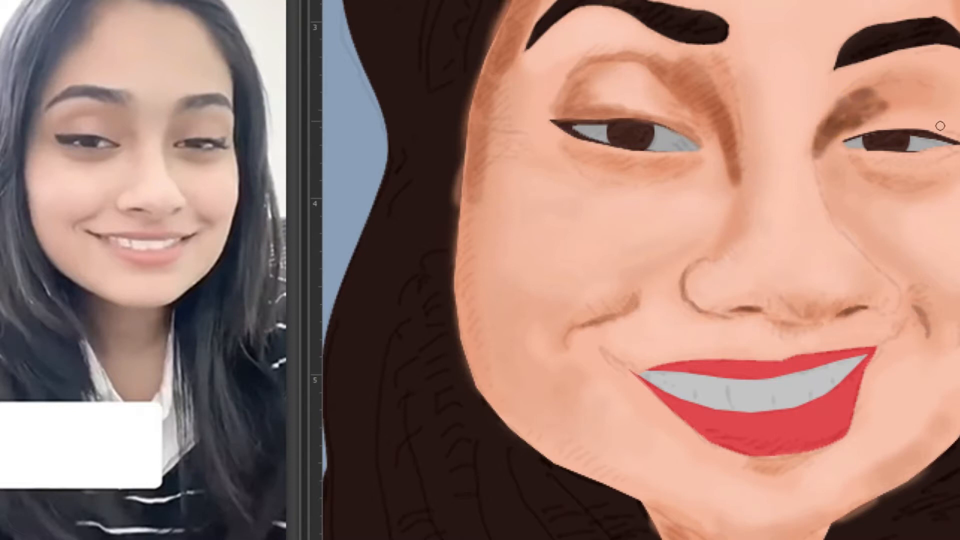
Soften the right eyelid shadow and add muted brown shading under the nose, above the left eye and on the temple
{"action": "left_click_drag", "start_coordinate": [950, 131], "coordinate": [840, 143]}
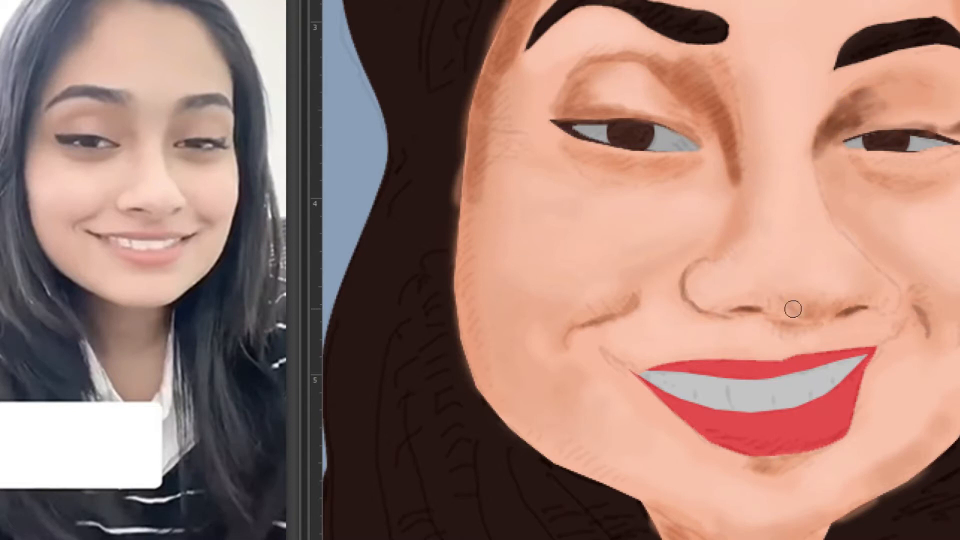
{"action": "left_click_drag", "start_coordinate": [694, 305], "coordinate": [690, 283]}
{"action": "left_click_drag", "start_coordinate": [737, 177], "coordinate": [725, 145]}
{"action": "mouse_move", "coordinate": [727, 100]}
{"action": "left_mouse_down"}
{"action": "mouse_move", "coordinate": [623, 45]}
{"action": "mouse_move", "coordinate": [557, 87]}
{"action": "left_mouse_up"}
{"action": "left_click_drag", "start_coordinate": [505, 83], "coordinate": [471, 280]}
{"action": "mouse_move", "coordinate": [944, 103]}
{"action": "left_mouse_down"}
{"action": "mouse_move", "coordinate": [955, 116]}
{"action": "mouse_move", "coordinate": [947, 82]}
{"action": "left_mouse_up"}
{"action": "left_click_drag", "start_coordinate": [942, 280], "coordinate": [923, 305]}
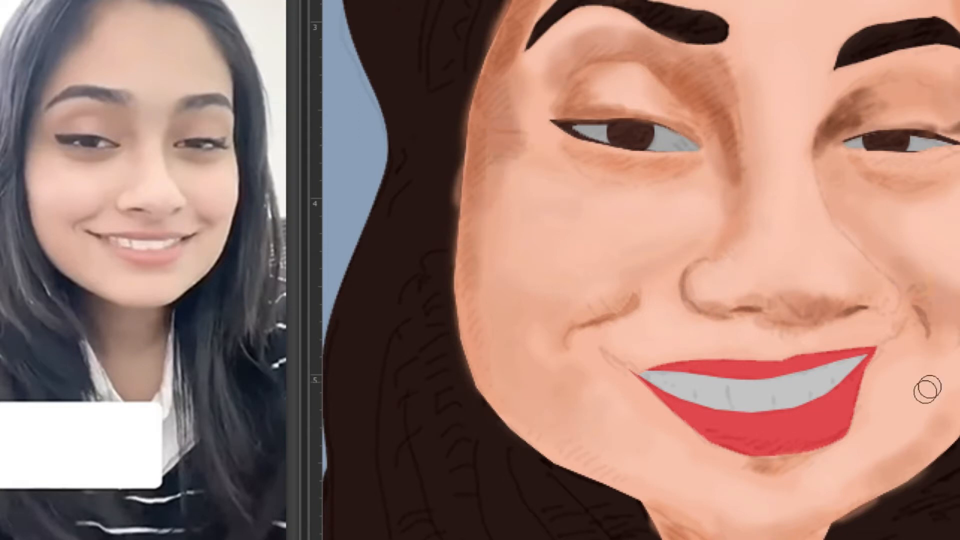
Build up soft shading over the forehead, the sides of the nose and the left side of the face
{"action": "key", "text": "ctrl+minus"}
{"action": "key", "text": "ctrl+plus"}
{"action": "left_click_drag", "start_coordinate": [767, 45], "coordinate": [824, 232]}
{"action": "left_click_drag", "start_coordinate": [621, 516], "coordinate": [581, 29]}
{"action": "left_click_drag", "start_coordinate": [713, 250], "coordinate": [695, 400]}
{"action": "left_click_drag", "start_coordinate": [800, 275], "coordinate": [830, 262]}
{"action": "left_click_drag", "start_coordinate": [800, 75], "coordinate": [756, 467]}
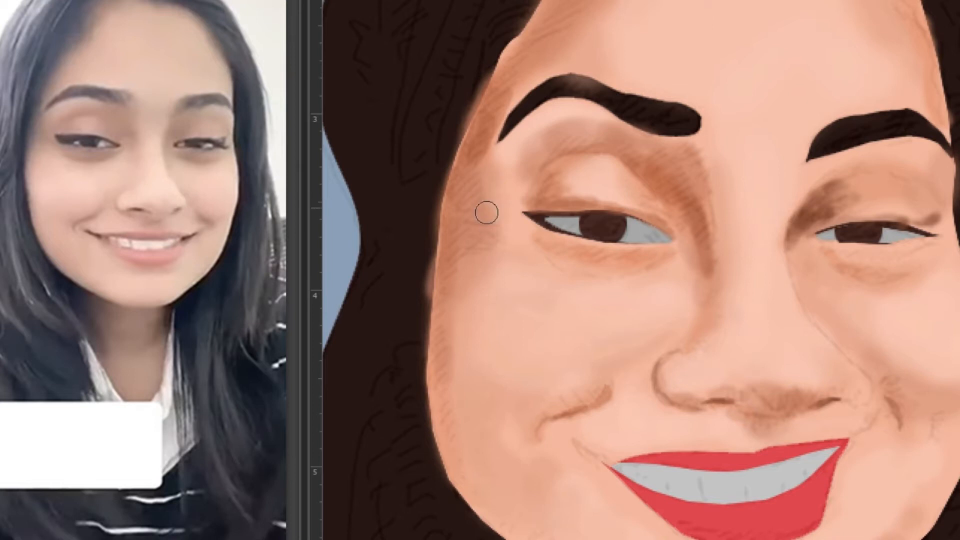
Hide the sketch lines and smooth the shading on the left temple, upper eyelid and under-eye area
{"action": "key", "text": "ctrl+comma"}
{"action": "mouse_move", "coordinate": [480, 295]}
{"action": "left_mouse_down"}
{"action": "mouse_move", "coordinate": [470, 270]}
{"action": "mouse_move", "coordinate": [450, 385]}
{"action": "left_mouse_up"}
{"action": "key", "text": "ctrl+plus"}
{"action": "mouse_move", "coordinate": [623, 174]}
{"action": "left_mouse_down"}
{"action": "mouse_move", "coordinate": [643, 212]}
{"action": "mouse_move", "coordinate": [608, 210]}
{"action": "left_mouse_up"}
{"action": "left_click_drag", "start_coordinate": [539, 184], "coordinate": [510, 159]}
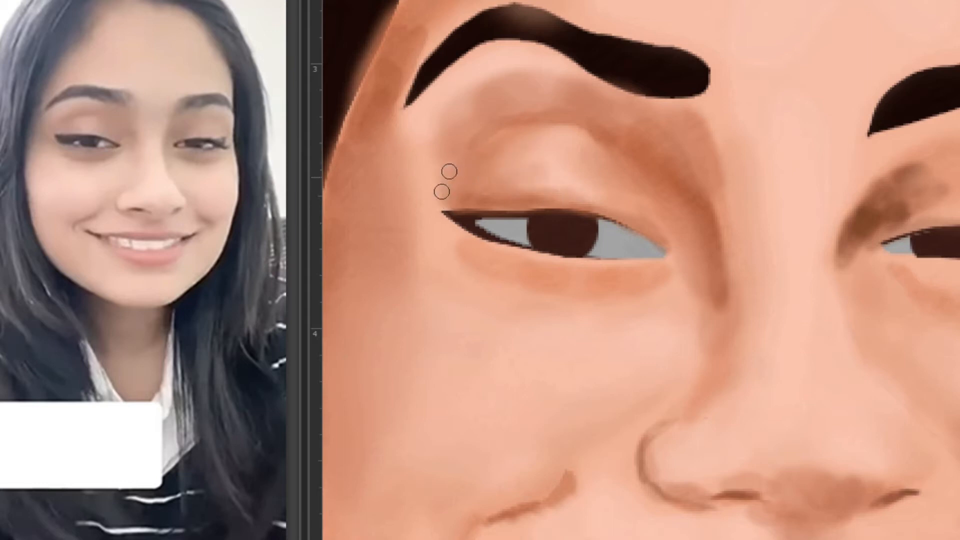
{"action": "left_click_drag", "start_coordinate": [450, 170], "coordinate": [671, 194]}
{"action": "mouse_move", "coordinate": [719, 130]}
{"action": "left_mouse_down"}
{"action": "mouse_move", "coordinate": [722, 265]}
{"action": "mouse_move", "coordinate": [751, 293]}
{"action": "mouse_move", "coordinate": [635, 409]}
{"action": "mouse_move", "coordinate": [607, 302]}
{"action": "mouse_move", "coordinate": [511, 287]}
{"action": "mouse_move", "coordinate": [395, 57]}
{"action": "mouse_move", "coordinate": [383, 91]}
{"action": "left_mouse_up"}
{"action": "left_click_drag", "start_coordinate": [446, 322], "coordinate": [556, 274]}
Paint a broad pale highlight and soft surrounding shading on the left cheek with a larger brush
{"action": "key", "text": "bracketright"}
{"action": "key", "text": "bracketright"}
{"action": "key", "text": "bracketright"}
{"action": "key", "text": "bracketright"}
{"action": "mouse_move", "coordinate": [471, 356]}
{"action": "left_mouse_down"}
{"action": "mouse_move", "coordinate": [491, 432]}
{"action": "mouse_move", "coordinate": [726, 332]}
{"action": "left_mouse_up"}
{"action": "key", "text": "ctrl+minus"}
{"action": "left_click_drag", "start_coordinate": [669, 400], "coordinate": [713, 364]}
{"action": "mouse_move", "coordinate": [605, 280]}
{"action": "left_mouse_down"}
{"action": "mouse_move", "coordinate": [636, 266]}
{"action": "mouse_move", "coordinate": [700, 272]}
{"action": "left_mouse_up"}
Shade the side of the nose and brighten its bridge and the forehead with a smaller brush
{"action": "key", "text": "bracketleft"}
{"action": "key", "text": "bracketleft"}
{"action": "key", "text": "bracketleft"}
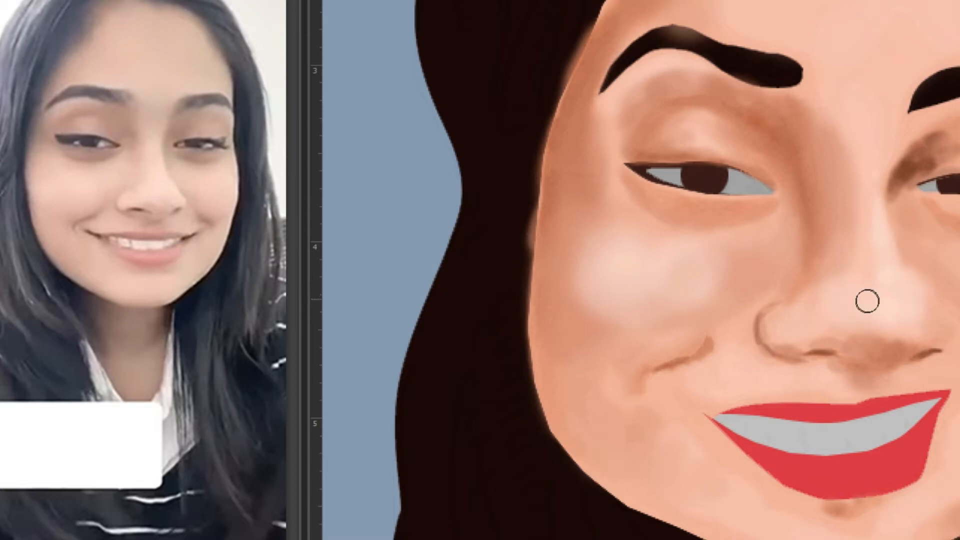
{"action": "left_click_drag", "start_coordinate": [820, 150], "coordinate": [757, 289]}
{"action": "left_click_drag", "start_coordinate": [775, 67], "coordinate": [820, 112]}
{"action": "key", "text": "ctrl+minus"}
{"action": "key", "text": "ctrl+minus"}
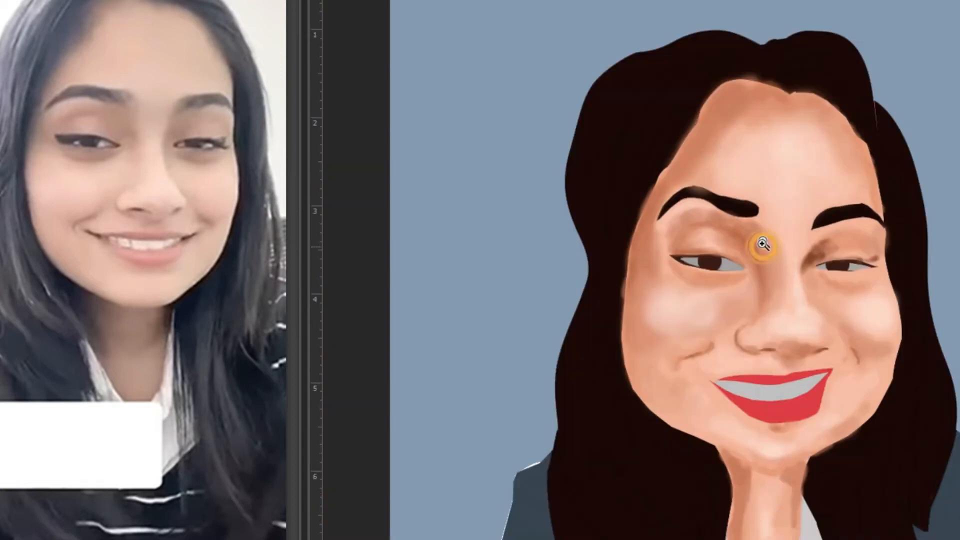
Soften the smile crease on the left cheek and blend the shadow below the lower lip into the chin
{"action": "scroll", "coordinate": [770, 273], "scroll_direction": "up", "scroll_amount": 3}
{"action": "scroll", "coordinate": [602, 253], "scroll_direction": "up", "scroll_amount": 2}
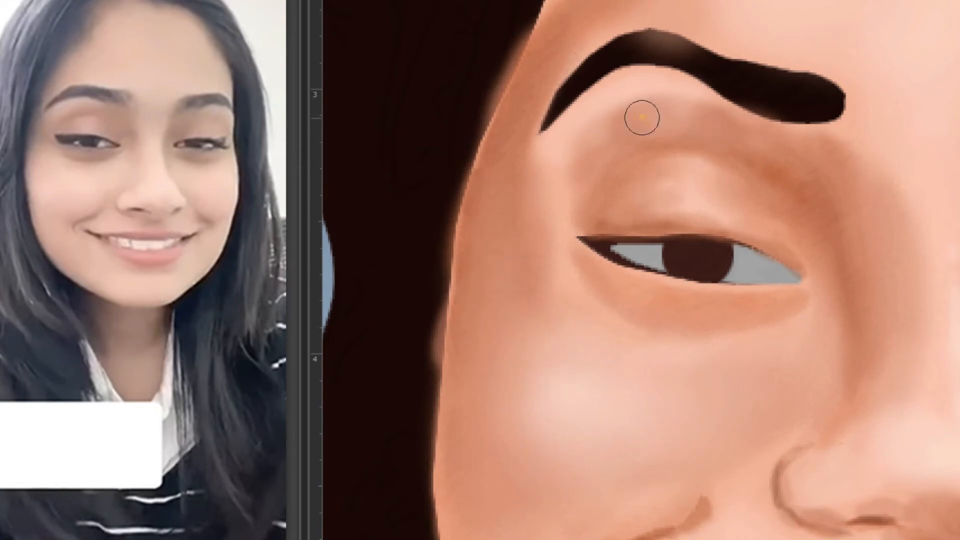
{"action": "scroll", "coordinate": [719, 262], "scroll_direction": "down", "scroll_amount": 2}
{"action": "scroll", "coordinate": [710, 348], "scroll_direction": "up", "scroll_amount": 2}
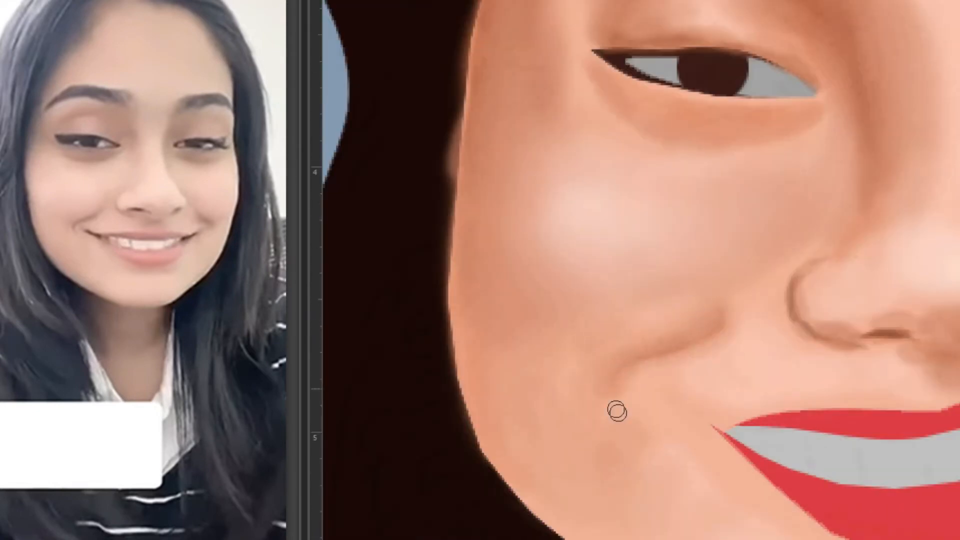
{"action": "scroll", "coordinate": [690, 307], "scroll_direction": "down", "scroll_amount": 2}
{"action": "scroll", "coordinate": [813, 449], "scroll_direction": "up", "scroll_amount": 2}
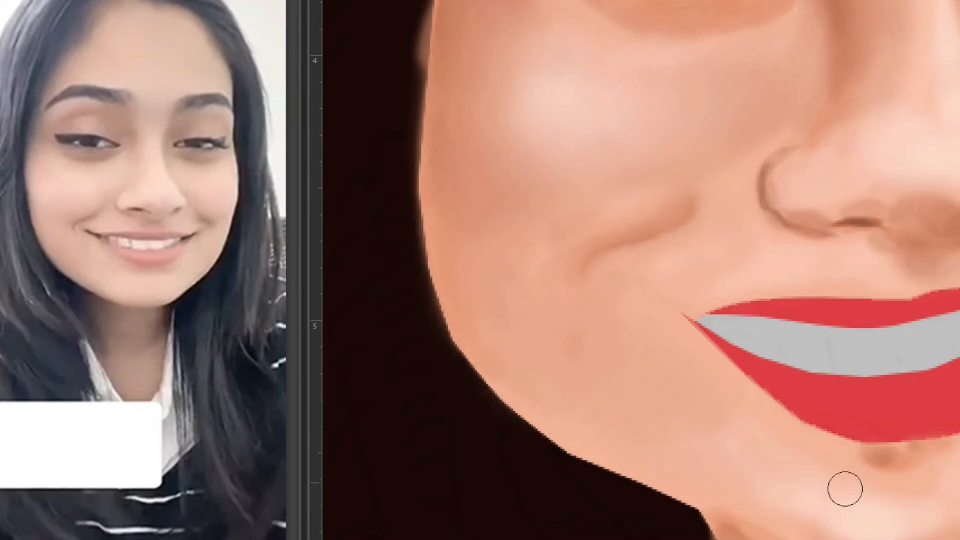
{"action": "left_click_drag", "start_coordinate": [813, 448], "coordinate": [727, 356]}
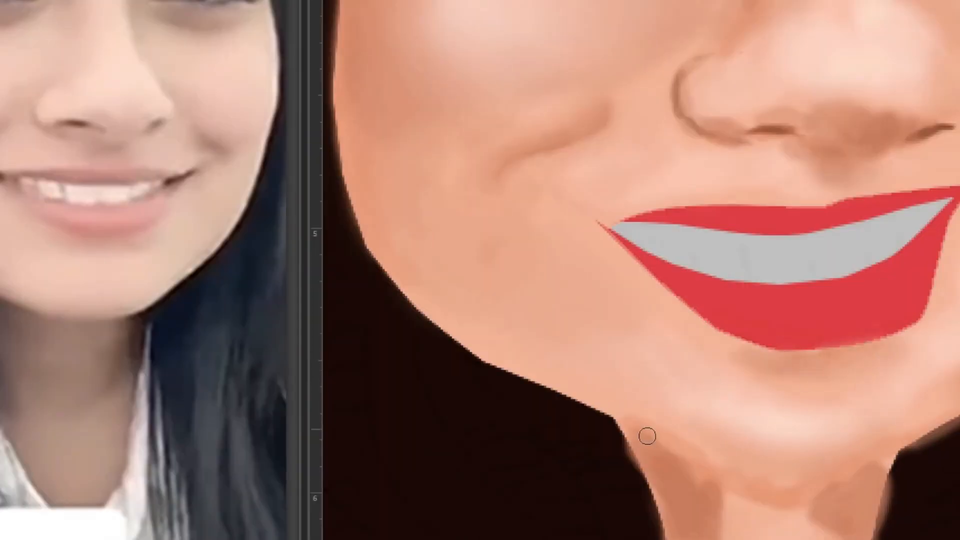
{"action": "left_click_drag", "start_coordinate": [825, 371], "coordinate": [700, 387]}
Blend the smile crease to the right of the mouth and the shading along the right jawline
{"action": "key", "text": "bracketleft"}
{"action": "key", "text": "bracketleft"}
{"action": "key", "text": "bracketleft"}
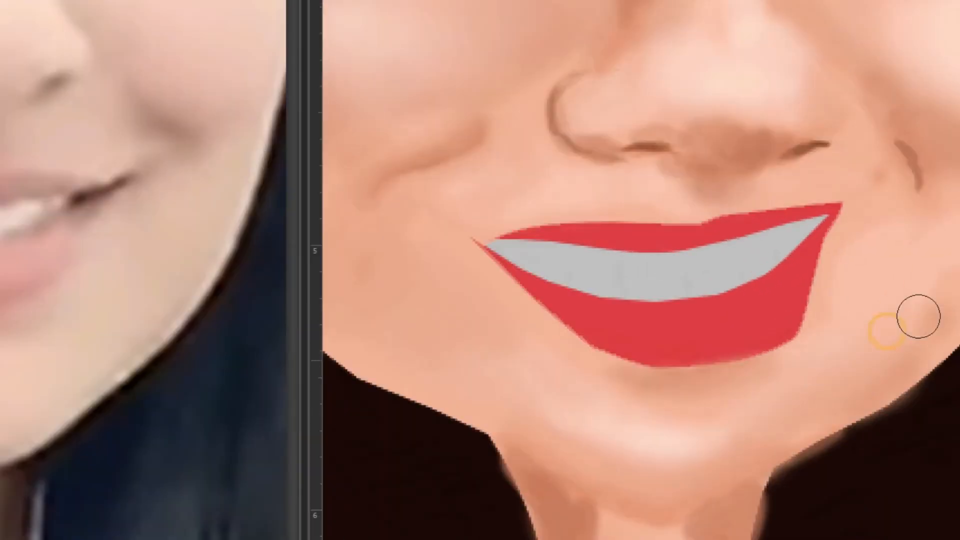
{"action": "left_click_drag", "start_coordinate": [837, 431], "coordinate": [950, 350]}
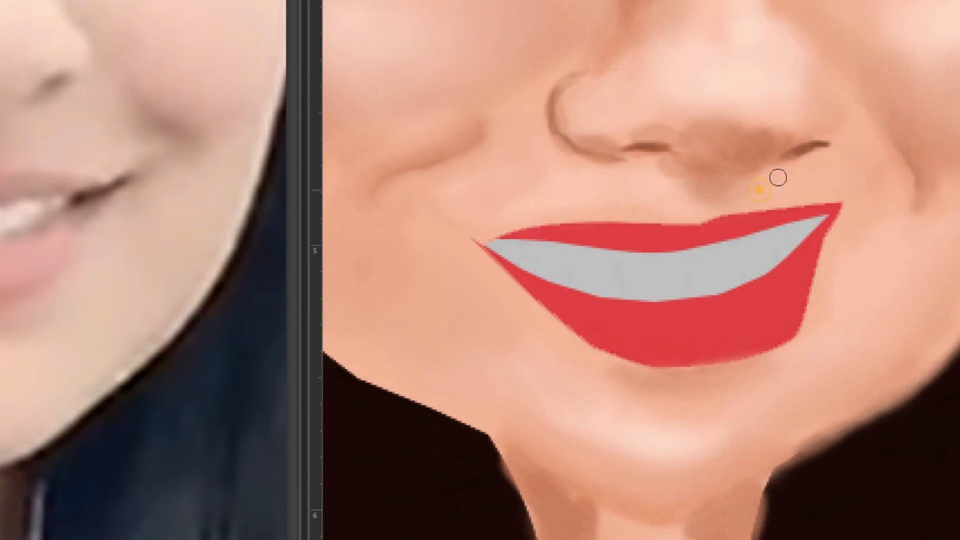
Blend the dark shading between the right eyebrow and the inner corner of the right eye
{"action": "key", "text": "ctrl+minus"}
{"action": "left_click_drag", "start_coordinate": [98, 35], "coordinate": [118, 327]}
{"action": "key", "text": "ctrl+minus"}
{"action": "key", "text": "ctrl+minus"}
{"action": "key", "text": "ctrl+minus"}
{"action": "key", "text": "ctrl+plus"}
{"action": "left_click_drag", "start_coordinate": [824, 72], "coordinate": [689, 236]}
{"action": "key", "text": "ctrl+plus"}
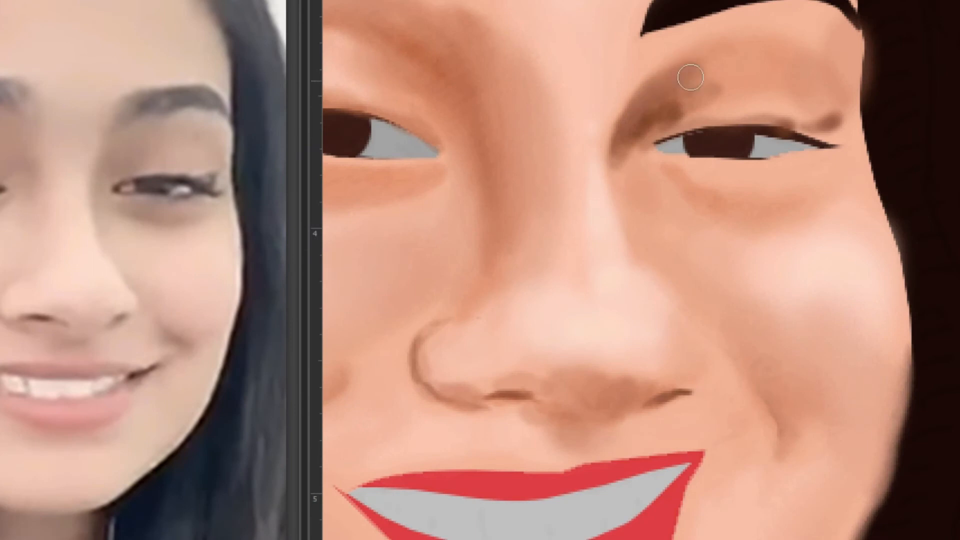
{"action": "left_click_drag", "start_coordinate": [679, 69], "coordinate": [622, 140]}
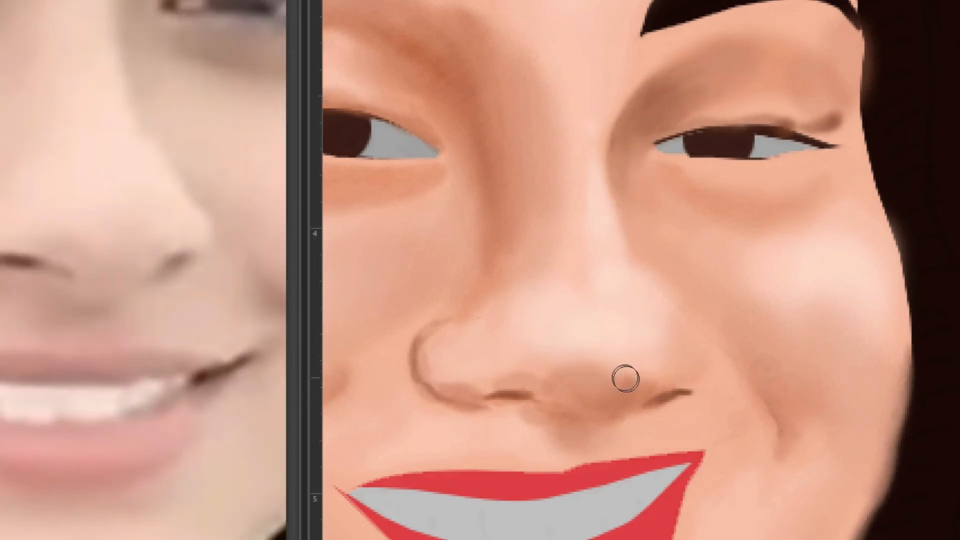
Smooth the skin tones along the nose bridge down to the highlight on the nose tip
{"action": "left_click_drag", "start_coordinate": [600, 169], "coordinate": [583, 287]}
{"action": "left_click_drag", "start_coordinate": [553, 40], "coordinate": [555, 146]}
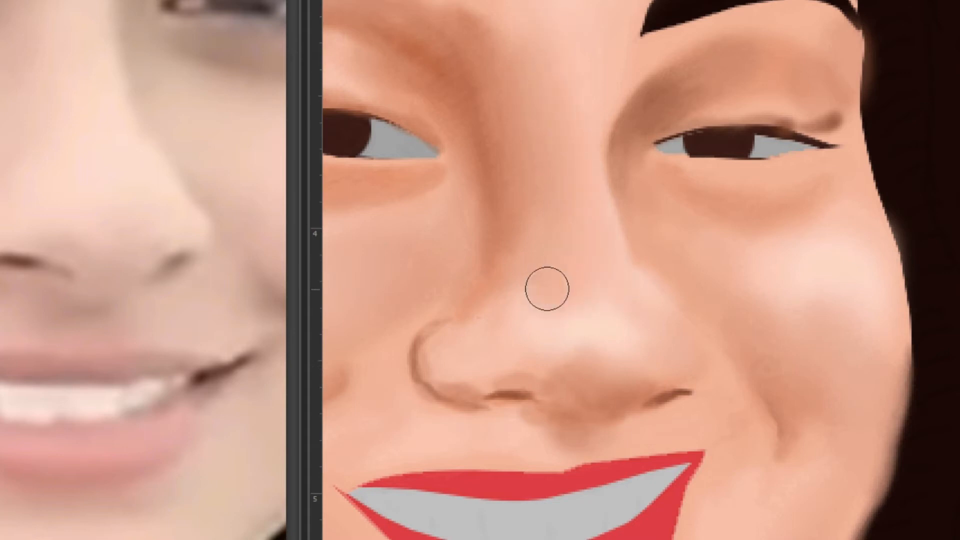
{"action": "left_click_drag", "start_coordinate": [548, 277], "coordinate": [587, 312]}
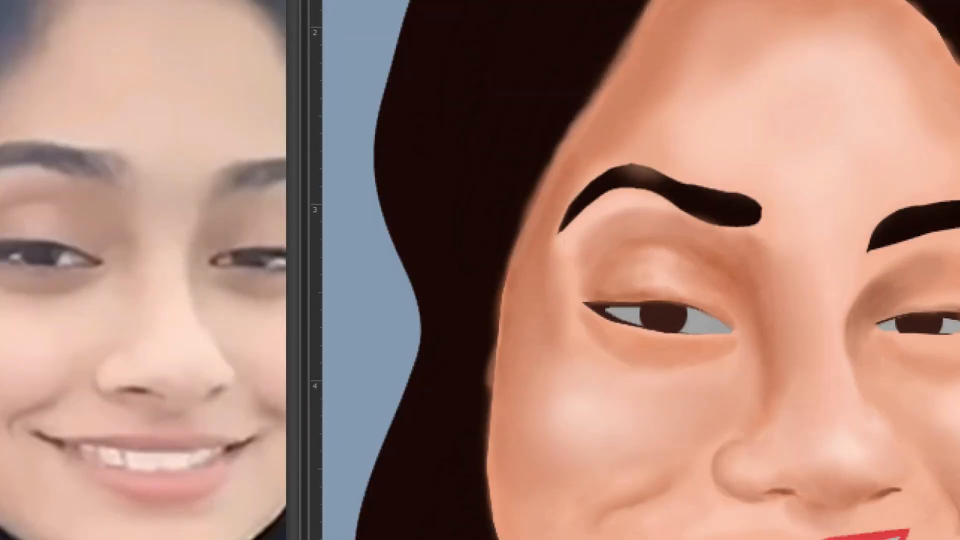
Smooth the left outline of the face along the cheek and jaw where it meets the black hair
{"action": "left_click_drag", "start_coordinate": [506, 293], "coordinate": [490, 433]}
{"action": "key", "text": "ctrl+plus"}
{"action": "key", "text": "r"}
{"action": "left_click_drag", "start_coordinate": [720, 451], "coordinate": [587, 319]}
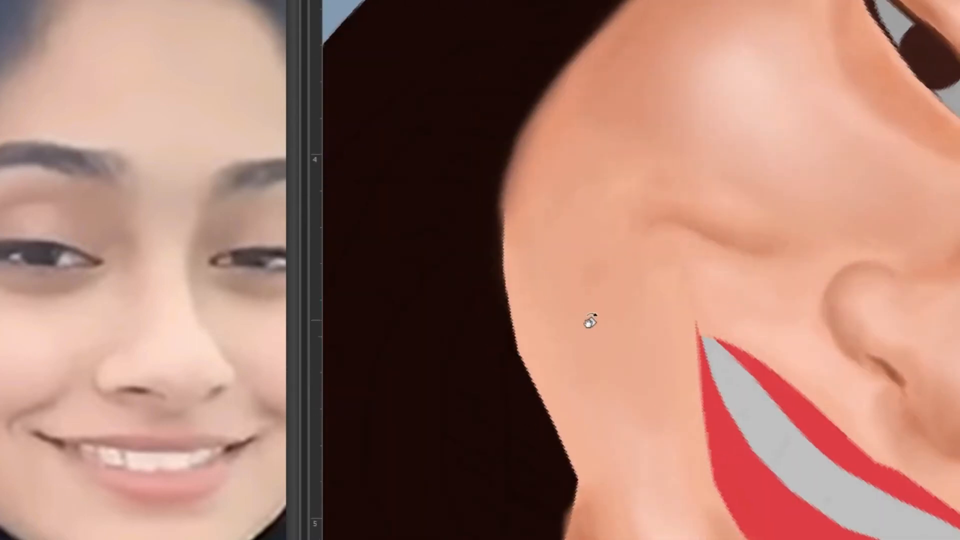
{"action": "key", "text": "ctrl+minus"}
{"action": "mouse_move", "coordinate": [595, 242]}
{"action": "left_mouse_down"}
{"action": "mouse_move", "coordinate": [605, 320]}
{"action": "mouse_move", "coordinate": [646, 434]}
{"action": "mouse_move", "coordinate": [620, 491]}
{"action": "left_mouse_up"}
{"action": "left_click_drag", "start_coordinate": [551, 499], "coordinate": [673, 280]}
Soften the jagged neck edges against the hair and collar and blend the neck shading, varying the brush size
{"action": "key", "text": "ctrl+plus"}
{"action": "left_click_drag", "start_coordinate": [778, 294], "coordinate": [652, 521]}
{"action": "left_click_drag", "start_coordinate": [710, 408], "coordinate": [830, 307]}
{"action": "key", "text": "bracketright"}
{"action": "left_click_drag", "start_coordinate": [862, 253], "coordinate": [838, 303]}
{"action": "key", "text": "bracketright"}
{"action": "left_click_drag", "start_coordinate": [737, 480], "coordinate": [716, 503]}
{"action": "key", "text": "bracketleft"}
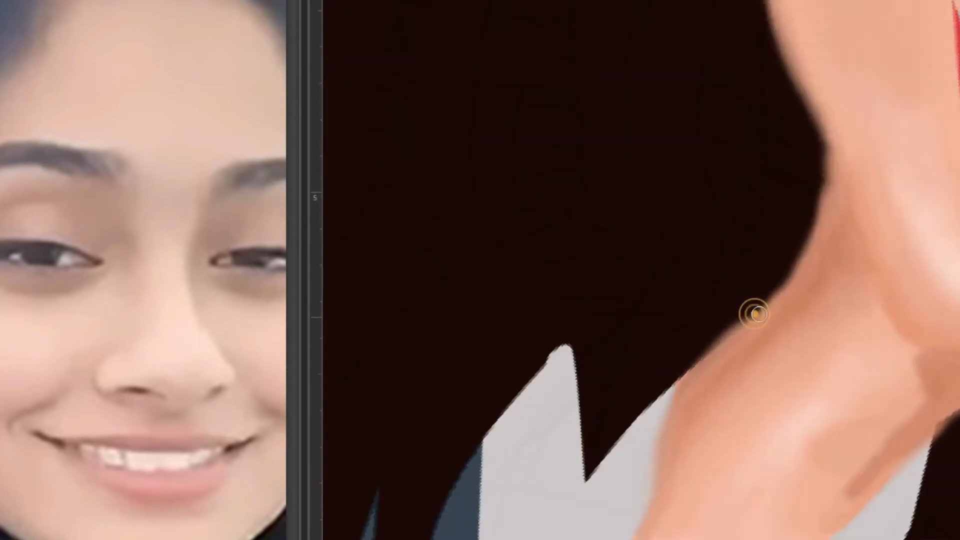
{"action": "left_click_drag", "start_coordinate": [795, 313], "coordinate": [754, 309]}
{"action": "left_click_drag", "start_coordinate": [646, 516], "coordinate": [648, 412]}
{"action": "left_click_drag", "start_coordinate": [784, 464], "coordinate": [933, 324]}
{"action": "mouse_move", "coordinate": [929, 255]}
{"action": "left_mouse_down"}
{"action": "mouse_move", "coordinate": [897, 259]}
{"action": "mouse_move", "coordinate": [892, 324]}
{"action": "left_mouse_up"}
Smooth the right outline of the face and the forehead hairline against the black hair
{"action": "key", "text": "ctrl+minus"}
{"action": "key", "text": "ctrl+minus"}
{"action": "key", "text": "ctrl+minus"}
{"action": "key", "text": "r"}
{"action": "mouse_move", "coordinate": [792, 312]}
{"action": "left_mouse_down"}
{"action": "mouse_move", "coordinate": [842, 343]}
{"action": "mouse_move", "coordinate": [832, 341]}
{"action": "mouse_move", "coordinate": [937, 21]}
{"action": "mouse_move", "coordinate": [783, 265]}
{"action": "left_mouse_up"}
{"action": "key", "text": "ctrl+plus"}
{"action": "key", "text": "ctrl+plus"}
{"action": "key", "text": "ctrl+plus"}
{"action": "mouse_move", "coordinate": [888, 137]}
{"action": "left_mouse_down"}
{"action": "mouse_move", "coordinate": [882, 220]}
{"action": "mouse_move", "coordinate": [866, 172]}
{"action": "left_mouse_up"}
{"action": "key", "text": "ctrl+minus"}
{"action": "left_click_drag", "start_coordinate": [600, 150], "coordinate": [710, 314]}
{"action": "left_click_drag", "start_coordinate": [388, 274], "coordinate": [383, 295]}
{"action": "mouse_move", "coordinate": [864, 108]}
{"action": "left_mouse_down"}
{"action": "mouse_move", "coordinate": [887, 216]}
{"action": "mouse_move", "coordinate": [789, 6]}
{"action": "mouse_move", "coordinate": [750, 4]}
{"action": "left_mouse_up"}
Apply a Levels adjustment to deepen the tones of the painted portrait
{"action": "key", "text": "ctrl+minus"}
{"action": "key", "text": "ctrl+minus"}
{"action": "key", "text": "ctrl+plus"}
{"action": "key", "text": "ctrl+plus"}
{"action": "key", "text": "ctrl+l"}
{"action": "left_click_drag", "start_coordinate": [934, 237], "coordinate": [944, 241]}
{"action": "key", "text": "Return"}
{"action": "key", "text": "ctrl+minus"}
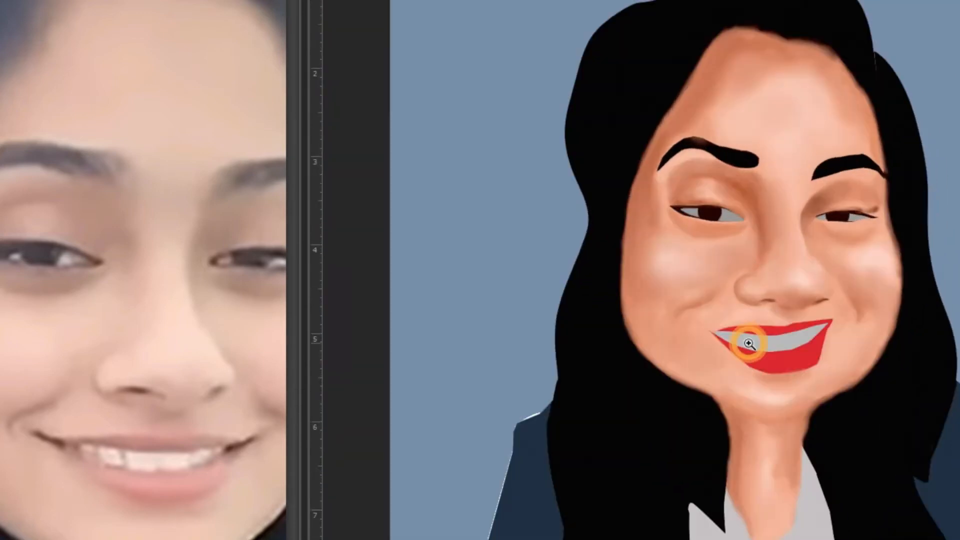
Paint brighter grey-white tones over the white of the left eye on both sides of the iris
{"action": "key", "text": "ctrl+plus"}
{"action": "key", "text": "ctrl+plus"}
{"action": "scroll", "coordinate": [699, 334], "scroll_direction": "up", "scroll_amount": 2}
{"action": "mouse_move", "coordinate": [705, 280]}
{"action": "left_mouse_down"}
{"action": "mouse_move", "coordinate": [724, 280]}
{"action": "mouse_move", "coordinate": [691, 311]}
{"action": "mouse_move", "coordinate": [714, 301]}
{"action": "mouse_move", "coordinate": [771, 314]}
{"action": "left_mouse_up"}
{"action": "mouse_move", "coordinate": [528, 278]}
{"action": "left_mouse_down"}
{"action": "mouse_move", "coordinate": [552, 270]}
{"action": "mouse_move", "coordinate": [565, 286]}
{"action": "left_mouse_up"}
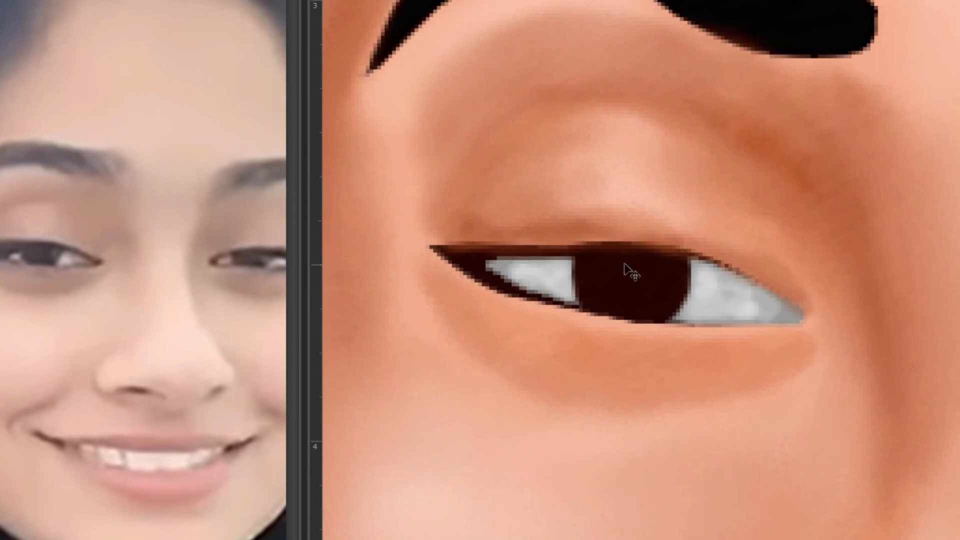
Paint the same brighter grey-white tones over the white of the right eye
{"action": "scroll", "coordinate": [590, 283], "scroll_direction": "down", "scroll_amount": 4}
{"action": "scroll", "coordinate": [693, 295], "scroll_direction": "up", "scroll_amount": 2}
{"action": "scroll", "coordinate": [250, 260], "scroll_direction": "up", "scroll_amount": 2}
{"action": "scroll", "coordinate": [755, 257], "scroll_direction": "up", "scroll_amount": 1}
{"action": "left_click_drag", "start_coordinate": [764, 259], "coordinate": [751, 265]}
{"action": "mouse_move", "coordinate": [872, 259]}
{"action": "left_mouse_down"}
{"action": "mouse_move", "coordinate": [920, 266]}
{"action": "mouse_move", "coordinate": [879, 253]}
{"action": "left_mouse_up"}
Add a translucent lighter circle inside the left iris with a small white catchlight on it
{"action": "scroll", "coordinate": [773, 278], "scroll_direction": "down", "scroll_amount": 3}
{"action": "scroll", "coordinate": [530, 259], "scroll_direction": "up", "scroll_amount": 3}
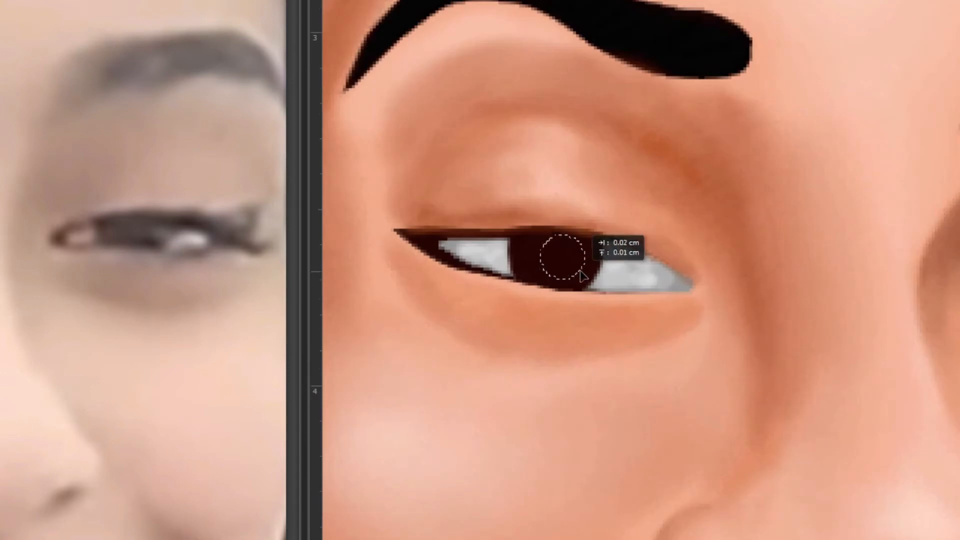
{"action": "left_click", "coordinate": [560, 256]}
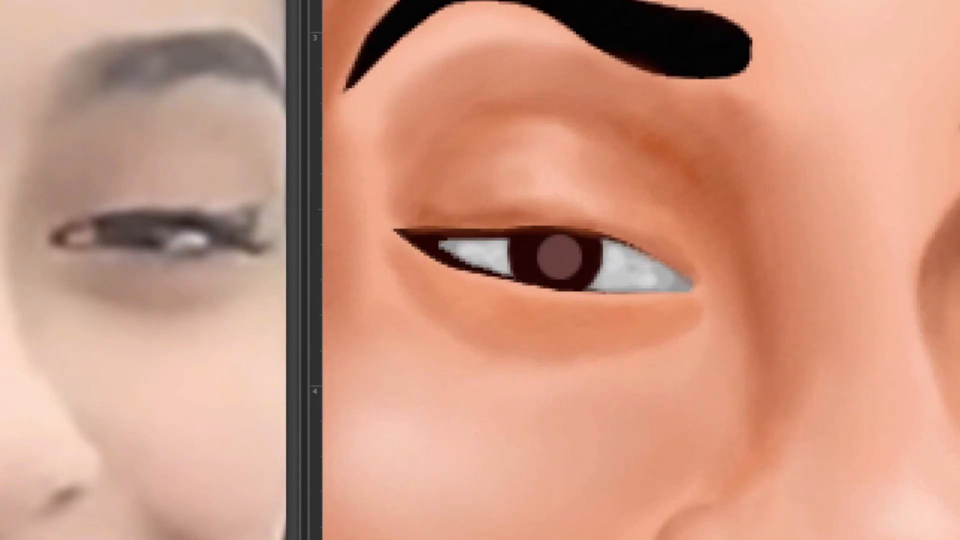
{"action": "left_click", "coordinate": [567, 248]}
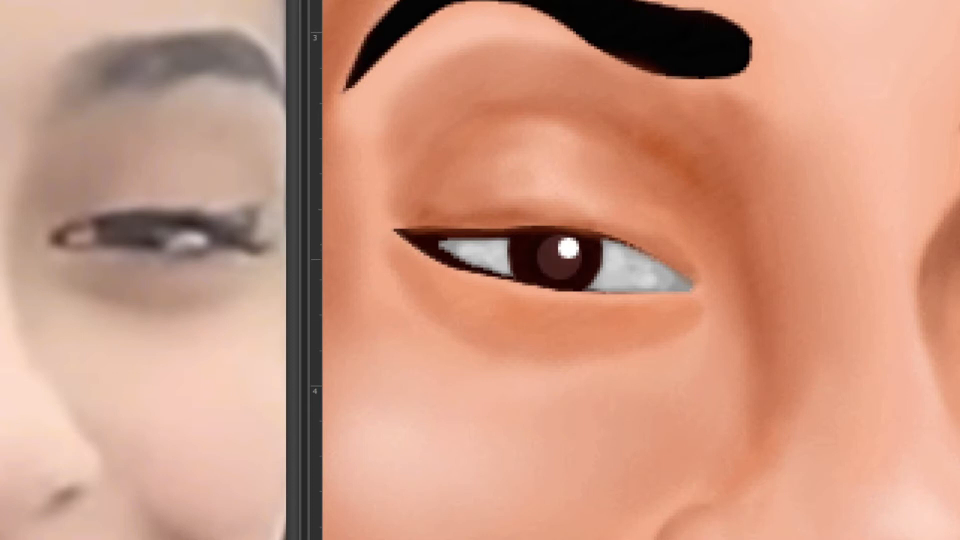
{"action": "left_click_drag", "start_coordinate": [551, 261], "coordinate": [561, 255]}
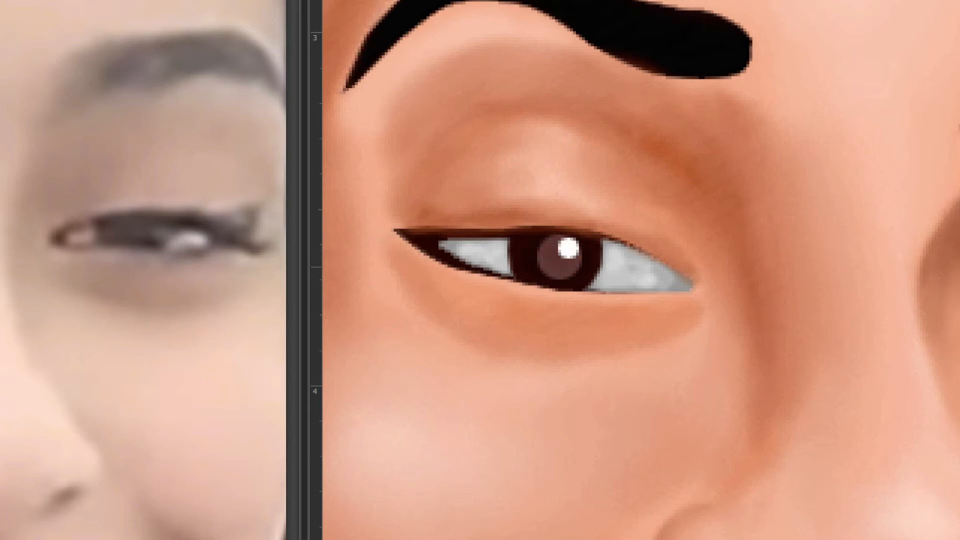
Place a matching lighter circle and white catchlight inside the right iris
{"action": "scroll", "coordinate": [715, 258], "scroll_direction": "down", "scroll_amount": 2}
{"action": "scroll", "coordinate": [689, 260], "scroll_direction": "up", "scroll_amount": 1}
{"action": "left_click_drag", "start_coordinate": [827, 185], "coordinate": [879, 142]}
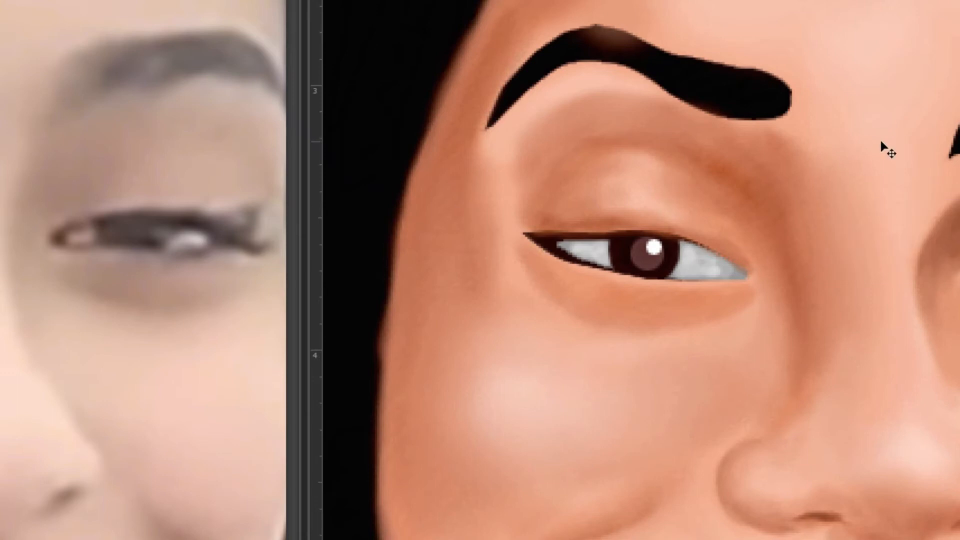
{"action": "key", "text": "ctrl+plus"}
{"action": "key", "text": "ctrl+plus"}
{"action": "mouse_move", "coordinate": [641, 229]}
{"action": "left_mouse_down"}
{"action": "mouse_move", "coordinate": [667, 224]}
{"action": "mouse_move", "coordinate": [674, 239]}
{"action": "mouse_move", "coordinate": [622, 258]}
{"action": "mouse_move", "coordinate": [617, 231]}
{"action": "left_mouse_up"}
{"action": "scroll", "coordinate": [661, 216], "scroll_direction": "down", "scroll_amount": 3}
{"action": "scroll", "coordinate": [822, 260], "scroll_direction": "up", "scroll_amount": 3}
{"action": "left_click", "coordinate": [822, 260]}
{"action": "left_click_drag", "start_coordinate": [804, 256], "coordinate": [781, 269]}
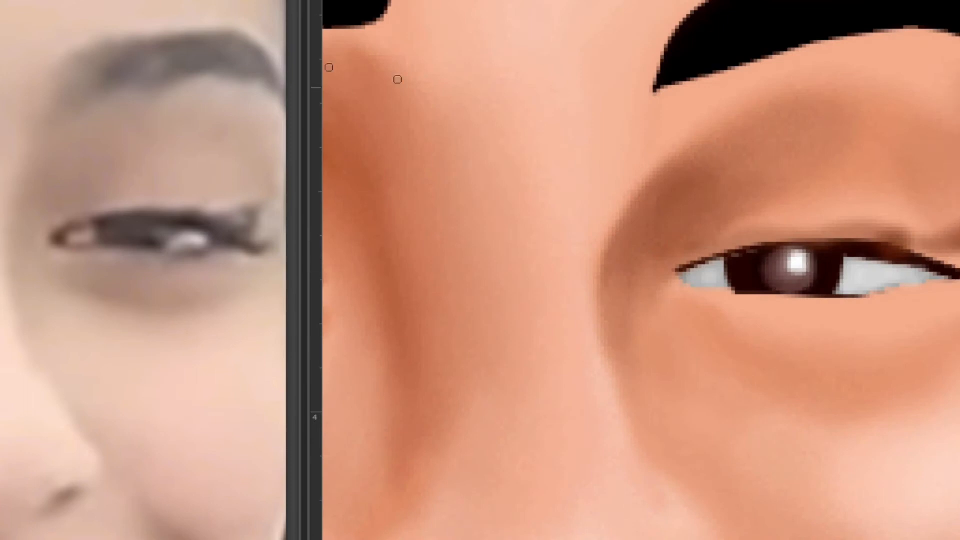
Soften the lighter circle and catchlight of the right iris with a smaller brush
{"action": "key", "text": "bracketleft"}
{"action": "key", "text": "bracketleft"}
{"action": "key", "text": "bracketleft"}
{"action": "key", "text": "bracketleft"}
{"action": "mouse_move", "coordinate": [768, 267]}
{"action": "left_mouse_down"}
{"action": "mouse_move", "coordinate": [782, 255]}
{"action": "mouse_move", "coordinate": [830, 262]}
{"action": "left_mouse_up"}
{"action": "scroll", "coordinate": [830, 262], "scroll_direction": "down", "scroll_amount": 5}
{"action": "scroll", "coordinate": [575, 255], "scroll_direction": "up", "scroll_amount": 4}
{"action": "scroll", "coordinate": [686, 251], "scroll_direction": "down", "scroll_amount": 4}
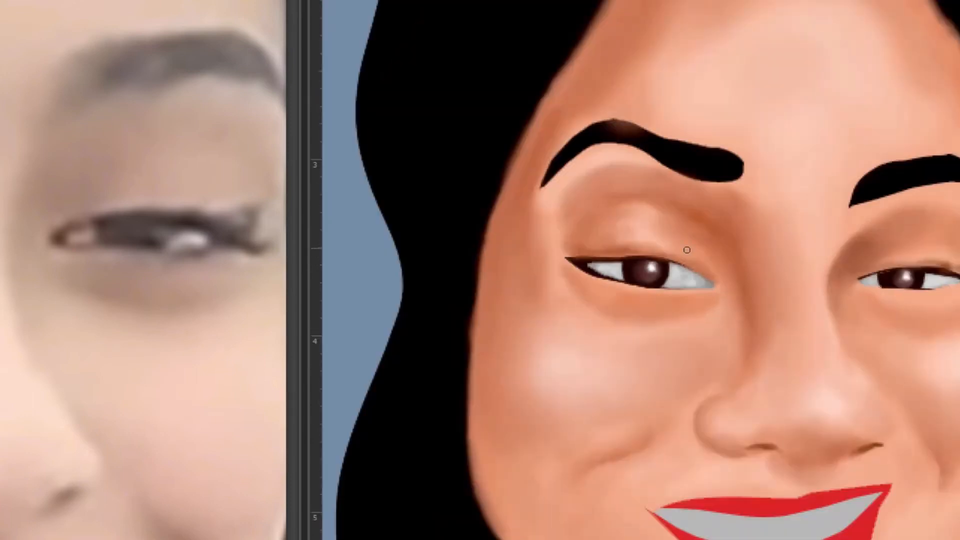
Smooth the left iris edge and blend the tones in the white of the left eye with a smaller brush
{"action": "scroll", "coordinate": [684, 265], "scroll_direction": "up", "scroll_amount": 4}
{"action": "left_click_drag", "start_coordinate": [517, 300], "coordinate": [546, 295]}
{"action": "key", "text": "bracketleft"}
{"action": "key", "text": "bracketleft"}
{"action": "left_click_drag", "start_coordinate": [723, 270], "coordinate": [712, 273]}
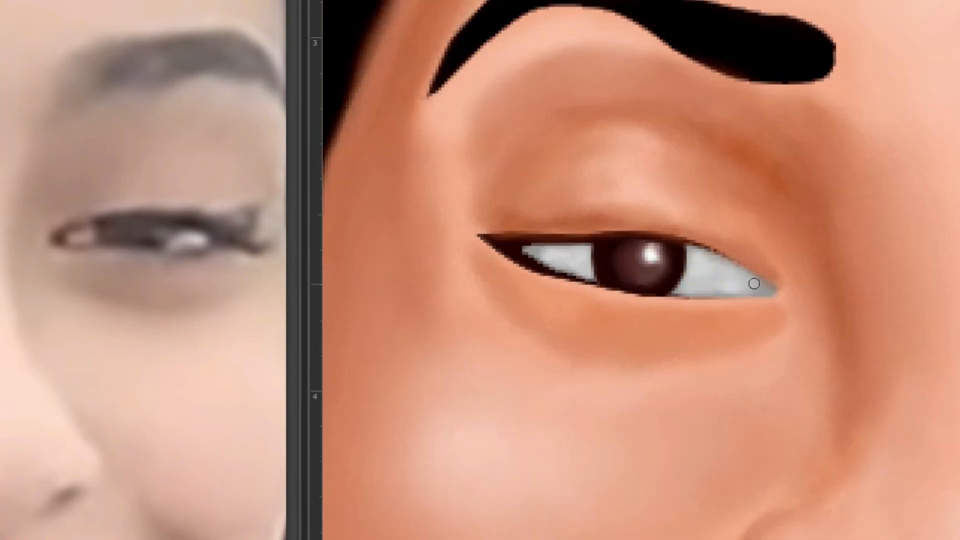
Outline the right eye with thin dark brown lines along the upper and lower lids
{"action": "scroll", "coordinate": [840, 272], "scroll_direction": "down", "scroll_amount": 3}
{"action": "scroll", "coordinate": [766, 266], "scroll_direction": "up", "scroll_amount": 3}
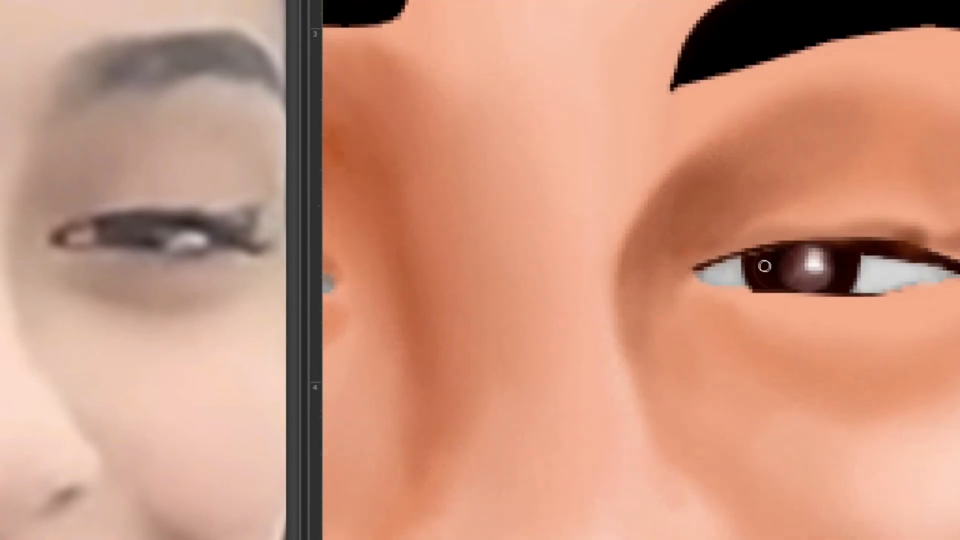
{"action": "mouse_move", "coordinate": [935, 250]}
{"action": "left_mouse_down"}
{"action": "mouse_move", "coordinate": [912, 248]}
{"action": "mouse_move", "coordinate": [949, 278]}
{"action": "mouse_move", "coordinate": [896, 295]}
{"action": "mouse_move", "coordinate": [741, 294]}
{"action": "left_mouse_up"}
{"action": "mouse_move", "coordinate": [696, 271]}
{"action": "left_mouse_down"}
{"action": "mouse_move", "coordinate": [706, 283]}
{"action": "mouse_move", "coordinate": [794, 299]}
{"action": "left_mouse_up"}
{"action": "scroll", "coordinate": [769, 274], "scroll_direction": "down", "scroll_amount": 2}
{"action": "left_click_drag", "start_coordinate": [847, 248], "coordinate": [755, 256]}
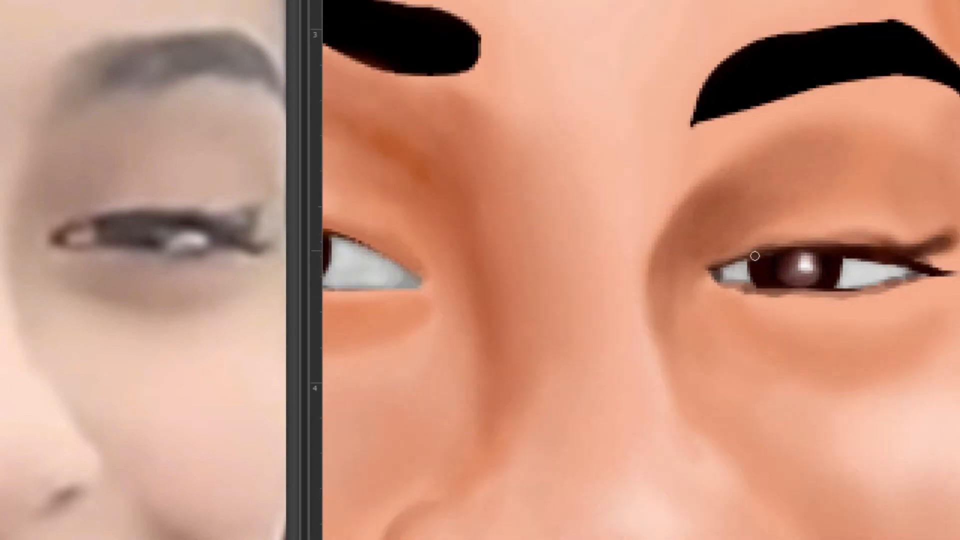
Paint dark eyeliner around the left eye with a pointed wing at the outer corner and a dark inner corner
{"action": "scroll", "coordinate": [800, 268], "scroll_direction": "down", "scroll_amount": 4}
{"action": "scroll", "coordinate": [667, 247], "scroll_direction": "up", "scroll_amount": 4}
{"action": "mouse_move", "coordinate": [661, 240]}
{"action": "left_mouse_down"}
{"action": "mouse_move", "coordinate": [794, 238]}
{"action": "mouse_move", "coordinate": [873, 281]}
{"action": "left_mouse_up"}
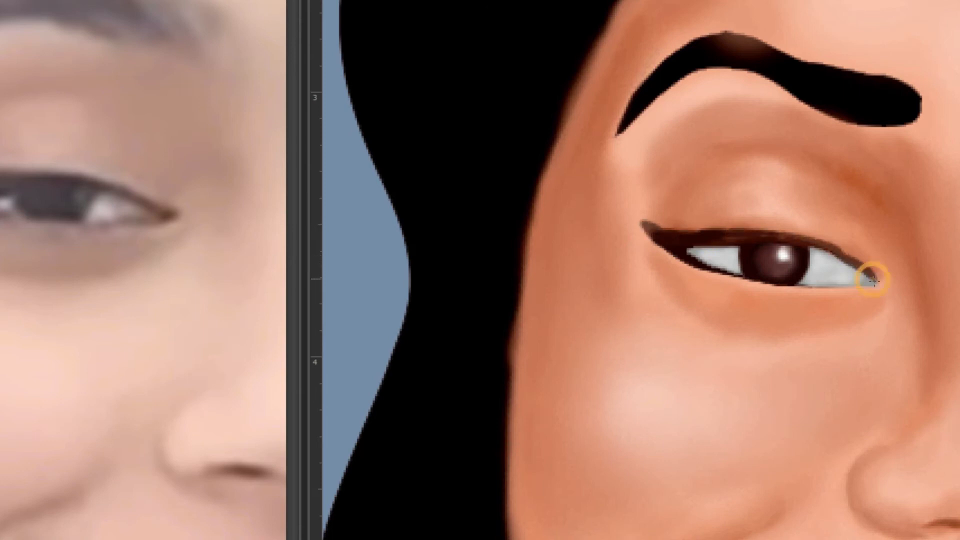
{"action": "left_click_drag", "start_coordinate": [665, 246], "coordinate": [707, 247]}
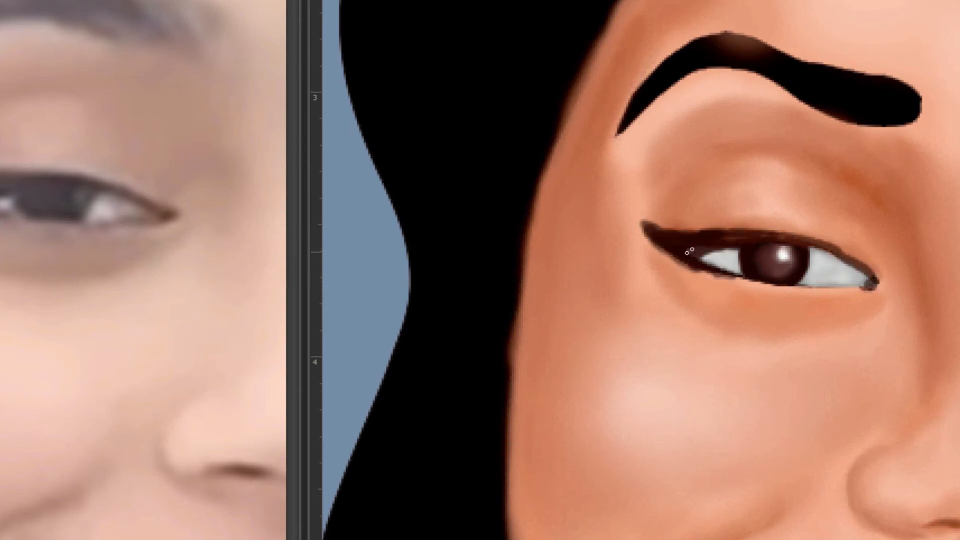
Smooth the left eye's eyeliner and soften its upper edge into the eyelid
{"action": "key", "text": "ctrl+minus"}
{"action": "scroll", "coordinate": [727, 249], "scroll_direction": "up", "scroll_amount": 3}
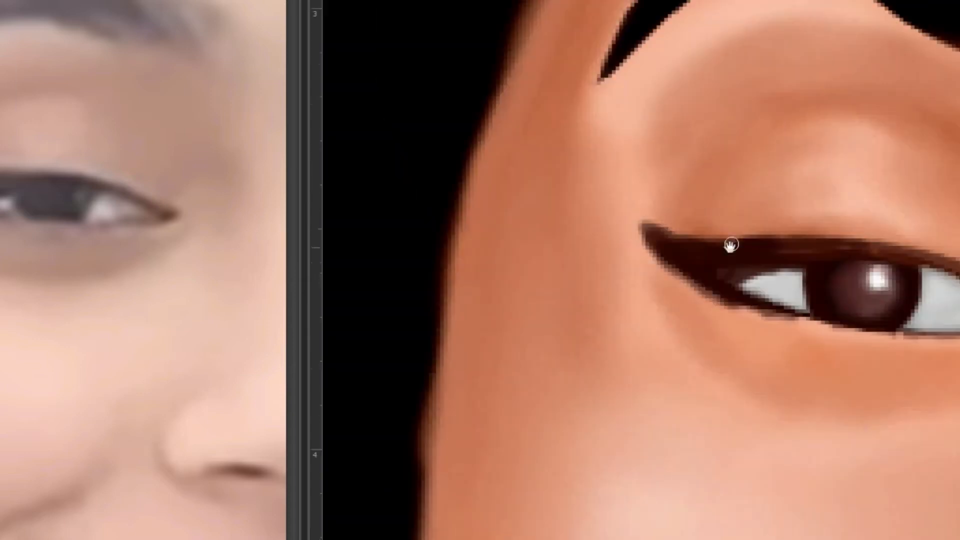
{"action": "left_click_drag", "start_coordinate": [773, 320], "coordinate": [912, 338]}
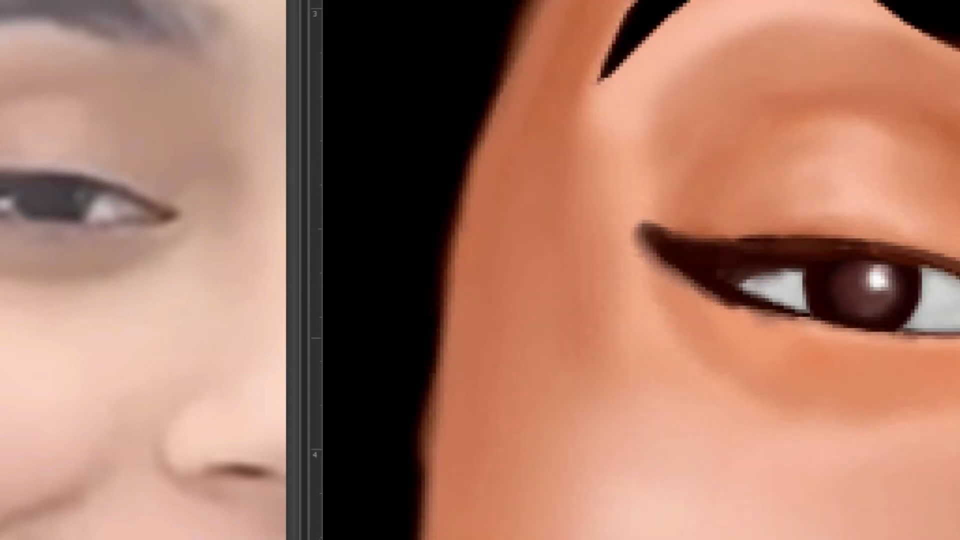
{"action": "mouse_move", "coordinate": [955, 252]}
{"action": "left_mouse_down"}
{"action": "mouse_move", "coordinate": [890, 233]}
{"action": "mouse_move", "coordinate": [710, 235]}
{"action": "left_mouse_up"}
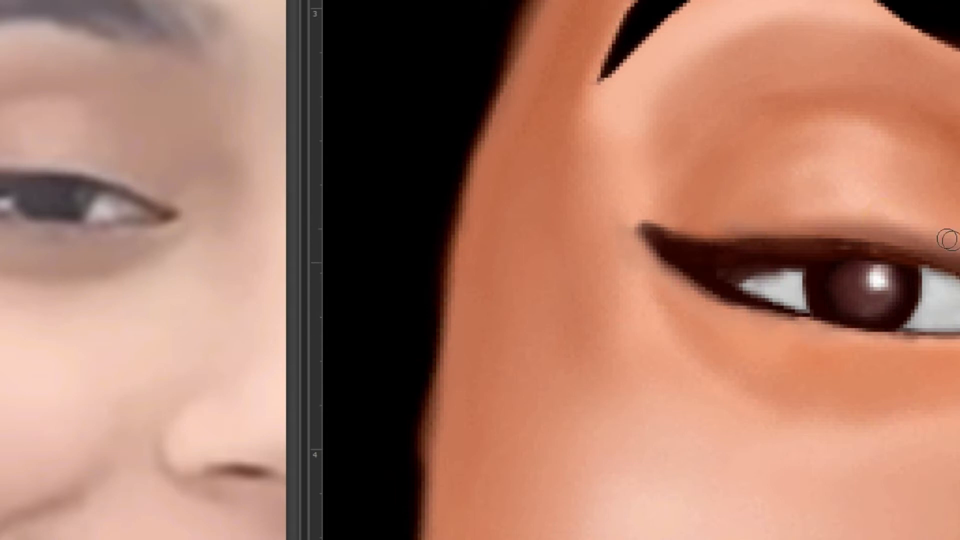
{"action": "key", "text": "h"}
{"action": "left_click_drag", "start_coordinate": [750, 280], "coordinate": [858, 272]}
{"action": "left_click_drag", "start_coordinate": [667, 283], "coordinate": [841, 297]}
{"action": "left_click_drag", "start_coordinate": [948, 211], "coordinate": [777, 215]}
{"action": "scroll", "coordinate": [803, 285], "scroll_direction": "down", "scroll_amount": 2}
{"action": "scroll", "coordinate": [871, 260], "scroll_direction": "down", "scroll_amount": 8}
Paint brownish-grey tones over the inner ends of the black eyebrows, using the reference photo as a guide
{"action": "left_click", "coordinate": [20, 112]}
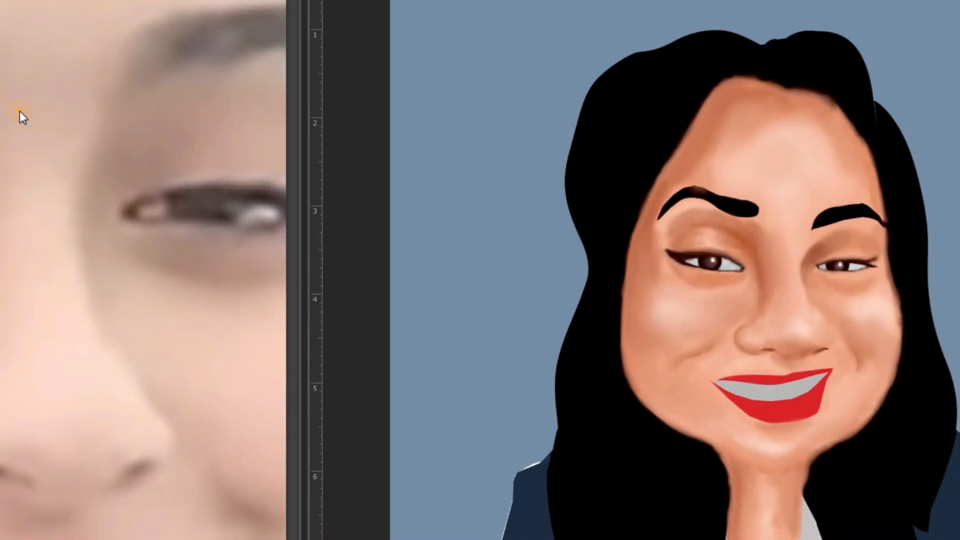
{"action": "scroll", "coordinate": [90, 95], "scroll_direction": "down", "scroll_amount": 4}
{"action": "scroll", "coordinate": [860, 209], "scroll_direction": "up", "scroll_amount": 7}
{"action": "scroll", "coordinate": [730, 250], "scroll_direction": "up", "scroll_amount": 1}
{"action": "mouse_move", "coordinate": [703, 280]}
{"action": "left_mouse_down"}
{"action": "mouse_move", "coordinate": [724, 219]}
{"action": "mouse_move", "coordinate": [849, 182]}
{"action": "left_mouse_up"}
{"action": "scroll", "coordinate": [220, 40], "scroll_direction": "up", "scroll_amount": 2}
{"action": "left_click_drag", "start_coordinate": [915, 185], "coordinate": [956, 218]}
{"action": "mouse_move", "coordinate": [710, 284]}
{"action": "left_mouse_down"}
{"action": "mouse_move", "coordinate": [902, 231]}
{"action": "mouse_move", "coordinate": [957, 242]}
{"action": "left_mouse_up"}
Soften the left eyebrow's edges and inner end into the surrounding skin
{"action": "scroll", "coordinate": [848, 210], "scroll_direction": "down", "scroll_amount": 7}
{"action": "scroll", "coordinate": [726, 195], "scroll_direction": "up", "scroll_amount": 5}
{"action": "scroll", "coordinate": [188, 210], "scroll_direction": "down", "scroll_amount": 5}
{"action": "scroll", "coordinate": [188, 210], "scroll_direction": "up", "scroll_amount": 2}
{"action": "scroll", "coordinate": [798, 216], "scroll_direction": "up", "scroll_amount": 2}
{"action": "mouse_move", "coordinate": [819, 213]}
{"action": "left_mouse_down"}
{"action": "mouse_move", "coordinate": [827, 251]}
{"action": "mouse_move", "coordinate": [793, 218]}
{"action": "mouse_move", "coordinate": [798, 261]}
{"action": "mouse_move", "coordinate": [655, 226]}
{"action": "mouse_move", "coordinate": [731, 236]}
{"action": "mouse_move", "coordinate": [769, 223]}
{"action": "mouse_move", "coordinate": [577, 189]}
{"action": "mouse_move", "coordinate": [575, 172]}
{"action": "mouse_move", "coordinate": [485, 182]}
{"action": "mouse_move", "coordinate": [695, 187]}
{"action": "left_mouse_up"}
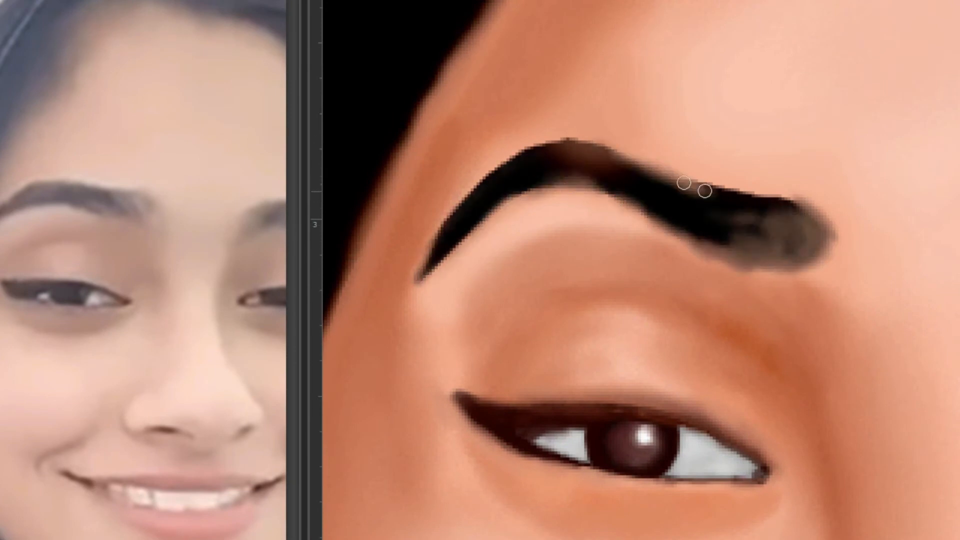
Paint individual teeth in near-white over the grey mouth area, following the visible sketch lines
{"action": "scroll", "coordinate": [735, 203], "scroll_direction": "down", "scroll_amount": 6}
{"action": "scroll", "coordinate": [771, 310], "scroll_direction": "up", "scroll_amount": 3}
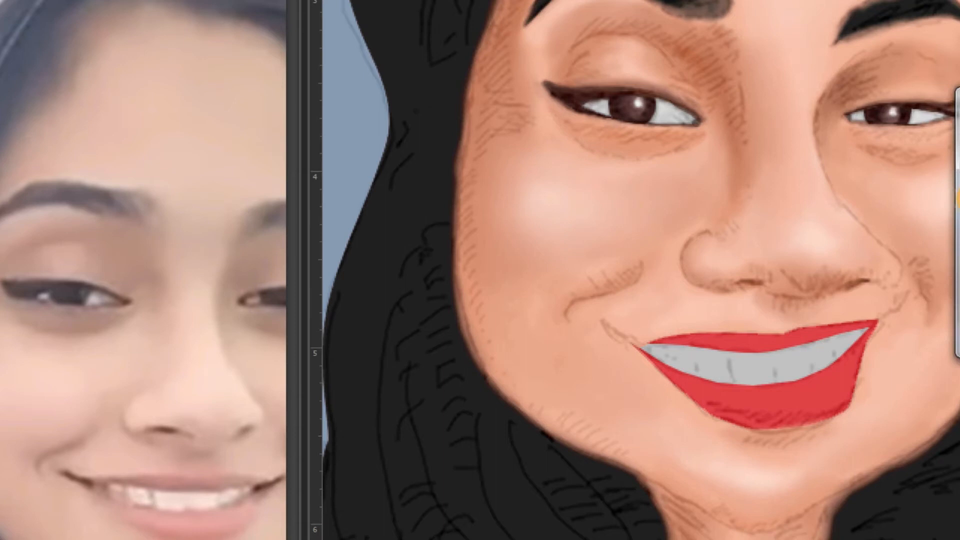
{"action": "scroll", "coordinate": [649, 116], "scroll_direction": "up", "scroll_amount": 2}
{"action": "mouse_move", "coordinate": [745, 378]}
{"action": "left_mouse_down"}
{"action": "mouse_move", "coordinate": [768, 372]}
{"action": "mouse_move", "coordinate": [772, 361]}
{"action": "mouse_move", "coordinate": [818, 378]}
{"action": "mouse_move", "coordinate": [802, 359]}
{"action": "mouse_move", "coordinate": [855, 346]}
{"action": "mouse_move", "coordinate": [686, 370]}
{"action": "mouse_move", "coordinate": [707, 382]}
{"action": "mouse_move", "coordinate": [631, 344]}
{"action": "mouse_move", "coordinate": [597, 348]}
{"action": "mouse_move", "coordinate": [616, 359]}
{"action": "mouse_move", "coordinate": [638, 345]}
{"action": "mouse_move", "coordinate": [660, 350]}
{"action": "left_mouse_up"}
Shade the mouth corners and gaps between the teeth in dark grey and blend the tooth tones
{"action": "key", "text": "Return"}
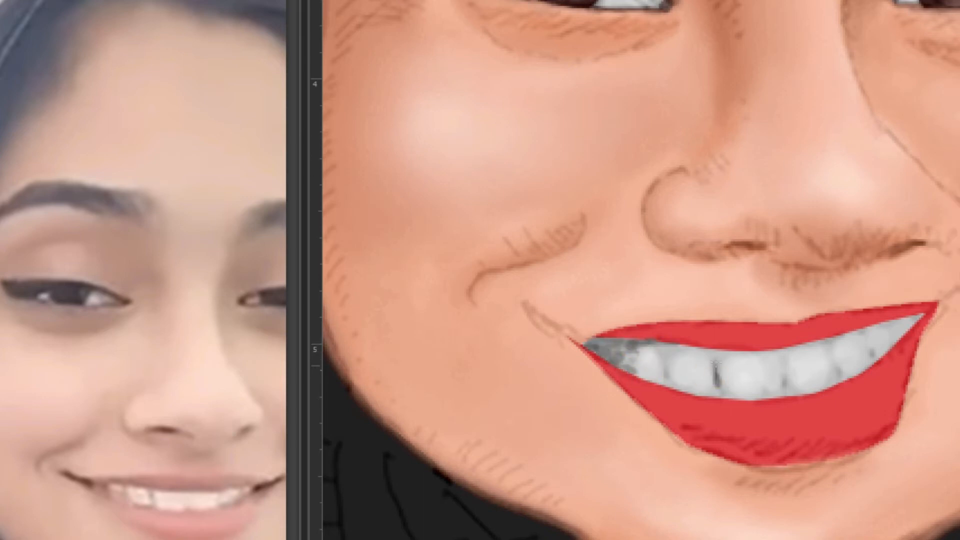
{"action": "left_click_drag", "start_coordinate": [889, 324], "coordinate": [887, 350]}
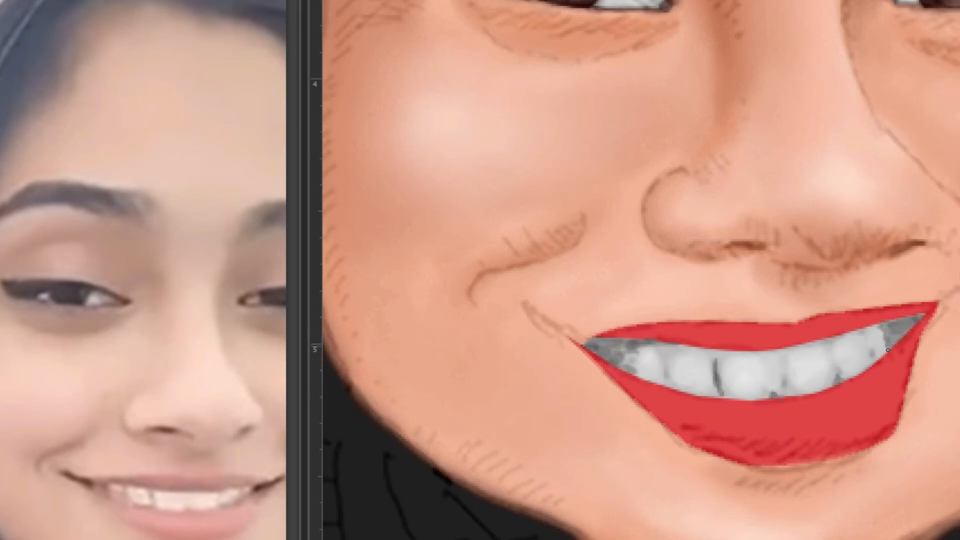
{"action": "scroll", "coordinate": [650, 359], "scroll_direction": "up", "scroll_amount": 1}
{"action": "left_click_drag", "start_coordinate": [786, 379], "coordinate": [830, 394]}
{"action": "mouse_move", "coordinate": [629, 376]}
{"action": "left_mouse_down"}
{"action": "mouse_move", "coordinate": [624, 353]}
{"action": "mouse_move", "coordinate": [567, 342]}
{"action": "left_mouse_up"}
Smooth the lip edges against the teeth and the surrounding skin, rotating the canvas as needed
{"action": "scroll", "coordinate": [720, 457], "scroll_direction": "up", "scroll_amount": 1}
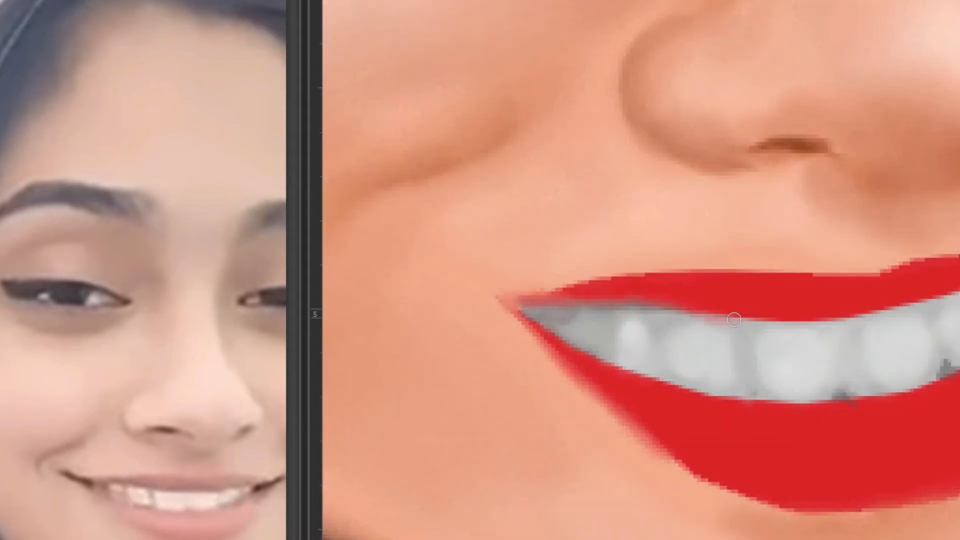
{"action": "left_click_drag", "start_coordinate": [734, 319], "coordinate": [923, 299]}
{"action": "mouse_move", "coordinate": [954, 374]}
{"action": "left_mouse_down"}
{"action": "mouse_move", "coordinate": [698, 391]}
{"action": "mouse_move", "coordinate": [612, 371]}
{"action": "left_mouse_up"}
{"action": "key", "text": "r"}
{"action": "left_click_drag", "start_coordinate": [794, 309], "coordinate": [725, 273]}
{"action": "mouse_move", "coordinate": [486, 261]}
{"action": "left_mouse_down"}
{"action": "mouse_move", "coordinate": [461, 315]}
{"action": "mouse_move", "coordinate": [564, 523]}
{"action": "mouse_move", "coordinate": [500, 240]}
{"action": "mouse_move", "coordinate": [868, 47]}
{"action": "mouse_move", "coordinate": [795, 95]}
{"action": "left_mouse_up"}
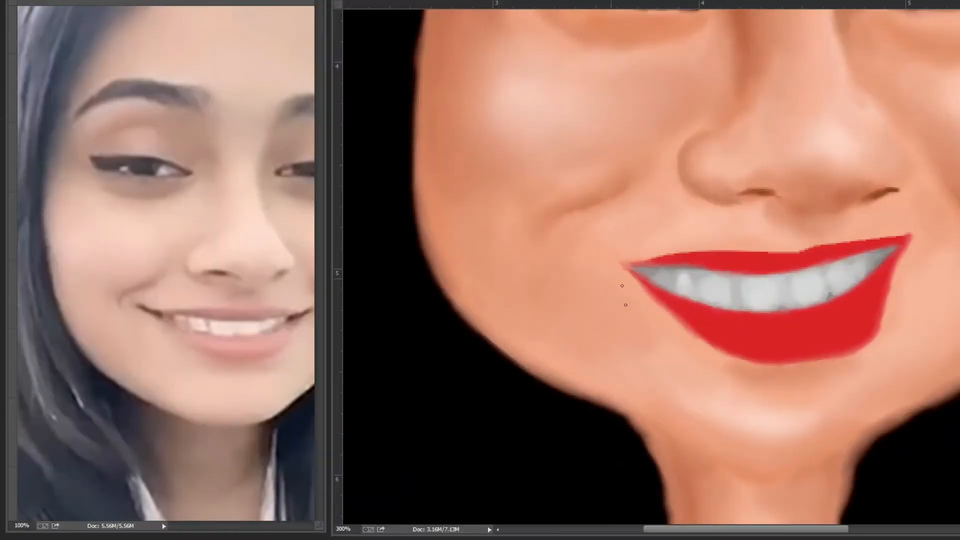
Paint brown smile creases at both corners of the mouth and darken the corners with near-black
{"action": "left_click_drag", "start_coordinate": [590, 239], "coordinate": [618, 258]}
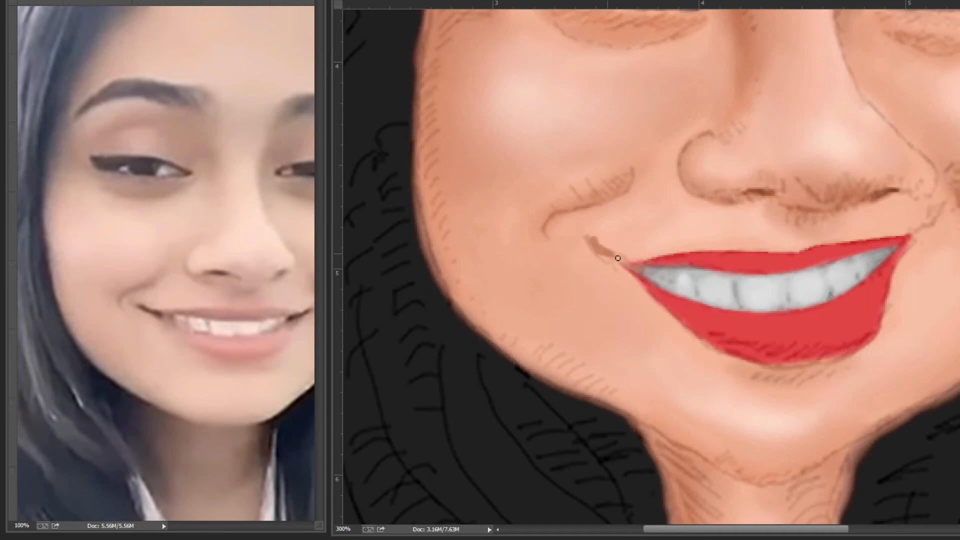
{"action": "left_click_drag", "start_coordinate": [619, 194], "coordinate": [559, 223]}
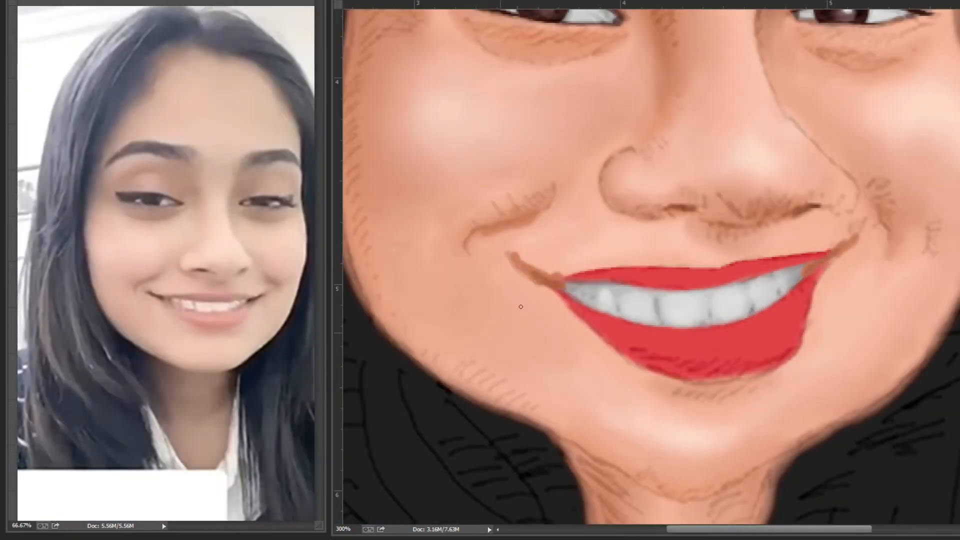
{"action": "left_click", "coordinate": [525, 446]}
{"action": "key", "text": "Return"}
{"action": "mouse_move", "coordinate": [574, 287]}
{"action": "left_mouse_down"}
{"action": "mouse_move", "coordinate": [542, 281]}
{"action": "mouse_move", "coordinate": [584, 285]}
{"action": "left_mouse_up"}
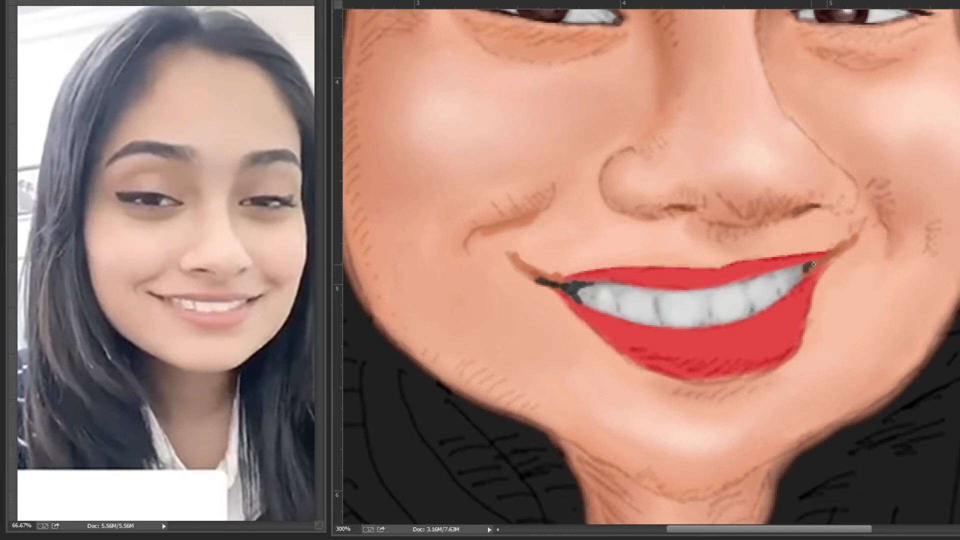
Fill the selected lip area with the new red and clear the selection
{"action": "left_click", "coordinate": [794, 328]}
{"action": "key", "text": "alt+BackSpace"}
{"action": "key", "text": "ctrl+d"}
Paint darker red along the lip edges and lighter pinkish red across the middle of the lips
{"action": "left_click", "coordinate": [953, 193]}
{"action": "key", "text": "Return"}
{"action": "mouse_move", "coordinate": [693, 370]}
{"action": "left_mouse_down"}
{"action": "mouse_move", "coordinate": [747, 366]}
{"action": "mouse_move", "coordinate": [804, 300]}
{"action": "left_mouse_up"}
{"action": "left_click_drag", "start_coordinate": [679, 367], "coordinate": [654, 360]}
{"action": "left_click_drag", "start_coordinate": [563, 296], "coordinate": [674, 370]}
{"action": "mouse_move", "coordinate": [578, 277]}
{"action": "left_mouse_down"}
{"action": "mouse_move", "coordinate": [670, 280]}
{"action": "mouse_move", "coordinate": [821, 256]}
{"action": "mouse_move", "coordinate": [793, 310]}
{"action": "left_mouse_up"}
{"action": "left_click_drag", "start_coordinate": [640, 332], "coordinate": [685, 328]}
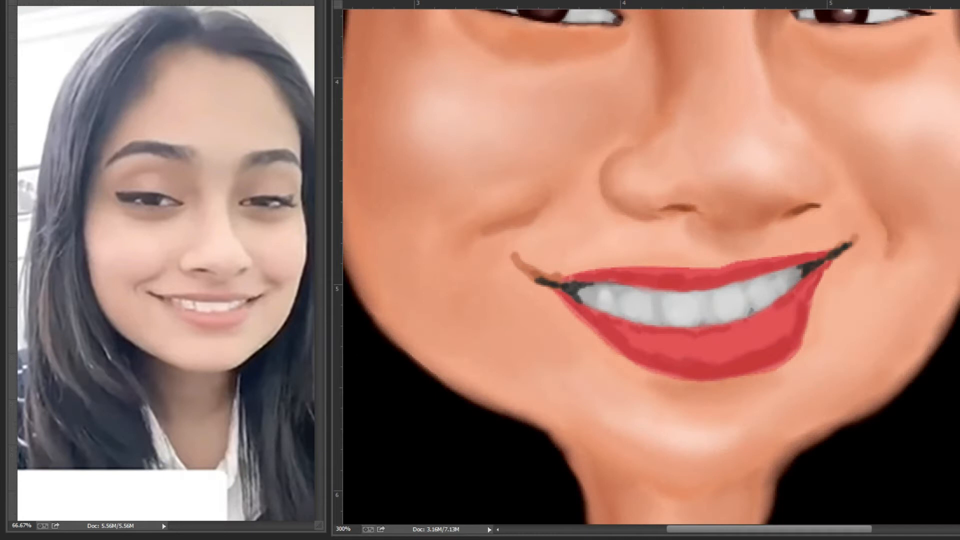
Blend the dark and light red tones of the lips and try softening the mouth corner on the picture's right
{"action": "scroll", "coordinate": [695, 357], "scroll_direction": "up", "scroll_amount": 1}
{"action": "left_click_drag", "start_coordinate": [686, 349], "coordinate": [785, 346]}
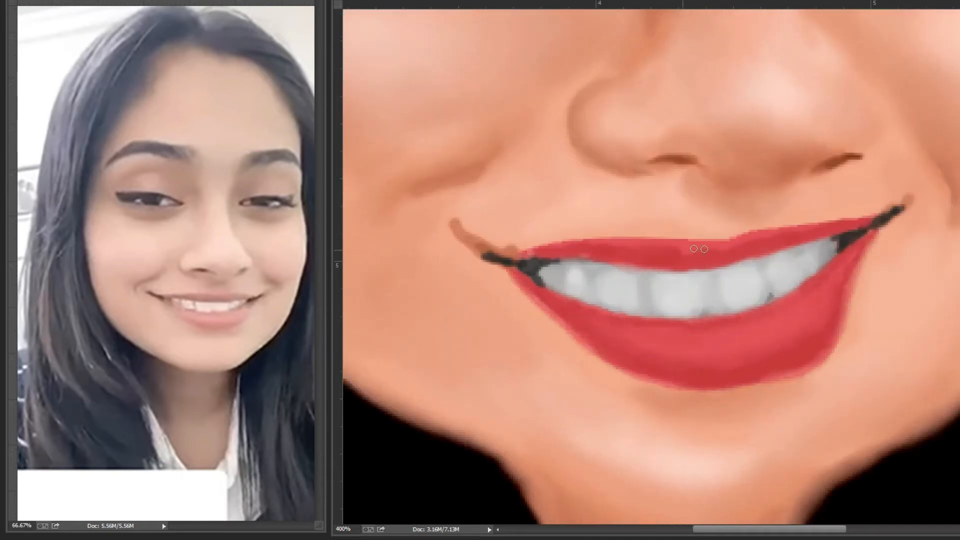
{"action": "left_click_drag", "start_coordinate": [879, 213], "coordinate": [914, 194]}
{"action": "left_click_drag", "start_coordinate": [913, 205], "coordinate": [879, 239]}
{"action": "key", "text": "ctrl+alt+z"}
{"action": "key", "text": "ctrl+alt+z"}
Soften the dark mouth corners and brown smile creases into the skin, and shade the teeth beneath the left upper lip
{"action": "key", "text": "bracketright"}
{"action": "key", "text": "bracketright"}
{"action": "left_click_drag", "start_coordinate": [465, 225], "coordinate": [532, 242]}
{"action": "left_click_drag", "start_coordinate": [447, 221], "coordinate": [507, 281]}
{"action": "mouse_move", "coordinate": [875, 208]}
{"action": "left_mouse_down"}
{"action": "mouse_move", "coordinate": [900, 197]}
{"action": "mouse_move", "coordinate": [876, 242]}
{"action": "left_mouse_up"}
{"action": "left_click", "coordinate": [536, 262], "text": "alt"}
{"action": "mouse_move", "coordinate": [487, 248]}
{"action": "left_mouse_down"}
{"action": "mouse_move", "coordinate": [594, 265]}
{"action": "mouse_move", "coordinate": [615, 283]}
{"action": "left_mouse_up"}
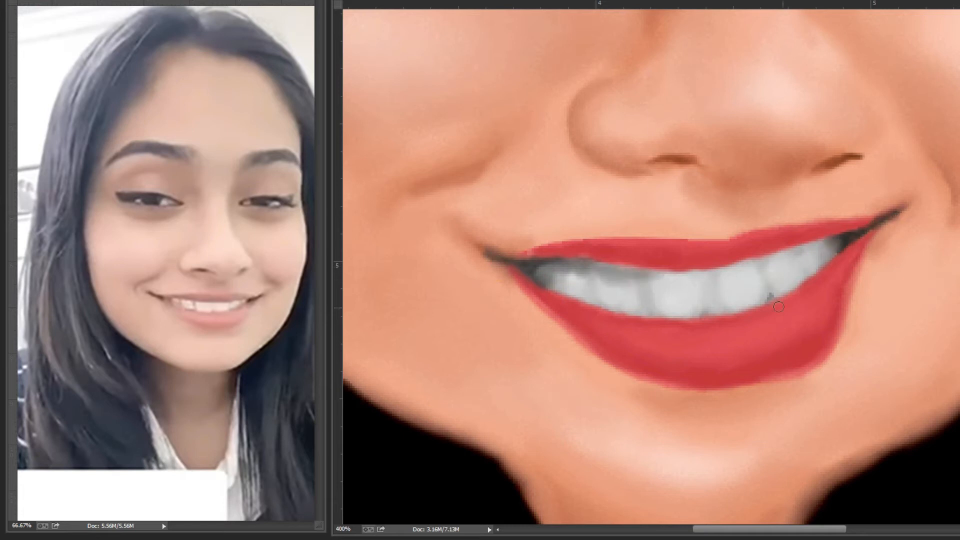
Dab white highlights on the individual teeth and blend them into the gray
{"action": "left_click", "coordinate": [849, 190]}
{"action": "key", "text": "Return"}
{"action": "left_click", "coordinate": [674, 294]}
{"action": "left_click", "coordinate": [740, 289]}
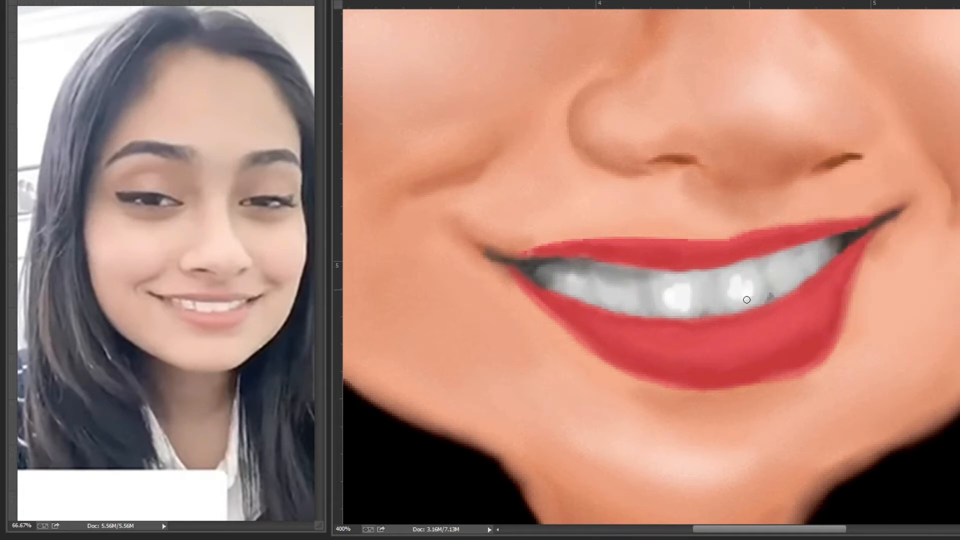
{"action": "left_click", "coordinate": [783, 272]}
{"action": "left_click", "coordinate": [811, 262]}
{"action": "left_click", "coordinate": [619, 291]}
{"action": "left_click", "coordinate": [580, 283]}
{"action": "mouse_move", "coordinate": [580, 283]}
{"action": "left_mouse_down"}
{"action": "mouse_move", "coordinate": [578, 274]}
{"action": "mouse_move", "coordinate": [667, 300]}
{"action": "mouse_move", "coordinate": [788, 285]}
{"action": "left_mouse_up"}
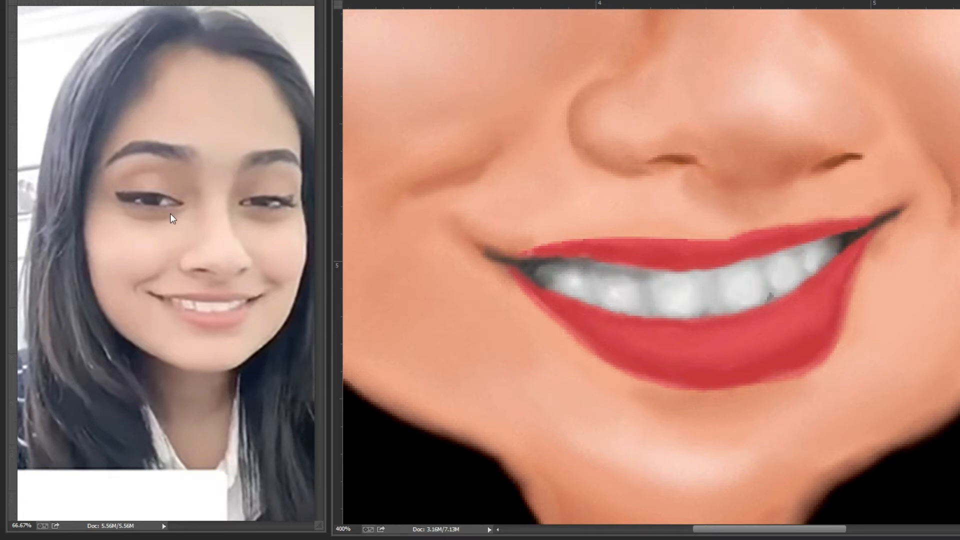
Smooth the skin shading below the left eye, along the side of the nose and over the eyelid
{"action": "key", "text": "ctrl+minus"}
{"action": "key", "text": "ctrl+minus"}
{"action": "key", "text": "ctrl+minus"}
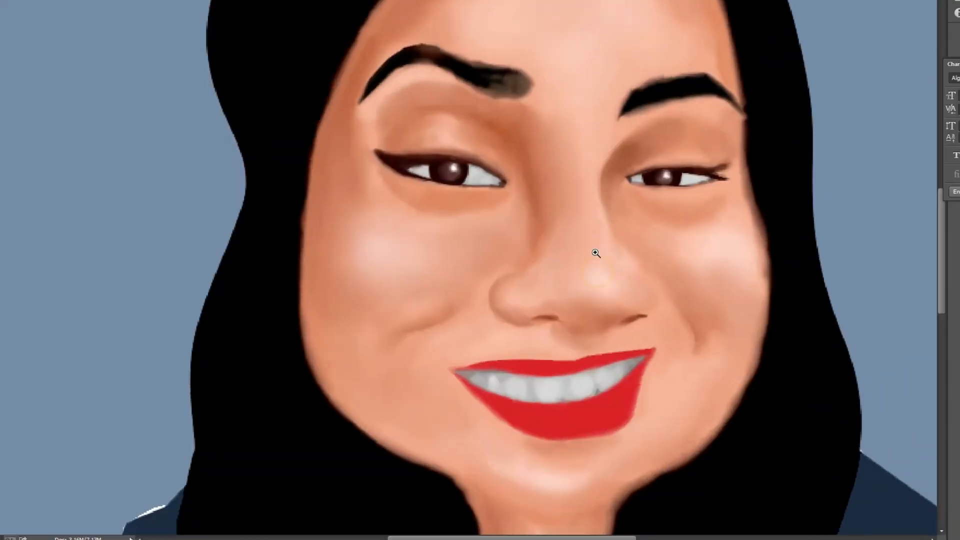
{"action": "left_click", "coordinate": [595, 253], "text": "ctrl"}
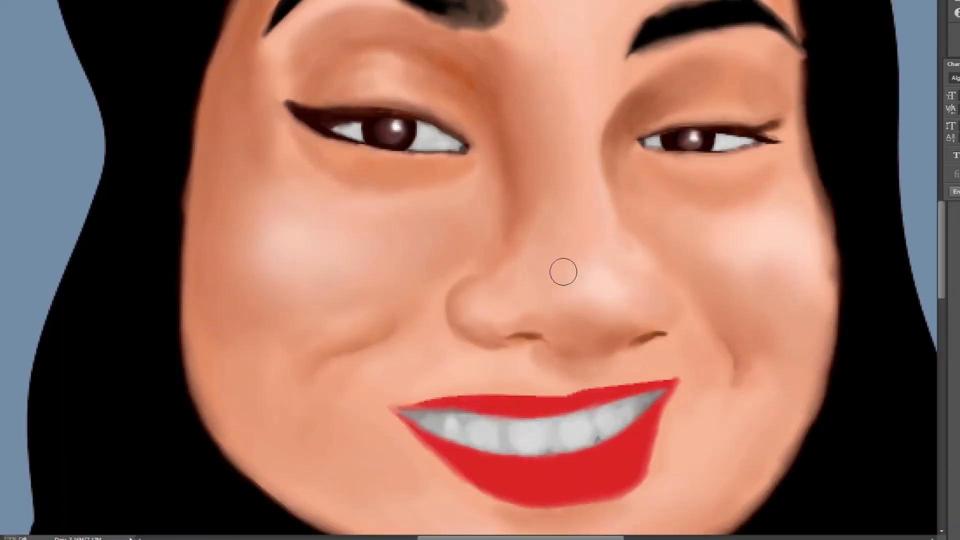
{"action": "key", "text": "ctrl+minus"}
{"action": "left_click_drag", "start_coordinate": [502, 241], "coordinate": [496, 184]}
{"action": "key", "text": "ctrl+minus"}
{"action": "key", "text": "ctrl+minus"}
{"action": "key", "text": "ctrl+plus"}
{"action": "key", "text": "ctrl+plus"}
{"action": "key", "text": "bracketleft"}
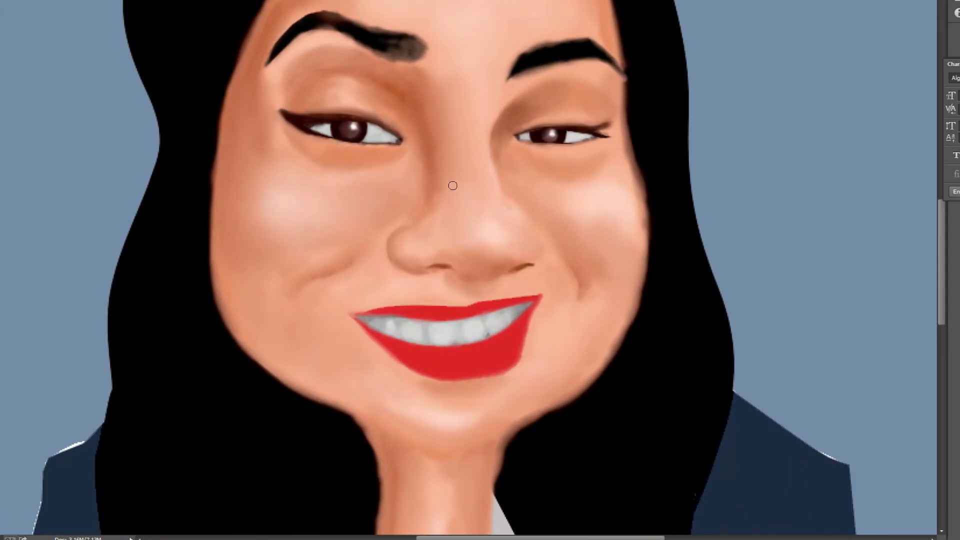
{"action": "mouse_move", "coordinate": [385, 193]}
{"action": "left_mouse_down"}
{"action": "mouse_move", "coordinate": [310, 244]}
{"action": "mouse_move", "coordinate": [286, 159]}
{"action": "left_mouse_up"}
{"action": "left_click_drag", "start_coordinate": [427, 165], "coordinate": [407, 246]}
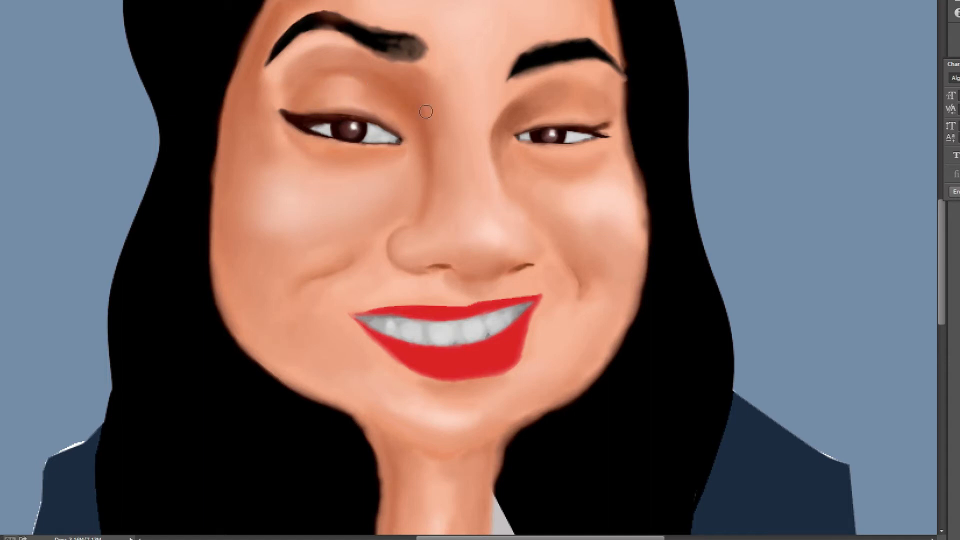
{"action": "mouse_move", "coordinate": [364, 61]}
{"action": "left_mouse_down"}
{"action": "mouse_move", "coordinate": [257, 90]}
{"action": "mouse_move", "coordinate": [266, 102]}
{"action": "left_mouse_up"}
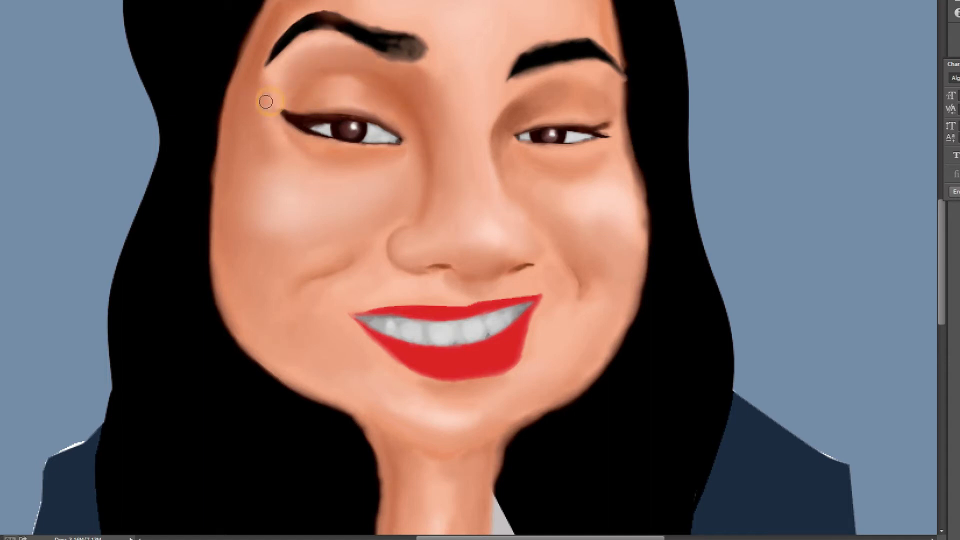
Blend the shading around the chin and jaw and on the right cheek
{"action": "left_click_drag", "start_coordinate": [424, 389], "coordinate": [424, 407]}
{"action": "left_click_drag", "start_coordinate": [528, 416], "coordinate": [554, 401]}
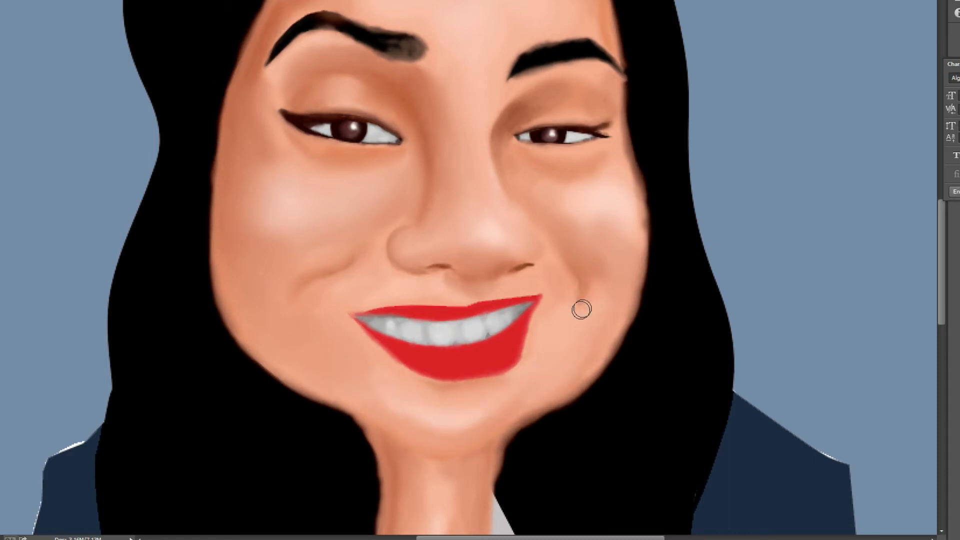
{"action": "scroll", "coordinate": [541, 102], "scroll_direction": "up", "scroll_amount": 1}
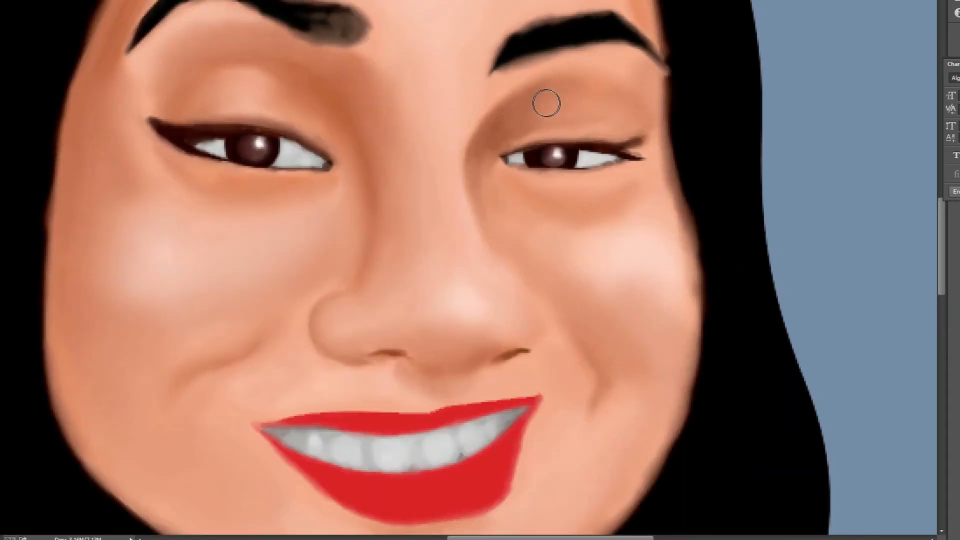
{"action": "left_click_drag", "start_coordinate": [623, 270], "coordinate": [649, 295]}
Smooth the remaining skin transitions across the upper face and cheeks, varying the brush size to suit each area
{"action": "scroll", "coordinate": [585, 215], "scroll_direction": "down", "scroll_amount": 2}
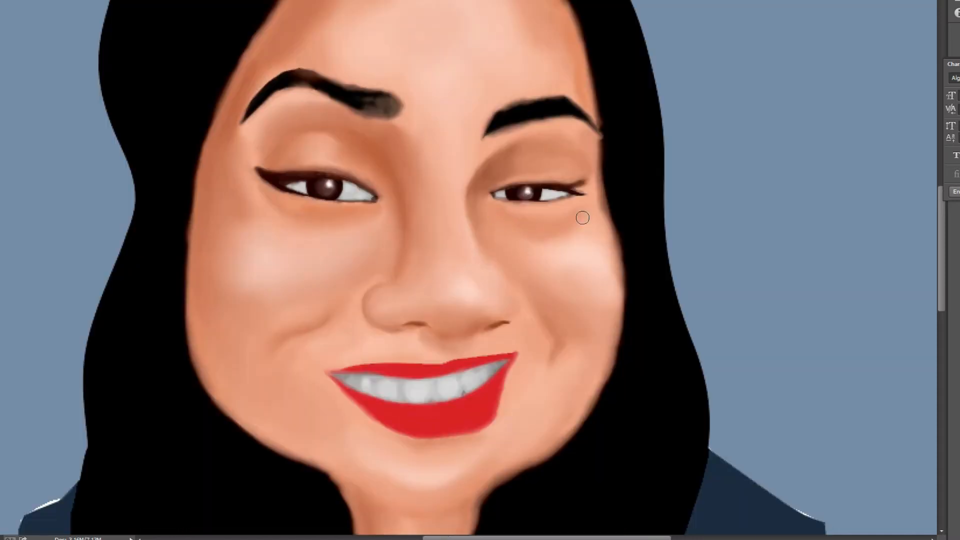
{"action": "scroll", "coordinate": [414, 248], "scroll_direction": "up", "scroll_amount": 3}
{"action": "key", "text": "bracketright"}
{"action": "key", "text": "bracketright"}
{"action": "key", "text": "bracketright"}
{"action": "mouse_move", "coordinate": [413, 144]}
{"action": "left_mouse_down"}
{"action": "mouse_move", "coordinate": [388, 118]}
{"action": "mouse_move", "coordinate": [467, 144]}
{"action": "left_mouse_up"}
{"action": "key", "text": "bracketleft"}
{"action": "key", "text": "bracketleft"}
{"action": "key", "text": "bracketleft"}
{"action": "key", "text": "bracketleft"}
{"action": "left_click_drag", "start_coordinate": [545, 125], "coordinate": [580, 191]}
{"action": "key", "text": "bracketleft"}
{"action": "mouse_move", "coordinate": [403, 47]}
{"action": "left_mouse_down"}
{"action": "mouse_move", "coordinate": [387, 39]}
{"action": "mouse_move", "coordinate": [270, 180]}
{"action": "mouse_move", "coordinate": [233, 282]}
{"action": "left_mouse_up"}
{"action": "scroll", "coordinate": [397, 343], "scroll_direction": "down", "scroll_amount": 3}
{"action": "scroll", "coordinate": [396, 343], "scroll_direction": "up", "scroll_amount": 1}
{"action": "key", "text": "bracketleft"}
{"action": "key", "text": "bracketleft"}
{"action": "key", "text": "bracketleft"}
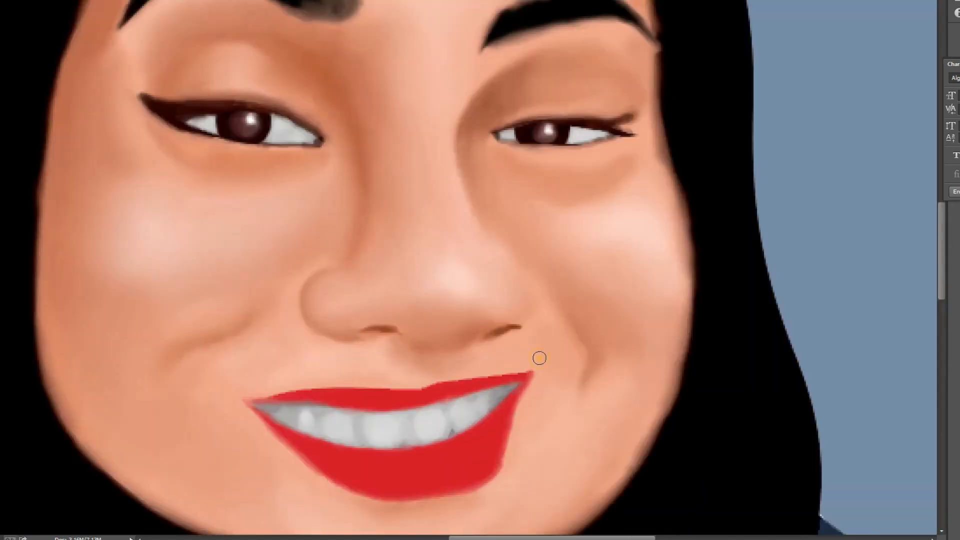
Blend the skin shading where the chin and jaw meet the neck using a larger brush
{"action": "scroll", "coordinate": [539, 357], "scroll_direction": "down", "scroll_amount": 1}
{"action": "scroll", "coordinate": [474, 309], "scroll_direction": "down", "scroll_amount": 2}
{"action": "scroll", "coordinate": [457, 382], "scroll_direction": "up", "scroll_amount": 2}
{"action": "key", "text": "bracketright"}
{"action": "key", "text": "bracketright"}
{"action": "key", "text": "bracketright"}
{"action": "mouse_move", "coordinate": [406, 252]}
{"action": "left_mouse_down"}
{"action": "mouse_move", "coordinate": [413, 354]}
{"action": "mouse_move", "coordinate": [474, 338]}
{"action": "mouse_move", "coordinate": [499, 311]}
{"action": "left_mouse_up"}
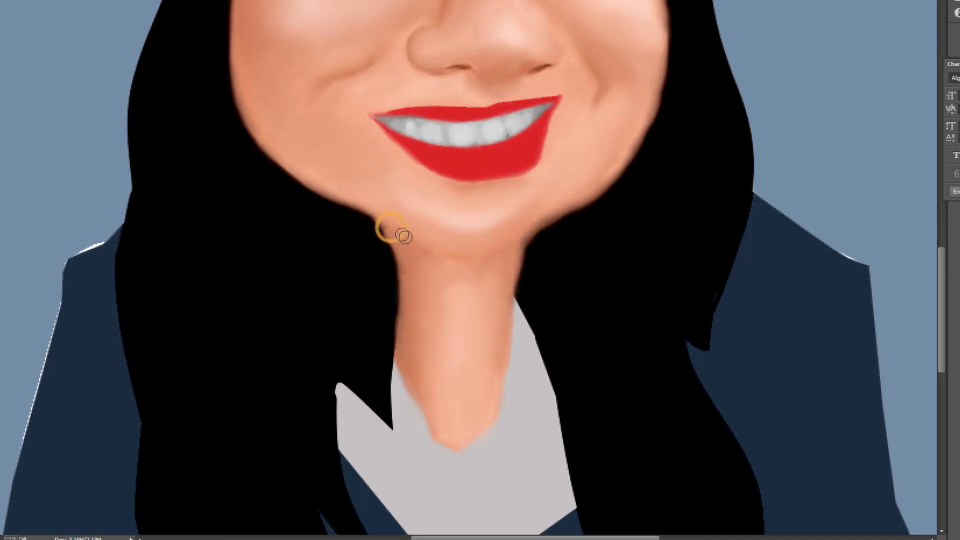
{"action": "scroll", "coordinate": [448, 381], "scroll_direction": "down", "scroll_amount": 2}
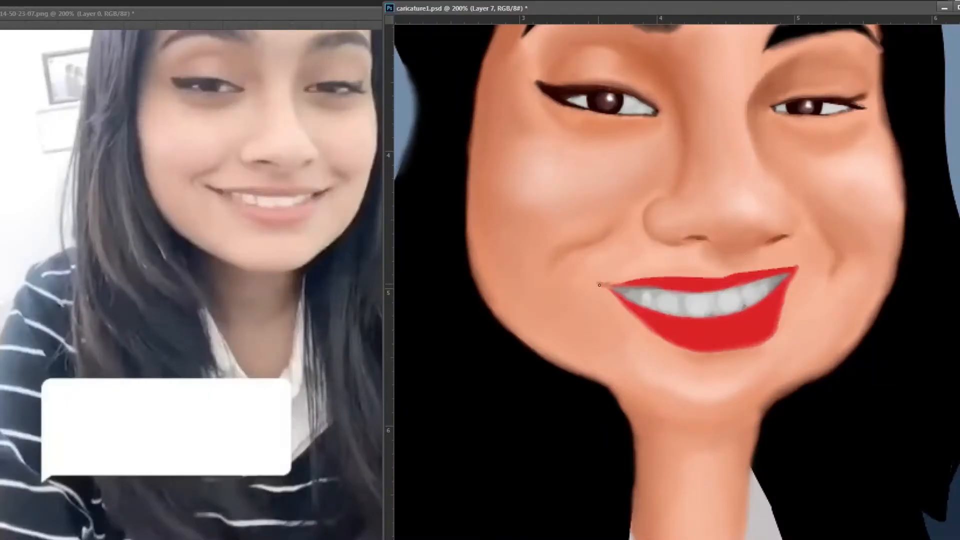
Paint brown smile creases extending from both mouth corners and soften them into the skin
{"action": "left_click_drag", "start_coordinate": [581, 269], "coordinate": [617, 287]}
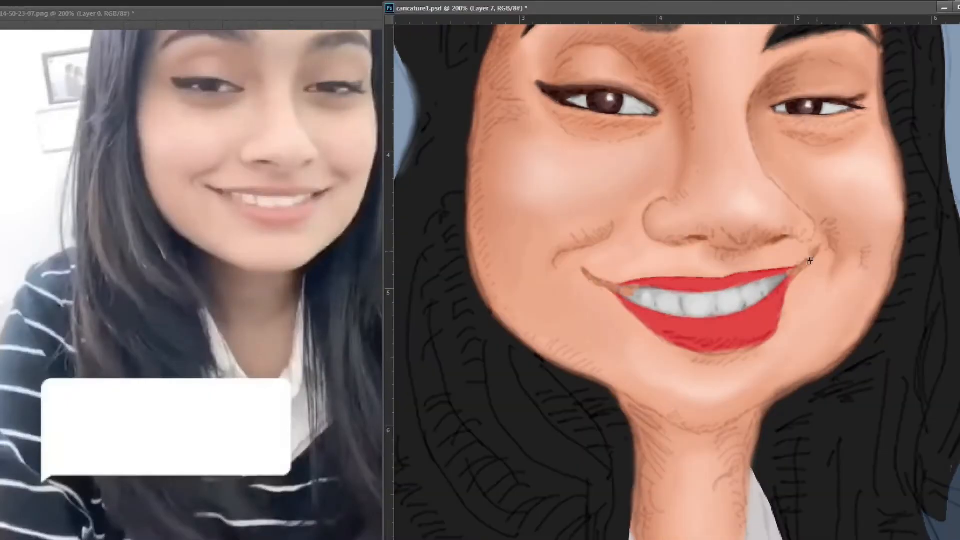
{"action": "left_click_drag", "start_coordinate": [800, 273], "coordinate": [787, 289]}
{"action": "left_click_drag", "start_coordinate": [621, 287], "coordinate": [629, 294]}
{"action": "left_click_drag", "start_coordinate": [800, 270], "coordinate": [820, 250]}
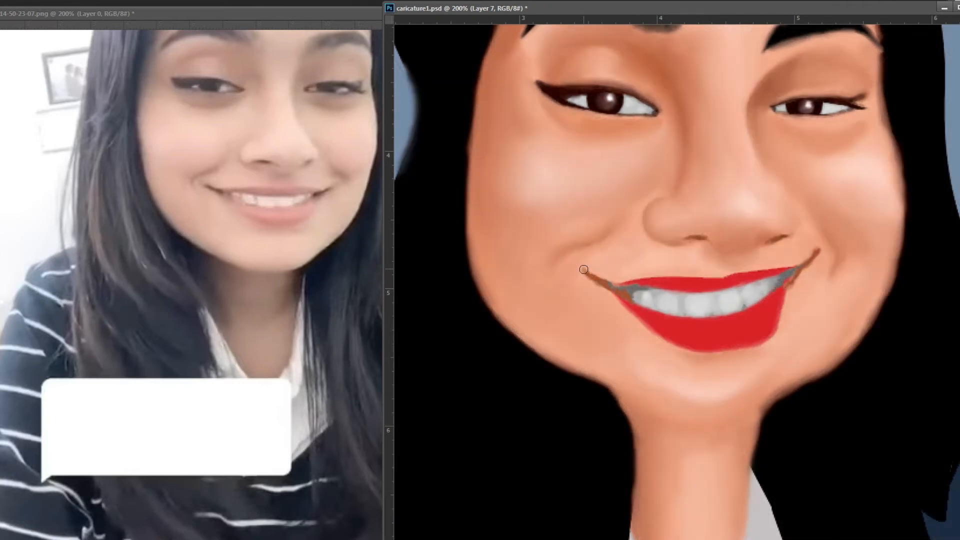
{"action": "left_click_drag", "start_coordinate": [774, 280], "coordinate": [759, 291]}
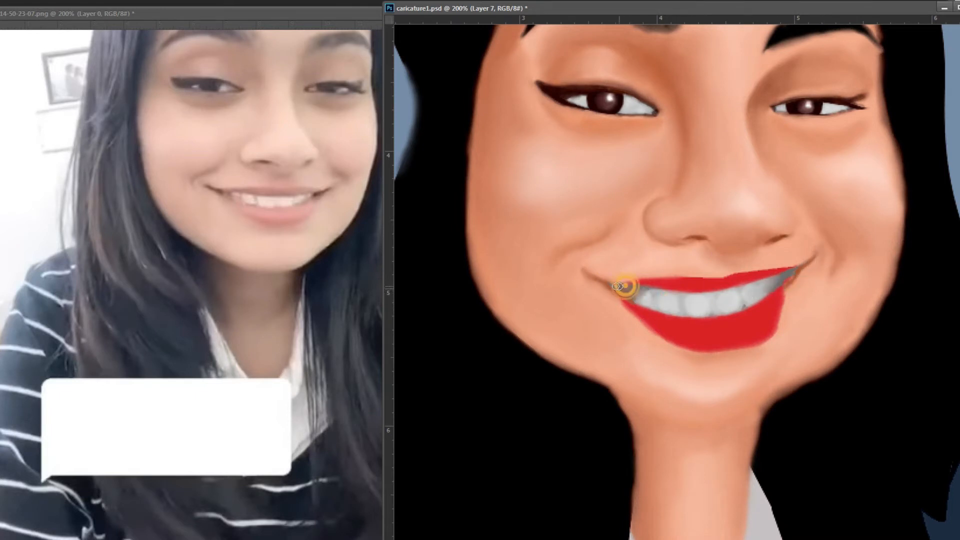
Shade the mouth corners beside the teeth with dark gray and blend the shading into the teeth
{"action": "right_click", "coordinate": [650, 288]}
{"action": "left_click", "coordinate": [681, 349]}
{"action": "key", "text": "Return"}
{"action": "key", "text": "w"}
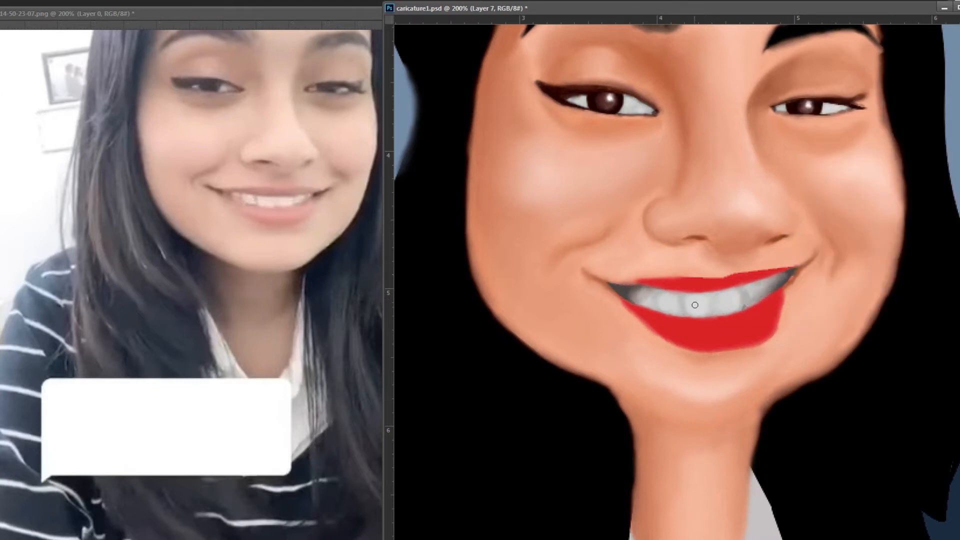
{"action": "left_click", "coordinate": [767, 286]}
Select the red lip area, lighten it with Levels using a midtone value of 1.59, and clear the selection
{"action": "key", "text": "w"}
{"action": "left_click", "coordinate": [735, 338]}
{"action": "key", "text": "ctrl+l"}
{"action": "left_click_drag", "start_coordinate": [892, 239], "coordinate": [870, 240]}
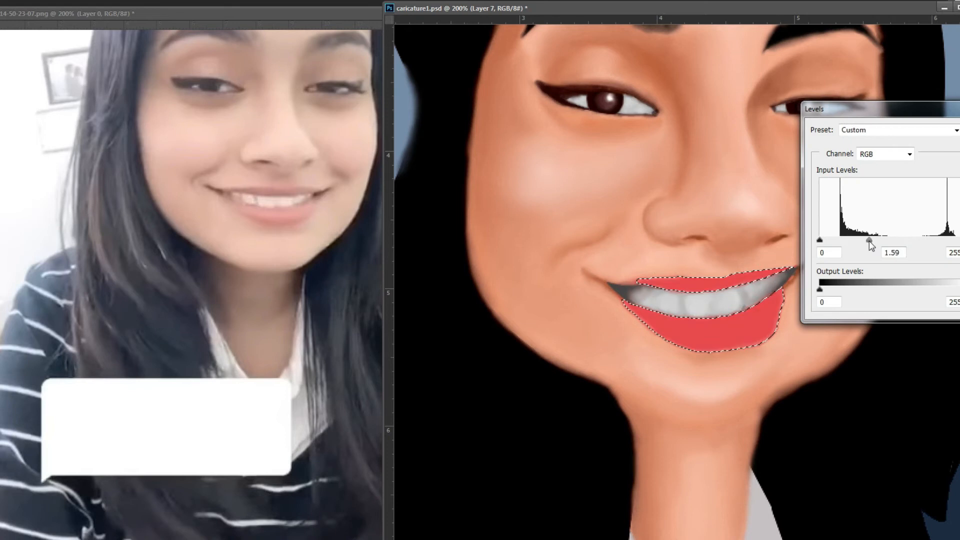
{"action": "key", "text": "Return"}
{"action": "key", "text": "ctrl+d"}
Extend the sampled lip red towards the mouth corners and smooth the lip edges against the teeth and skin
{"action": "key", "text": "i"}
{"action": "scroll", "coordinate": [725, 290], "scroll_direction": "up", "scroll_amount": 1}
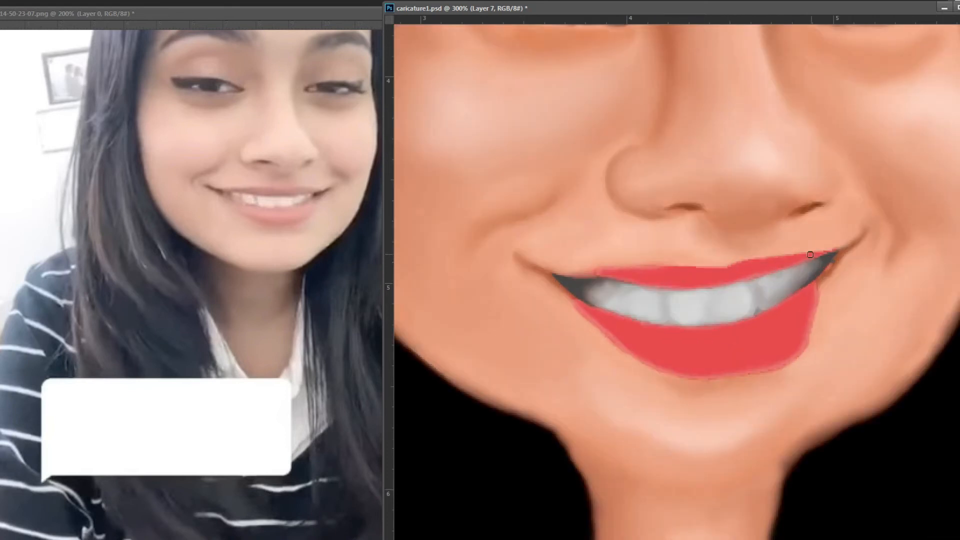
{"action": "left_click", "coordinate": [667, 269]}
{"action": "left_click", "coordinate": [833, 258]}
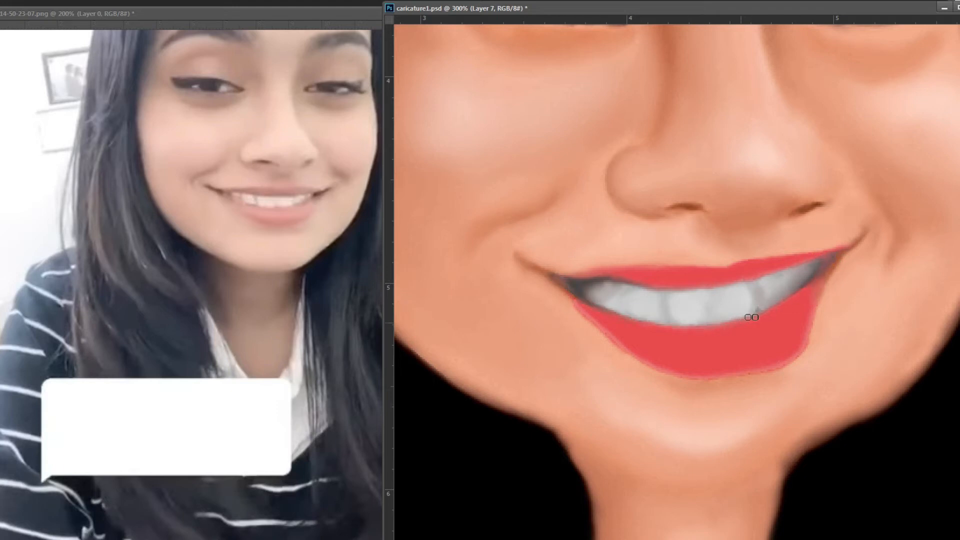
{"action": "left_click_drag", "start_coordinate": [584, 309], "coordinate": [568, 290]}
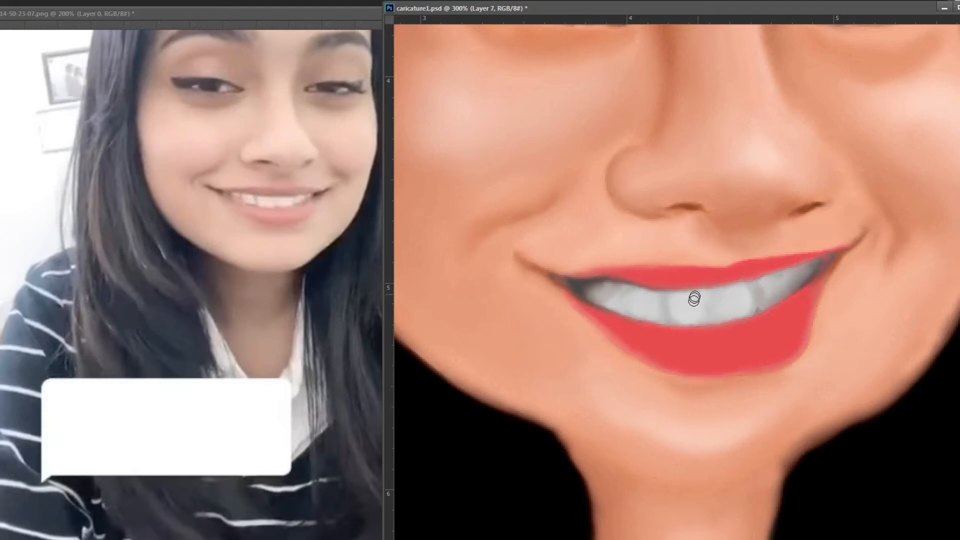
Paint darker red shading along the edges of the lower and upper lips and blend it into the lip colour
{"action": "left_click", "coordinate": [593, 307]}
{"action": "mouse_move", "coordinate": [581, 309]}
{"action": "left_mouse_down"}
{"action": "mouse_move", "coordinate": [650, 358]}
{"action": "mouse_move", "coordinate": [739, 355]}
{"action": "mouse_move", "coordinate": [798, 319]}
{"action": "mouse_move", "coordinate": [840, 256]}
{"action": "left_mouse_up"}
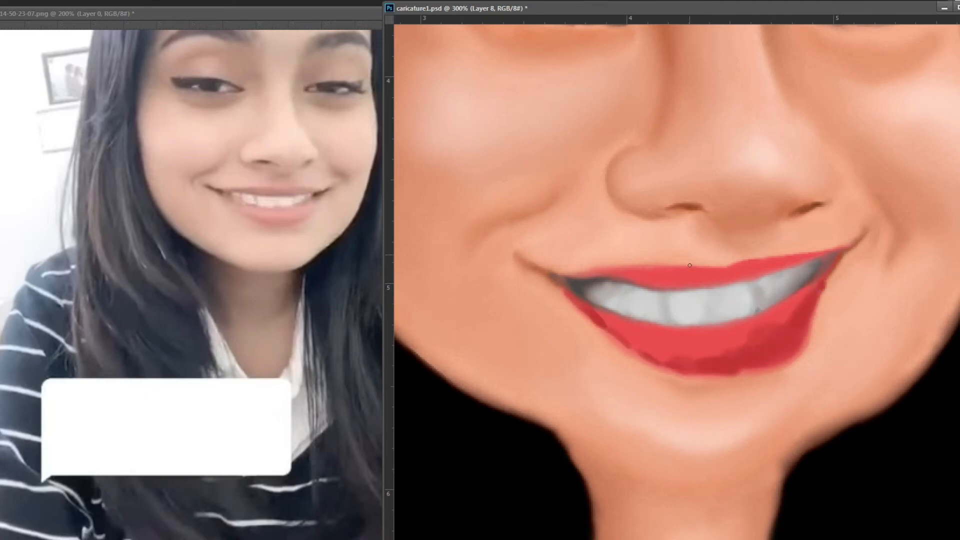
{"action": "left_click_drag", "start_coordinate": [690, 265], "coordinate": [805, 260]}
{"action": "left_click_drag", "start_coordinate": [574, 279], "coordinate": [550, 274]}
{"action": "scroll", "coordinate": [693, 292], "scroll_direction": "down", "scroll_amount": 1}
{"action": "scroll", "coordinate": [684, 285], "scroll_direction": "up", "scroll_amount": 2}
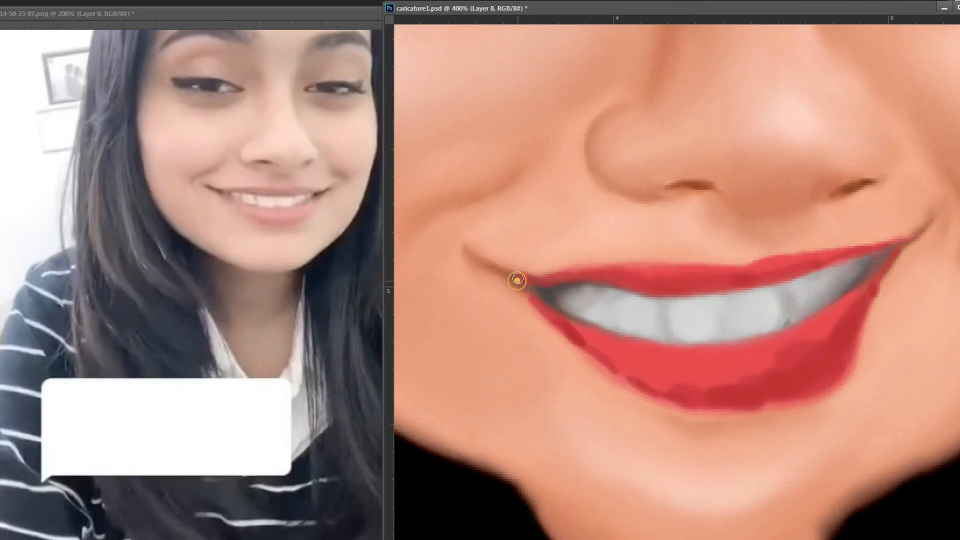
{"action": "scroll", "coordinate": [683, 335], "scroll_direction": "down", "scroll_amount": 1}
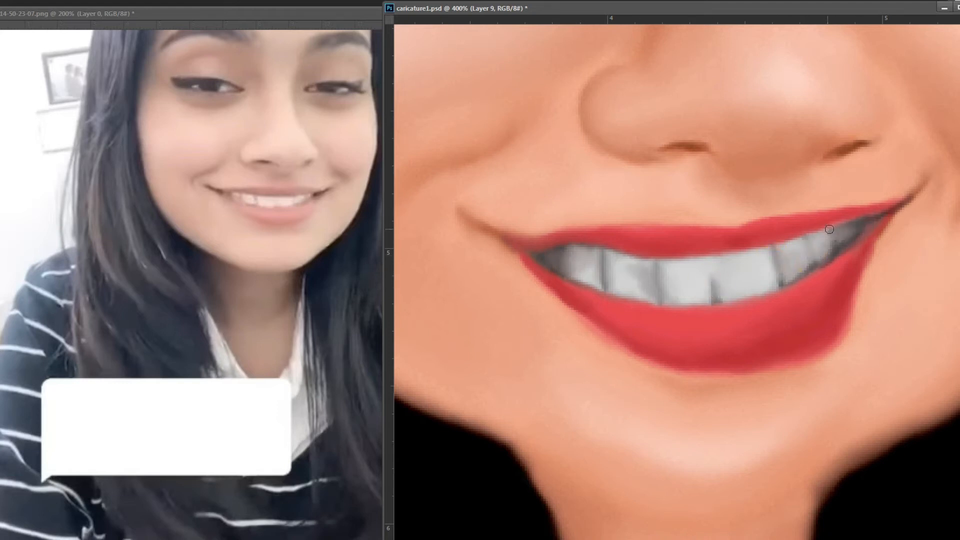
Fill the mouth corners beside the teeth with dark gray and refine the gray gaps between the teeth
{"action": "key", "text": "ctrl+minus"}
{"action": "key", "text": "ctrl+minus"}
{"action": "key", "text": "ctrl+minus"}
{"action": "key", "text": "ctrl+plus"}
{"action": "key", "text": "ctrl+plus"}
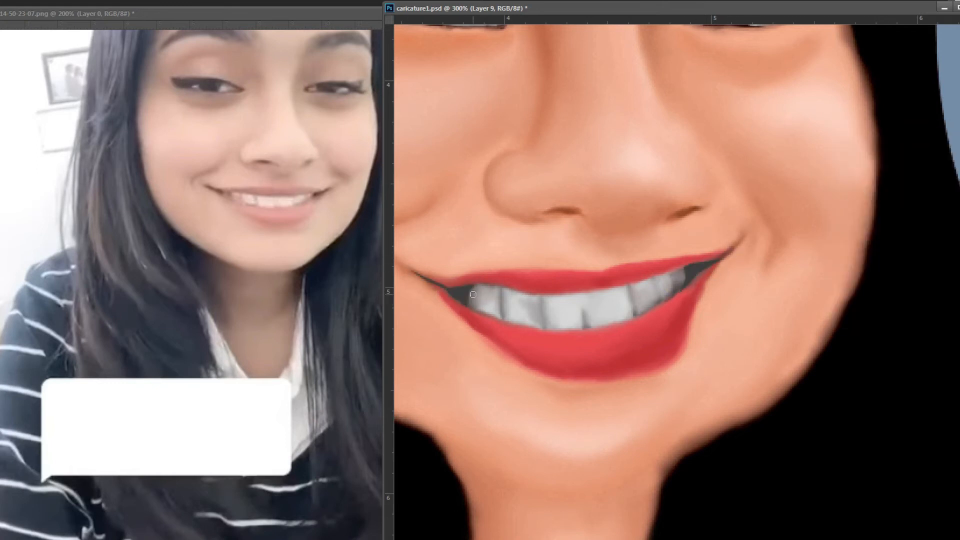
{"action": "key", "text": "ctrl+minus"}
{"action": "key", "text": "ctrl+minus"}
{"action": "key", "text": "ctrl+plus"}
{"action": "key", "text": "ctrl+plus"}
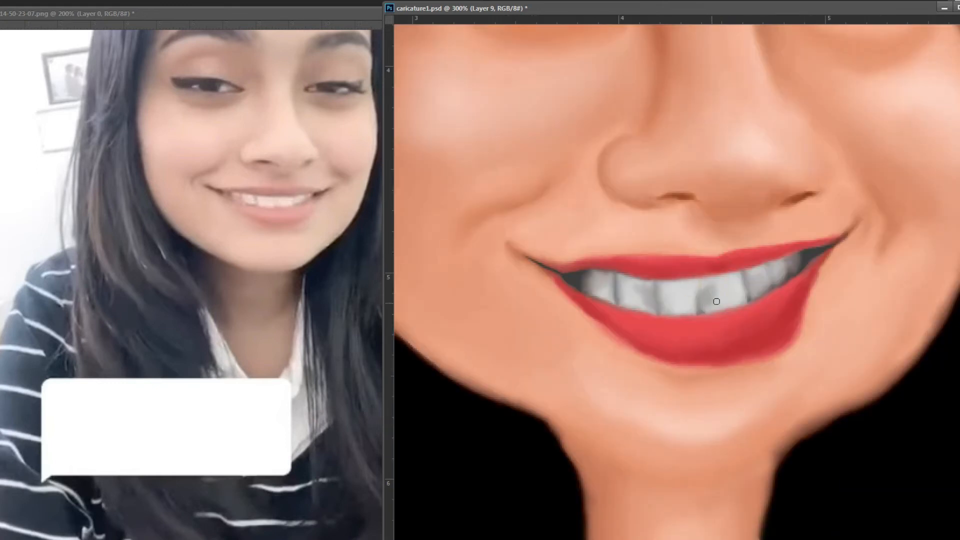
Paint white highlights on the individual teeth and even out the gray gaps between them
{"action": "key", "text": "ctrl+minus"}
{"action": "key", "text": "ctrl+minus"}
{"action": "key", "text": "ctrl+plus"}
{"action": "key", "text": "ctrl+plus"}
{"action": "key", "text": "ctrl+plus"}
{"action": "mouse_move", "coordinate": [734, 338]}
{"action": "left_mouse_down"}
{"action": "mouse_move", "coordinate": [827, 320]}
{"action": "mouse_move", "coordinate": [703, 363]}
{"action": "mouse_move", "coordinate": [682, 346]}
{"action": "mouse_move", "coordinate": [606, 330]}
{"action": "left_mouse_up"}
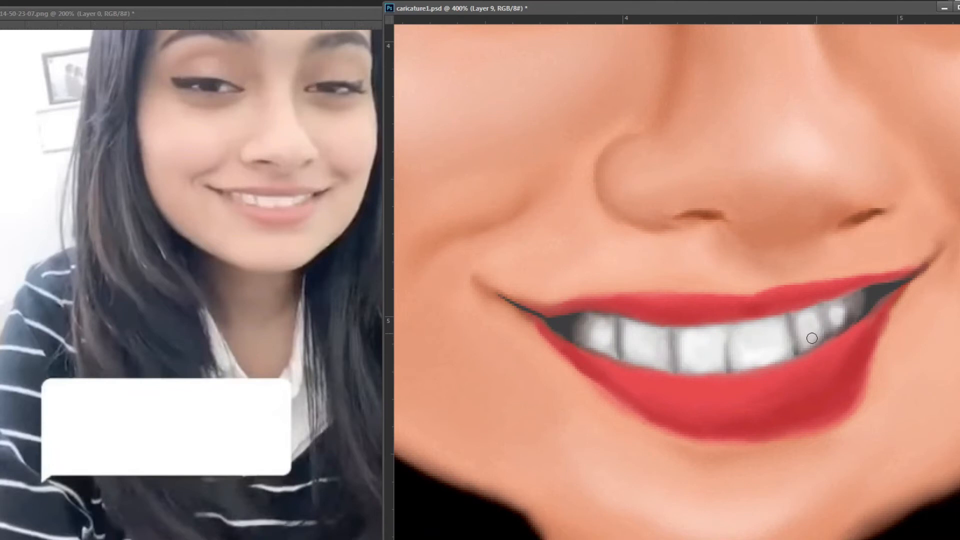
Select the bottom edge of the lower lip with a pen path and trim it to a smoother curve with skin colour
{"action": "key", "text": "ctrl+minus"}
{"action": "key", "text": "ctrl+minus"}
{"action": "key", "text": "ctrl+minus"}
{"action": "key", "text": "ctrl+minus"}
{"action": "key", "text": "ctrl+plus"}
{"action": "key", "text": "ctrl+plus"}
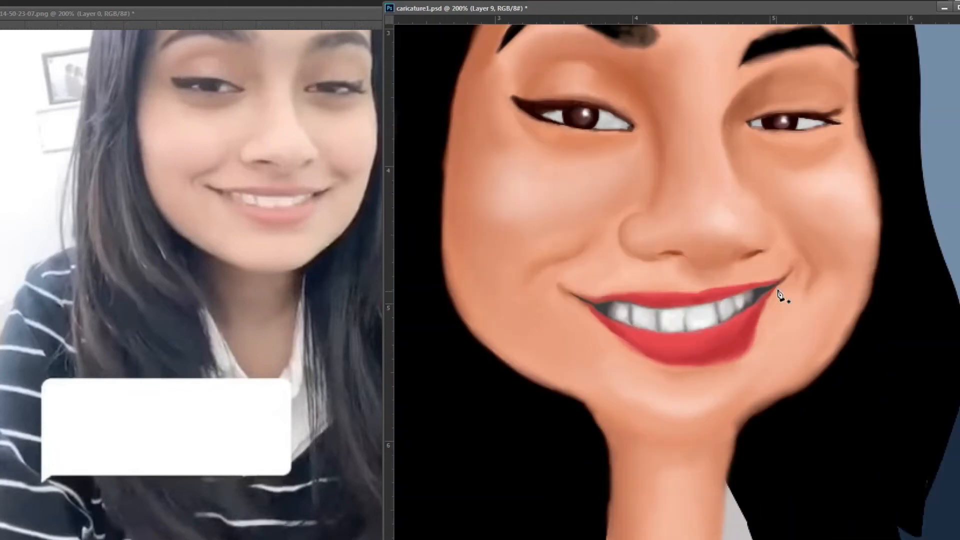
{"action": "key", "text": "ctrl+Return"}
{"action": "key", "text": "b"}
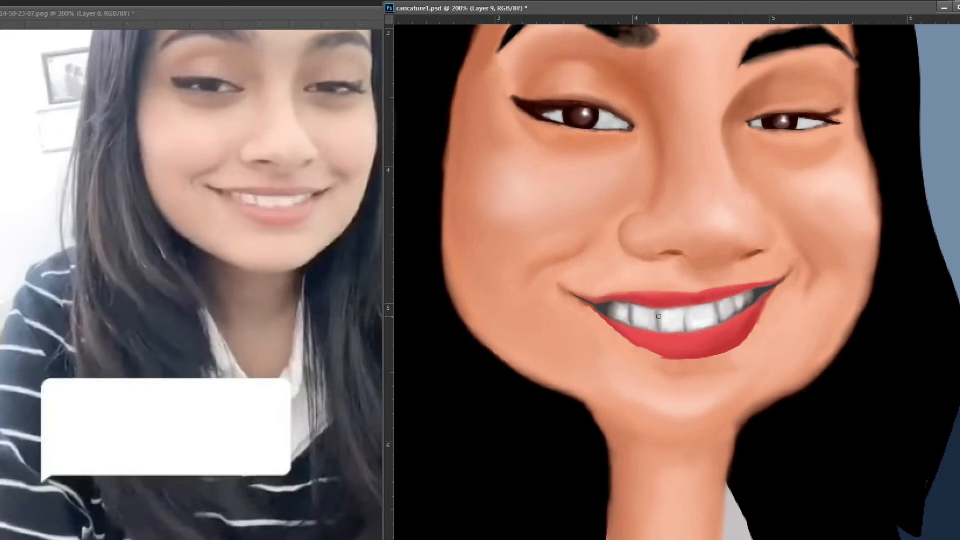
Refine the trimmed lower lip outline up close
{"action": "key", "text": "ctrl+plus"}
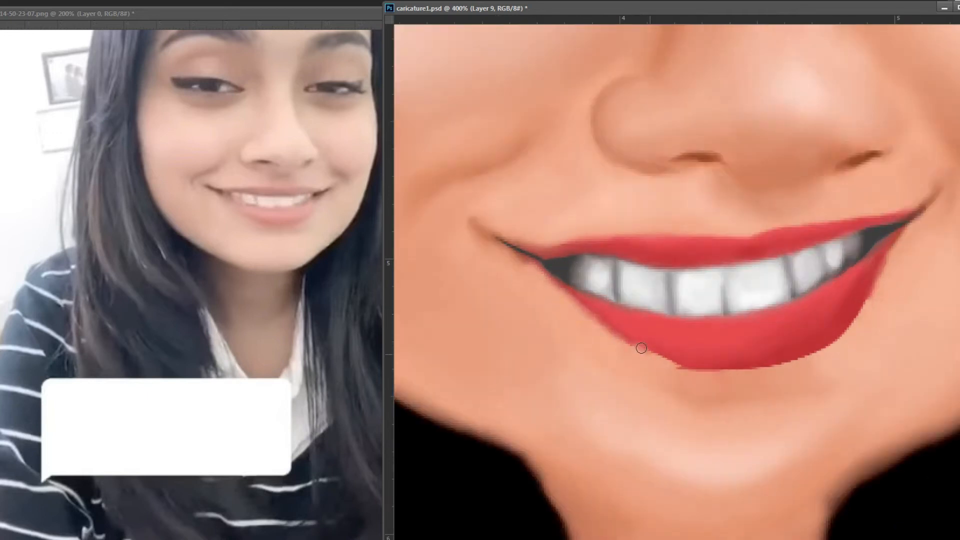
{"action": "key", "text": "r"}
{"action": "left_click_drag", "start_coordinate": [642, 349], "coordinate": [749, 283]}
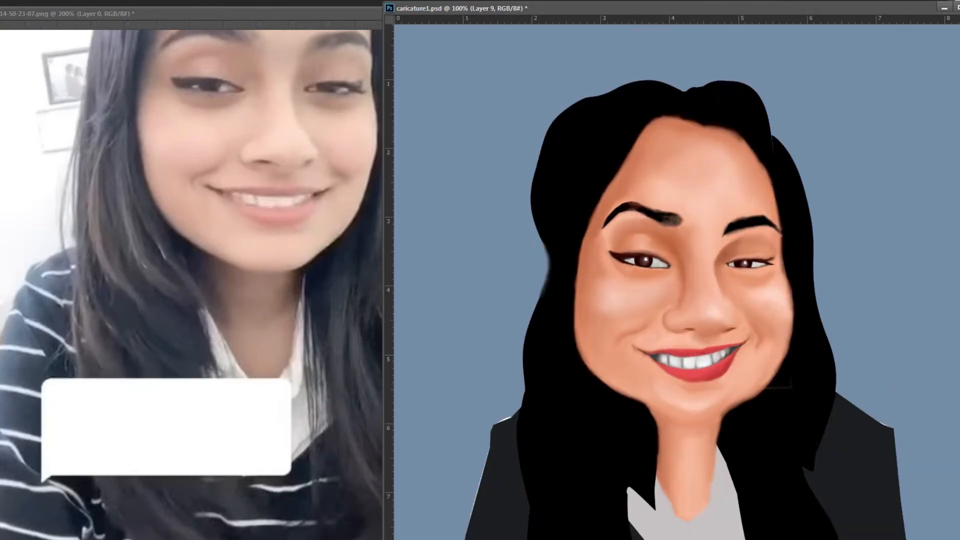
Select the blue background, shift its hue by 180 degrees to tan with Hue/Saturation, and clear the selection
{"action": "left_click", "coordinate": [508, 160]}
{"action": "key", "text": "ctrl+u"}
{"action": "left_click_drag", "start_coordinate": [907, 197], "coordinate": [853, 197]}
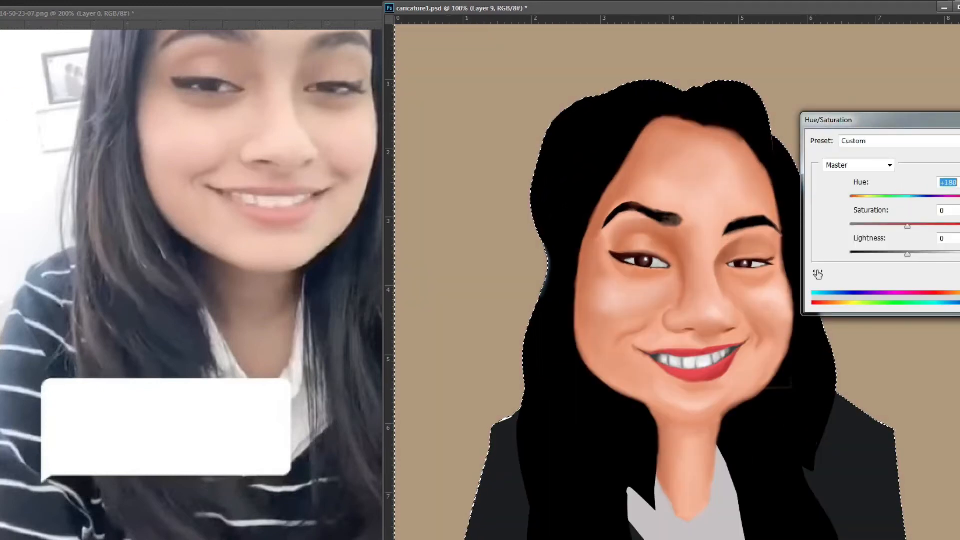
{"action": "key", "text": "Return"}
{"action": "key", "text": "ctrl+d"}
Brush soft, lighter tan strokes over the plain background on both sides of the figure
{"action": "left_click_drag", "start_coordinate": [453, 162], "coordinate": [422, 113]}
{"action": "key", "text": "ctrl+minus"}
{"action": "left_click_drag", "start_coordinate": [530, 110], "coordinate": [512, 455]}
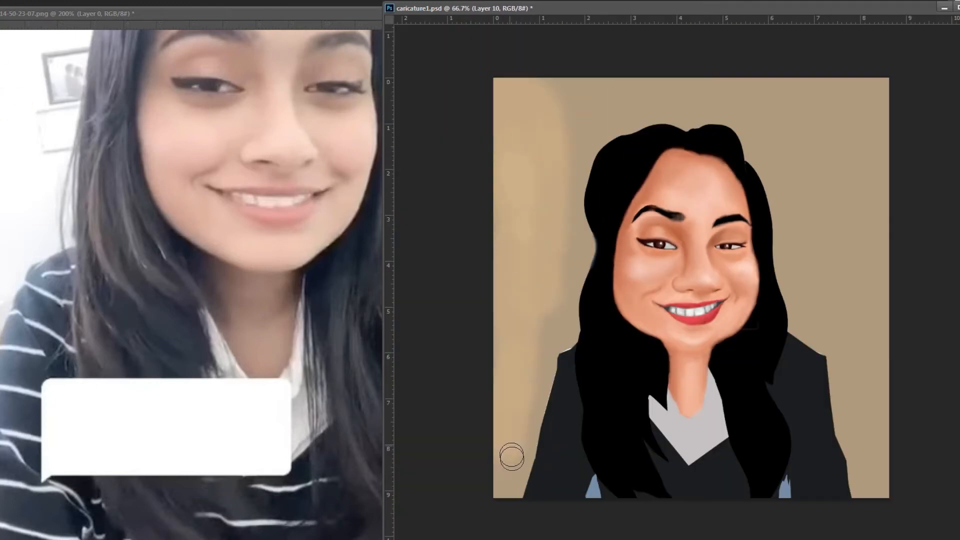
{"action": "left_click_drag", "start_coordinate": [650, 8], "coordinate": [622, 26]}
{"action": "key", "text": "ctrl+plus"}
{"action": "left_click_drag", "start_coordinate": [751, 67], "coordinate": [871, 251]}
{"action": "key", "text": "ctrl+minus"}
{"action": "left_click_drag", "start_coordinate": [810, 250], "coordinate": [830, 450]}
Choose further ochre shades and blend mottled strokes across the whole background, adding a new layer
{"action": "left_click", "coordinate": [907, 158]}
{"action": "key", "text": "Return"}
{"action": "key", "text": "ctrl+plus"}
{"action": "mouse_move", "coordinate": [500, 130]}
{"action": "left_mouse_down"}
{"action": "mouse_move", "coordinate": [511, 348]}
{"action": "mouse_move", "coordinate": [712, 107]}
{"action": "mouse_move", "coordinate": [840, 291]}
{"action": "mouse_move", "coordinate": [755, 187]}
{"action": "left_mouse_up"}
{"action": "key", "text": "ctrl+minus"}
{"action": "left_click", "coordinate": [881, 201]}
{"action": "key", "text": "Return"}
{"action": "mouse_move", "coordinate": [471, 176]}
{"action": "left_mouse_down"}
{"action": "mouse_move", "coordinate": [502, 392]}
{"action": "mouse_move", "coordinate": [645, 111]}
{"action": "mouse_move", "coordinate": [819, 313]}
{"action": "mouse_move", "coordinate": [845, 480]}
{"action": "left_mouse_up"}
{"action": "key", "text": "ctrl+shift+n"}
{"action": "mouse_move", "coordinate": [480, 250]}
{"action": "left_mouse_down"}
{"action": "mouse_move", "coordinate": [465, 182]}
{"action": "mouse_move", "coordinate": [517, 262]}
{"action": "mouse_move", "coordinate": [801, 238]}
{"action": "mouse_move", "coordinate": [776, 133]}
{"action": "left_mouse_up"}
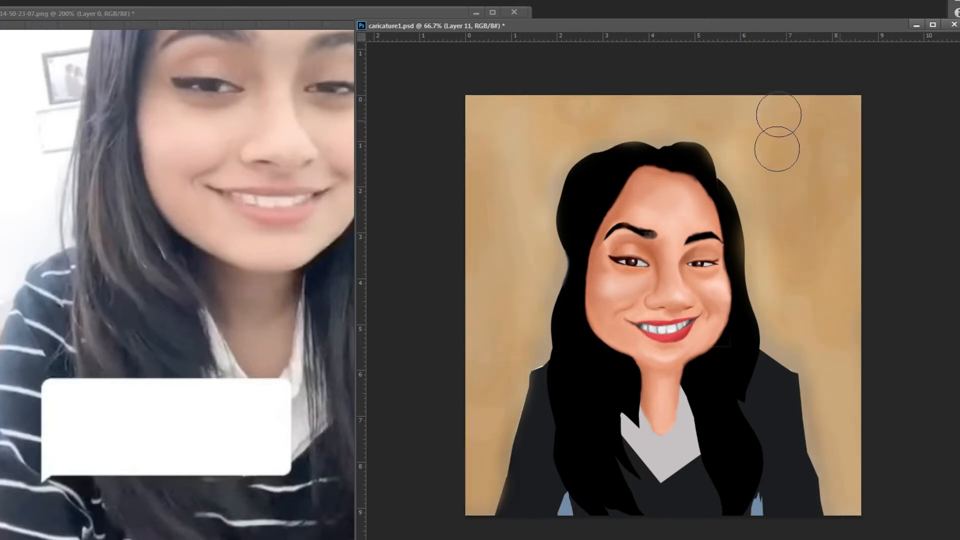
Add a new layer, choose gray, and paint highlight strands on the black hair beside the image-left cheek
{"action": "key", "text": "ctrl+plus"}
{"action": "key", "text": "ctrl+alt+shift+n"}
{"action": "left_click", "coordinate": [131, 304]}
{"action": "key", "text": "Return"}
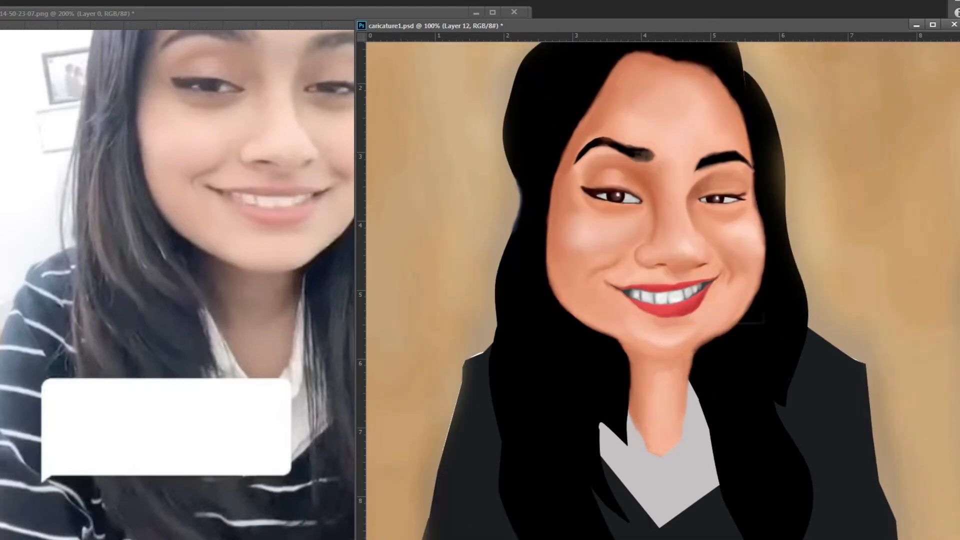
{"action": "left_click_drag", "start_coordinate": [533, 252], "coordinate": [603, 352]}
{"action": "mouse_move", "coordinate": [529, 301]}
{"action": "left_mouse_down"}
{"action": "mouse_move", "coordinate": [573, 372]}
{"action": "mouse_move", "coordinate": [595, 446]}
{"action": "left_mouse_up"}
{"action": "left_click_drag", "start_coordinate": [539, 371], "coordinate": [629, 438]}
{"action": "left_click_drag", "start_coordinate": [522, 234], "coordinate": [525, 392]}
{"action": "key", "text": "ctrl+minus"}
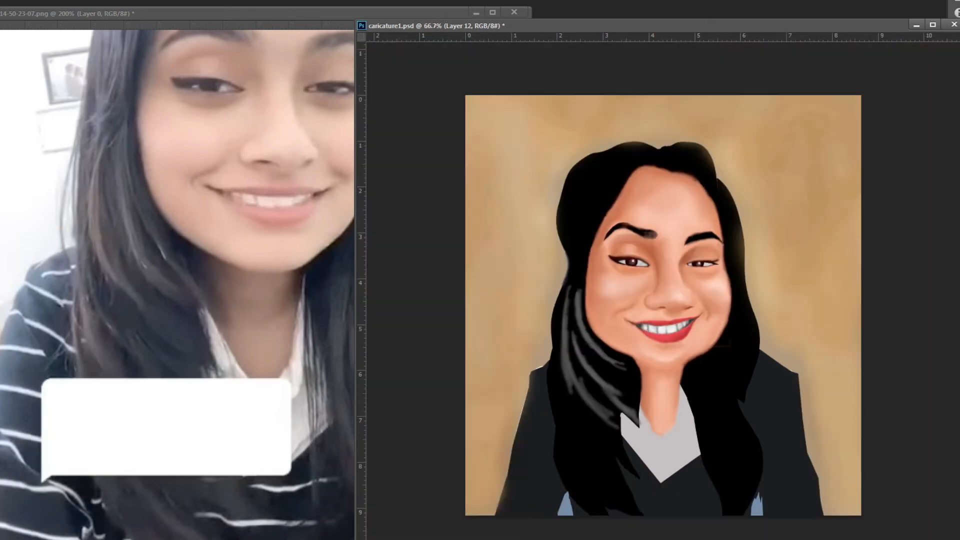
Extend the gray highlight strands through the lower image-left hair to its tips and up beside the face
{"action": "key", "text": "ctrl+plus"}
{"action": "left_click_drag", "start_coordinate": [511, 334], "coordinate": [560, 450]}
{"action": "left_click_drag", "start_coordinate": [581, 407], "coordinate": [636, 481]}
{"action": "key", "text": "ctrl+minus"}
{"action": "left_click_drag", "start_coordinate": [557, 321], "coordinate": [618, 475]}
{"action": "left_click_drag", "start_coordinate": [575, 255], "coordinate": [558, 331]}
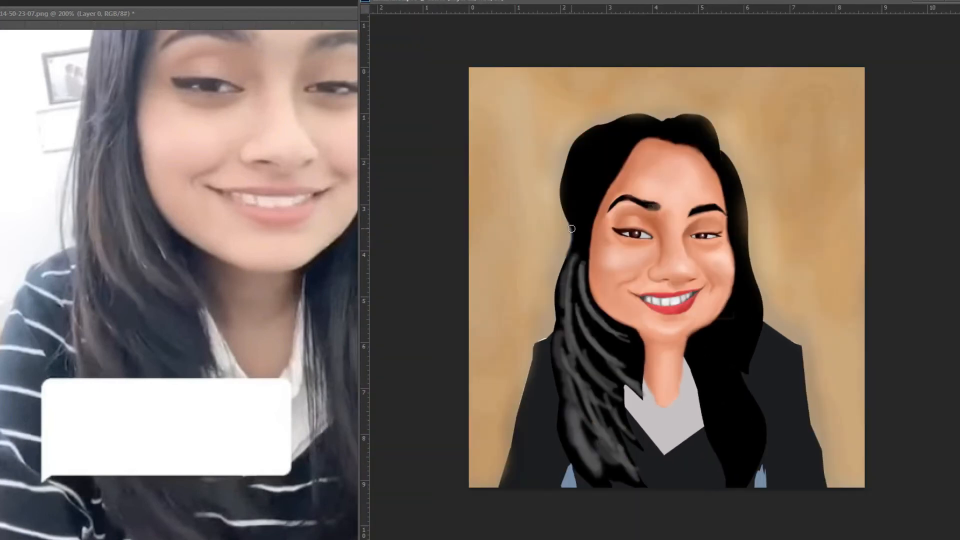
{"action": "key", "text": "ctrl+plus"}
{"action": "left_click_drag", "start_coordinate": [549, 294], "coordinate": [625, 361]}
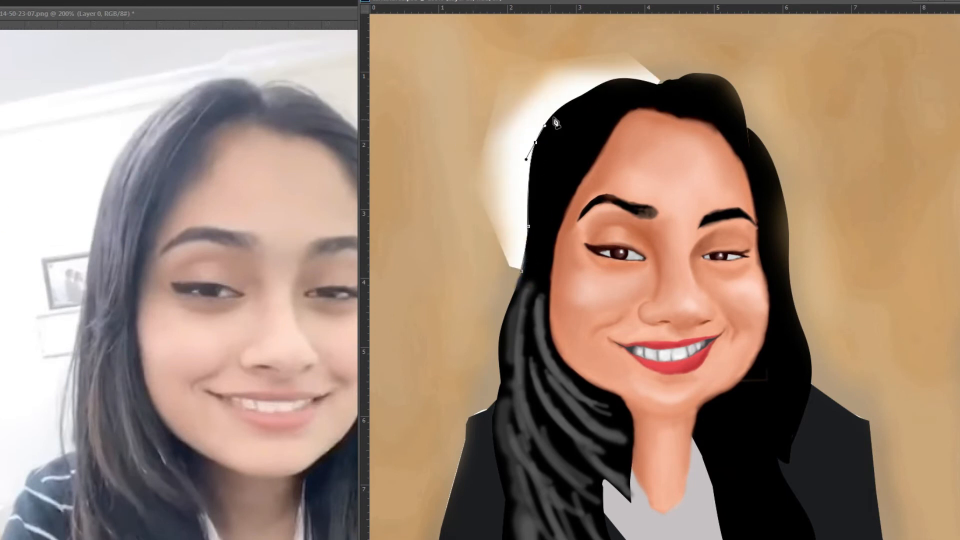
Close the pen path along the upper image-left hair outline, select it, paint the white patch tan, and deselect
{"action": "left_click", "coordinate": [522, 271]}
{"action": "key", "text": "ctrl+Return"}
{"action": "mouse_move", "coordinate": [511, 255]}
{"action": "left_mouse_down"}
{"action": "mouse_move", "coordinate": [534, 112]}
{"action": "mouse_move", "coordinate": [503, 247]}
{"action": "left_mouse_up"}
{"action": "key", "text": "ctrl+d"}
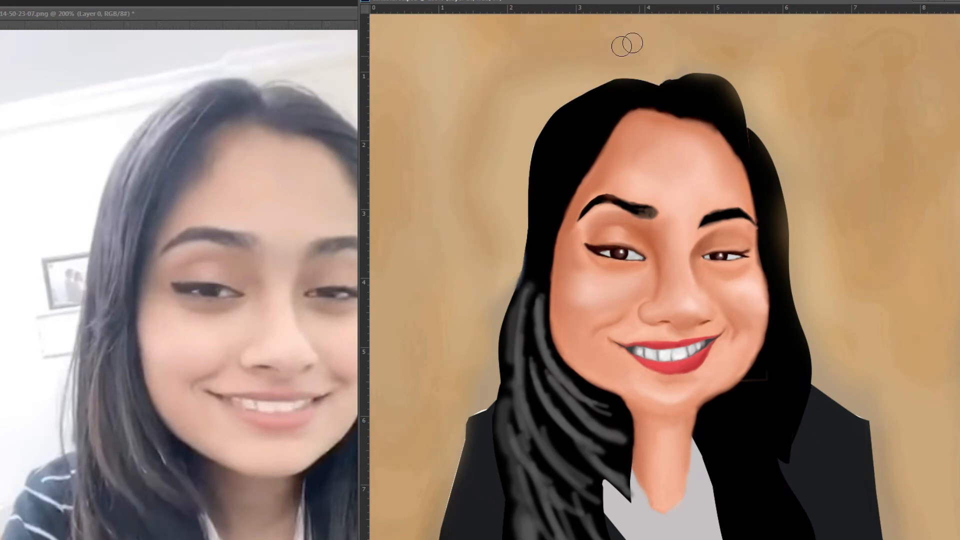
Paint gray highlight strands over the crown and down the image-right side of the hair
{"action": "mouse_move", "coordinate": [594, 136]}
{"action": "left_mouse_down"}
{"action": "mouse_move", "coordinate": [531, 308]}
{"action": "mouse_move", "coordinate": [591, 109]}
{"action": "mouse_move", "coordinate": [692, 92]}
{"action": "left_mouse_up"}
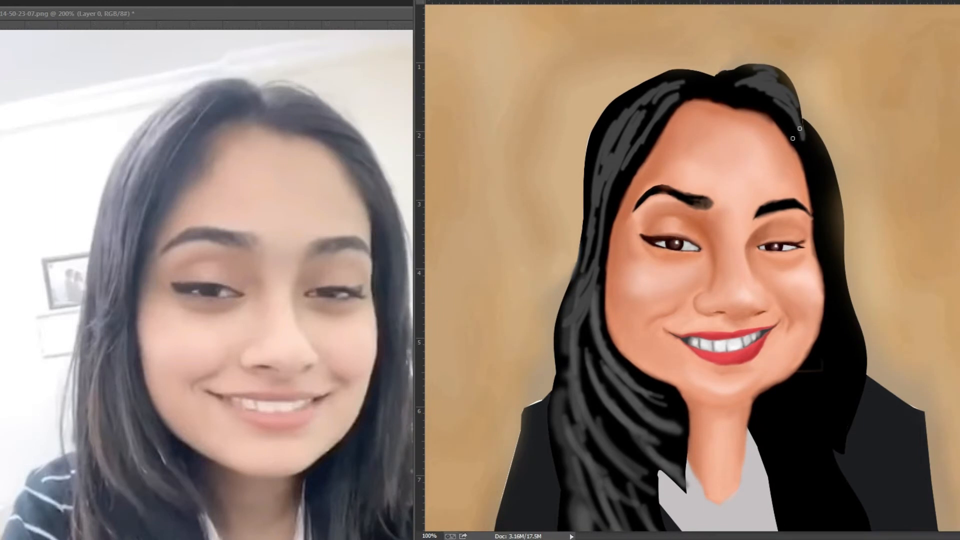
{"action": "mouse_move", "coordinate": [800, 129]}
{"action": "left_mouse_down"}
{"action": "mouse_move", "coordinate": [829, 215]}
{"action": "mouse_move", "coordinate": [844, 392]}
{"action": "mouse_move", "coordinate": [829, 446]}
{"action": "left_mouse_up"}
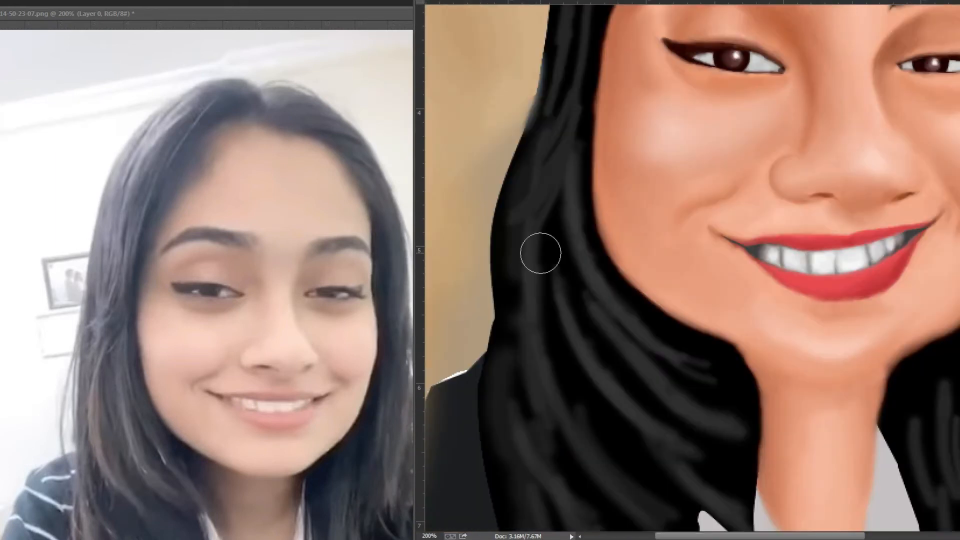
Blend the gray strands beside the image-left cheek and jaw smoothly into the black hair
{"action": "left_click_drag", "start_coordinate": [555, 271], "coordinate": [616, 403]}
{"action": "left_click_drag", "start_coordinate": [549, 199], "coordinate": [566, 176]}
{"action": "left_click_drag", "start_coordinate": [652, 334], "coordinate": [725, 364]}
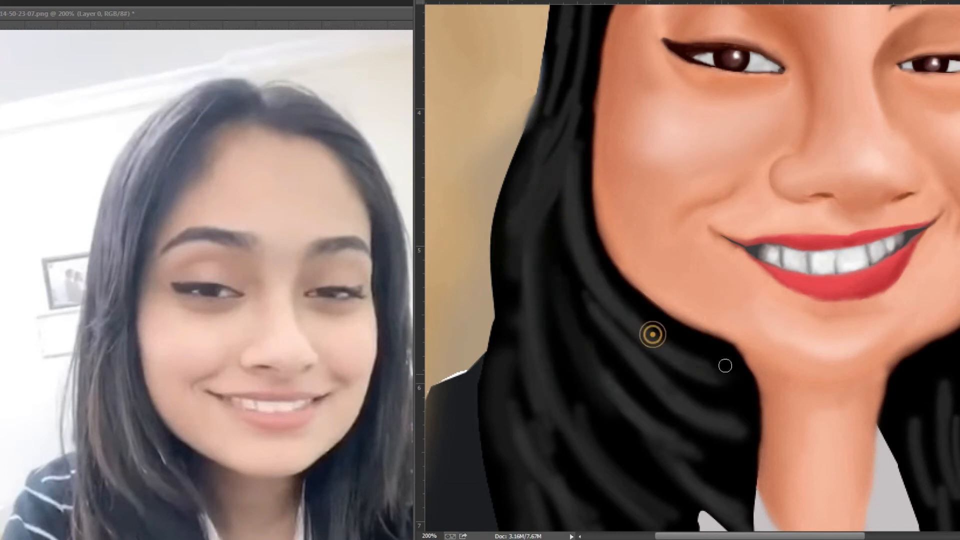
{"action": "left_click_drag", "start_coordinate": [593, 306], "coordinate": [700, 400]}
{"action": "mouse_move", "coordinate": [517, 242]}
{"action": "left_mouse_down"}
{"action": "mouse_move", "coordinate": [538, 399]}
{"action": "mouse_move", "coordinate": [514, 252]}
{"action": "left_mouse_up"}
{"action": "left_click_drag", "start_coordinate": [560, 404], "coordinate": [555, 331]}
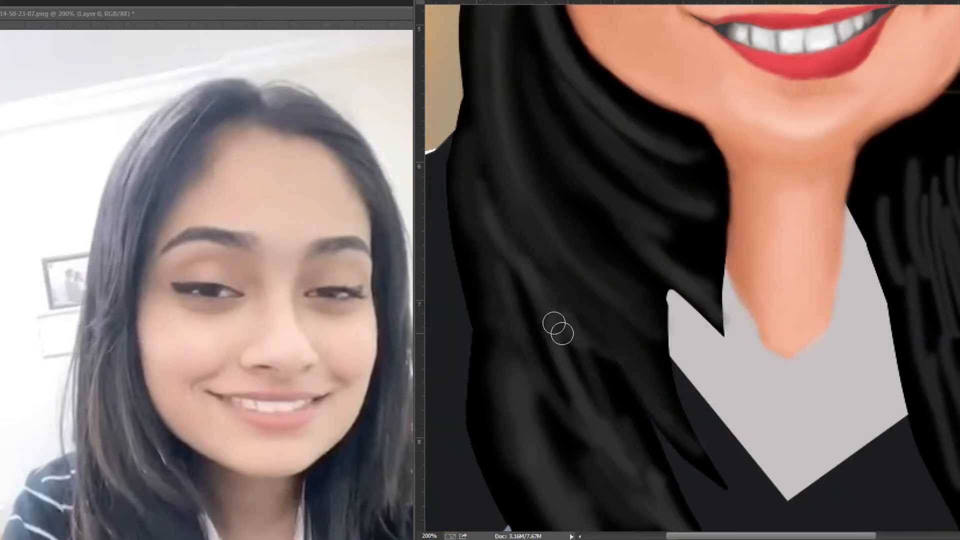
{"action": "left_click_drag", "start_coordinate": [557, 291], "coordinate": [570, 337]}
Smooth the gray strands in the lower image-left hair down to the tips
{"action": "key", "text": "ctrl+minus"}
{"action": "left_click_drag", "start_coordinate": [649, 442], "coordinate": [666, 482]}
{"action": "left_click_drag", "start_coordinate": [677, 296], "coordinate": [601, 391]}
{"action": "left_click_drag", "start_coordinate": [555, 359], "coordinate": [588, 481]}
{"action": "left_click_drag", "start_coordinate": [599, 435], "coordinate": [635, 487]}
{"action": "scroll", "coordinate": [640, 456], "scroll_direction": "down", "scroll_amount": 1}
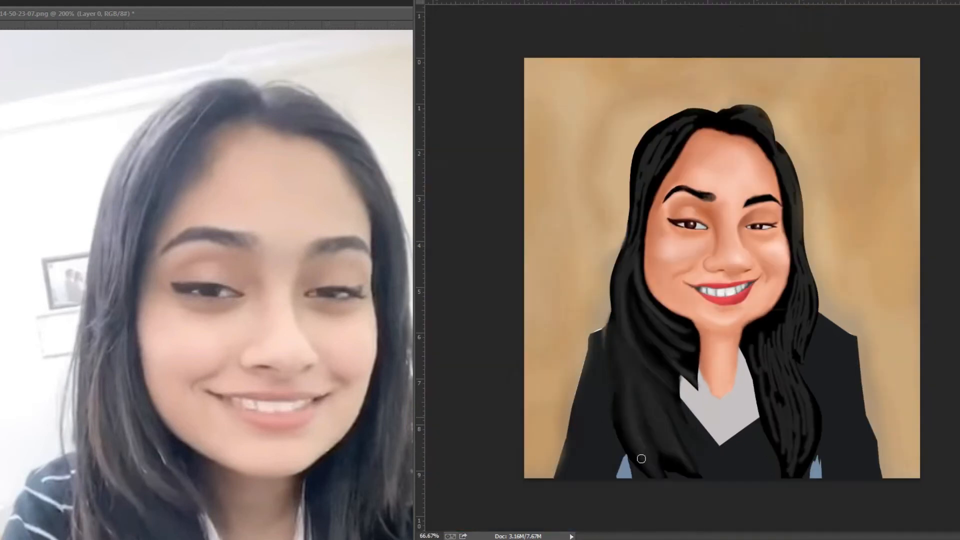
Blend the gray strands on the crown and upper image-left side of the hair
{"action": "scroll", "coordinate": [615, 192], "scroll_direction": "up", "scroll_amount": 2}
{"action": "left_click_drag", "start_coordinate": [630, 138], "coordinate": [595, 336]}
{"action": "left_click_drag", "start_coordinate": [609, 152], "coordinate": [573, 340]}
{"action": "left_click_drag", "start_coordinate": [637, 57], "coordinate": [611, 172]}
{"action": "left_click_drag", "start_coordinate": [740, 75], "coordinate": [640, 180]}
{"action": "left_click_drag", "start_coordinate": [788, 60], "coordinate": [667, 83]}
{"action": "left_click_drag", "start_coordinate": [695, 67], "coordinate": [560, 253]}
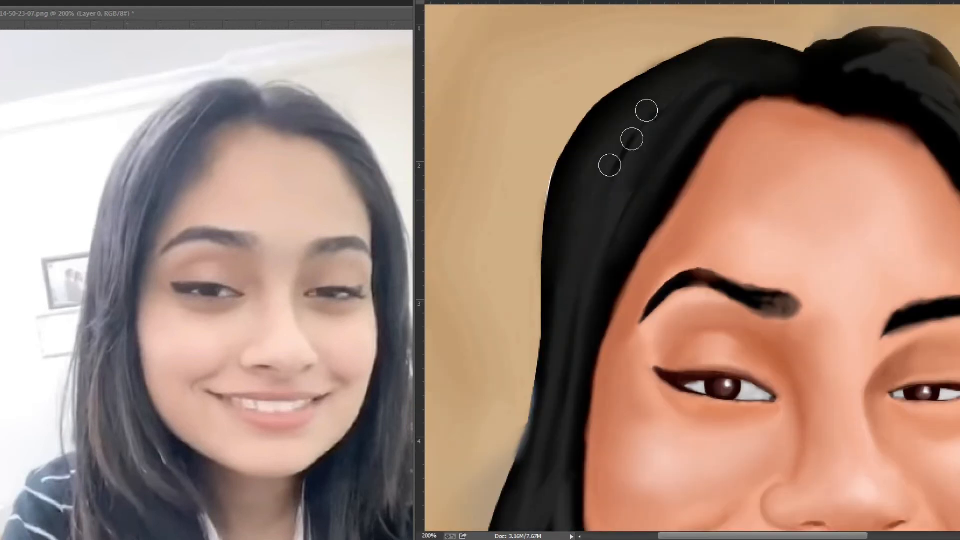
Blend the strands on the image-right side of the hair, from the parting down past the cheek
{"action": "scroll", "coordinate": [798, 81], "scroll_direction": "down", "scroll_amount": 1}
{"action": "scroll", "coordinate": [850, 330], "scroll_direction": "up", "scroll_amount": 1}
{"action": "left_click_drag", "start_coordinate": [809, 243], "coordinate": [806, 436]}
{"action": "left_click_drag", "start_coordinate": [851, 247], "coordinate": [825, 475]}
{"action": "mouse_move", "coordinate": [822, 213]}
{"action": "left_mouse_down"}
{"action": "mouse_move", "coordinate": [819, 151]}
{"action": "mouse_move", "coordinate": [814, 321]}
{"action": "left_mouse_up"}
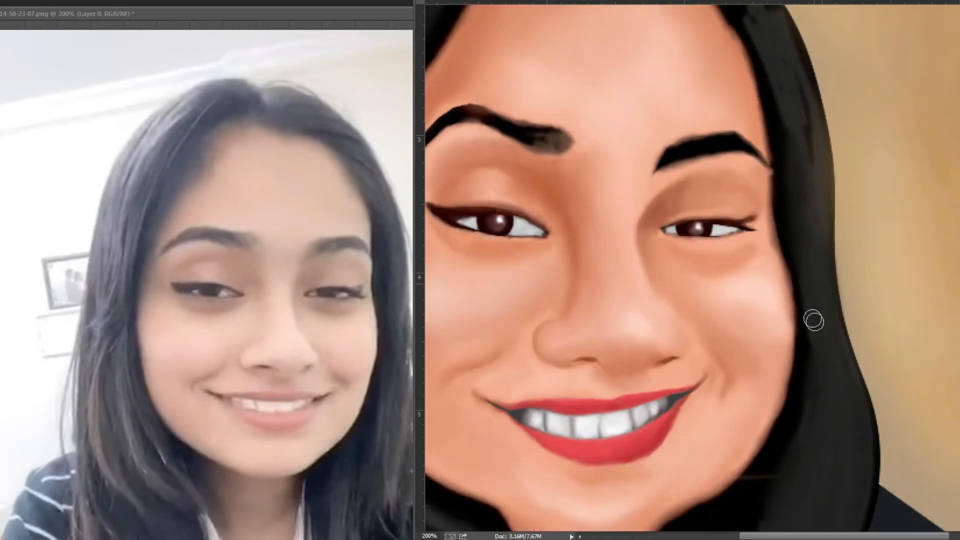
{"action": "left_click_drag", "start_coordinate": [795, 92], "coordinate": [825, 253]}
{"action": "left_click_drag", "start_coordinate": [667, 68], "coordinate": [712, 82]}
{"action": "left_click_drag", "start_coordinate": [750, 120], "coordinate": [788, 193]}
{"action": "mouse_move", "coordinate": [634, 40]}
{"action": "left_mouse_down"}
{"action": "mouse_move", "coordinate": [688, 31]}
{"action": "mouse_move", "coordinate": [784, 140]}
{"action": "mouse_move", "coordinate": [810, 200]}
{"action": "left_mouse_up"}
Smooth the gray strands in the lower image-right hair below the jaw
{"action": "scroll", "coordinate": [810, 165], "scroll_direction": "down", "scroll_amount": 1}
{"action": "scroll", "coordinate": [820, 240], "scroll_direction": "up", "scroll_amount": 1}
{"action": "mouse_move", "coordinate": [805, 450]}
{"action": "left_mouse_down"}
{"action": "mouse_move", "coordinate": [782, 128]}
{"action": "mouse_move", "coordinate": [679, 223]}
{"action": "mouse_move", "coordinate": [697, 306]}
{"action": "left_mouse_up"}
{"action": "left_click_drag", "start_coordinate": [765, 282], "coordinate": [725, 407]}
{"action": "scroll", "coordinate": [820, 425], "scroll_direction": "down", "scroll_amount": 1}
{"action": "mouse_move", "coordinate": [851, 393]}
{"action": "left_mouse_down"}
{"action": "mouse_move", "coordinate": [846, 502]}
{"action": "mouse_move", "coordinate": [810, 384]}
{"action": "left_mouse_up"}
{"action": "scroll", "coordinate": [810, 384], "scroll_direction": "down", "scroll_amount": 1}
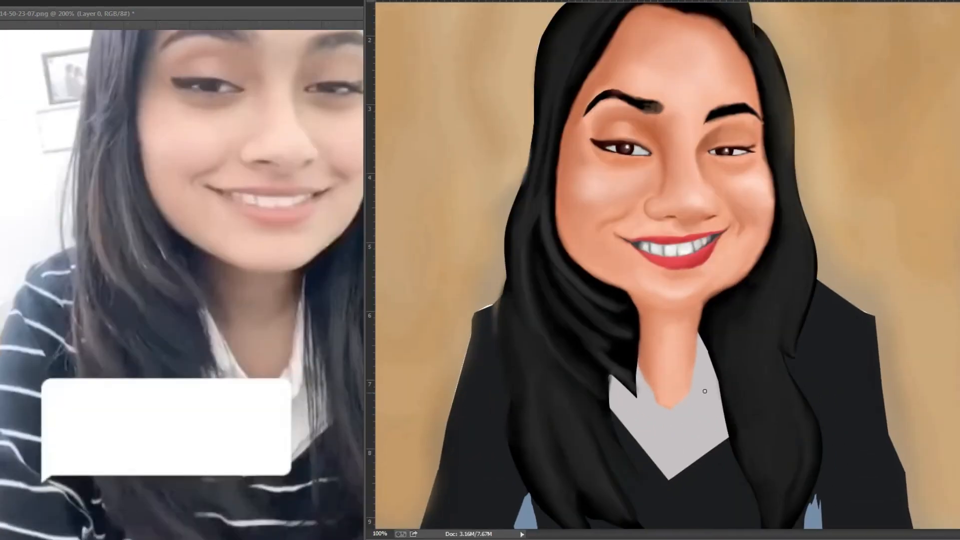
Paint darker gray fold and shadow lines on the light collar below the neck
{"action": "left_click_drag", "start_coordinate": [711, 372], "coordinate": [673, 440]}
{"action": "left_click_drag", "start_coordinate": [673, 440], "coordinate": [639, 405]}
{"action": "key", "text": "bracketright"}
{"action": "left_click_drag", "start_coordinate": [615, 387], "coordinate": [638, 427]}
{"action": "left_click_drag", "start_coordinate": [725, 424], "coordinate": [671, 468]}
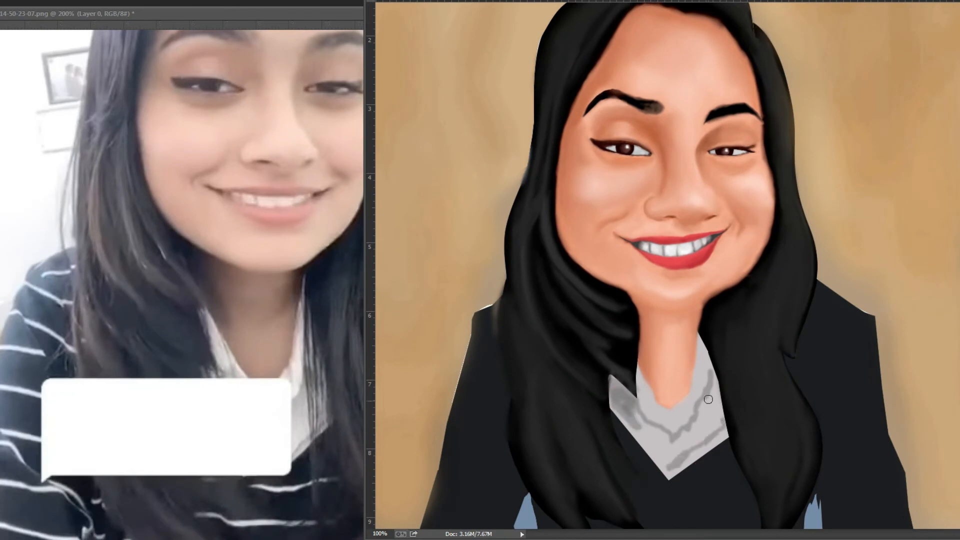
Enlarge the brush and blend the gray collar lines into soft shading
{"action": "key", "text": "bracketright"}
{"action": "key", "text": "bracketright"}
{"action": "key", "text": "bracketright"}
{"action": "left_click_drag", "start_coordinate": [646, 429], "coordinate": [629, 419]}
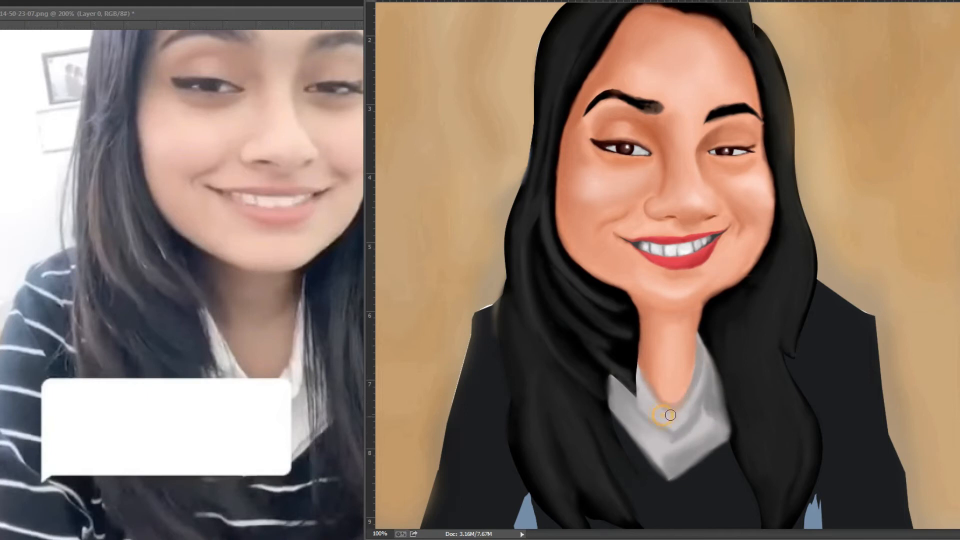
Choose a dark navy blue and paint it over both sleeves and the chest of the black top
{"action": "left_click", "coordinate": [867, 256]}
{"action": "key", "text": "Return"}
{"action": "mouse_move", "coordinate": [474, 409]}
{"action": "left_mouse_down"}
{"action": "mouse_move", "coordinate": [469, 455]}
{"action": "mouse_move", "coordinate": [483, 316]}
{"action": "left_mouse_up"}
{"action": "key", "text": "ctrl+minus"}
{"action": "left_click_drag", "start_coordinate": [518, 467], "coordinate": [541, 422]}
{"action": "mouse_move", "coordinate": [652, 448]}
{"action": "left_mouse_down"}
{"action": "mouse_move", "coordinate": [667, 460]}
{"action": "mouse_move", "coordinate": [719, 458]}
{"action": "left_mouse_up"}
{"action": "mouse_move", "coordinate": [766, 376]}
{"action": "left_mouse_down"}
{"action": "mouse_move", "coordinate": [795, 350]}
{"action": "mouse_move", "coordinate": [822, 468]}
{"action": "left_mouse_up"}
{"action": "left_click_drag", "start_coordinate": [777, 324], "coordinate": [782, 374]}
{"action": "key", "text": "ctrl+plus"}
{"action": "mouse_move", "coordinate": [490, 349]}
{"action": "left_mouse_down"}
{"action": "mouse_move", "coordinate": [508, 322]}
{"action": "mouse_move", "coordinate": [465, 433]}
{"action": "left_mouse_up"}
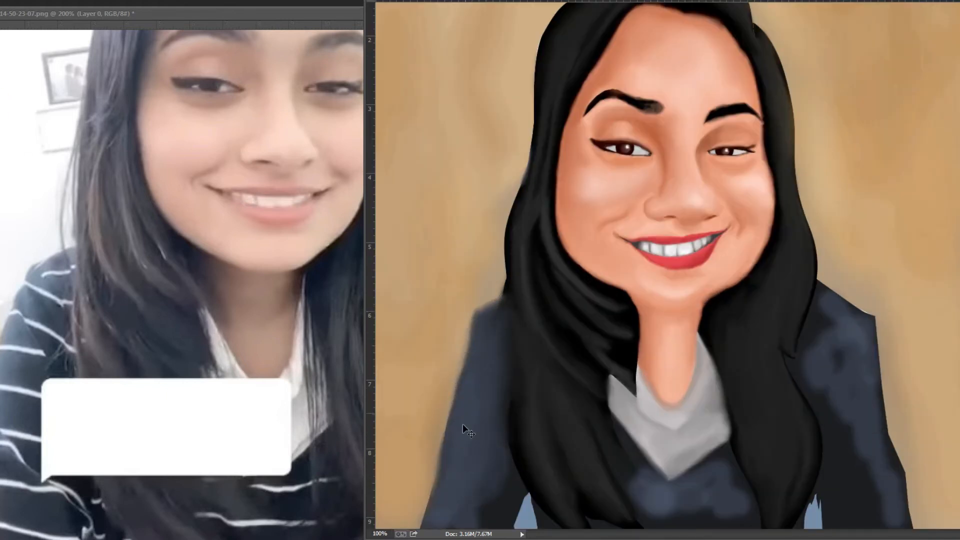
Even out the navy shading on the chest and sleeves with colours sampled from the top
{"action": "key", "text": "ctrl+minus"}
{"action": "left_click_drag", "start_coordinate": [662, 472], "coordinate": [662, 448]}
{"action": "left_click_drag", "start_coordinate": [643, 1], "coordinate": [592, 7]}
{"action": "key", "text": "ctrl+plus"}
{"action": "left_click_drag", "start_coordinate": [773, 360], "coordinate": [796, 375]}
{"action": "key", "text": "ctrl+minus"}
{"action": "left_click_drag", "start_coordinate": [532, 486], "coordinate": [521, 481]}
{"action": "key", "text": "ctrl+plus"}
{"action": "left_click", "coordinate": [831, 400], "text": "alt"}
{"action": "left_click_drag", "start_coordinate": [832, 401], "coordinate": [858, 533]}
{"action": "left_click_drag", "start_coordinate": [773, 304], "coordinate": [827, 350]}
{"action": "key", "text": "ctrl+minus"}
{"action": "left_click", "coordinate": [514, 468], "text": "alt"}
{"action": "left_click_drag", "start_coordinate": [540, 480], "coordinate": [520, 499]}
Paint thin, wavy white stripes across the image-left sleeve
{"action": "key", "text": "ctrl+plus"}
{"action": "left_click_drag", "start_coordinate": [430, 351], "coordinate": [456, 346]}
{"action": "left_click_drag", "start_coordinate": [418, 375], "coordinate": [462, 391]}
{"action": "key", "text": "ctrl+minus"}
{"action": "left_click_drag", "start_coordinate": [477, 410], "coordinate": [513, 420]}
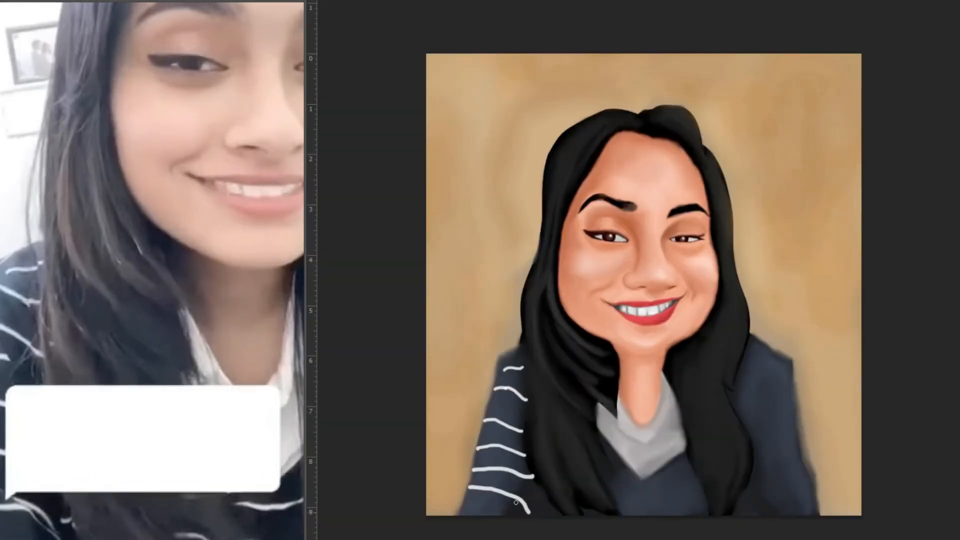
Paint matching white stripes across the lower chest and the image-right sleeve
{"action": "left_click_drag", "start_coordinate": [642, 490], "coordinate": [698, 478]}
{"action": "left_click_drag", "start_coordinate": [615, 496], "coordinate": [706, 494]}
{"action": "left_click", "coordinate": [781, 370], "text": "ctrl"}
{"action": "left_click_drag", "start_coordinate": [798, 348], "coordinate": [834, 340]}
{"action": "left_click_drag", "start_coordinate": [782, 388], "coordinate": [863, 369]}
{"action": "key", "text": "ctrl+minus"}
{"action": "left_click", "coordinate": [800, 397], "text": "ctrl"}
{"action": "left_click_drag", "start_coordinate": [781, 411], "coordinate": [867, 400]}
{"action": "left_click_drag", "start_coordinate": [803, 451], "coordinate": [873, 453]}
Erase the stripe ends that overrun the sleeve edges and the hair
{"action": "key", "text": "ctrl+minus"}
{"action": "key", "text": "e"}
{"action": "left_click_drag", "start_coordinate": [797, 368], "coordinate": [827, 501]}
{"action": "left_click_drag", "start_coordinate": [727, 500], "coordinate": [735, 344]}
{"action": "left_click_drag", "start_coordinate": [705, 480], "coordinate": [708, 508]}
{"action": "left_click_drag", "start_coordinate": [601, 476], "coordinate": [612, 500]}
{"action": "left_click_drag", "start_coordinate": [540, 415], "coordinate": [528, 342]}
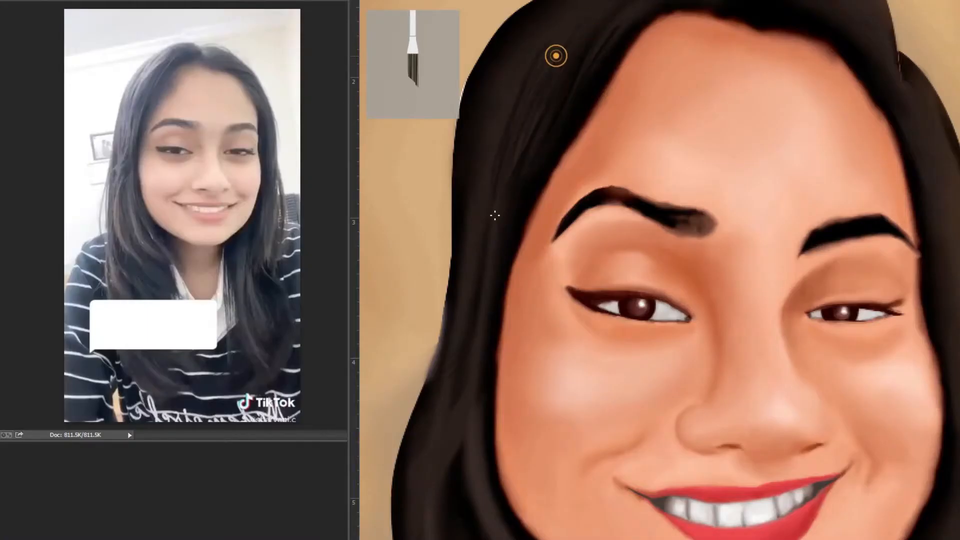
Paint fine hair strands with a bristle brush along the outer edge and top of the image-left hair
{"action": "left_click_drag", "start_coordinate": [454, 197], "coordinate": [418, 381]}
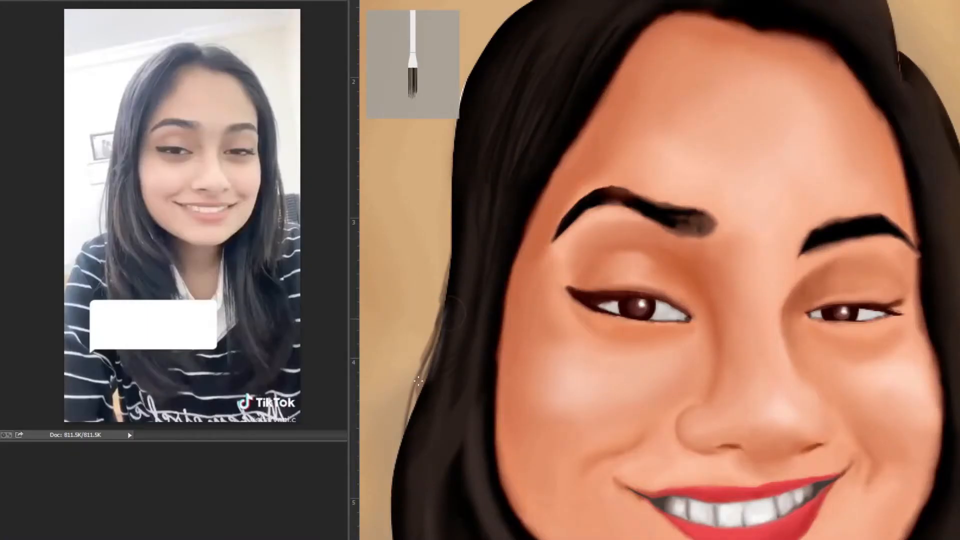
{"action": "left_click_drag", "start_coordinate": [454, 284], "coordinate": [411, 418]}
{"action": "left_click_drag", "start_coordinate": [454, 172], "coordinate": [426, 351]}
{"action": "left_click_drag", "start_coordinate": [474, 227], "coordinate": [456, 358]}
{"action": "left_click_drag", "start_coordinate": [493, 267], "coordinate": [475, 372]}
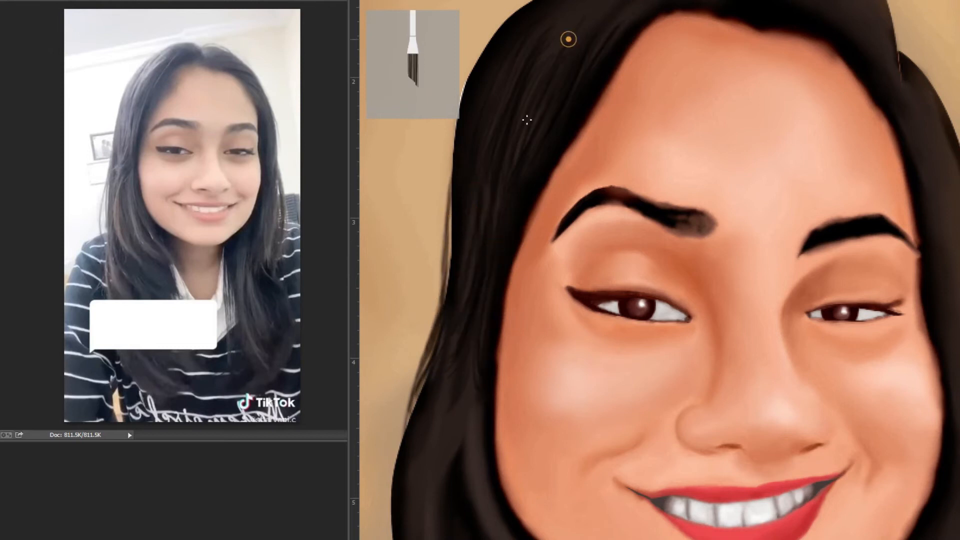
{"action": "left_click_drag", "start_coordinate": [538, 100], "coordinate": [494, 228]}
{"action": "scroll", "coordinate": [431, 218], "scroll_direction": "down", "scroll_amount": 5}
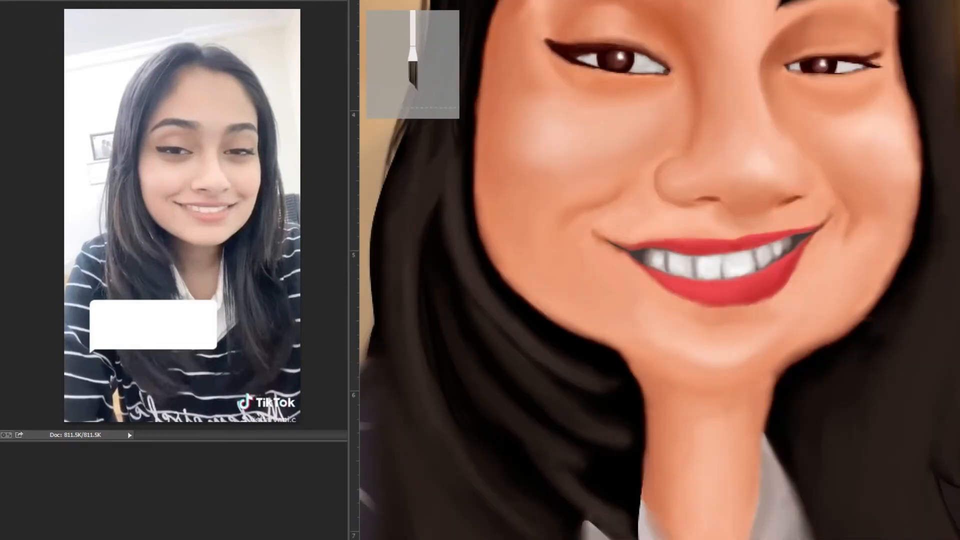
Paint dark bristle strands through the image-left hair beside the cheek, following its curve from the temple to the chin
{"action": "left_click_drag", "start_coordinate": [565, 412], "coordinate": [603, 433]}
{"action": "mouse_move", "coordinate": [444, 219]}
{"action": "left_mouse_down"}
{"action": "mouse_move", "coordinate": [450, 242]}
{"action": "mouse_move", "coordinate": [598, 382]}
{"action": "left_mouse_up"}
{"action": "left_click_drag", "start_coordinate": [457, 290], "coordinate": [563, 412]}
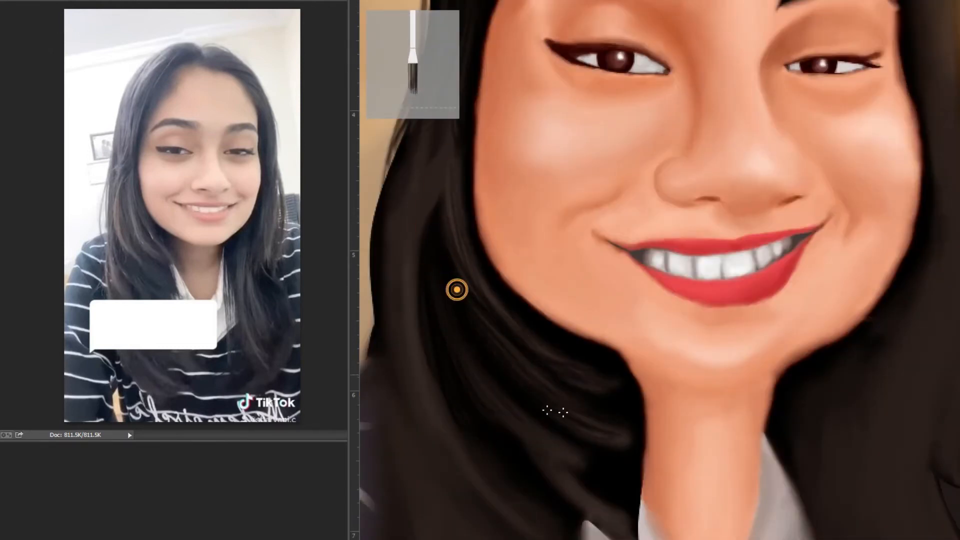
{"action": "left_click_drag", "start_coordinate": [417, 205], "coordinate": [476, 470]}
{"action": "left_click_drag", "start_coordinate": [410, 217], "coordinate": [450, 364]}
{"action": "left_click_drag", "start_coordinate": [408, 176], "coordinate": [456, 397]}
{"action": "left_click_drag", "start_coordinate": [581, 495], "coordinate": [612, 525]}
{"action": "left_click_drag", "start_coordinate": [435, 291], "coordinate": [493, 368]}
{"action": "left_click_drag", "start_coordinate": [406, 236], "coordinate": [430, 310]}
{"action": "scroll", "coordinate": [612, 384], "scroll_direction": "down", "scroll_amount": 2}
{"action": "scroll", "coordinate": [641, 410], "scroll_direction": "up", "scroll_amount": 2}
Paint thin, wispy hair ends from the image-left hair over the edge of the neck and the collar
{"action": "mouse_move", "coordinate": [581, 330]}
{"action": "left_mouse_down"}
{"action": "mouse_move", "coordinate": [620, 368]}
{"action": "mouse_move", "coordinate": [625, 360]}
{"action": "mouse_move", "coordinate": [637, 407]}
{"action": "left_mouse_up"}
{"action": "mouse_move", "coordinate": [589, 392]}
{"action": "left_mouse_down"}
{"action": "mouse_move", "coordinate": [668, 495]}
{"action": "mouse_move", "coordinate": [656, 490]}
{"action": "left_mouse_up"}
{"action": "left_click_drag", "start_coordinate": [600, 349], "coordinate": [652, 456]}
{"action": "left_click_drag", "start_coordinate": [613, 367], "coordinate": [661, 434]}
{"action": "left_click_drag", "start_coordinate": [608, 420], "coordinate": [650, 492]}
{"action": "key", "text": "ctrl+minus"}
{"action": "left_click_drag", "start_coordinate": [603, 365], "coordinate": [655, 440]}
{"action": "left_click_drag", "start_coordinate": [618, 364], "coordinate": [663, 434]}
{"action": "left_click_drag", "start_coordinate": [598, 394], "coordinate": [637, 440]}
{"action": "left_click_drag", "start_coordinate": [595, 396], "coordinate": [630, 428]}
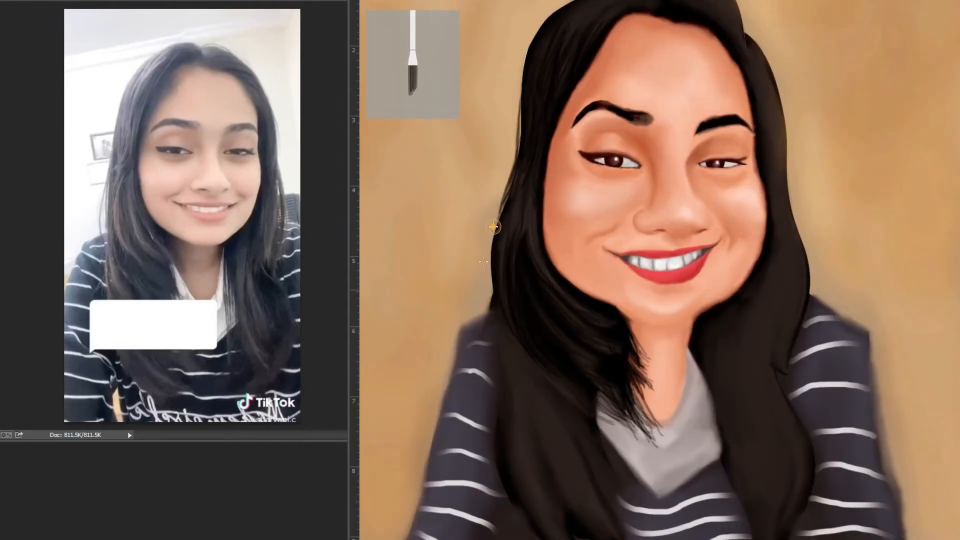
Erase the stray hair wisps crossing the neck and undo the extra strand painted over the collar
{"action": "key", "text": "ctrl+plus"}
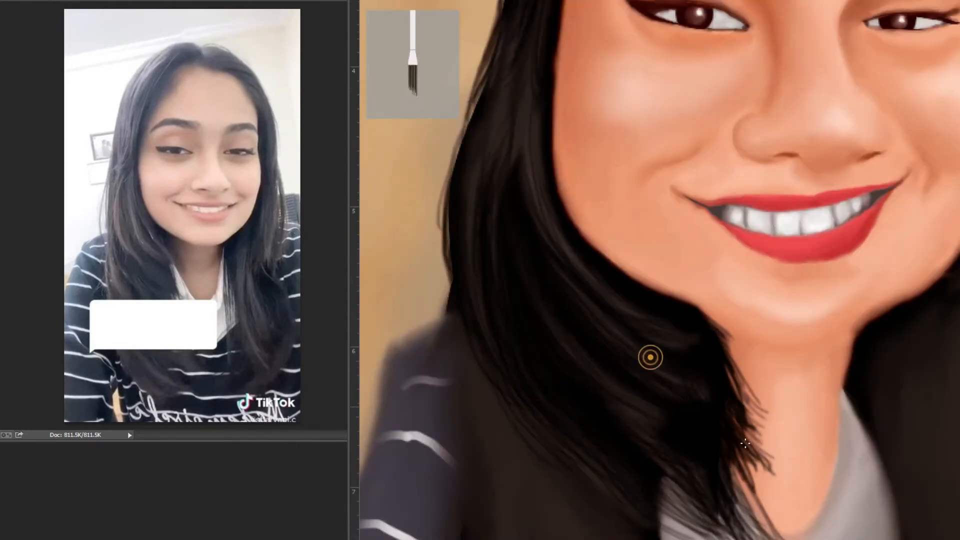
{"action": "key", "text": "ctrl+minus"}
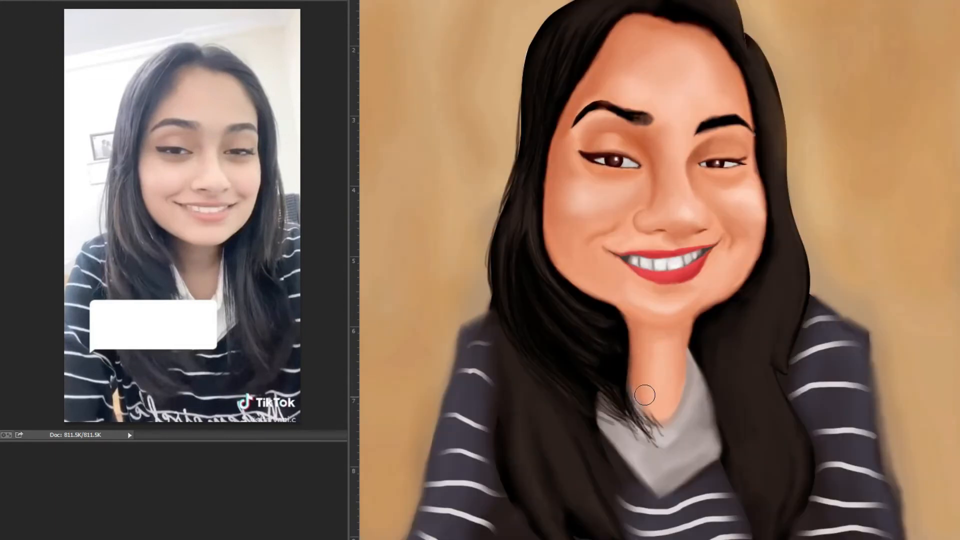
{"action": "left_click_drag", "start_coordinate": [645, 395], "coordinate": [663, 428]}
{"action": "key", "text": "b"}
{"action": "left_click_drag", "start_coordinate": [622, 371], "coordinate": [649, 432]}
{"action": "key", "text": "ctrl+z"}
Paint fine black strands along the outer edge and middle of the image-left hair, down to the shoulder and collar
{"action": "left_click_drag", "start_coordinate": [529, 347], "coordinate": [613, 438]}
{"action": "scroll", "coordinate": [510, 175], "scroll_direction": "up", "scroll_amount": 1}
{"action": "left_click_drag", "start_coordinate": [520, 182], "coordinate": [468, 419]}
{"action": "left_click_drag", "start_coordinate": [474, 344], "coordinate": [469, 448]}
{"action": "left_click_drag", "start_coordinate": [520, 165], "coordinate": [452, 419]}
{"action": "mouse_move", "coordinate": [547, 136]}
{"action": "left_mouse_down"}
{"action": "mouse_move", "coordinate": [526, 189]}
{"action": "mouse_move", "coordinate": [503, 465]}
{"action": "left_mouse_up"}
{"action": "left_click_drag", "start_coordinate": [510, 268], "coordinate": [512, 292]}
{"action": "left_click_drag", "start_coordinate": [540, 235], "coordinate": [478, 152]}
{"action": "mouse_move", "coordinate": [478, 152]}
{"action": "left_mouse_down"}
{"action": "mouse_move", "coordinate": [454, 283]}
{"action": "mouse_move", "coordinate": [570, 429]}
{"action": "left_mouse_up"}
{"action": "left_click_drag", "start_coordinate": [474, 279], "coordinate": [500, 325]}
{"action": "left_click_drag", "start_coordinate": [492, 145], "coordinate": [530, 300]}
{"action": "left_click_drag", "start_coordinate": [489, 163], "coordinate": [575, 350]}
{"action": "left_click_drag", "start_coordinate": [553, 322], "coordinate": [621, 338]}
{"action": "left_click_drag", "start_coordinate": [621, 150], "coordinate": [623, 449]}
Paint sweeping bristle strands from the crown down the outer side of the image-left hair
{"action": "left_click_drag", "start_coordinate": [670, 82], "coordinate": [575, 233]}
{"action": "left_click_drag", "start_coordinate": [693, 55], "coordinate": [577, 120]}
{"action": "left_click_drag", "start_coordinate": [654, 28], "coordinate": [565, 118]}
{"action": "mouse_move", "coordinate": [620, 26]}
{"action": "left_mouse_down"}
{"action": "mouse_move", "coordinate": [521, 92]}
{"action": "mouse_move", "coordinate": [470, 233]}
{"action": "left_mouse_up"}
{"action": "left_click_drag", "start_coordinate": [478, 175], "coordinate": [466, 355]}
{"action": "left_click_drag", "start_coordinate": [483, 236], "coordinate": [469, 375]}
{"action": "left_click_drag", "start_coordinate": [550, 144], "coordinate": [515, 388]}
{"action": "left_click_drag", "start_coordinate": [496, 248], "coordinate": [465, 360]}
{"action": "left_click_drag", "start_coordinate": [480, 167], "coordinate": [465, 320]}
{"action": "mouse_move", "coordinate": [575, 156]}
{"action": "left_mouse_down"}
{"action": "mouse_move", "coordinate": [555, 200]}
{"action": "mouse_move", "coordinate": [513, 393]}
{"action": "left_mouse_up"}
Paint bristle strands across the image-right part of the crown and down the hair beside the face
{"action": "left_click_drag", "start_coordinate": [741, 40], "coordinate": [690, 33]}
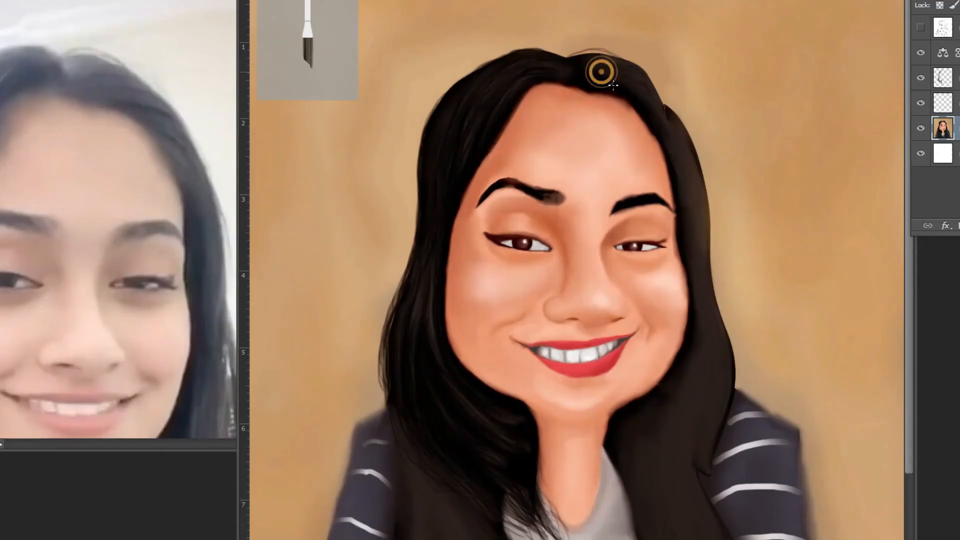
{"action": "left_click_drag", "start_coordinate": [696, 186], "coordinate": [702, 215]}
{"action": "mouse_move", "coordinate": [677, 163]}
{"action": "left_mouse_down"}
{"action": "mouse_move", "coordinate": [712, 318]}
{"action": "mouse_move", "coordinate": [679, 435]}
{"action": "left_mouse_up"}
Paint long black strands down the lower image-right hair, from beside the jaw over the collar and chest
{"action": "left_click", "coordinate": [150, 250]}
{"action": "scroll", "coordinate": [150, 250], "scroll_direction": "down", "scroll_amount": 5}
{"action": "left_click", "coordinate": [579, 281]}
{"action": "mouse_move", "coordinate": [713, 416]}
{"action": "left_mouse_down"}
{"action": "mouse_move", "coordinate": [706, 465]}
{"action": "mouse_move", "coordinate": [698, 371]}
{"action": "mouse_move", "coordinate": [670, 386]}
{"action": "left_mouse_up"}
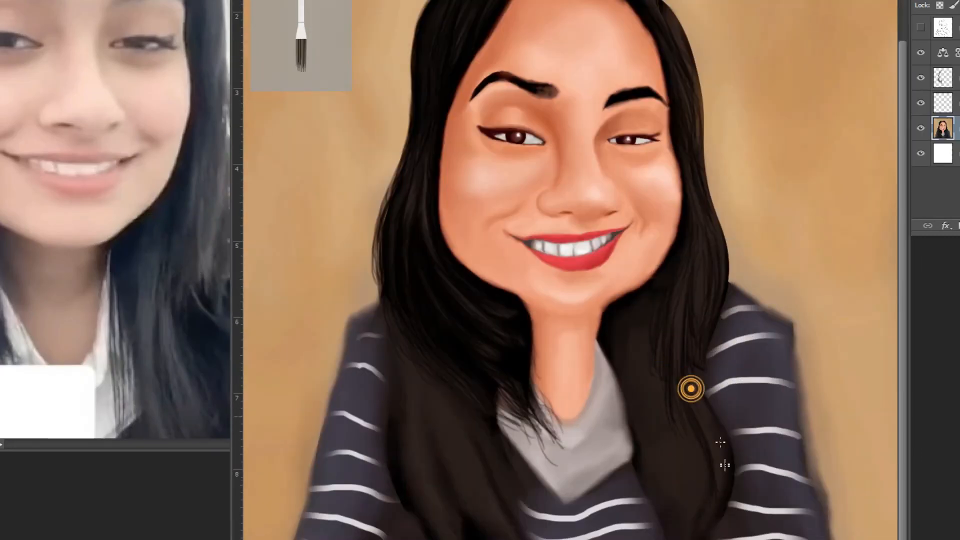
{"action": "left_click_drag", "start_coordinate": [644, 303], "coordinate": [698, 463]}
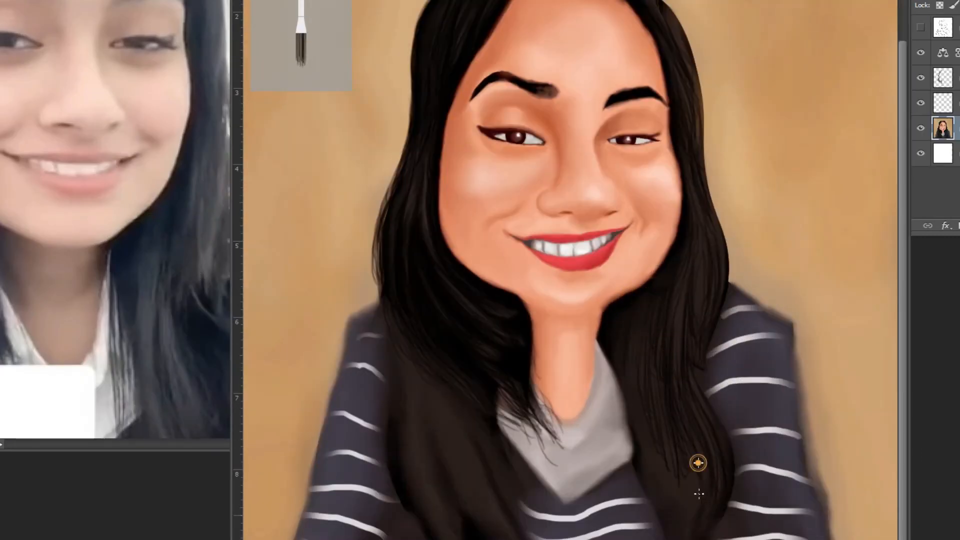
{"action": "left_click_drag", "start_coordinate": [608, 349], "coordinate": [626, 462]}
{"action": "left_click_drag", "start_coordinate": [640, 320], "coordinate": [660, 432]}
{"action": "mouse_move", "coordinate": [682, 240]}
{"action": "left_mouse_down"}
{"action": "mouse_move", "coordinate": [669, 455]}
{"action": "mouse_move", "coordinate": [690, 538]}
{"action": "left_mouse_up"}
{"action": "left_click_drag", "start_coordinate": [692, 336], "coordinate": [719, 504]}
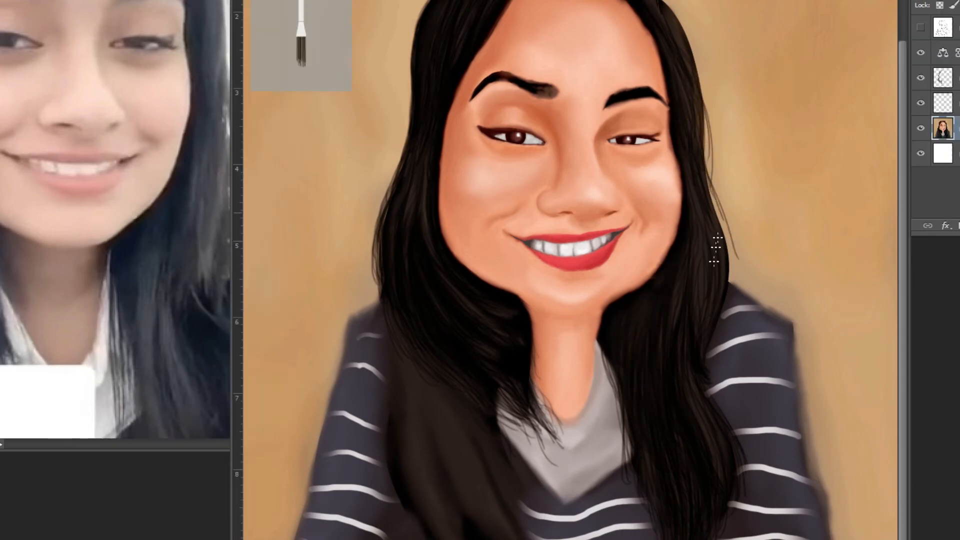
Add flyaway strands along the outer edge of the image-right hair and further strands through its lower half
{"action": "left_click_drag", "start_coordinate": [709, 199], "coordinate": [733, 294]}
{"action": "mouse_move", "coordinate": [716, 324]}
{"action": "left_mouse_down"}
{"action": "mouse_move", "coordinate": [714, 375]}
{"action": "mouse_move", "coordinate": [739, 430]}
{"action": "left_mouse_up"}
{"action": "left_click_drag", "start_coordinate": [682, 25], "coordinate": [701, 145]}
{"action": "left_click_drag", "start_coordinate": [682, 79], "coordinate": [712, 193]}
{"action": "left_click_drag", "start_coordinate": [679, 84], "coordinate": [715, 228]}
{"action": "left_click_drag", "start_coordinate": [687, 273], "coordinate": [686, 415]}
{"action": "left_click_drag", "start_coordinate": [652, 305], "coordinate": [650, 375]}
{"action": "left_click_drag", "start_coordinate": [670, 390], "coordinate": [681, 440]}
{"action": "left_click_drag", "start_coordinate": [649, 298], "coordinate": [644, 369]}
{"action": "left_click_drag", "start_coordinate": [687, 73], "coordinate": [685, 94]}
{"action": "left_click_drag", "start_coordinate": [668, 368], "coordinate": [678, 392]}
{"action": "left_click_drag", "start_coordinate": [692, 344], "coordinate": [729, 429]}
Paint short, fine hairs over the image-left eyebrow to give it a textured edge
{"action": "scroll", "coordinate": [550, 188], "scroll_direction": "up", "scroll_amount": 3}
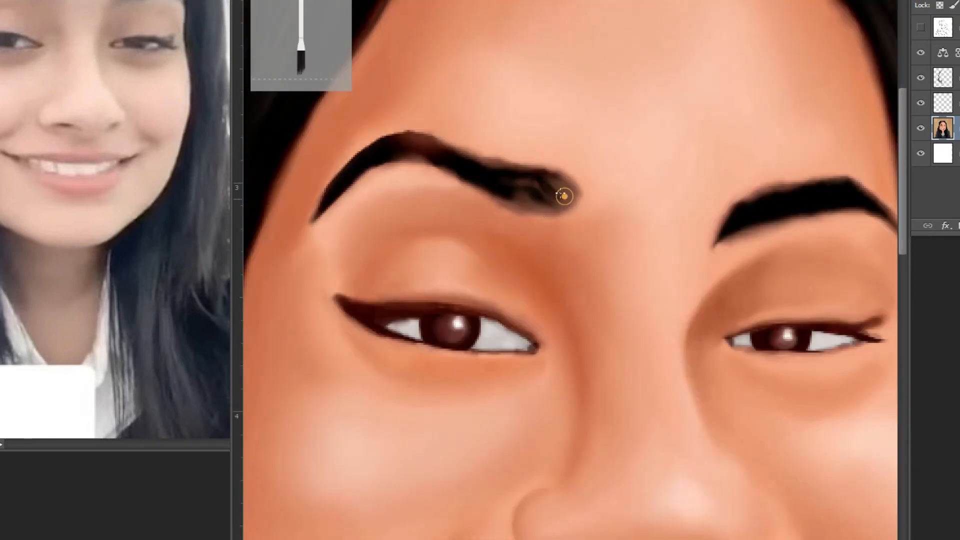
{"action": "left_click_drag", "start_coordinate": [555, 184], "coordinate": [492, 162]}
{"action": "left_click_drag", "start_coordinate": [426, 154], "coordinate": [404, 152]}
{"action": "left_click_drag", "start_coordinate": [466, 151], "coordinate": [447, 147]}
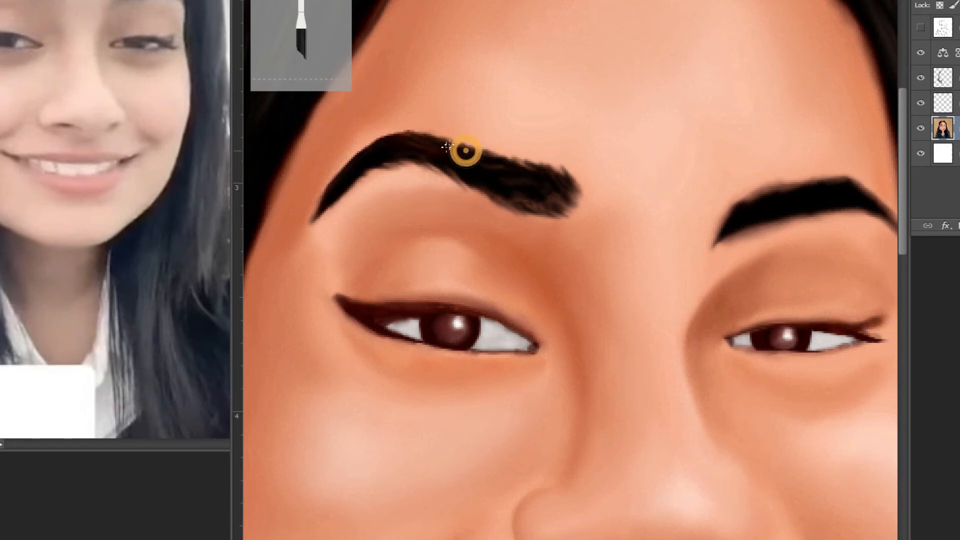
{"action": "left_click_drag", "start_coordinate": [555, 206], "coordinate": [529, 183]}
Paint short hairs along the image-right eyebrow, using the brow in the reference photo as a guide
{"action": "scroll", "coordinate": [574, 264], "scroll_direction": "down", "scroll_amount": 2}
{"action": "left_click", "coordinate": [145, 75]}
{"action": "scroll", "coordinate": [145, 75], "scroll_direction": "up", "scroll_amount": 2}
{"action": "left_click", "coordinate": [705, 248]}
{"action": "scroll", "coordinate": [713, 246], "scroll_direction": "up", "scroll_amount": 2}
{"action": "mouse_move", "coordinate": [643, 253]}
{"action": "left_mouse_down"}
{"action": "mouse_move", "coordinate": [658, 236]}
{"action": "mouse_move", "coordinate": [684, 234]}
{"action": "left_mouse_up"}
{"action": "left_click_drag", "start_coordinate": [746, 221], "coordinate": [731, 229]}
{"action": "left_click_drag", "start_coordinate": [775, 215], "coordinate": [754, 226]}
{"action": "left_click_drag", "start_coordinate": [814, 227], "coordinate": [834, 245]}
{"action": "left_click_drag", "start_coordinate": [656, 228], "coordinate": [660, 208]}
{"action": "scroll", "coordinate": [759, 198], "scroll_direction": "down", "scroll_amount": 3}
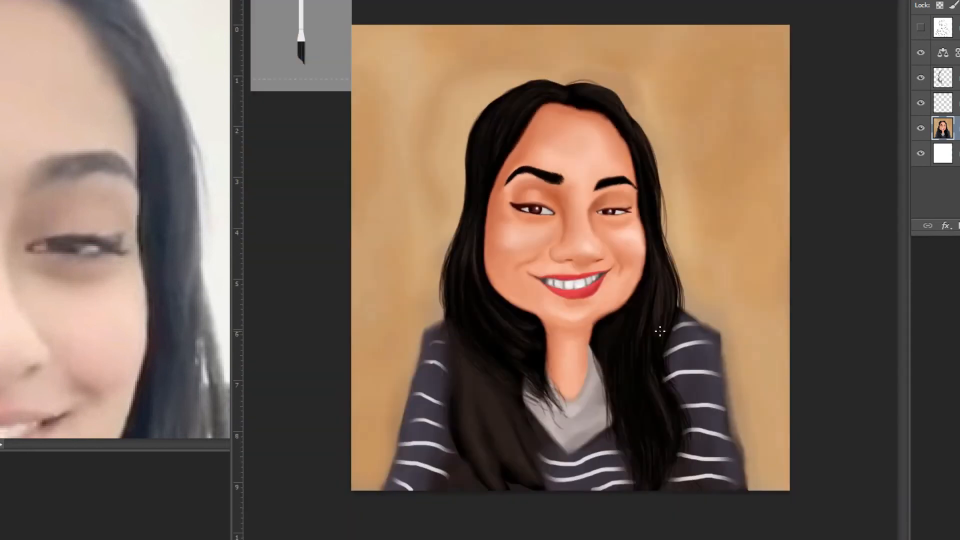
Paint long, flowing black strands over the flat brown lower part of the image-left hair
{"action": "left_click_drag", "start_coordinate": [60, 390], "coordinate": [185, 75]}
{"action": "left_click", "coordinate": [496, 426]}
{"action": "scroll", "coordinate": [465, 388], "scroll_direction": "up", "scroll_amount": 1}
{"action": "left_click_drag", "start_coordinate": [390, 330], "coordinate": [399, 384]}
{"action": "mouse_move", "coordinate": [406, 421]}
{"action": "left_mouse_down"}
{"action": "mouse_move", "coordinate": [418, 510]}
{"action": "mouse_move", "coordinate": [448, 487]}
{"action": "left_mouse_up"}
{"action": "left_click_drag", "start_coordinate": [411, 373], "coordinate": [445, 492]}
{"action": "left_click_drag", "start_coordinate": [397, 296], "coordinate": [463, 433]}
{"action": "left_click_drag", "start_coordinate": [436, 362], "coordinate": [518, 492]}
{"action": "left_click_drag", "start_coordinate": [440, 377], "coordinate": [476, 437]}
{"action": "left_click_drag", "start_coordinate": [417, 340], "coordinate": [457, 400]}
{"action": "left_click_drag", "start_coordinate": [436, 393], "coordinate": [482, 474]}
{"action": "left_click_drag", "start_coordinate": [495, 313], "coordinate": [516, 335]}
{"action": "left_click_drag", "start_coordinate": [453, 448], "coordinate": [516, 530]}
{"action": "left_click_drag", "start_coordinate": [449, 442], "coordinate": [456, 451]}
{"action": "left_click_drag", "start_coordinate": [423, 439], "coordinate": [437, 482]}
Fill the hair over the image-left chest with dense fine strands down to the striped top and the collar edge
{"action": "left_click_drag", "start_coordinate": [420, 418], "coordinate": [452, 522]}
{"action": "left_click_drag", "start_coordinate": [412, 500], "coordinate": [446, 536]}
{"action": "left_click_drag", "start_coordinate": [410, 476], "coordinate": [430, 530]}
{"action": "left_click_drag", "start_coordinate": [400, 504], "coordinate": [418, 535]}
{"action": "mouse_move", "coordinate": [430, 446]}
{"action": "left_mouse_down"}
{"action": "mouse_move", "coordinate": [481, 529]}
{"action": "mouse_move", "coordinate": [511, 537]}
{"action": "left_mouse_up"}
{"action": "left_click_drag", "start_coordinate": [490, 485], "coordinate": [518, 529]}
{"action": "left_click_drag", "start_coordinate": [421, 389], "coordinate": [458, 450]}
{"action": "left_click_drag", "start_coordinate": [422, 362], "coordinate": [472, 422]}
{"action": "left_click_drag", "start_coordinate": [453, 350], "coordinate": [517, 440]}
{"action": "left_click_drag", "start_coordinate": [473, 355], "coordinate": [533, 442]}
{"action": "left_click_drag", "start_coordinate": [485, 382], "coordinate": [529, 450]}
{"action": "left_click_drag", "start_coordinate": [462, 360], "coordinate": [528, 449]}
{"action": "left_click_drag", "start_coordinate": [418, 364], "coordinate": [453, 438]}
{"action": "left_click_drag", "start_coordinate": [417, 330], "coordinate": [443, 385]}
{"action": "mouse_move", "coordinate": [408, 379]}
{"action": "left_mouse_down"}
{"action": "mouse_move", "coordinate": [435, 430]}
{"action": "mouse_move", "coordinate": [441, 470]}
{"action": "left_mouse_up"}
Add a few finishing strands at the outer edge of the image-left hair and along the image-right hair
{"action": "left_click_drag", "start_coordinate": [398, 270], "coordinate": [421, 296]}
{"action": "left_click_drag", "start_coordinate": [408, 203], "coordinate": [433, 250]}
{"action": "left_click", "coordinate": [668, 291]}
{"action": "left_click_drag", "start_coordinate": [664, 417], "coordinate": [676, 466]}
{"action": "left_click_drag", "start_coordinate": [689, 85], "coordinate": [702, 126]}
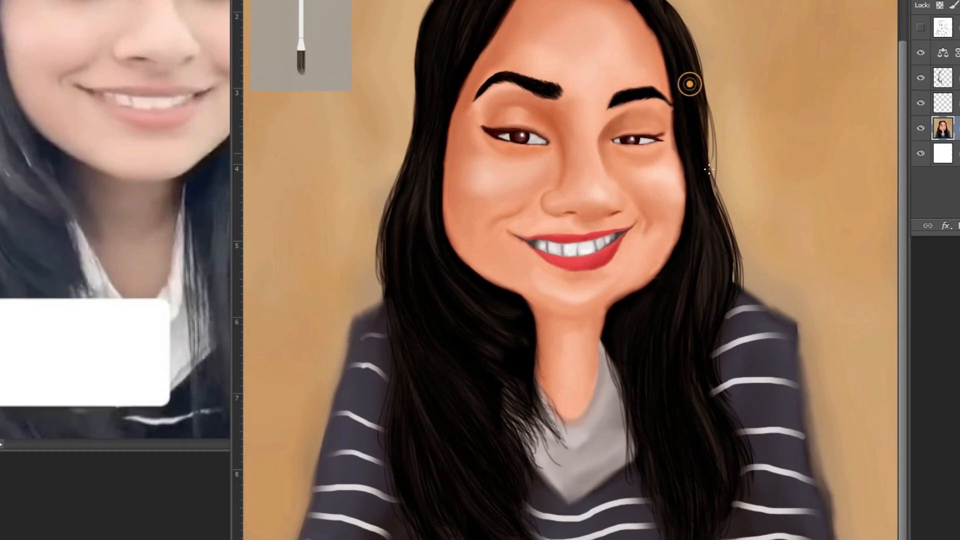
Create a new layer above the painting and paint light pink highlights on the lower and upper lips
{"action": "scroll", "coordinate": [600, 236], "scroll_direction": "up", "scroll_amount": 2}
{"action": "key", "text": "ctrl+alt+shift+n"}
{"action": "left_click_drag", "start_coordinate": [587, 283], "coordinate": [519, 281]}
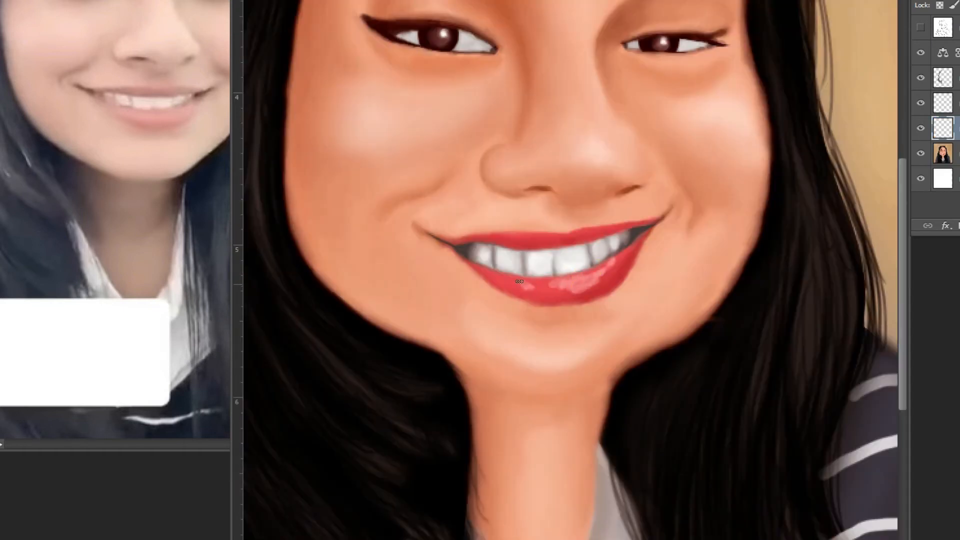
{"action": "left_click_drag", "start_coordinate": [577, 233], "coordinate": [602, 227]}
Merge the painted portrait layer and the three layers directly above it into one layer
{"action": "left_click", "coordinate": [954, 77]}
{"action": "left_click", "coordinate": [954, 153], "text": "shift"}
{"action": "key", "text": "ctrl+e"}
Blend the pink highlights smoothly into the red of the lips
{"action": "scroll", "coordinate": [580, 292], "scroll_direction": "up", "scroll_amount": 1}
{"action": "mouse_move", "coordinate": [553, 287]}
{"action": "left_mouse_down"}
{"action": "mouse_move", "coordinate": [587, 294]}
{"action": "mouse_move", "coordinate": [630, 260]}
{"action": "left_mouse_up"}
{"action": "left_click_drag", "start_coordinate": [640, 244], "coordinate": [606, 279]}
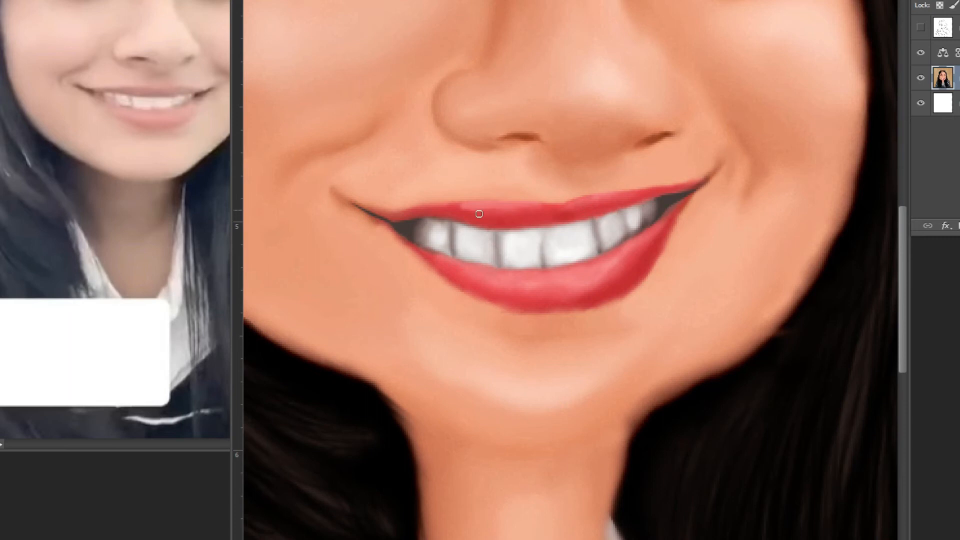
{"action": "scroll", "coordinate": [479, 214], "scroll_direction": "up", "scroll_amount": 1}
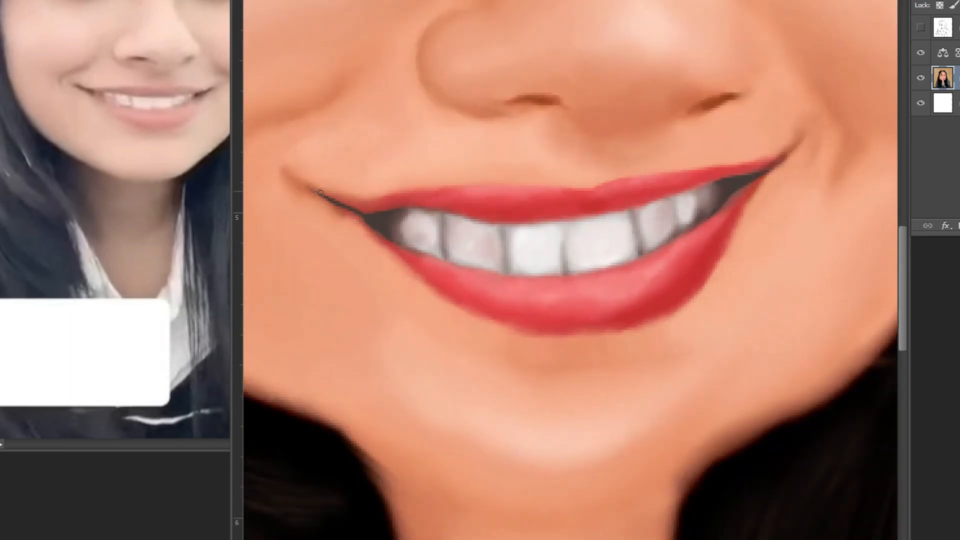
{"action": "key", "text": "ctrl+minus"}
{"action": "key", "text": "ctrl+minus"}
{"action": "key", "text": "ctrl+minus"}
{"action": "scroll", "coordinate": [552, 3], "scroll_direction": "up", "scroll_amount": 2}
{"action": "key", "text": "ctrl+shift+alt+n"}
{"action": "key", "text": "b"}
{"action": "key", "text": "ctrl+z"}
{"action": "left_click", "coordinate": [475, 28], "text": "alt"}
{"action": "left_click_drag", "start_coordinate": [470, 12], "coordinate": [441, 61]}
{"action": "key", "text": "ctrl+z"}
Create a new layer and paint along the hairline framing the forehead and both sides of the face with colours sampled there
{"action": "key", "text": "ctrl+shift+alt+n"}
{"action": "left_click", "coordinate": [472, 17], "text": "alt"}
{"action": "key", "text": "ctrl+Tab"}
{"action": "key", "text": "ctrl+minus"}
{"action": "key", "text": "ctrl+minus"}
{"action": "key", "text": "ctrl+plus"}
{"action": "key", "text": "ctrl+plus"}
{"action": "key", "text": "ctrl+Tab"}
{"action": "left_click", "coordinate": [573, 43], "text": "alt"}
{"action": "left_click", "coordinate": [484, 55], "text": "alt"}
{"action": "left_click_drag", "start_coordinate": [485, 55], "coordinate": [450, 101]}
{"action": "left_click_drag", "start_coordinate": [424, 146], "coordinate": [437, 121]}
{"action": "mouse_move", "coordinate": [395, 200]}
{"action": "left_mouse_down"}
{"action": "mouse_move", "coordinate": [367, 238]}
{"action": "mouse_move", "coordinate": [340, 325]}
{"action": "left_mouse_up"}
{"action": "left_click_drag", "start_coordinate": [456, 105], "coordinate": [425, 150]}
{"action": "mouse_move", "coordinate": [598, 49]}
{"action": "left_mouse_down"}
{"action": "mouse_move", "coordinate": [698, 60]}
{"action": "mouse_move", "coordinate": [756, 159]}
{"action": "mouse_move", "coordinate": [775, 223]}
{"action": "left_mouse_up"}
{"action": "left_click_drag", "start_coordinate": [637, 62], "coordinate": [670, 64]}
{"action": "mouse_move", "coordinate": [789, 292]}
{"action": "left_mouse_down"}
{"action": "mouse_move", "coordinate": [675, 193]}
{"action": "mouse_move", "coordinate": [772, 292]}
{"action": "left_mouse_up"}
Feather both eyebrows with short strokes, mainly around their inner ends
{"action": "key", "text": "ctrl+plus"}
{"action": "mouse_move", "coordinate": [538, 252]}
{"action": "left_mouse_down"}
{"action": "mouse_move", "coordinate": [515, 261]}
{"action": "mouse_move", "coordinate": [500, 241]}
{"action": "left_mouse_up"}
{"action": "left_click_drag", "start_coordinate": [523, 286], "coordinate": [428, 246]}
{"action": "left_click_drag", "start_coordinate": [410, 246], "coordinate": [390, 225]}
{"action": "left_click_drag", "start_coordinate": [487, 257], "coordinate": [450, 223]}
{"action": "left_click_drag", "start_coordinate": [678, 321], "coordinate": [636, 308]}
{"action": "left_click_drag", "start_coordinate": [634, 295], "coordinate": [661, 265]}
{"action": "left_click_drag", "start_coordinate": [656, 284], "coordinate": [684, 253]}
{"action": "left_click_drag", "start_coordinate": [500, 272], "coordinate": [477, 235]}
{"action": "mouse_move", "coordinate": [499, 250]}
{"action": "left_mouse_down"}
{"action": "mouse_move", "coordinate": [475, 223]}
{"action": "mouse_move", "coordinate": [547, 301]}
{"action": "left_mouse_up"}
Merge the new paint layer into the portrait layer below it
{"action": "key", "text": "ctrl+minus"}
{"action": "left_click", "coordinate": [945, 103], "text": "shift"}
{"action": "key", "text": "ctrl+e"}
Blend the edges where the hair meets the forehead and the sides of the face
{"action": "key", "text": "ctrl+Tab"}
{"action": "left_click", "coordinate": [482, 204]}
{"action": "key", "text": "ctrl+plus"}
{"action": "left_click_drag", "start_coordinate": [408, 88], "coordinate": [368, 152]}
{"action": "mouse_move", "coordinate": [632, 37]}
{"action": "left_mouse_down"}
{"action": "mouse_move", "coordinate": [734, 67]}
{"action": "mouse_move", "coordinate": [816, 152]}
{"action": "mouse_move", "coordinate": [873, 318]}
{"action": "left_mouse_up"}
{"action": "mouse_move", "coordinate": [362, 191]}
{"action": "left_mouse_down"}
{"action": "mouse_move", "coordinate": [450, 203]}
{"action": "mouse_move", "coordinate": [366, 353]}
{"action": "left_mouse_up"}
{"action": "left_click_drag", "start_coordinate": [500, 450], "coordinate": [431, 102]}
Create a new layer and paint thin brown contours along the image-right side and tip of the nose and the image-left eyelid crease
{"action": "key", "text": "ctrl+alt+shift+n"}
{"action": "key", "text": "bracketleft"}
{"action": "key", "text": "bracketleft"}
{"action": "key", "text": "bracketleft"}
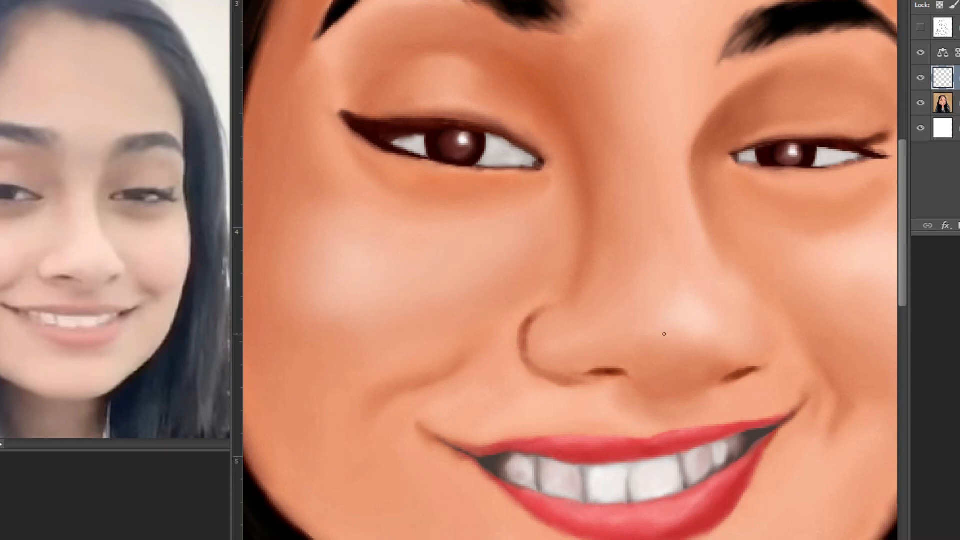
{"action": "left_click_drag", "start_coordinate": [695, 170], "coordinate": [767, 367]}
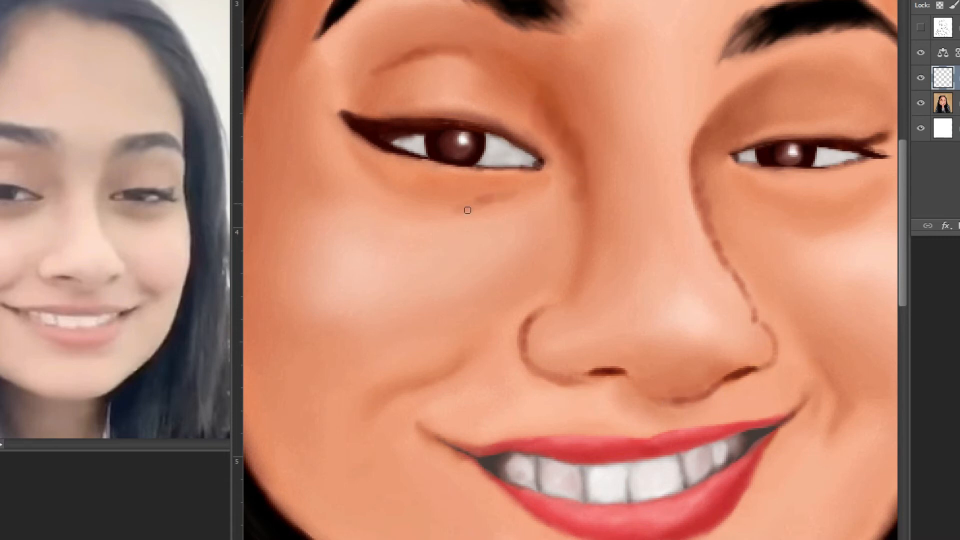
Paint brown crease lines beneath both eyes and beside both corners of the smile
{"action": "left_click_drag", "start_coordinate": [467, 207], "coordinate": [376, 178]}
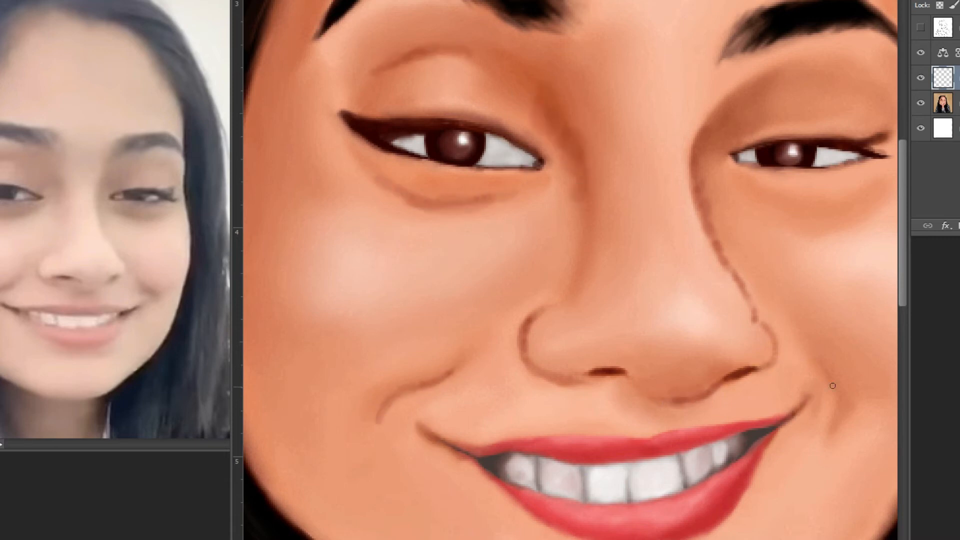
{"action": "left_click_drag", "start_coordinate": [705, 169], "coordinate": [753, 107]}
{"action": "left_click_drag", "start_coordinate": [882, 198], "coordinate": [751, 189]}
{"action": "key", "text": "ctrl+minus"}
{"action": "left_click_drag", "start_coordinate": [773, 145], "coordinate": [800, 173]}
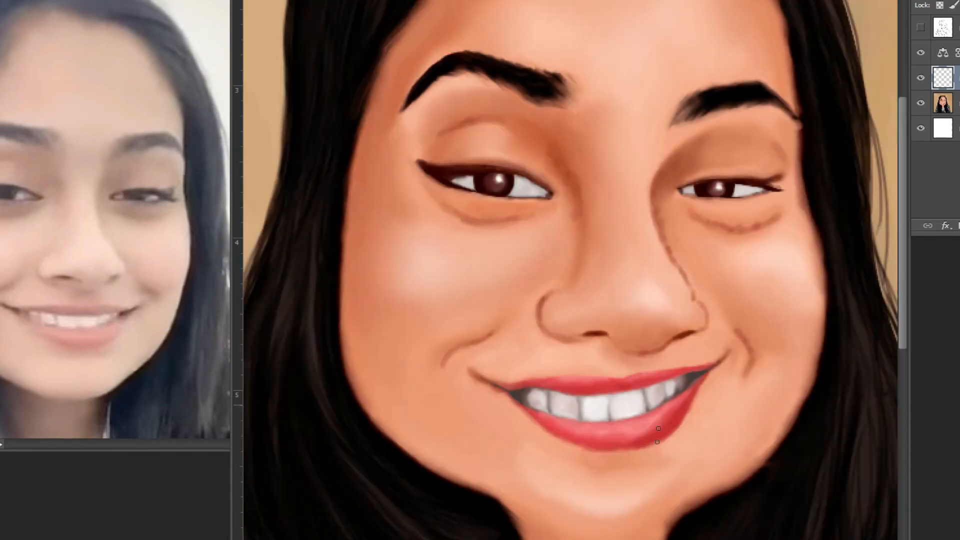
Paint brown shading below the lower lip, beside the nose and along the hairline around the forehead
{"action": "left_click_drag", "start_coordinate": [602, 459], "coordinate": [645, 459]}
{"action": "left_click_drag", "start_coordinate": [550, 150], "coordinate": [578, 337]}
{"action": "key", "text": "bracketright"}
{"action": "mouse_move", "coordinate": [515, 108]}
{"action": "left_mouse_down"}
{"action": "mouse_move", "coordinate": [543, 72]}
{"action": "mouse_move", "coordinate": [620, 72]}
{"action": "left_mouse_up"}
{"action": "mouse_move", "coordinate": [467, 178]}
{"action": "left_mouse_down"}
{"action": "mouse_move", "coordinate": [420, 256]}
{"action": "mouse_move", "coordinate": [388, 355]}
{"action": "left_mouse_up"}
{"action": "mouse_move", "coordinate": [649, 70]}
{"action": "left_mouse_down"}
{"action": "mouse_move", "coordinate": [766, 150]}
{"action": "mouse_move", "coordinate": [810, 220]}
{"action": "left_mouse_up"}
Paint brown shadow under the chin and down both sides of the neck
{"action": "scroll", "coordinate": [664, 290], "scroll_direction": "down", "scroll_amount": 5}
{"action": "mouse_move", "coordinate": [500, 393]}
{"action": "left_mouse_down"}
{"action": "mouse_move", "coordinate": [628, 401]}
{"action": "mouse_move", "coordinate": [647, 390]}
{"action": "left_mouse_up"}
{"action": "left_click_drag", "start_coordinate": [576, 411], "coordinate": [625, 402]}
{"action": "left_click", "coordinate": [203, 378]}
{"action": "left_click_drag", "start_coordinate": [204, 377], "coordinate": [204, 165]}
{"action": "left_click_drag", "start_coordinate": [617, 483], "coordinate": [637, 314]}
{"action": "mouse_move", "coordinate": [637, 314]}
{"action": "left_mouse_down"}
{"action": "mouse_move", "coordinate": [639, 278]}
{"action": "mouse_move", "coordinate": [611, 448]}
{"action": "left_mouse_up"}
{"action": "mouse_move", "coordinate": [500, 248]}
{"action": "left_mouse_down"}
{"action": "mouse_move", "coordinate": [536, 295]}
{"action": "mouse_move", "coordinate": [533, 385]}
{"action": "left_mouse_up"}
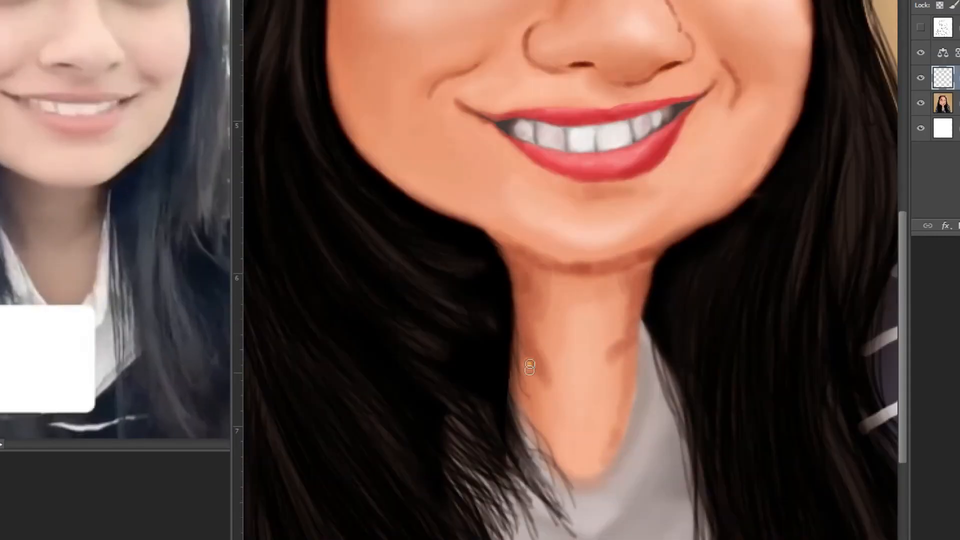
{"action": "left_click_drag", "start_coordinate": [522, 350], "coordinate": [527, 410]}
Add brown shading around the nostrils and merge the shading layer into the portrait layer
{"action": "left_click_drag", "start_coordinate": [573, 73], "coordinate": [553, 65]}
{"action": "left_click_drag", "start_coordinate": [597, 73], "coordinate": [661, 68]}
{"action": "key", "text": "ctrl+minus"}
{"action": "key", "text": "ctrl+e"}
Blend the brown shading around the image-left eye and along the image-left side of the nose into the skin
{"action": "left_click", "coordinate": [546, 145], "text": "ctrl"}
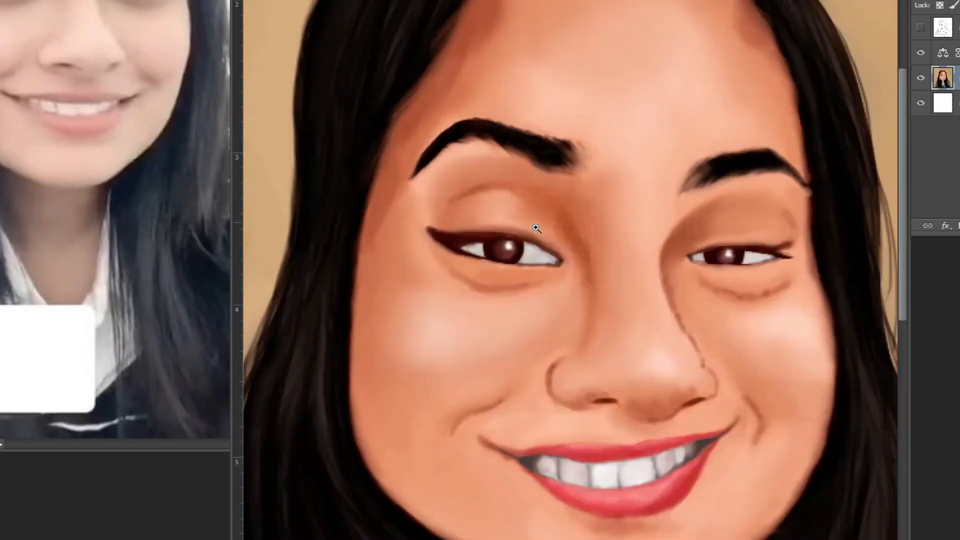
{"action": "left_click", "coordinate": [536, 228], "text": "ctrl"}
{"action": "mouse_move", "coordinate": [608, 251]}
{"action": "left_mouse_down"}
{"action": "mouse_move", "coordinate": [614, 330]}
{"action": "mouse_move", "coordinate": [603, 375]}
{"action": "left_mouse_up"}
{"action": "left_click_drag", "start_coordinate": [616, 320], "coordinate": [633, 390]}
{"action": "left_click_drag", "start_coordinate": [552, 307], "coordinate": [423, 297]}
{"action": "key", "text": "bracketright"}
{"action": "mouse_move", "coordinate": [302, 226]}
{"action": "left_mouse_down"}
{"action": "mouse_move", "coordinate": [329, 157]}
{"action": "mouse_move", "coordinate": [298, 254]}
{"action": "left_mouse_up"}
{"action": "left_click_drag", "start_coordinate": [570, 367], "coordinate": [560, 288]}
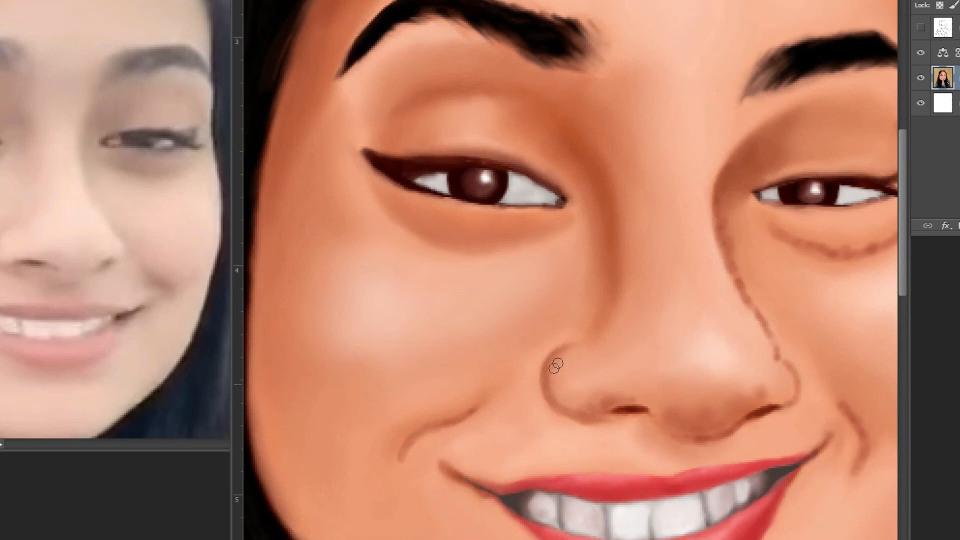
Blend the contours on the image-right side of the nose, under the image-right eye and in both smile creases
{"action": "left_click", "coordinate": [744, 393]}
{"action": "mouse_move", "coordinate": [754, 190]}
{"action": "left_mouse_down"}
{"action": "mouse_move", "coordinate": [665, 190]}
{"action": "mouse_move", "coordinate": [677, 330]}
{"action": "left_mouse_up"}
{"action": "left_click_drag", "start_coordinate": [644, 222], "coordinate": [663, 280]}
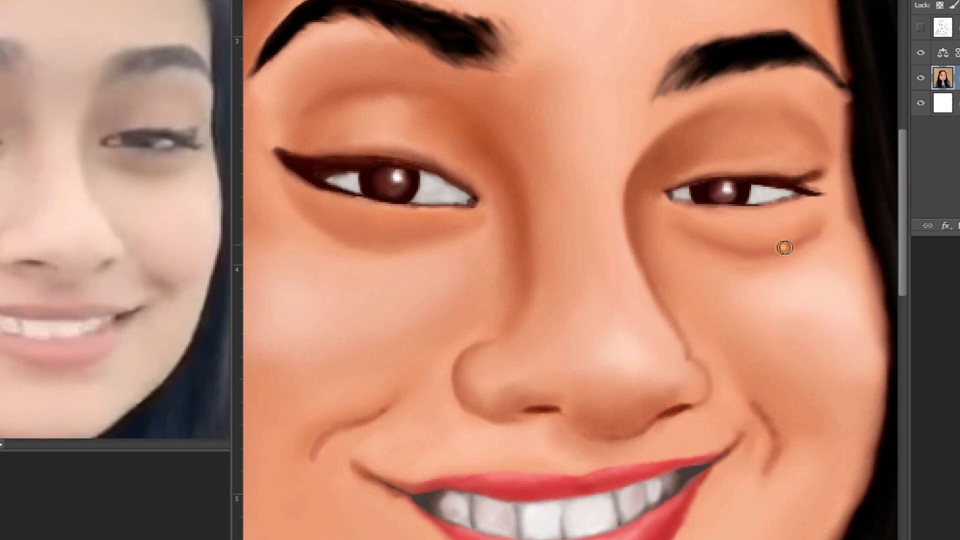
{"action": "left_click_drag", "start_coordinate": [629, 261], "coordinate": [699, 384]}
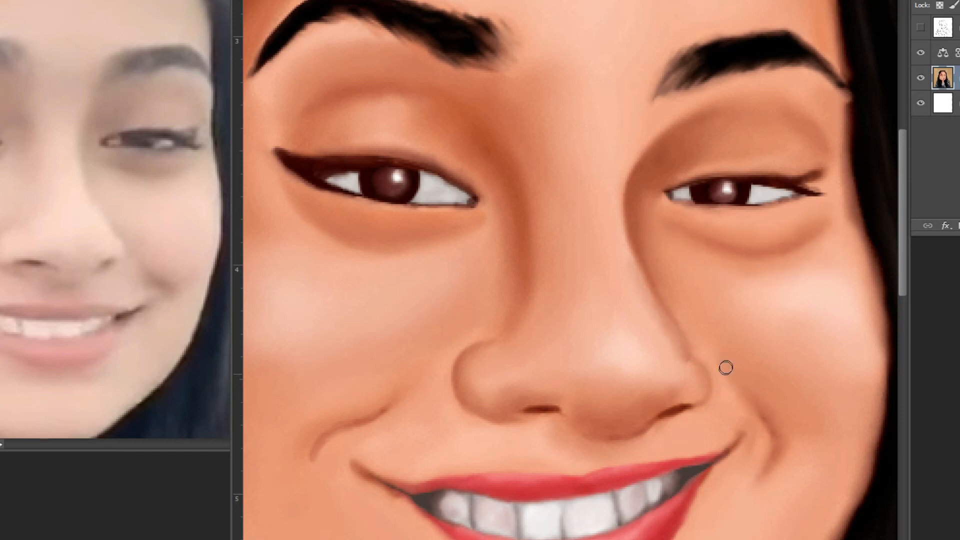
{"action": "left_click_drag", "start_coordinate": [338, 414], "coordinate": [422, 350]}
{"action": "left_click_drag", "start_coordinate": [391, 402], "coordinate": [384, 372]}
Blend the brown shading below the lower lip and along the chin with a smaller brush
{"action": "key", "text": "bracketleft"}
{"action": "key", "text": "bracketleft"}
{"action": "key", "text": "bracketleft"}
{"action": "scroll", "coordinate": [468, 458], "scroll_direction": "down", "scroll_amount": 5}
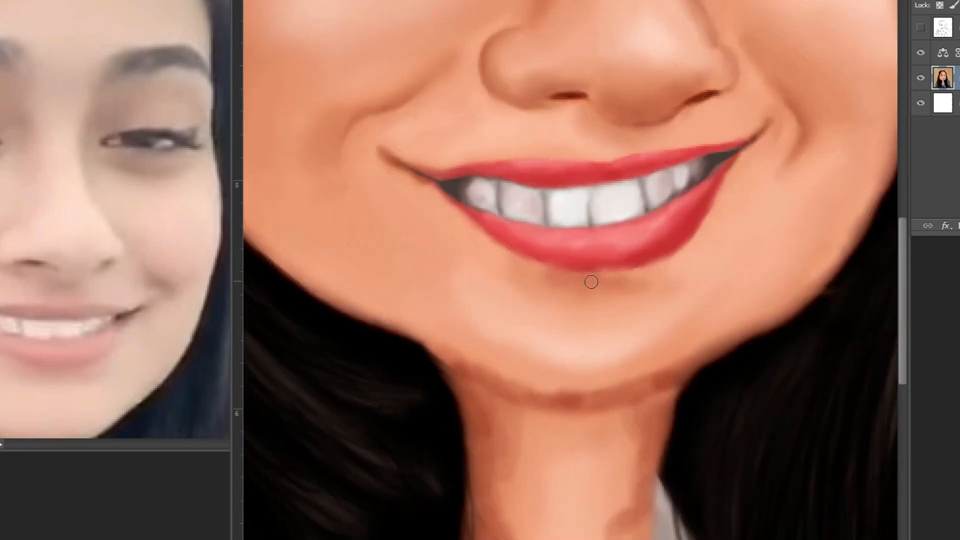
{"action": "mouse_move", "coordinate": [471, 360]}
{"action": "left_mouse_down"}
{"action": "mouse_move", "coordinate": [579, 388]}
{"action": "mouse_move", "coordinate": [693, 356]}
{"action": "left_mouse_up"}
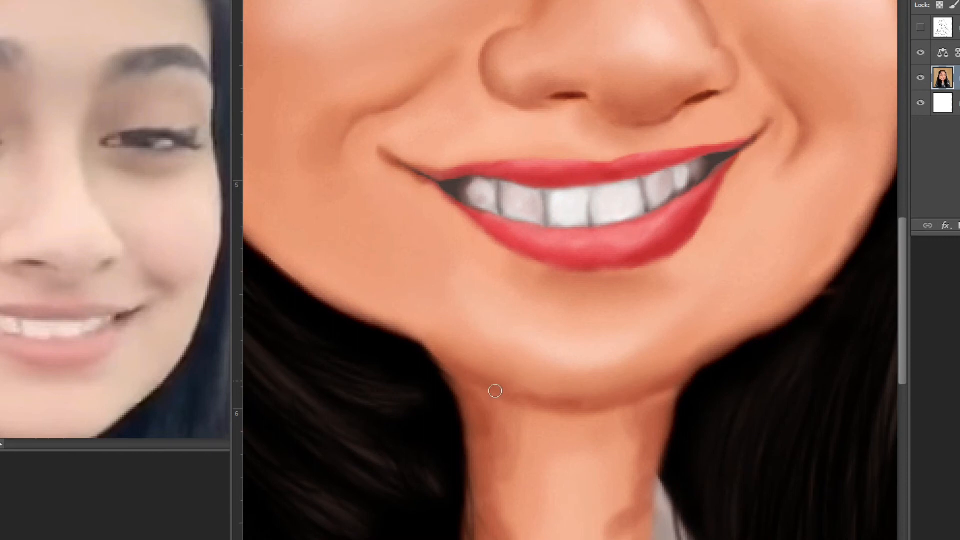
Blend the shadow on the image-left side and at the base of the neck, checking the reference photo
{"action": "key", "text": "ctrl+minus"}
{"action": "scroll", "coordinate": [497, 243], "scroll_direction": "down", "scroll_amount": 3}
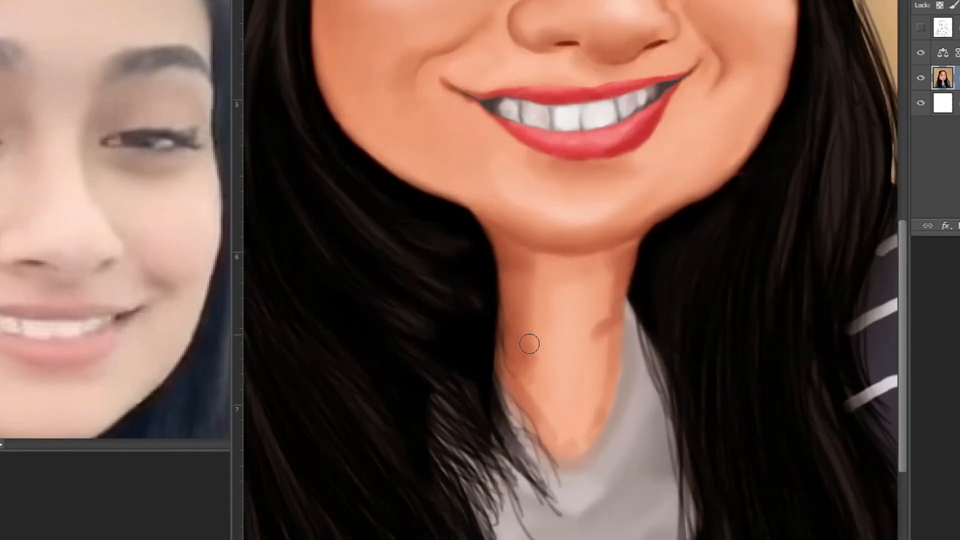
{"action": "mouse_move", "coordinate": [559, 432]}
{"action": "left_mouse_down"}
{"action": "mouse_move", "coordinate": [587, 413]}
{"action": "mouse_move", "coordinate": [590, 345]}
{"action": "left_mouse_up"}
{"action": "left_click", "coordinate": [84, 261]}
{"action": "scroll", "coordinate": [84, 262], "scroll_direction": "down", "scroll_amount": 2}
{"action": "scroll", "coordinate": [83, 262], "scroll_direction": "up", "scroll_amount": 2}
{"action": "left_click", "coordinate": [619, 257]}
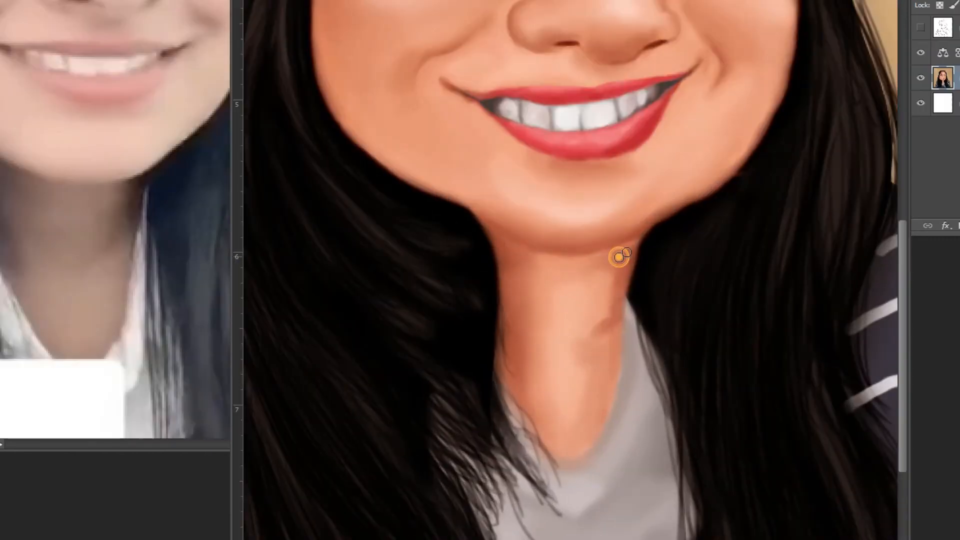
Blend the shadow on the image-right side of the neck and touch up its edge beside the collar
{"action": "left_click_drag", "start_coordinate": [619, 257], "coordinate": [584, 282]}
{"action": "key", "text": "]"}
{"action": "mouse_move", "coordinate": [602, 330]}
{"action": "left_mouse_down"}
{"action": "mouse_move", "coordinate": [583, 356]}
{"action": "mouse_move", "coordinate": [591, 411]}
{"action": "left_mouse_up"}
{"action": "left_click", "coordinate": [610, 361], "text": "alt"}
{"action": "key", "text": "["}
{"action": "key", "text": "["}
{"action": "left_click_drag", "start_coordinate": [614, 370], "coordinate": [606, 358]}
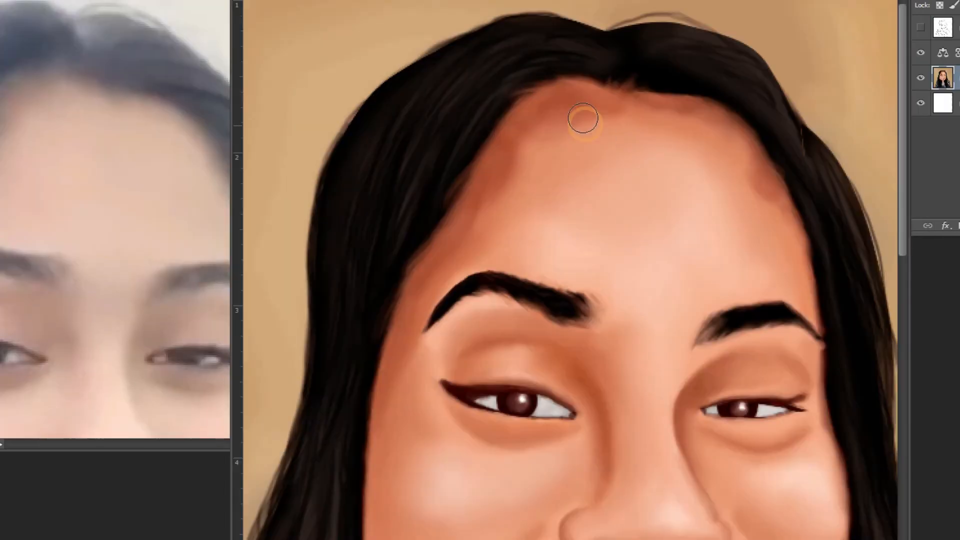
Blend the brown shading along the hairline smoothly into the forehead skin
{"action": "left_click_drag", "start_coordinate": [583, 118], "coordinate": [530, 129]}
{"action": "left_click", "coordinate": [551, 118], "text": "alt"}
{"action": "mouse_move", "coordinate": [665, 114]}
{"action": "left_mouse_down"}
{"action": "mouse_move", "coordinate": [741, 159]}
{"action": "mouse_move", "coordinate": [780, 220]}
{"action": "left_mouse_up"}
{"action": "key", "text": "]"}
{"action": "key", "text": "]"}
{"action": "key", "text": "]"}
{"action": "key", "text": "]"}
{"action": "left_click_drag", "start_coordinate": [595, 155], "coordinate": [692, 161]}
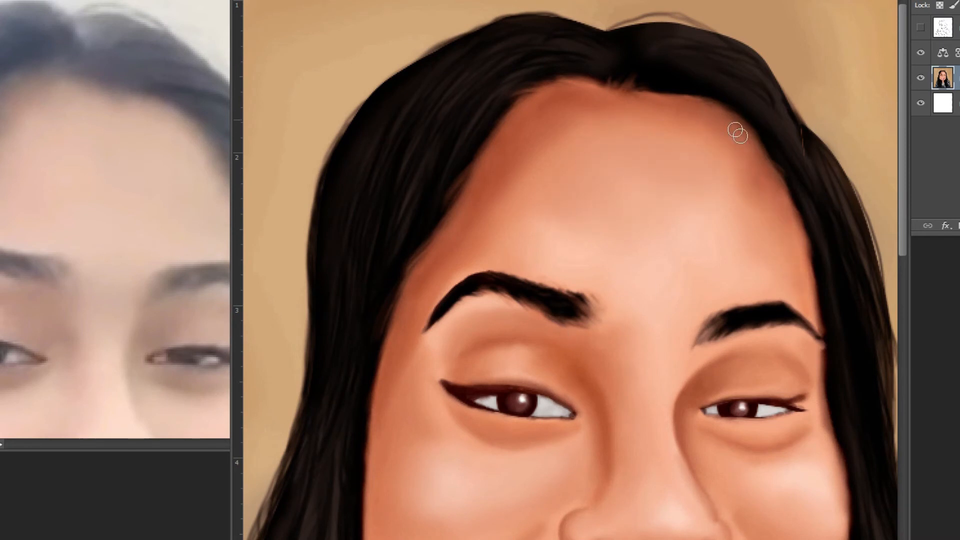
{"action": "left_click_drag", "start_coordinate": [767, 189], "coordinate": [785, 230]}
Create a new layer, touch up the outer corner of the image-left eye and merge the layer into the portrait
{"action": "scroll", "coordinate": [622, 142], "scroll_direction": "down", "scroll_amount": 2}
{"action": "scroll", "coordinate": [490, 162], "scroll_direction": "up", "scroll_amount": 2}
{"action": "left_click", "coordinate": [488, 125], "text": "alt"}
{"action": "key", "text": "ctrl+shift+n"}
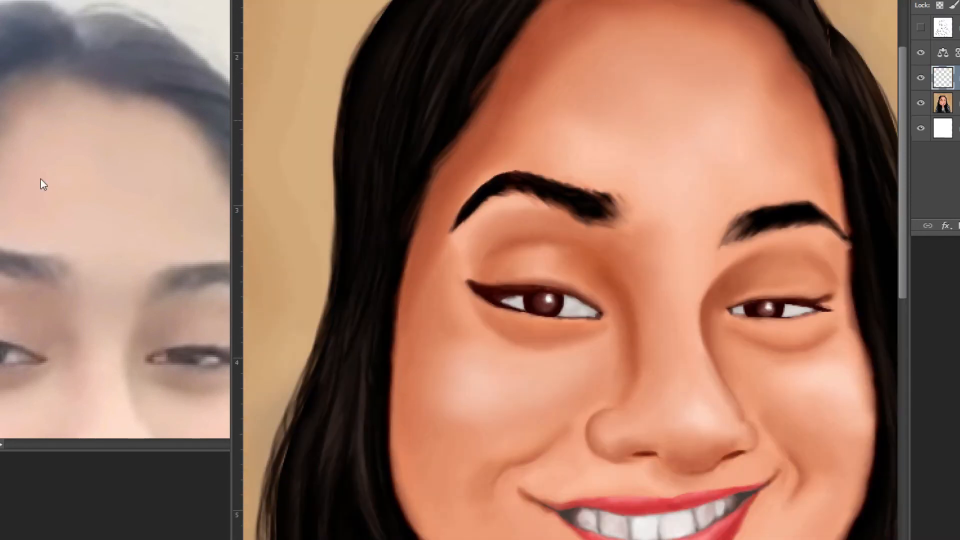
{"action": "scroll", "coordinate": [569, 298], "scroll_direction": "up", "scroll_amount": 1}
{"action": "left_click_drag", "start_coordinate": [488, 300], "coordinate": [475, 302]}
{"action": "scroll", "coordinate": [578, 288], "scroll_direction": "down", "scroll_amount": 1}
{"action": "scroll", "coordinate": [811, 301], "scroll_direction": "up", "scroll_amount": 2}
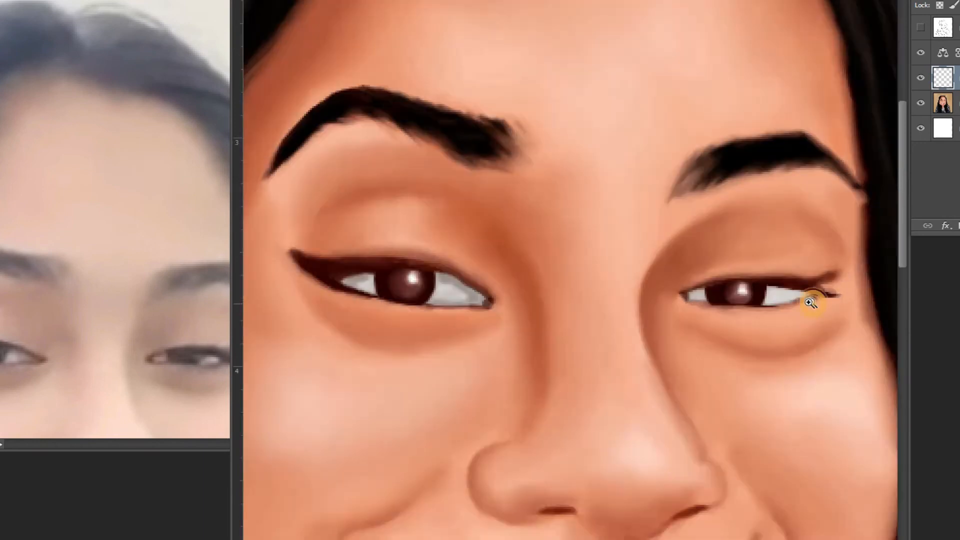
{"action": "key", "text": "ctrl+e"}
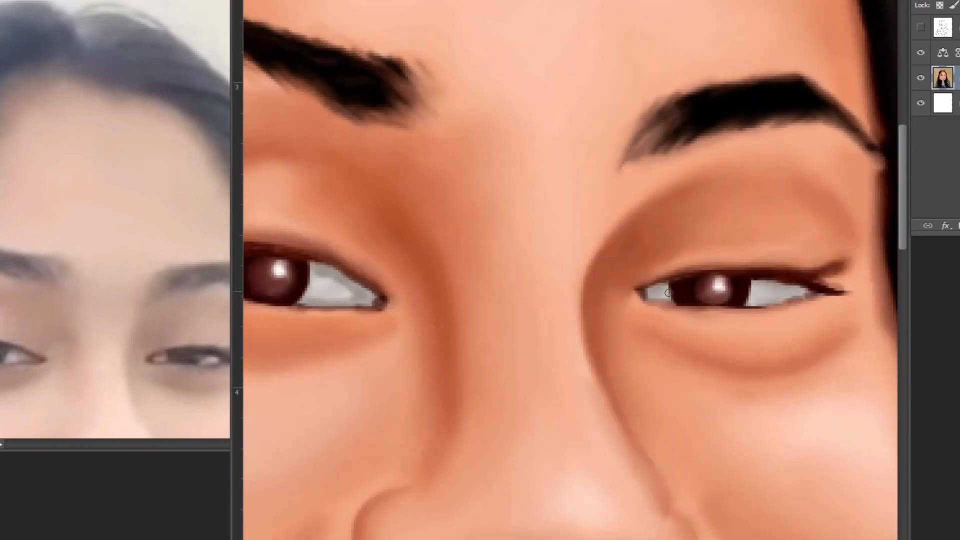
Create a new layer and brush shading across the upper part of the irises in both eyes
{"action": "scroll", "coordinate": [668, 292], "scroll_direction": "down", "scroll_amount": 2}
{"action": "scroll", "coordinate": [420, 277], "scroll_direction": "up", "scroll_amount": 2}
{"action": "key", "text": "ctrl+shift+alt+n"}
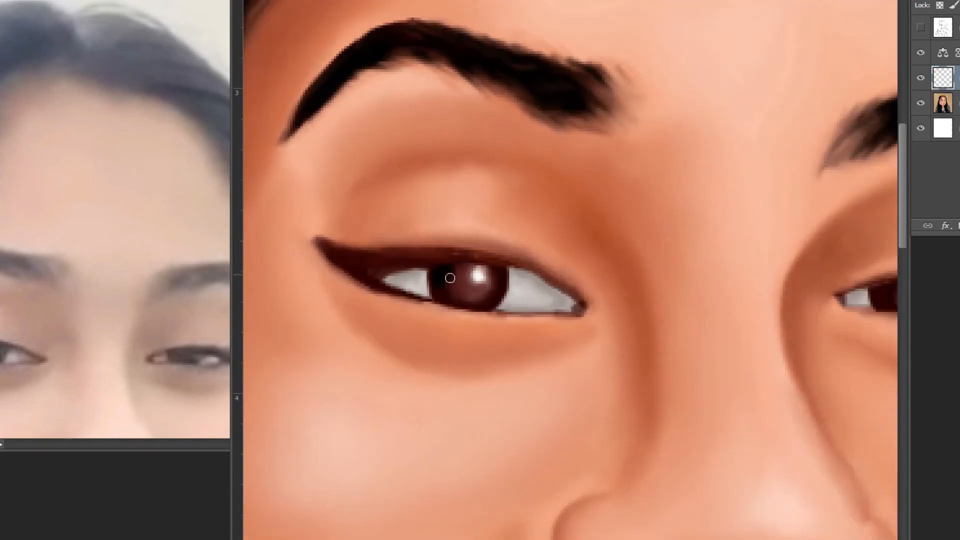
{"action": "left_click_drag", "start_coordinate": [450, 278], "coordinate": [493, 271]}
{"action": "scroll", "coordinate": [570, 265], "scroll_direction": "down", "scroll_amount": 2}
{"action": "scroll", "coordinate": [751, 274], "scroll_direction": "up", "scroll_amount": 2}
{"action": "left_click_drag", "start_coordinate": [715, 268], "coordinate": [751, 266]}
{"action": "scroll", "coordinate": [570, 268], "scroll_direction": "down", "scroll_amount": 1}
Paint black eyeliner along the lash lines and outer wing of the image-left eye
{"action": "key", "text": "bracketright"}
{"action": "key", "text": "bracketright"}
{"action": "key", "text": "bracketright"}
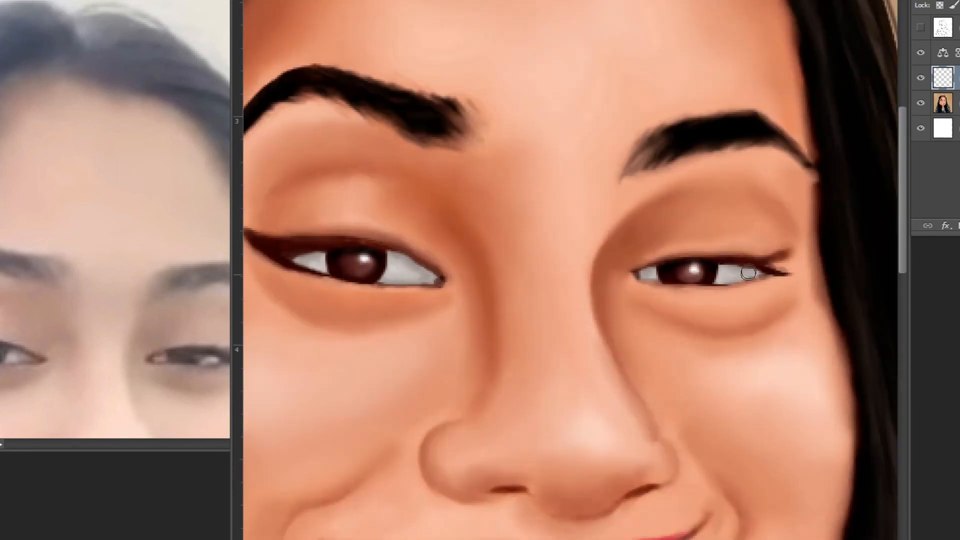
{"action": "scroll", "coordinate": [745, 272], "scroll_direction": "down", "scroll_amount": 1}
{"action": "scroll", "coordinate": [345, 233], "scroll_direction": "up", "scroll_amount": 2}
{"action": "left_click_drag", "start_coordinate": [382, 252], "coordinate": [498, 249]}
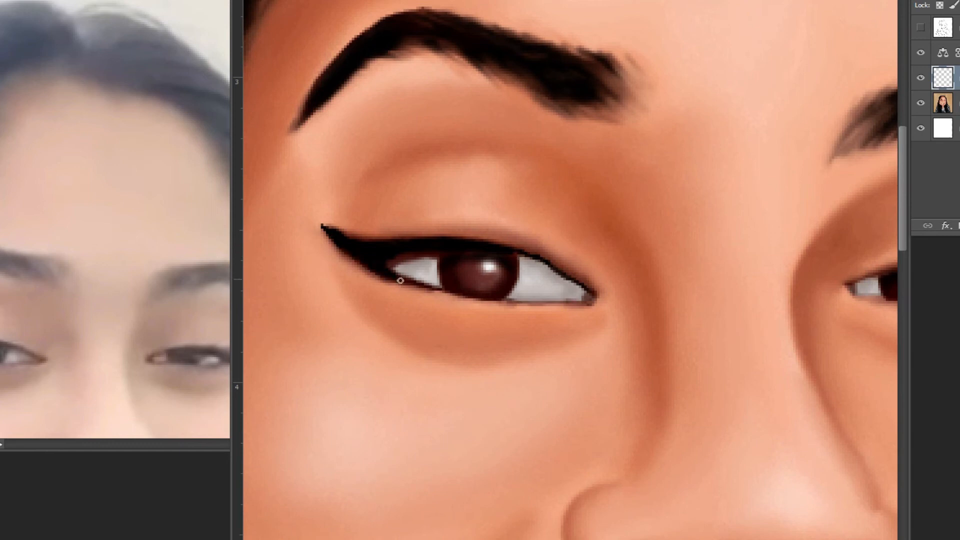
Paint black eyeliner along the upper lash line of the image-right eye
{"action": "scroll", "coordinate": [400, 281], "scroll_direction": "down", "scroll_amount": 2}
{"action": "left_click", "coordinate": [215, 360]}
{"action": "scroll", "coordinate": [215, 361], "scroll_direction": "up", "scroll_amount": 1}
{"action": "left_click", "coordinate": [575, 264]}
{"action": "scroll", "coordinate": [670, 252], "scroll_direction": "up", "scroll_amount": 2}
{"action": "left_click_drag", "start_coordinate": [499, 221], "coordinate": [615, 214]}
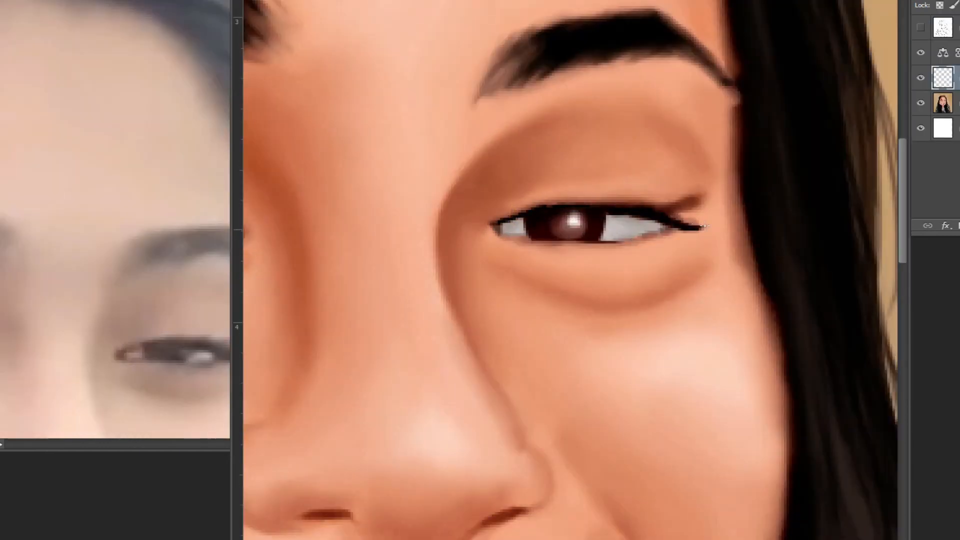
Finish the black outer lashes of the image-right eye and merge the eyeliner layer into the portrait
{"action": "left_click_drag", "start_coordinate": [500, 2], "coordinate": [520, 1]}
{"action": "left_click_drag", "start_coordinate": [350, 1], "coordinate": [516, 0]}
{"action": "left_click_drag", "start_coordinate": [709, 241], "coordinate": [665, 239]}
{"action": "scroll", "coordinate": [671, 274], "scroll_direction": "down", "scroll_amount": 3}
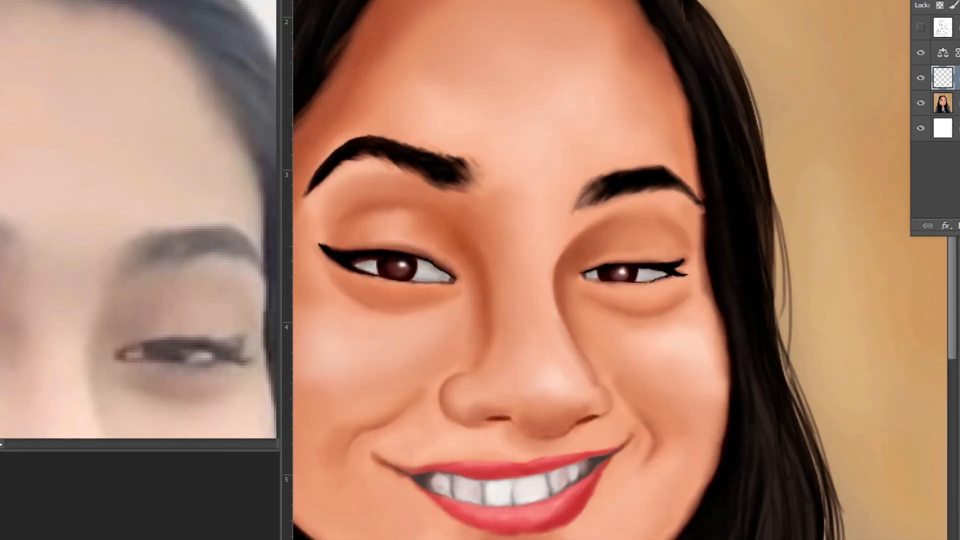
{"action": "scroll", "coordinate": [601, 343], "scroll_direction": "down", "scroll_amount": 3}
{"action": "scroll", "coordinate": [582, 263], "scroll_direction": "up", "scroll_amount": 3}
{"action": "key", "text": "ctrl+e"}
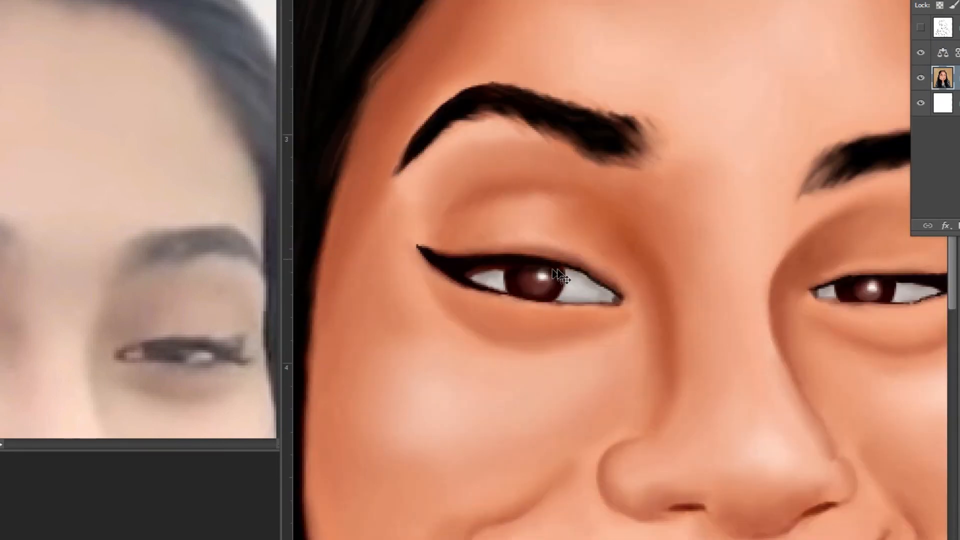
Create a new layer and brush soft pink blush over both cheeks, the chin and the nose bridge
{"action": "scroll", "coordinate": [511, 280], "scroll_direction": "up", "scroll_amount": 2}
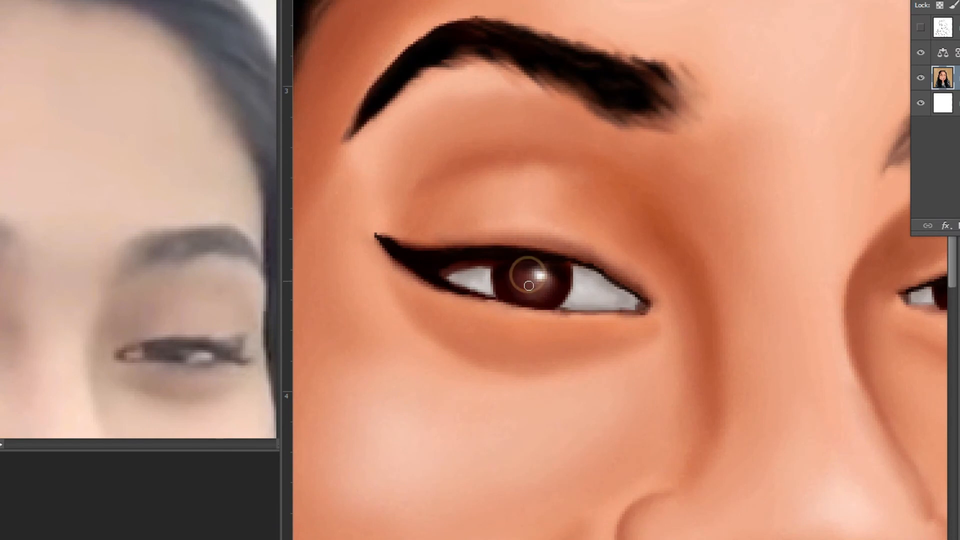
{"action": "scroll", "coordinate": [410, 246], "scroll_direction": "down", "scroll_amount": 3}
{"action": "scroll", "coordinate": [744, 301], "scroll_direction": "up", "scroll_amount": 4}
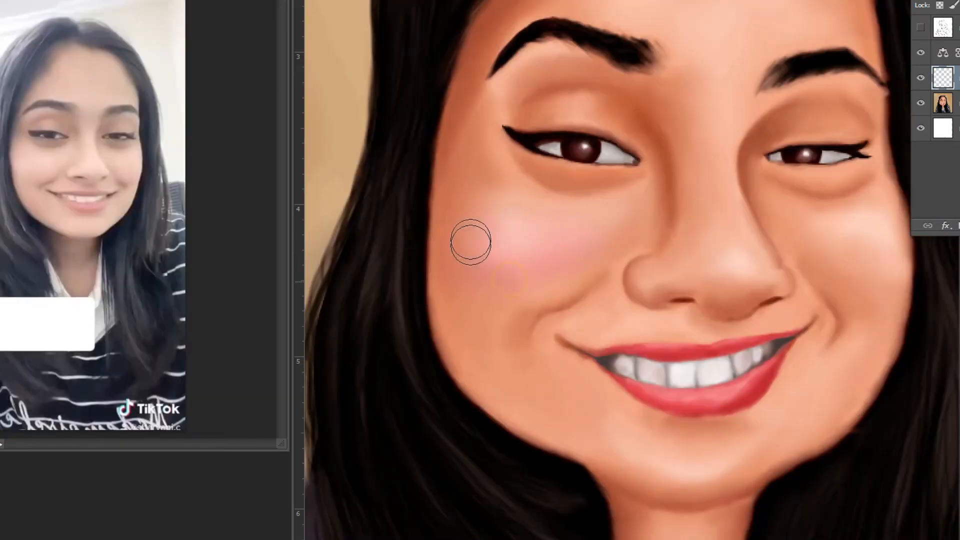
{"action": "left_click", "coordinate": [861, 242]}
{"action": "key", "text": "]"}
{"action": "left_click_drag", "start_coordinate": [634, 446], "coordinate": [757, 429]}
{"action": "left_click_drag", "start_coordinate": [737, 150], "coordinate": [738, 305]}
Brush a soft pink tint over the forehead with a larger brush and down the nose with a smaller one
{"action": "key", "text": "]"}
{"action": "key", "text": "]"}
{"action": "key", "text": "]"}
{"action": "key", "text": "]"}
{"action": "key", "text": "]"}
{"action": "key", "text": "]"}
{"action": "key", "text": "]"}
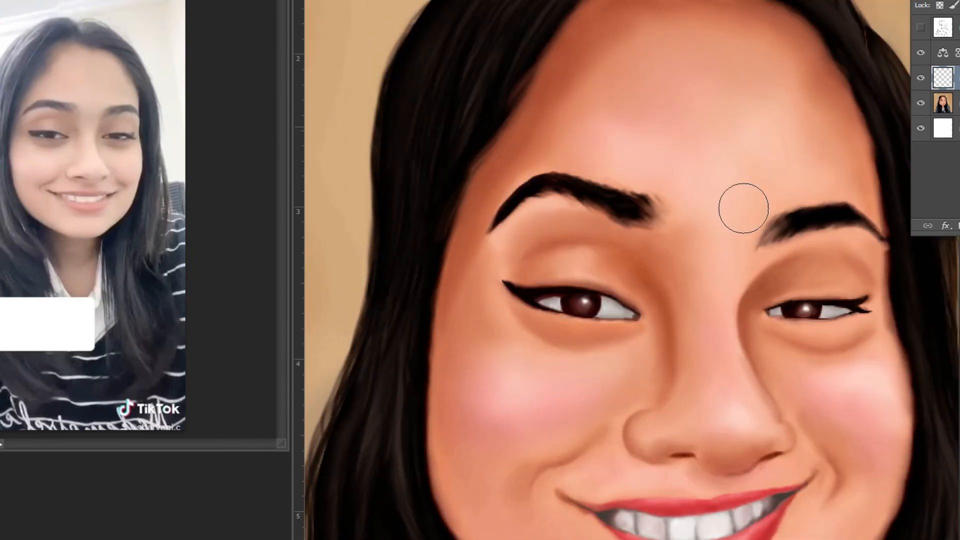
{"action": "left_click_drag", "start_coordinate": [670, 407], "coordinate": [634, 89]}
{"action": "key", "text": "["}
{"action": "key", "text": "["}
{"action": "key", "text": "["}
{"action": "left_click_drag", "start_coordinate": [704, 270], "coordinate": [699, 537]}
{"action": "right_click", "coordinate": [750, 94]}
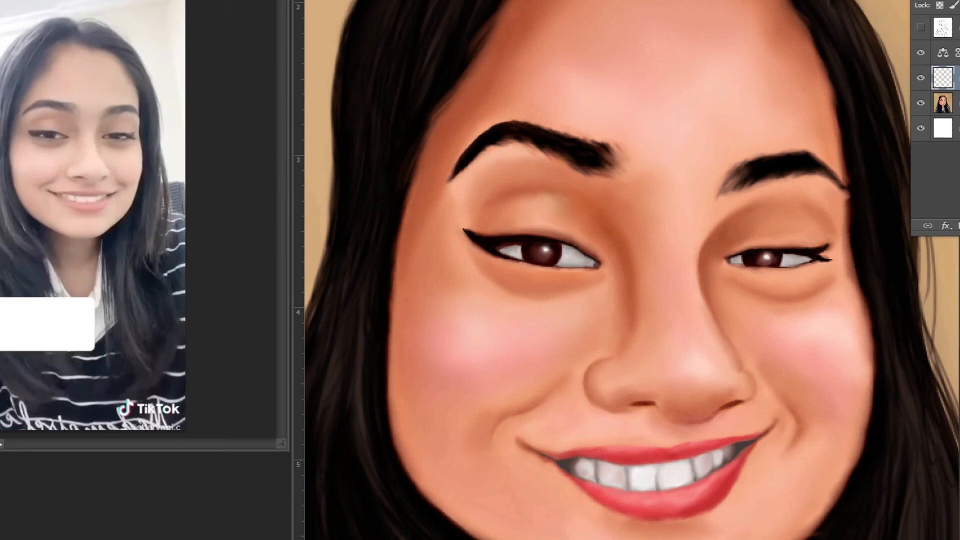
Add another layer and brush a muted olive tint on the eyelids, the side of the nose and beneath the lower lip
{"action": "key", "text": "ctrl+j"}
{"action": "scroll", "coordinate": [644, 339], "scroll_direction": "down", "scroll_amount": 3}
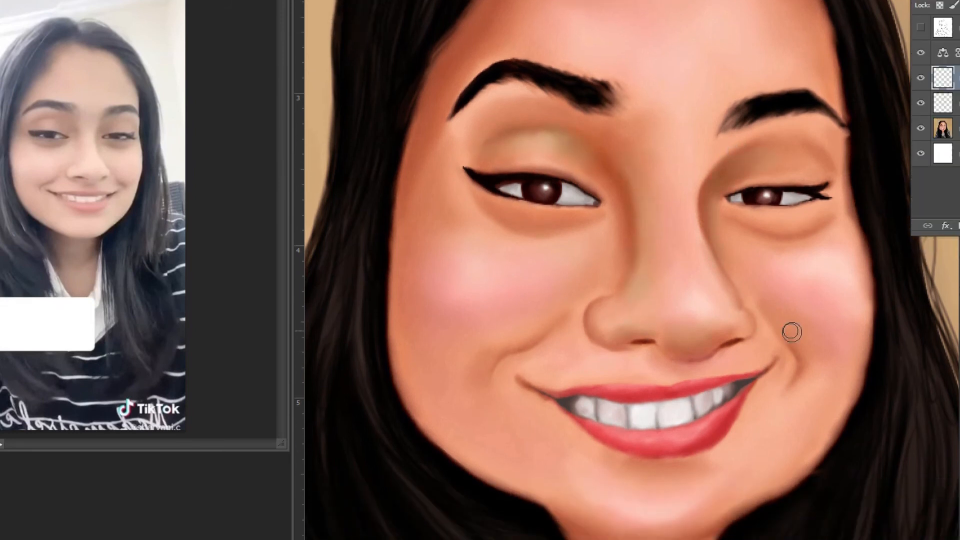
{"action": "scroll", "coordinate": [634, 425], "scroll_direction": "up", "scroll_amount": 4}
{"action": "scroll", "coordinate": [585, 349], "scroll_direction": "down", "scroll_amount": 5}
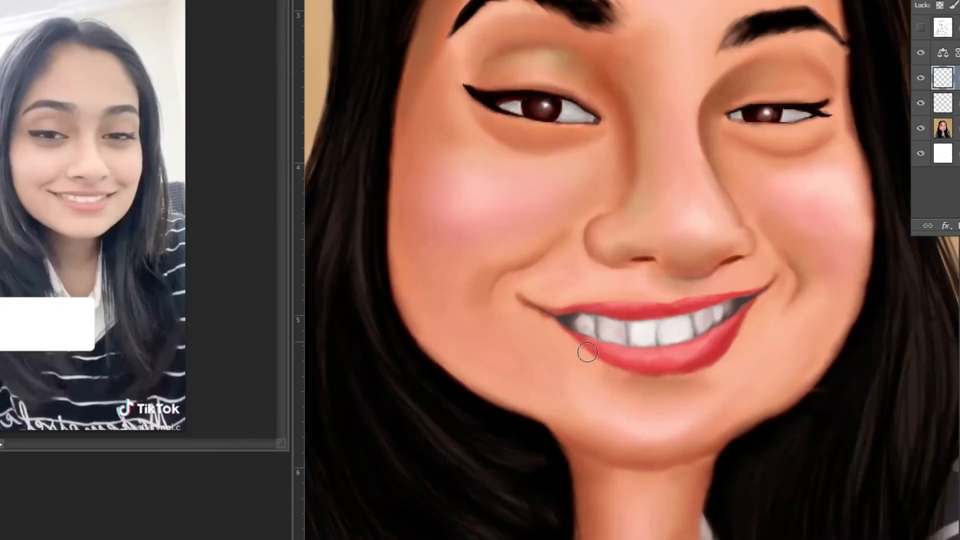
{"action": "scroll", "coordinate": [602, 307], "scroll_direction": "up", "scroll_amount": 3}
{"action": "key", "text": "ctrl+minus"}
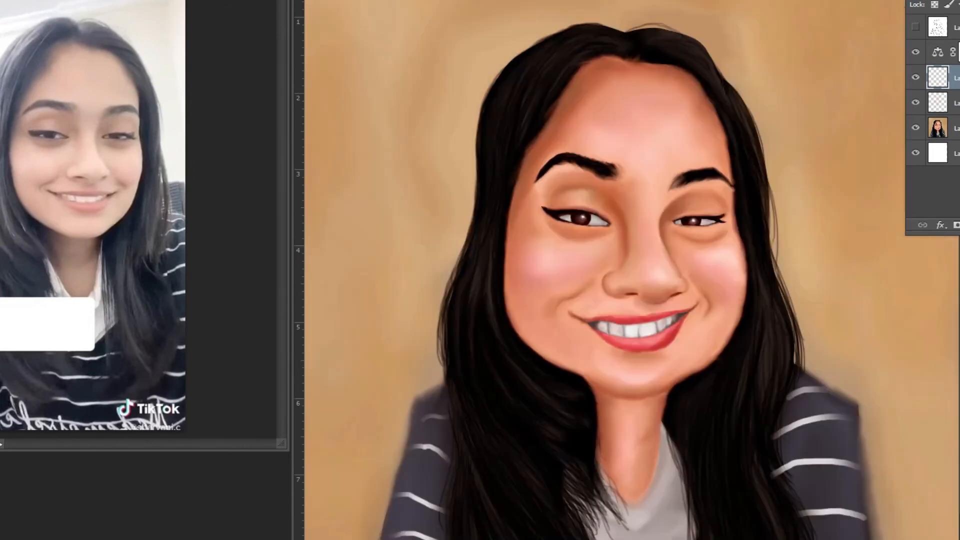
Create a new layer and brush a pale highlight over the blushed image-left cheek
{"action": "key", "text": "ctrl+plus"}
{"action": "key", "text": "ctrl+shift+alt+n"}
{"action": "key", "text": "Return"}
{"action": "key", "text": "Return"}
{"action": "key", "text": "Return"}
{"action": "left_click_drag", "start_coordinate": [472, 320], "coordinate": [437, 294]}
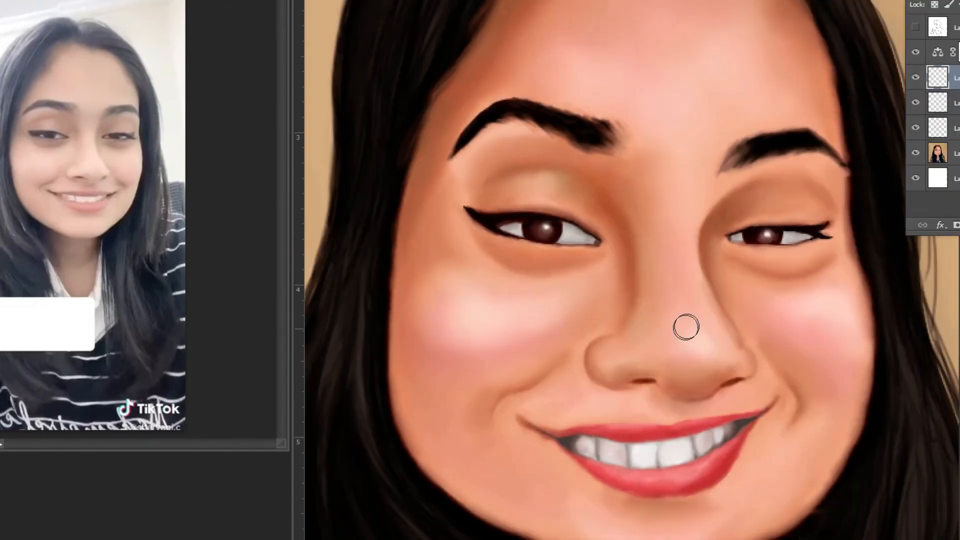
Brush pale highlights along the nose bridge, forehead, chin and neck
{"action": "left_click_drag", "start_coordinate": [678, 230], "coordinate": [683, 168]}
{"action": "left_click_drag", "start_coordinate": [676, 165], "coordinate": [663, 312]}
{"action": "mouse_move", "coordinate": [615, 161]}
{"action": "left_mouse_down"}
{"action": "mouse_move", "coordinate": [560, 125]}
{"action": "mouse_move", "coordinate": [624, 148]}
{"action": "mouse_move", "coordinate": [715, 130]}
{"action": "left_mouse_up"}
{"action": "key", "text": "ctrl+minus"}
{"action": "left_click", "coordinate": [631, 381], "text": "ctrl"}
{"action": "left_click_drag", "start_coordinate": [636, 480], "coordinate": [632, 400]}
{"action": "key", "text": "ctrl+minus"}
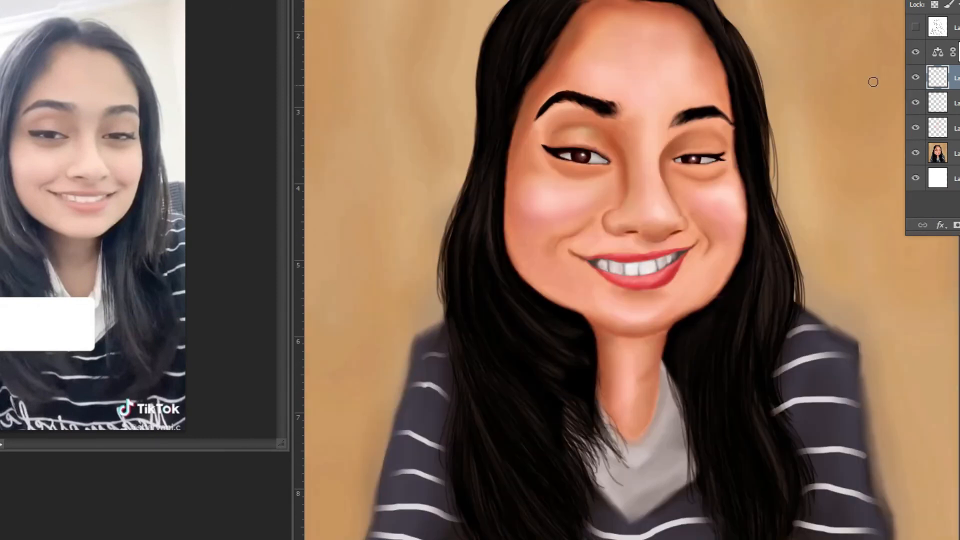
Merge the three face tint and highlight layers down into the portrait layer
{"action": "key", "text": "ctrl+e"}
{"action": "key", "text": "ctrl+e"}
{"action": "key", "text": "ctrl+e"}
{"action": "scroll", "coordinate": [635, 150], "scroll_direction": "up", "scroll_amount": 2}
{"action": "scroll", "coordinate": [634, 151], "scroll_direction": "down", "scroll_amount": 2}
Shade the striped sweater's sleeves and front with dark purple on a new layer and merge it into the portrait
{"action": "key", "text": "ctrl+shift+n"}
{"action": "left_click", "coordinate": [418, 465], "text": "ctrl"}
{"action": "left_click_drag", "start_coordinate": [447, 371], "coordinate": [450, 383]}
{"action": "left_click_drag", "start_coordinate": [468, 317], "coordinate": [459, 263]}
{"action": "key", "text": "ctrl+minus"}
{"action": "mouse_move", "coordinate": [425, 477]}
{"action": "left_mouse_down"}
{"action": "mouse_move", "coordinate": [446, 499]}
{"action": "mouse_move", "coordinate": [431, 530]}
{"action": "mouse_move", "coordinate": [403, 537]}
{"action": "left_mouse_up"}
{"action": "left_click_drag", "start_coordinate": [681, 489], "coordinate": [642, 532]}
{"action": "mouse_move", "coordinate": [785, 385]}
{"action": "left_mouse_down"}
{"action": "mouse_move", "coordinate": [820, 375]}
{"action": "mouse_move", "coordinate": [802, 388]}
{"action": "mouse_move", "coordinate": [820, 533]}
{"action": "left_mouse_up"}
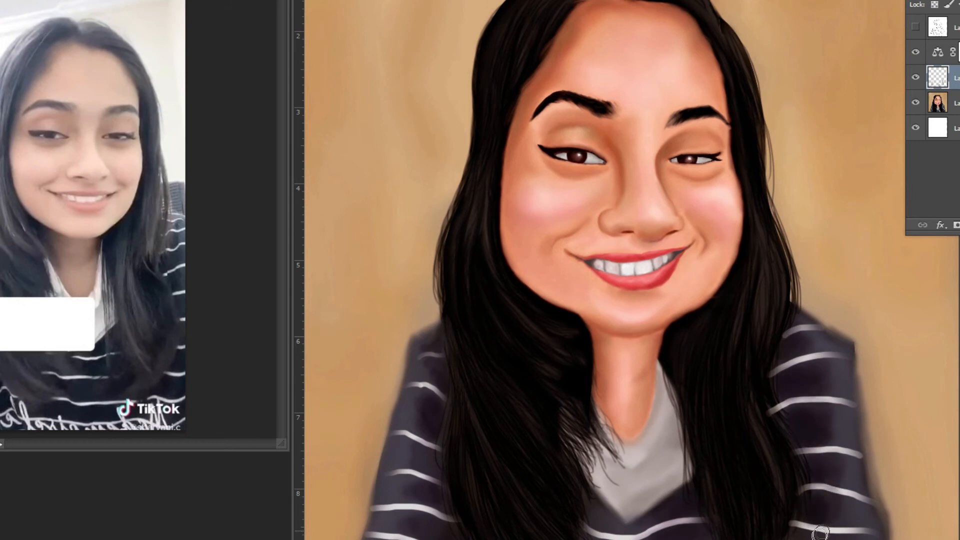
{"action": "key", "text": "ctrl+e"}
Blend the dark shading between the stripes of the sweater's image-left sleeve
{"action": "scroll", "coordinate": [421, 426], "scroll_direction": "up", "scroll_amount": 2}
{"action": "left_click_drag", "start_coordinate": [452, 260], "coordinate": [422, 276]}
{"action": "left_click_drag", "start_coordinate": [425, 385], "coordinate": [444, 430]}
{"action": "scroll", "coordinate": [444, 428], "scroll_direction": "down", "scroll_amount": 2}
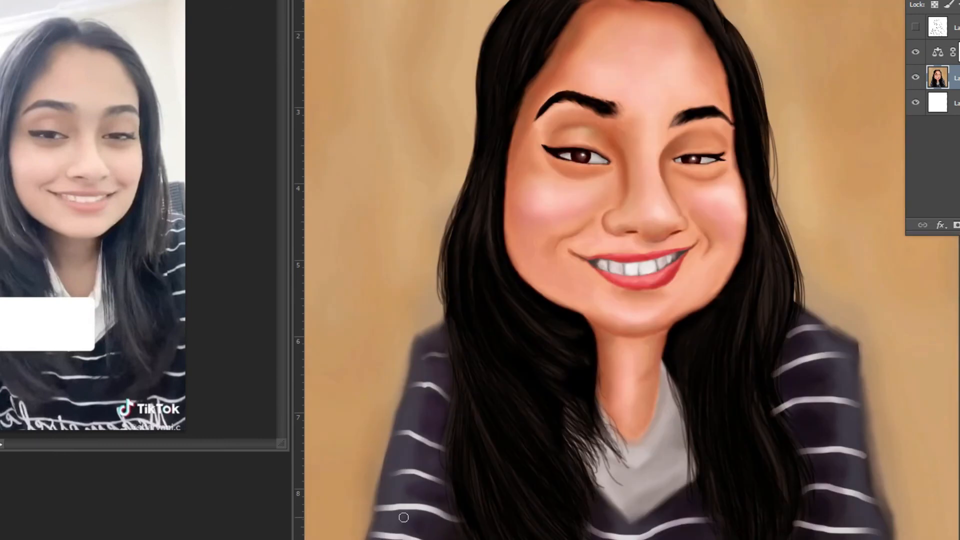
{"action": "scroll", "coordinate": [533, 420], "scroll_direction": "up", "scroll_amount": 2}
{"action": "scroll", "coordinate": [697, 502], "scroll_direction": "down", "scroll_amount": 2}
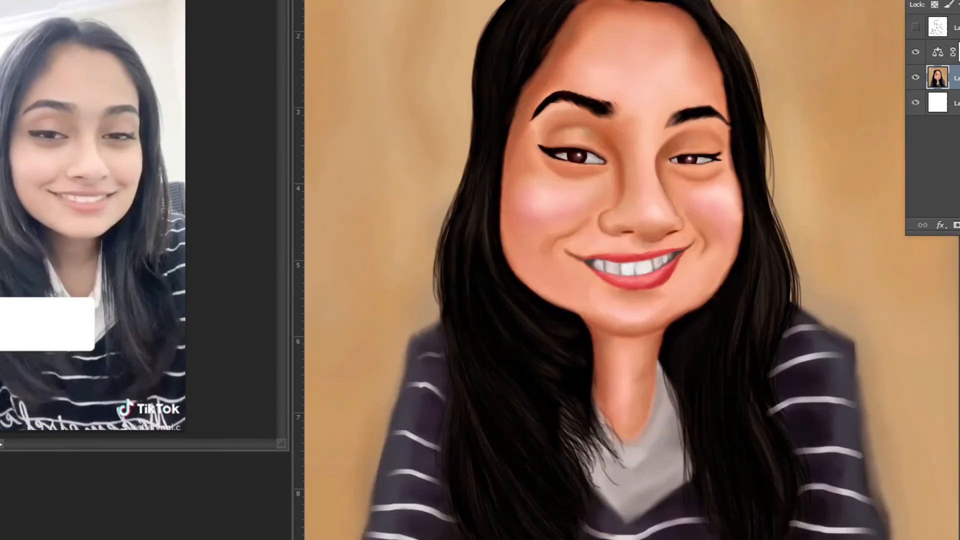
{"action": "scroll", "coordinate": [774, 298], "scroll_direction": "up", "scroll_amount": 2}
{"action": "scroll", "coordinate": [844, 469], "scroll_direction": "down", "scroll_amount": 2}
Outline the image-left shoulder and sleeve with a path, load it as a selection and clean up the blurry sleeve edge
{"action": "left_click", "coordinate": [438, 321]}
{"action": "left_click", "coordinate": [399, 395]}
{"action": "key", "text": "ctrl+minus"}
{"action": "left_click", "coordinate": [441, 517]}
{"action": "left_click", "coordinate": [430, 453]}
{"action": "left_click", "coordinate": [505, 338]}
{"action": "key", "text": "ctrl+Return"}
{"action": "key", "text": "ctrl+plus"}
{"action": "left_click_drag", "start_coordinate": [408, 345], "coordinate": [366, 535]}
{"action": "key", "text": "p"}
{"action": "key", "text": "ctrl+d"}
Trace the image-right shoulder and sleeve with a pen path and turn it into a selection
{"action": "left_click", "coordinate": [805, 310]}
{"action": "left_click", "coordinate": [839, 336]}
{"action": "left_click", "coordinate": [856, 348]}
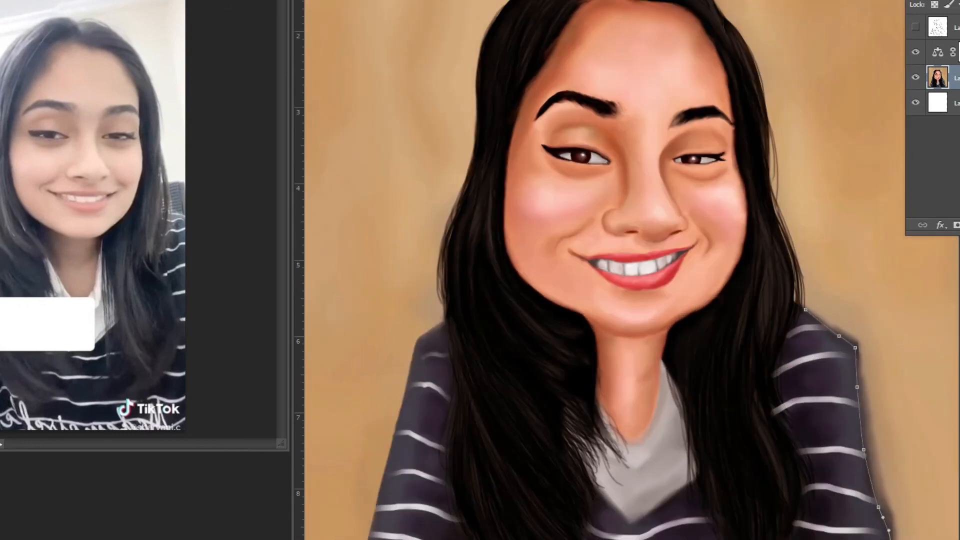
{"action": "key", "text": "ctrl+minus"}
{"action": "left_click", "coordinate": [750, 331]}
{"action": "key", "text": "ctrl+Return"}
{"action": "key", "text": "ctrl+plus"}
Clean the blurry outer edge of the image-right sleeve within the selection and deselect
{"action": "right_click", "coordinate": [806, 327]}
{"action": "left_click", "coordinate": [850, 43]}
{"action": "key", "text": "Return"}
{"action": "mouse_move", "coordinate": [857, 371]}
{"action": "left_mouse_down"}
{"action": "mouse_move", "coordinate": [899, 514]}
{"action": "mouse_move", "coordinate": [894, 376]}
{"action": "left_mouse_up"}
{"action": "key", "text": "ctrl+d"}
{"action": "scroll", "coordinate": [541, 195], "scroll_direction": "up", "scroll_amount": 2}
{"action": "key", "text": "ctrl+minus"}
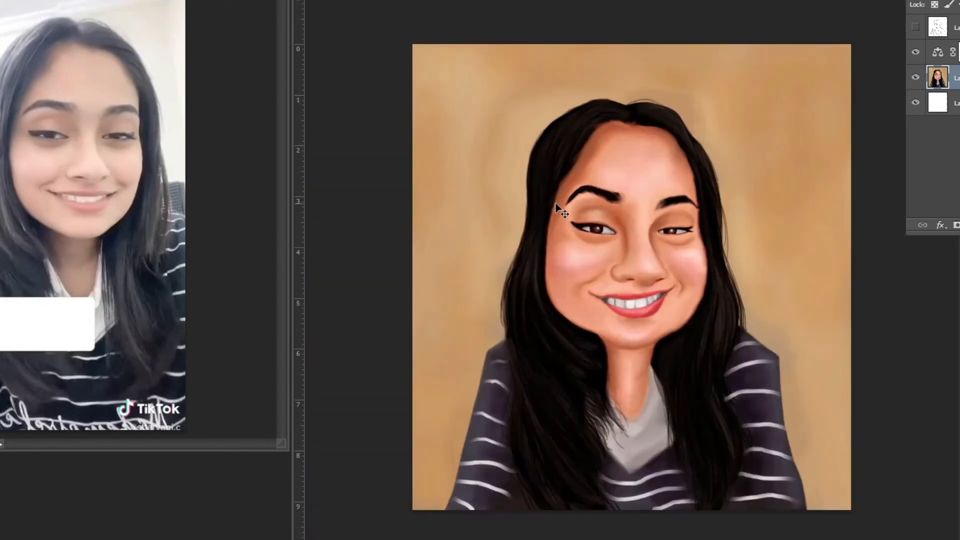
Create a new layer and paint soft mauve over the background on the image-left side of the hair
{"action": "key", "text": "ctrl+plus"}
{"action": "key", "text": "ctrl+shift+n"}
{"action": "mouse_move", "coordinate": [367, 93]}
{"action": "left_mouse_down"}
{"action": "mouse_move", "coordinate": [316, 188]}
{"action": "mouse_move", "coordinate": [469, 88]}
{"action": "left_mouse_up"}
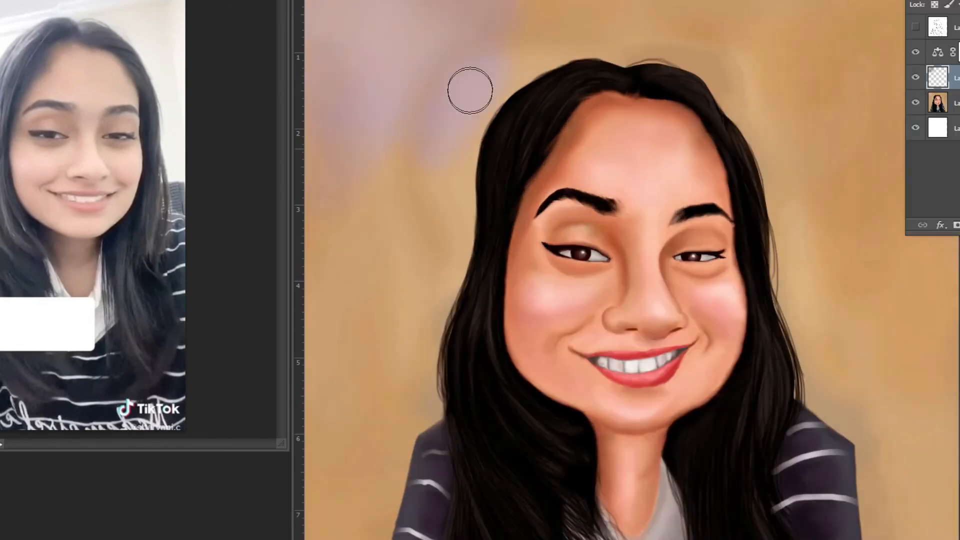
{"action": "key", "text": "ctrl+minus"}
{"action": "key", "text": "ctrl+plus"}
{"action": "left_click_drag", "start_coordinate": [422, 292], "coordinate": [452, 81]}
Extend the mauve paint across the top and image-right side of the background around the figure
{"action": "key", "text": "ctrl+minus"}
{"action": "key", "text": "ctrl+plus"}
{"action": "key", "text": "ctrl+minus"}
{"action": "left_click_drag", "start_coordinate": [525, 148], "coordinate": [728, 54]}
{"action": "key", "text": "ctrl+plus"}
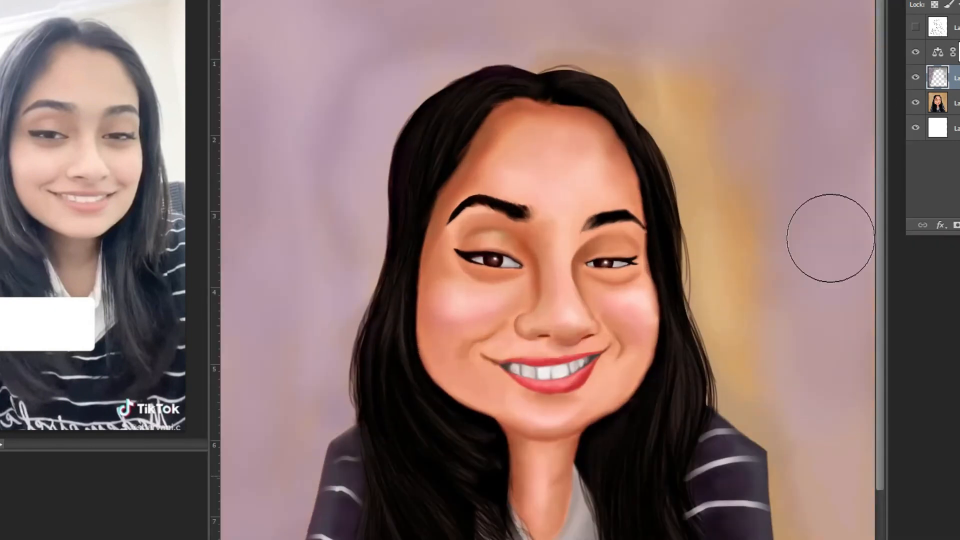
{"action": "key", "text": "ctrl+minus"}
{"action": "key", "text": "ctrl+plus"}
{"action": "key", "text": "ctrl+minus"}
{"action": "key", "text": "ctrl+plus"}
{"action": "key", "text": "ctrl+minus"}
{"action": "key", "text": "ctrl+plus"}
{"action": "key", "text": "ctrl+minus"}
Change the mauve layer's blend mode to one that darkens the background to brown
{"action": "key", "text": "v"}
{"action": "key", "text": "shift+plus"}
{"action": "key", "text": "shift+plus"}
{"action": "key", "text": "shift+plus"}
{"action": "key", "text": "ctrl+plus"}
{"action": "key", "text": "ctrl+minus"}
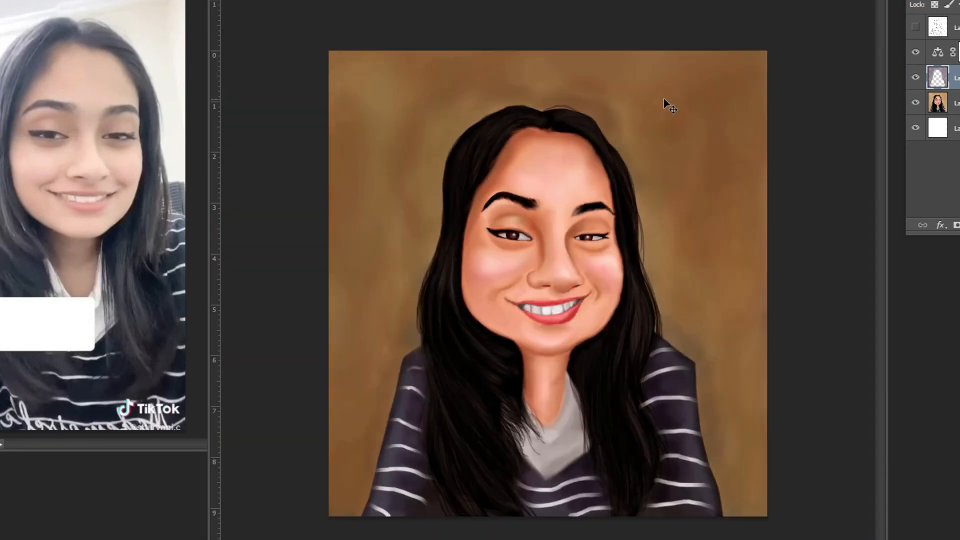
Create a new layer and paint a dark brown shadow on the background around the hair and image-right shoulder
{"action": "key", "text": "ctrl+plus"}
{"action": "key", "text": "ctrl+shift+n"}
{"action": "key", "text": "b"}
{"action": "mouse_move", "coordinate": [682, 108]}
{"action": "left_mouse_down"}
{"action": "mouse_move", "coordinate": [610, 74]}
{"action": "mouse_move", "coordinate": [705, 248]}
{"action": "left_mouse_up"}
{"action": "key", "text": "ctrl+minus"}
{"action": "mouse_move", "coordinate": [694, 358]}
{"action": "left_mouse_down"}
{"action": "mouse_move", "coordinate": [706, 429]}
{"action": "mouse_move", "coordinate": [669, 311]}
{"action": "left_mouse_up"}
{"action": "left_click_drag", "start_coordinate": [542, 103], "coordinate": [475, 118]}
{"action": "key", "text": "ctrl+plus"}
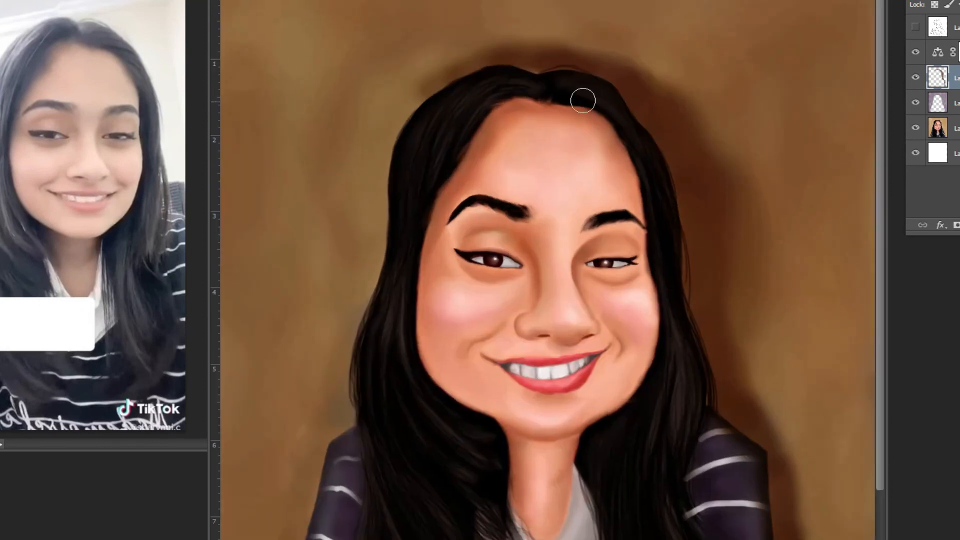
{"action": "scroll", "coordinate": [683, 365], "scroll_direction": "down", "scroll_amount": 2}
{"action": "mouse_move", "coordinate": [699, 318]}
{"action": "left_mouse_down"}
{"action": "mouse_move", "coordinate": [745, 372]}
{"action": "mouse_move", "coordinate": [776, 525]}
{"action": "left_mouse_up"}
{"action": "scroll", "coordinate": [777, 525], "scroll_direction": "up", "scroll_amount": 2}
Erase the outer edge of the dark shadow around the hair and image-right sleeve to narrow it
{"action": "key", "text": "e"}
{"action": "left_click_drag", "start_coordinate": [445, 70], "coordinate": [759, 332]}
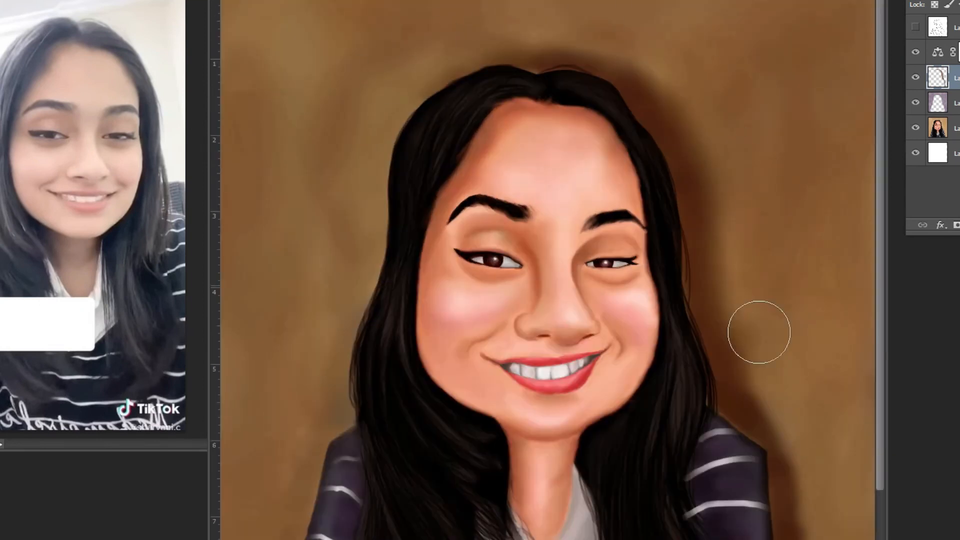
{"action": "key", "text": "ctrl+minus"}
{"action": "left_click_drag", "start_coordinate": [698, 286], "coordinate": [714, 495]}
Brush darker brown shading into the outer areas of the background
{"action": "key", "text": "b"}
{"action": "left_click_drag", "start_coordinate": [350, 170], "coordinate": [404, 110]}
{"action": "left_click_drag", "start_coordinate": [759, 376], "coordinate": [746, 481]}
{"action": "left_click", "coordinate": [840, 162]}
{"action": "key", "text": "Return"}
Brush a lighter tan glow over the upper background on a new layer and rework the shading layer beneath it
{"action": "key", "text": "ctrl+shift+n"}
{"action": "mouse_move", "coordinate": [400, 105]}
{"action": "left_mouse_down"}
{"action": "mouse_move", "coordinate": [394, 170]}
{"action": "mouse_move", "coordinate": [395, 90]}
{"action": "mouse_move", "coordinate": [534, 83]}
{"action": "mouse_move", "coordinate": [515, 64]}
{"action": "mouse_move", "coordinate": [699, 39]}
{"action": "left_mouse_up"}
{"action": "left_click", "coordinate": [955, 103]}
{"action": "left_click_drag", "start_coordinate": [661, 165], "coordinate": [672, 265]}
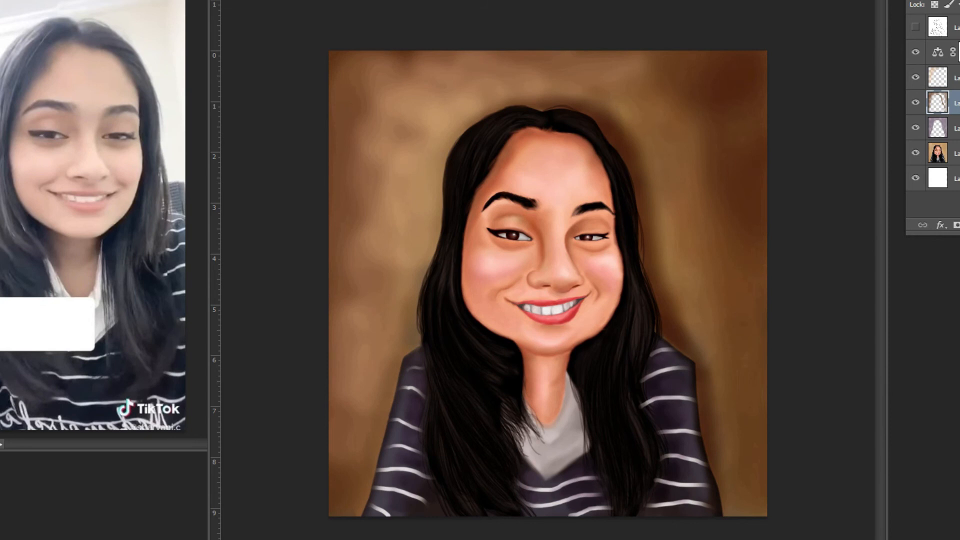
{"action": "mouse_move", "coordinate": [384, 103]}
{"action": "left_mouse_down"}
{"action": "mouse_move", "coordinate": [401, 217]}
{"action": "mouse_move", "coordinate": [362, 391]}
{"action": "mouse_move", "coordinate": [375, 144]}
{"action": "mouse_move", "coordinate": [450, 49]}
{"action": "left_mouse_up"}
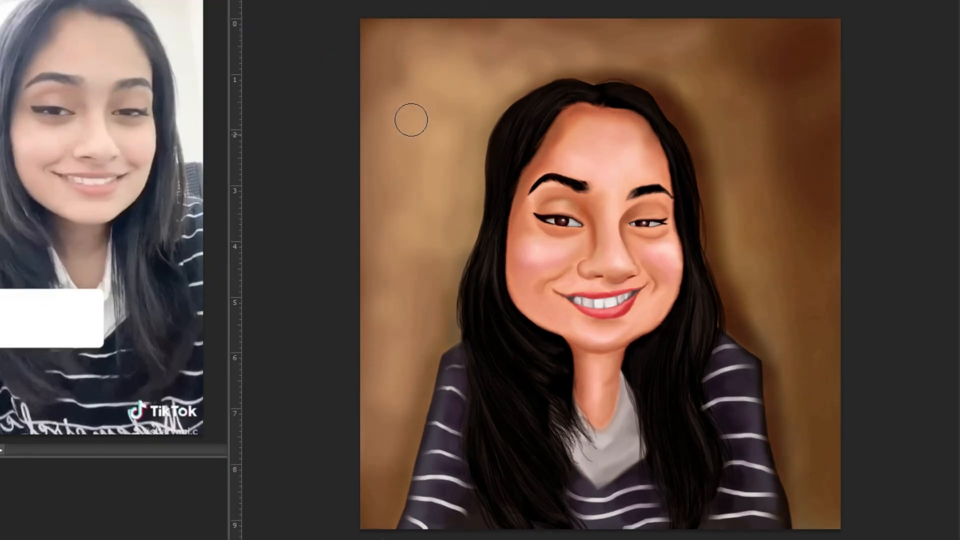
Soften the dark image-right background with lighter brown, using a large brush at the edge and a smaller one near the hair
{"action": "key", "text": "]"}
{"action": "key", "text": "]"}
{"action": "key", "text": "]"}
{"action": "mouse_move", "coordinate": [775, 60]}
{"action": "left_mouse_down"}
{"action": "mouse_move", "coordinate": [830, 56]}
{"action": "mouse_move", "coordinate": [720, 66]}
{"action": "mouse_move", "coordinate": [851, 472]}
{"action": "left_mouse_up"}
{"action": "key", "text": "ctrl+plus"}
{"action": "key", "text": "["}
{"action": "key", "text": "["}
{"action": "key", "text": "["}
{"action": "left_click_drag", "start_coordinate": [791, 210], "coordinate": [808, 192]}
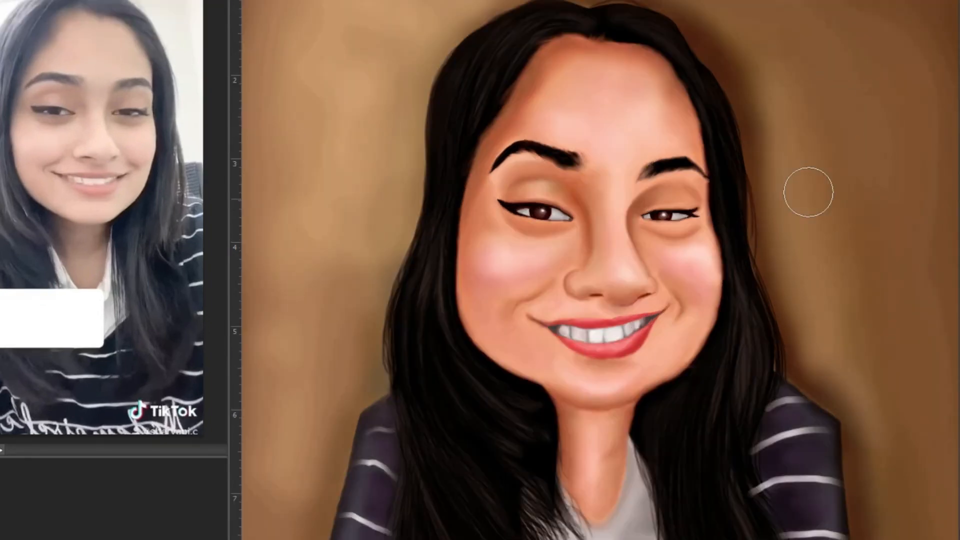
Sample a warm skin tone from the forehead and brush it over the background all around the figure
{"action": "key", "text": "ctrl+minus"}
{"action": "left_click", "coordinate": [561, 140], "text": "alt"}
{"action": "mouse_move", "coordinate": [408, 99]}
{"action": "left_mouse_down"}
{"action": "mouse_move", "coordinate": [380, 211]}
{"action": "mouse_move", "coordinate": [383, 122]}
{"action": "mouse_move", "coordinate": [401, 339]}
{"action": "mouse_move", "coordinate": [675, 37]}
{"action": "mouse_move", "coordinate": [821, 137]}
{"action": "mouse_move", "coordinate": [718, 145]}
{"action": "mouse_move", "coordinate": [831, 510]}
{"action": "left_mouse_up"}
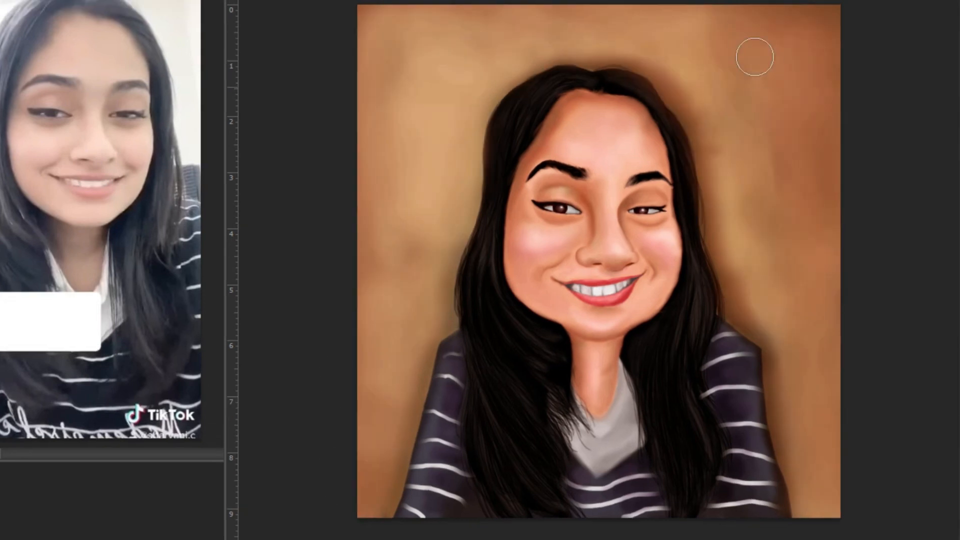
{"action": "mouse_move", "coordinate": [760, 140]}
{"action": "left_mouse_down"}
{"action": "mouse_move", "coordinate": [760, 116]}
{"action": "mouse_move", "coordinate": [714, 167]}
{"action": "mouse_move", "coordinate": [762, 307]}
{"action": "mouse_move", "coordinate": [748, 296]}
{"action": "mouse_move", "coordinate": [756, 266]}
{"action": "mouse_move", "coordinate": [742, 66]}
{"action": "mouse_move", "coordinate": [701, 81]}
{"action": "mouse_move", "coordinate": [674, 63]}
{"action": "mouse_move", "coordinate": [678, 75]}
{"action": "mouse_move", "coordinate": [750, 86]}
{"action": "left_mouse_up"}
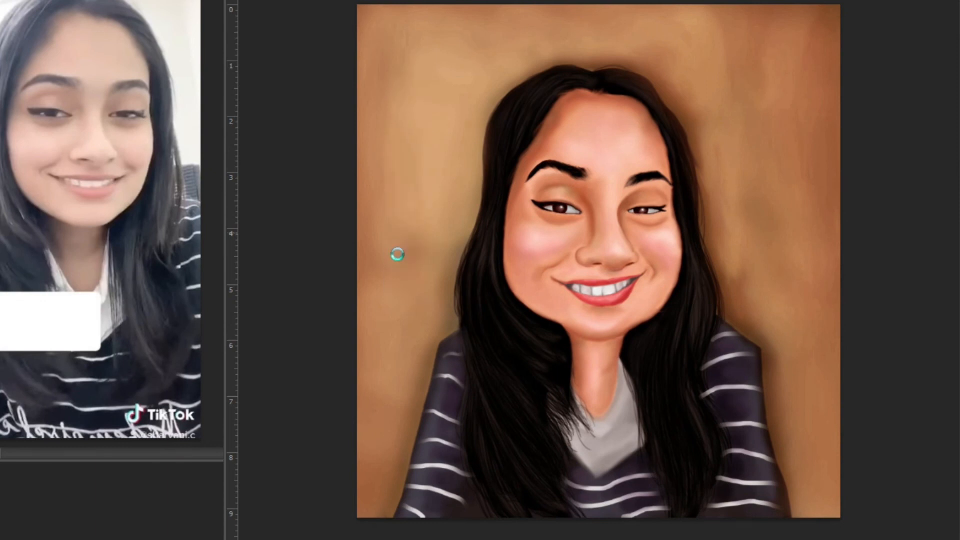
{"action": "left_click_drag", "start_coordinate": [397, 255], "coordinate": [410, 232]}
{"action": "mouse_move", "coordinate": [467, 44]}
{"action": "left_mouse_down"}
{"action": "mouse_move", "coordinate": [695, 20]}
{"action": "mouse_move", "coordinate": [811, 22]}
{"action": "mouse_move", "coordinate": [748, 96]}
{"action": "mouse_move", "coordinate": [769, 148]}
{"action": "mouse_move", "coordinate": [793, 350]}
{"action": "left_mouse_up"}
Blend the background beside the image-right hair with a smaller brush, then enlarge the brush again
{"action": "key", "text": "bracketleft"}
{"action": "key", "text": "bracketleft"}
{"action": "key", "text": "bracketleft"}
{"action": "scroll", "coordinate": [835, 364], "scroll_direction": "up", "scroll_amount": 1}
{"action": "left_click_drag", "start_coordinate": [806, 265], "coordinate": [808, 199]}
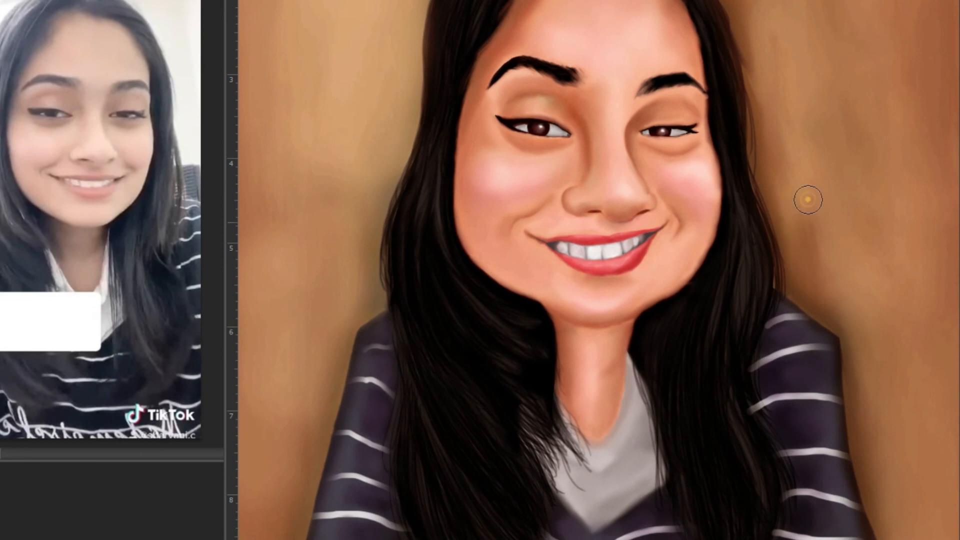
{"action": "scroll", "coordinate": [798, 192], "scroll_direction": "down", "scroll_amount": 1}
{"action": "key", "text": "bracketright"}
{"action": "key", "text": "bracketright"}
{"action": "key", "text": "bracketright"}
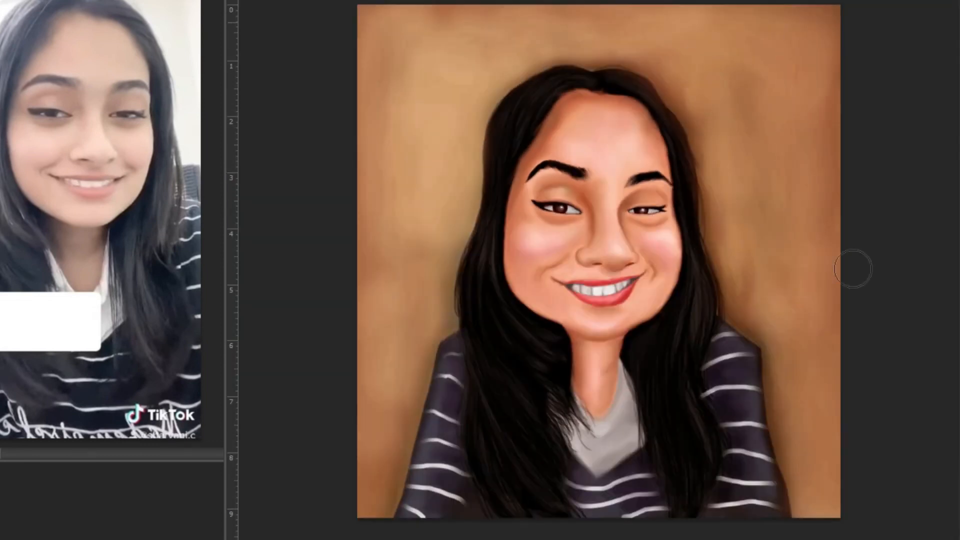
Brush dark shading along the image-left hairline of the forehead on the Multiply layer and merge it into the painting
{"action": "mouse_move", "coordinate": [555, 165]}
{"action": "left_mouse_down"}
{"action": "mouse_move", "coordinate": [540, 188]}
{"action": "mouse_move", "coordinate": [557, 160]}
{"action": "mouse_move", "coordinate": [645, 150]}
{"action": "mouse_move", "coordinate": [537, 160]}
{"action": "mouse_move", "coordinate": [438, 406]}
{"action": "left_mouse_up"}
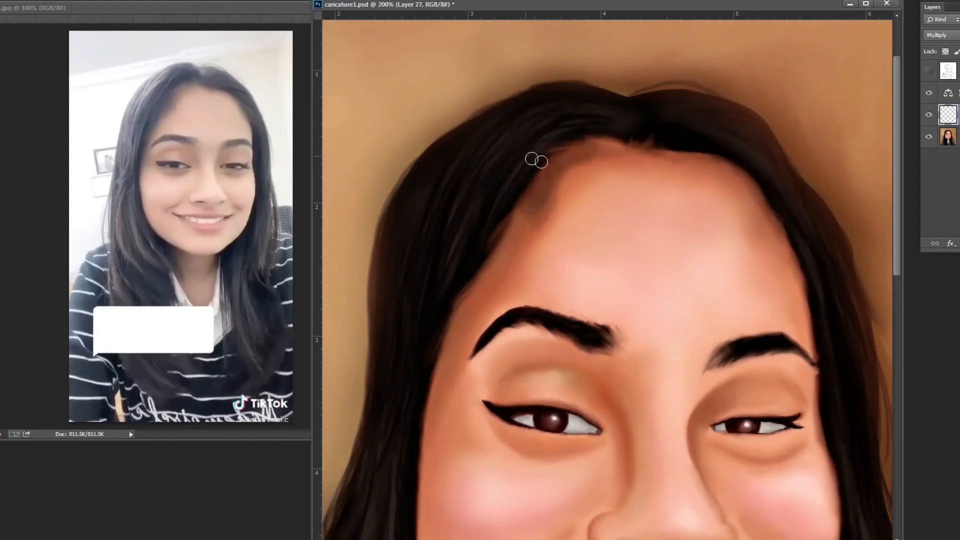
{"action": "left_click_drag", "start_coordinate": [542, 181], "coordinate": [524, 225]}
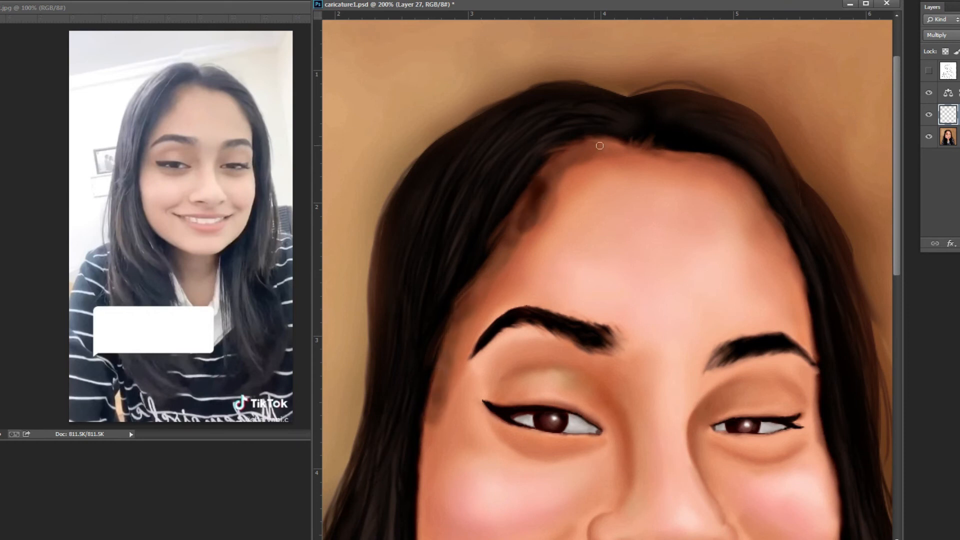
{"action": "left_click_drag", "start_coordinate": [554, 161], "coordinate": [510, 222]}
{"action": "key", "text": "ctrl+e"}
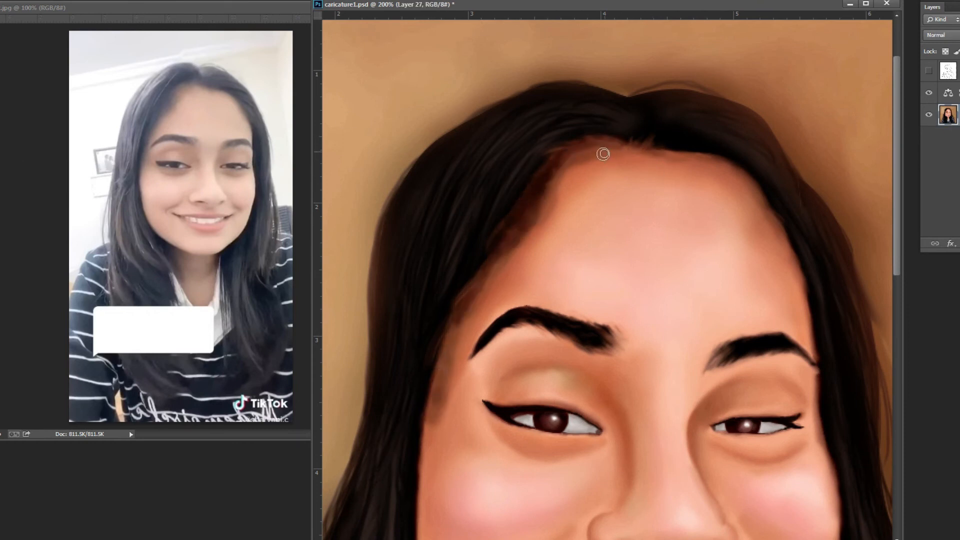
Blend the hairline shading into the skin from the forehead down to the image-left temple and save the document
{"action": "mouse_move", "coordinate": [565, 165]}
{"action": "left_mouse_down"}
{"action": "mouse_move", "coordinate": [525, 238]}
{"action": "mouse_move", "coordinate": [489, 276]}
{"action": "left_mouse_up"}
{"action": "left_click_drag", "start_coordinate": [535, 171], "coordinate": [448, 329]}
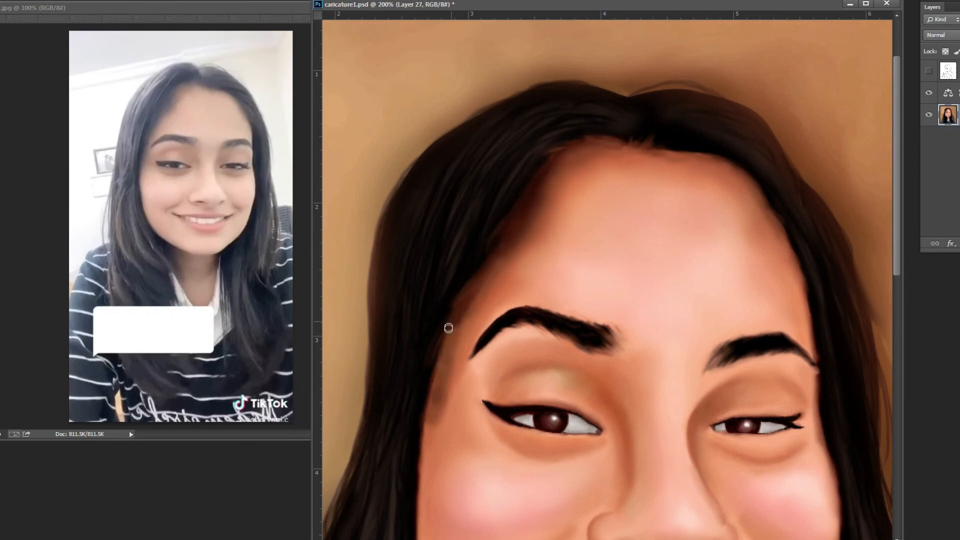
{"action": "left_click_drag", "start_coordinate": [445, 376], "coordinate": [435, 446]}
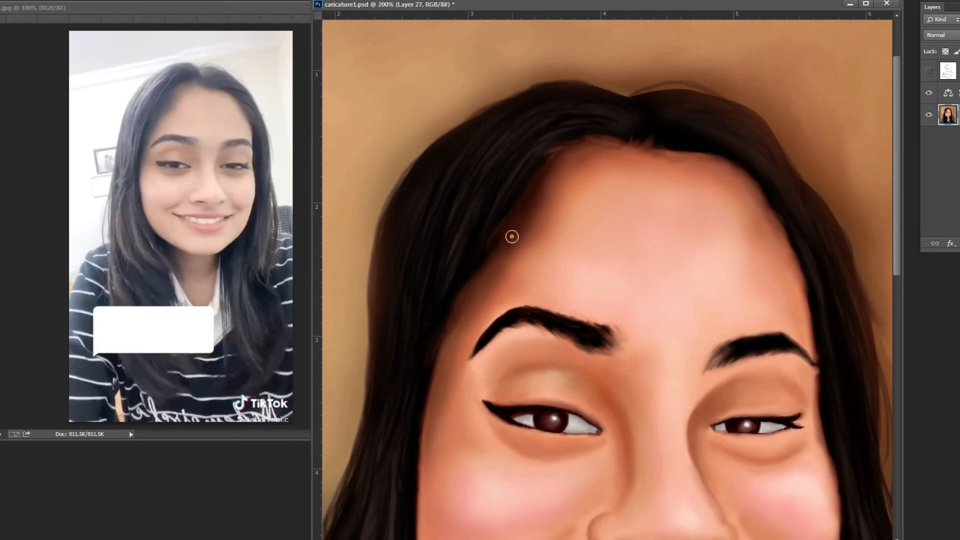
{"action": "key", "text": "ctrl+minus"}
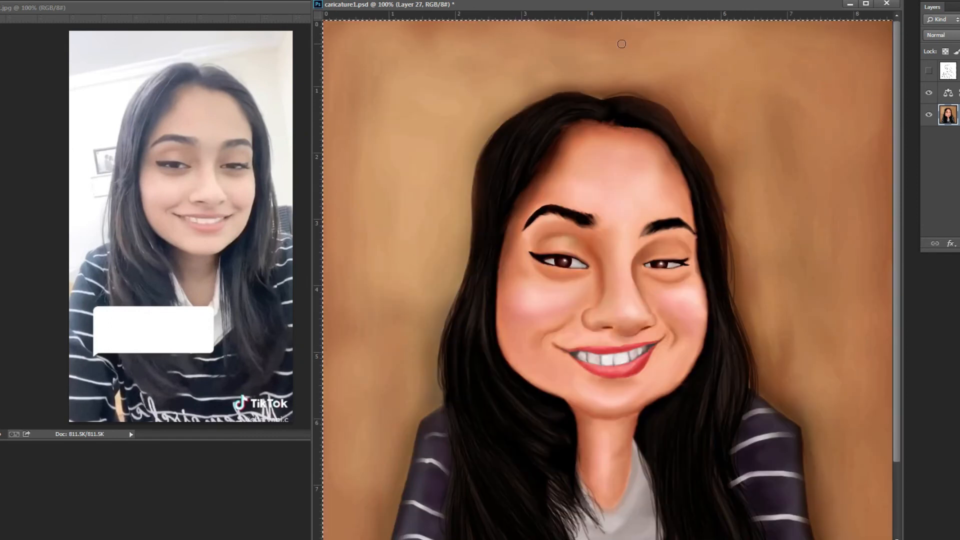
{"action": "left_click_drag", "start_coordinate": [645, 210], "coordinate": [645, 135]}
{"action": "key", "text": "ctrl+s"}
Soften the skin tones on the forehead, nose bridge and image-right eyelid with a larger brush
{"action": "key", "text": "ctrl+plus"}
{"action": "key", "text": "bracketright"}
{"action": "left_click_drag", "start_coordinate": [525, 125], "coordinate": [507, 92]}
{"action": "left_click_drag", "start_coordinate": [657, 160], "coordinate": [677, 207]}
{"action": "left_click_drag", "start_coordinate": [581, 290], "coordinate": [595, 266]}
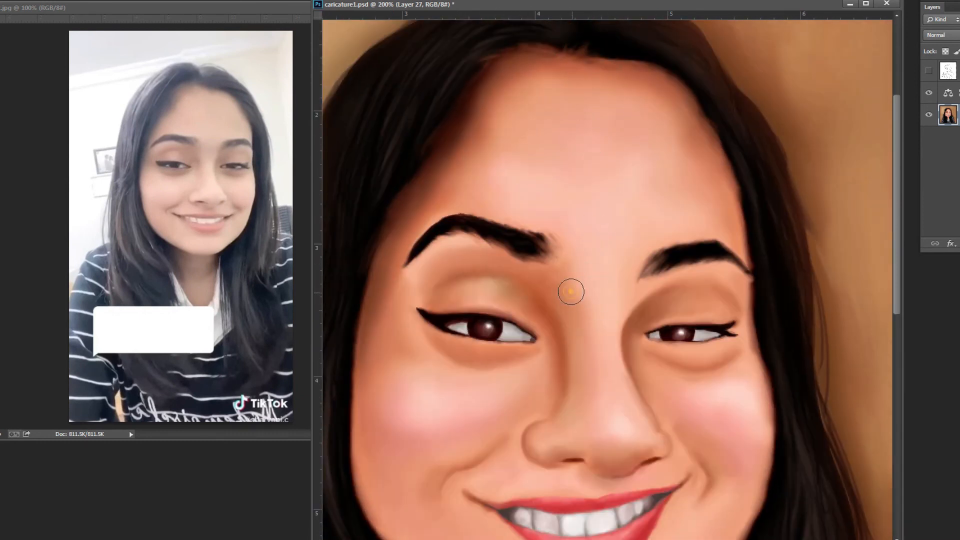
{"action": "key", "text": "ctrl+plus"}
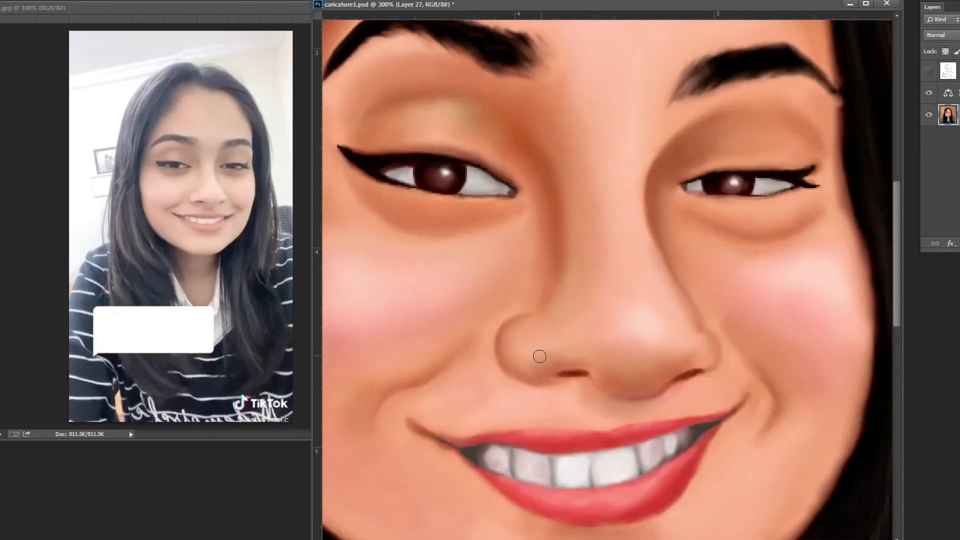
{"action": "left_click", "coordinate": [782, 145]}
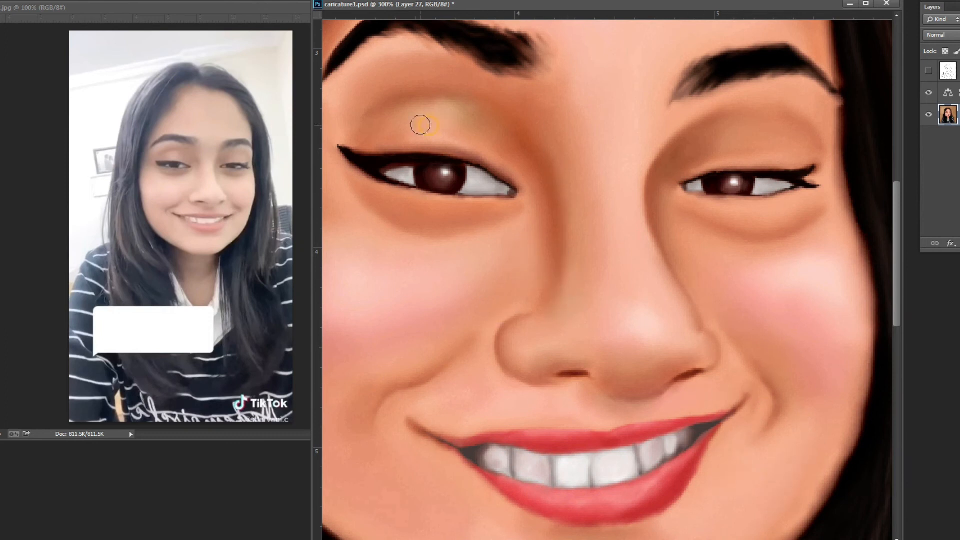
Retouch the upper teeth with a smaller brush
{"action": "key", "text": "bracketleft"}
{"action": "key", "text": "bracketleft"}
{"action": "left_click_drag", "start_coordinate": [496, 281], "coordinate": [591, 285]}
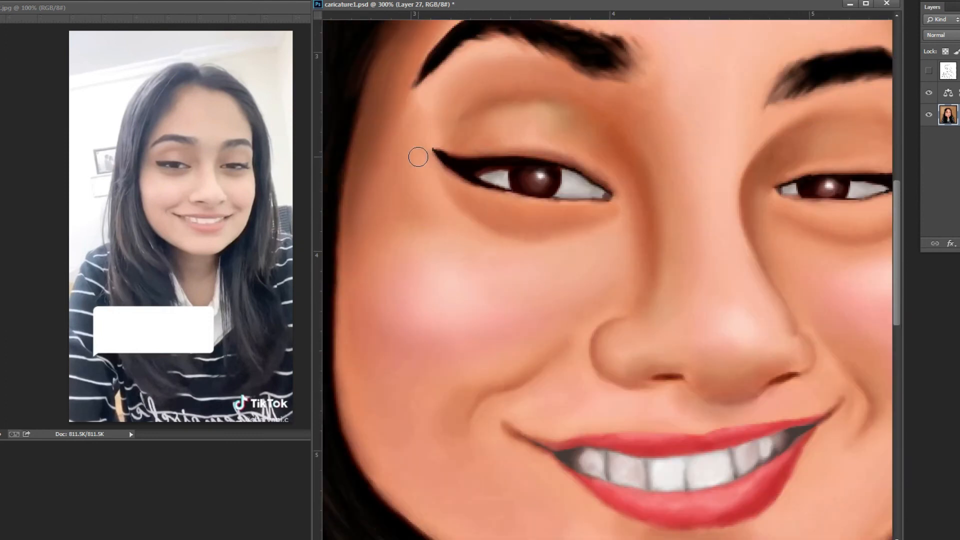
{"action": "key", "text": "bracketleft"}
{"action": "left_click_drag", "start_coordinate": [604, 464], "coordinate": [579, 371]}
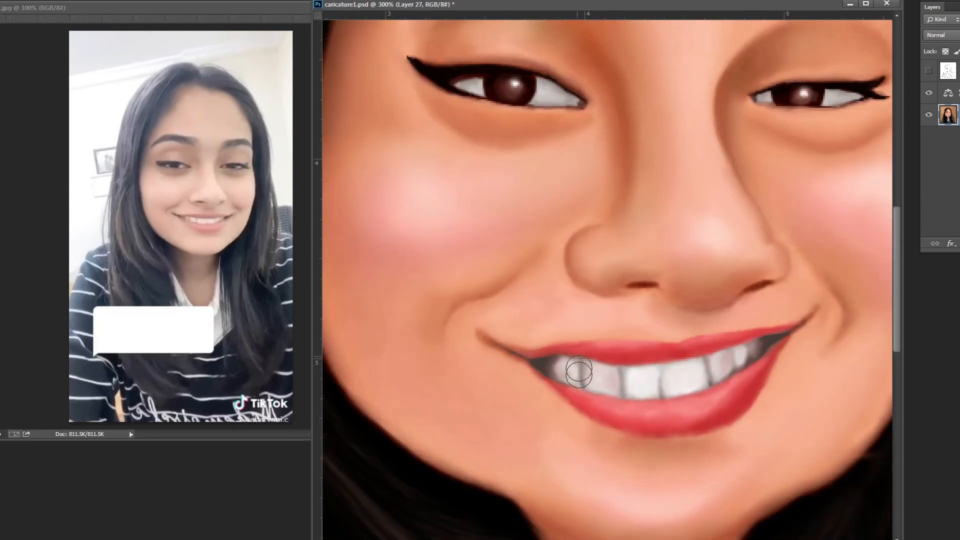
{"action": "left_click", "coordinate": [627, 375]}
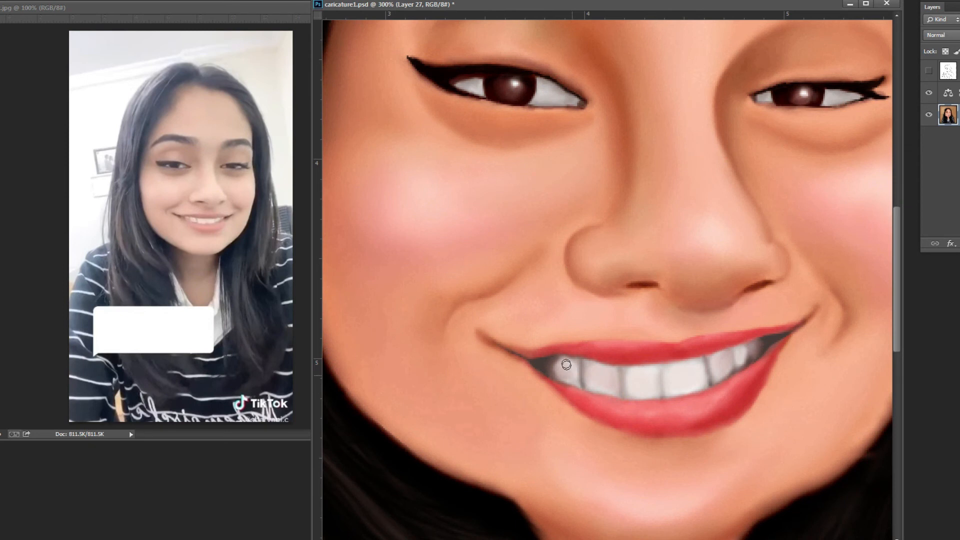
Add a new layer in Multiply mode and brush a warm shadow tint across the upper part of the teeth
{"action": "key", "text": "ctrl+shift+alt+n"}
{"action": "left_click", "coordinate": [941, 35]}
{"action": "left_click_drag", "start_coordinate": [631, 374], "coordinate": [701, 368]}
{"action": "left_click_drag", "start_coordinate": [715, 361], "coordinate": [745, 350]}
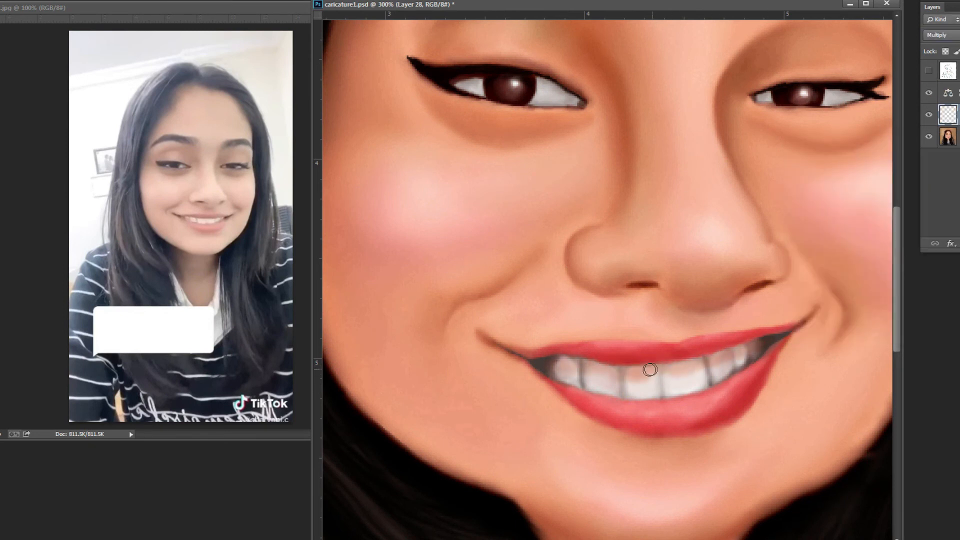
{"action": "left_click_drag", "start_coordinate": [618, 373], "coordinate": [591, 370]}
{"action": "left_click_drag", "start_coordinate": [575, 366], "coordinate": [556, 364]}
Reduce the saturation of the tooth tint with Hue/Saturation and brush more of it over the teeth
{"action": "key", "text": "ctrl+u"}
{"action": "left_click_drag", "start_coordinate": [858, 235], "coordinate": [817, 242]}
{"action": "key", "text": "Return"}
{"action": "left_click_drag", "start_coordinate": [637, 388], "coordinate": [721, 377]}
{"action": "left_click_drag", "start_coordinate": [608, 381], "coordinate": [587, 375]}
{"action": "key", "text": "ctrl+minus"}
{"action": "key", "text": "ctrl+minus"}
Add another new layer above the tooth tint and set it to Overlay mode
{"action": "key", "text": "ctrl+shift+alt+n"}
{"action": "left_click", "coordinate": [941, 35]}
{"action": "left_click", "coordinate": [936, 182]}
{"action": "key", "text": "ctrl+plus"}
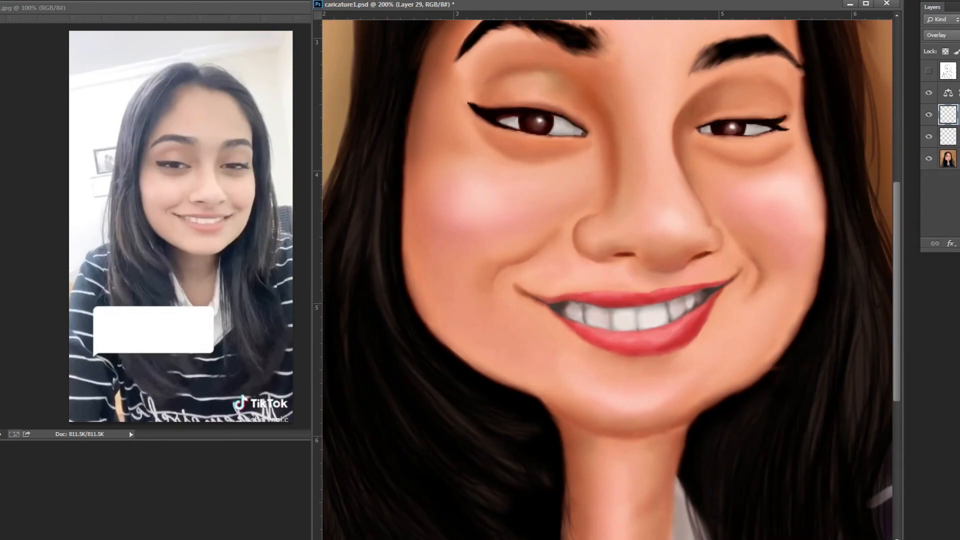
Add a Multiply layer, pick a new brush colour and shade the upper edge of the teeth from corner to corner
{"action": "key", "text": "ctrl+shift+alt+n"}
{"action": "left_click", "coordinate": [942, 35]}
{"action": "left_click", "coordinate": [937, 81]}
{"action": "left_click", "coordinate": [893, 178]}
{"action": "key", "text": "Return"}
{"action": "mouse_move", "coordinate": [570, 310]}
{"action": "left_mouse_down"}
{"action": "mouse_move", "coordinate": [673, 304]}
{"action": "mouse_move", "coordinate": [636, 314]}
{"action": "mouse_move", "coordinate": [688, 299]}
{"action": "left_mouse_up"}
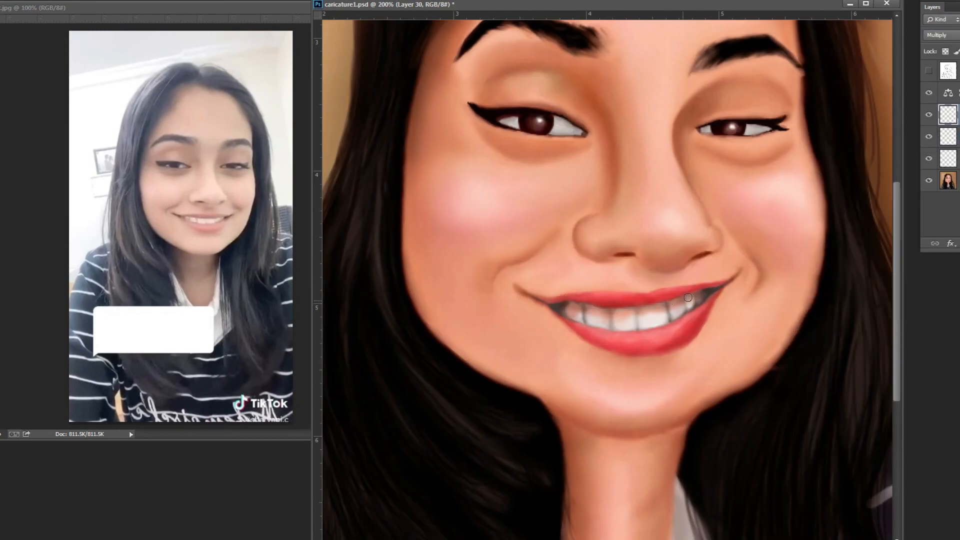
{"action": "key", "text": "ctrl+minus"}
{"action": "key", "text": "ctrl+plus"}
{"action": "left_click_drag", "start_coordinate": [579, 317], "coordinate": [535, 306]}
{"action": "key", "text": "ctrl+minus"}
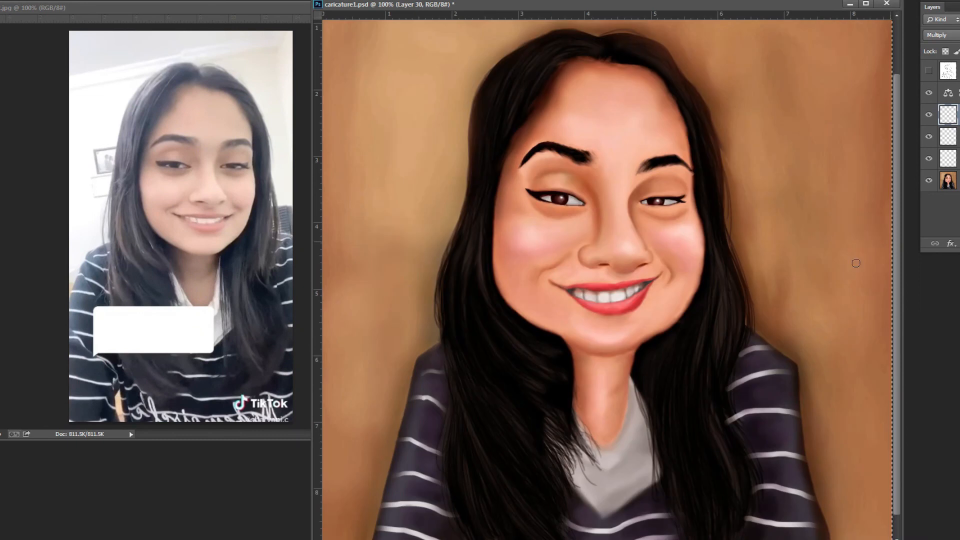
Add an Overlay layer and brush a warm orange glow along the image-right hair and face, the neck and the image-left cheek
{"action": "key", "text": "ctrl+shift+alt+n"}
{"action": "left_click", "coordinate": [941, 35]}
{"action": "left_click", "coordinate": [936, 182]}
{"action": "mouse_move", "coordinate": [656, 75]}
{"action": "left_mouse_down"}
{"action": "mouse_move", "coordinate": [669, 87]}
{"action": "mouse_move", "coordinate": [696, 295]}
{"action": "left_mouse_up"}
{"action": "left_click_drag", "start_coordinate": [645, 340], "coordinate": [628, 400]}
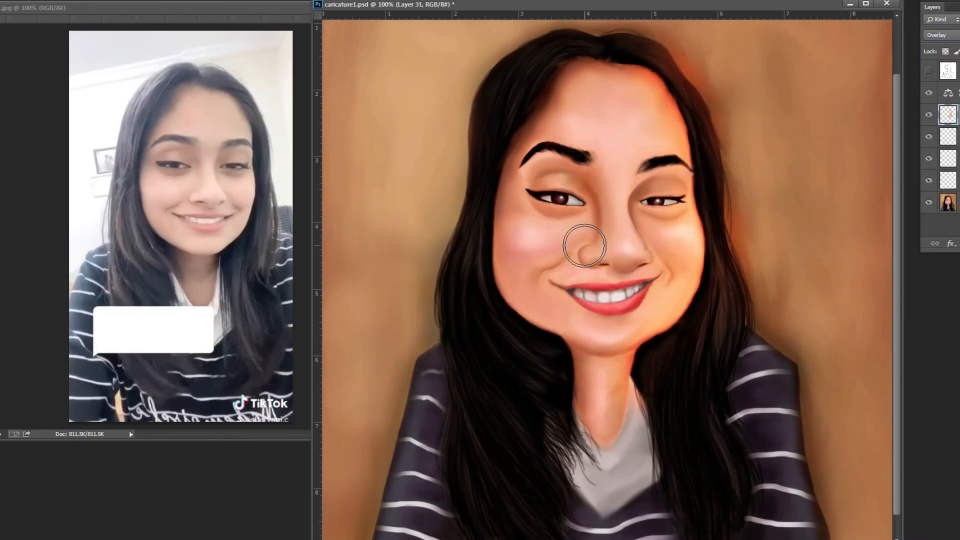
{"action": "left_click_drag", "start_coordinate": [585, 245], "coordinate": [547, 268]}
{"action": "key", "text": "ctrl+minus"}
{"action": "key", "text": "ctrl+plus"}
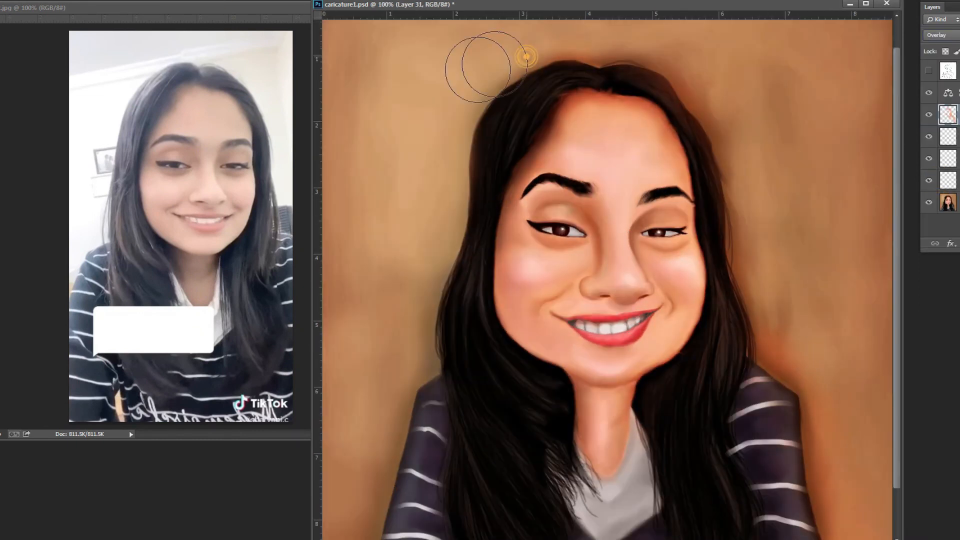
{"action": "key", "text": "ctrl+minus"}
{"action": "key", "text": "ctrl+plus"}
Shift the hue of the orange glow layer slightly with Hue/Saturation
{"action": "key", "text": "ctrl+u"}
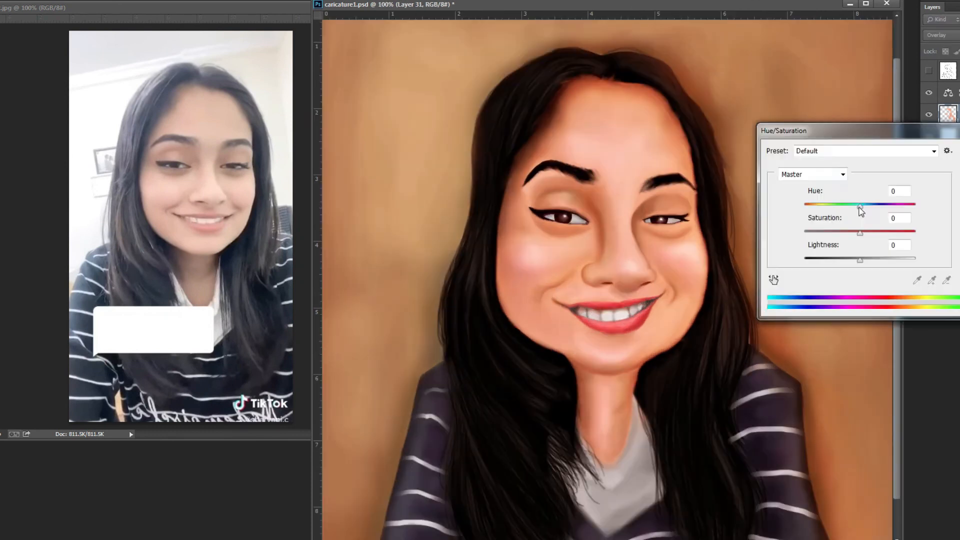
{"action": "left_click_drag", "start_coordinate": [860, 208], "coordinate": [866, 208]}
{"action": "key", "text": "Return"}
{"action": "key", "text": "ctrl+minus"}
{"action": "key", "text": "ctrl+plus"}
Brush white highlights onto the collar folds on a new layer and light purple highlights between the stripes of both sleeves
{"action": "key", "text": "ctrl+shift+alt+n"}
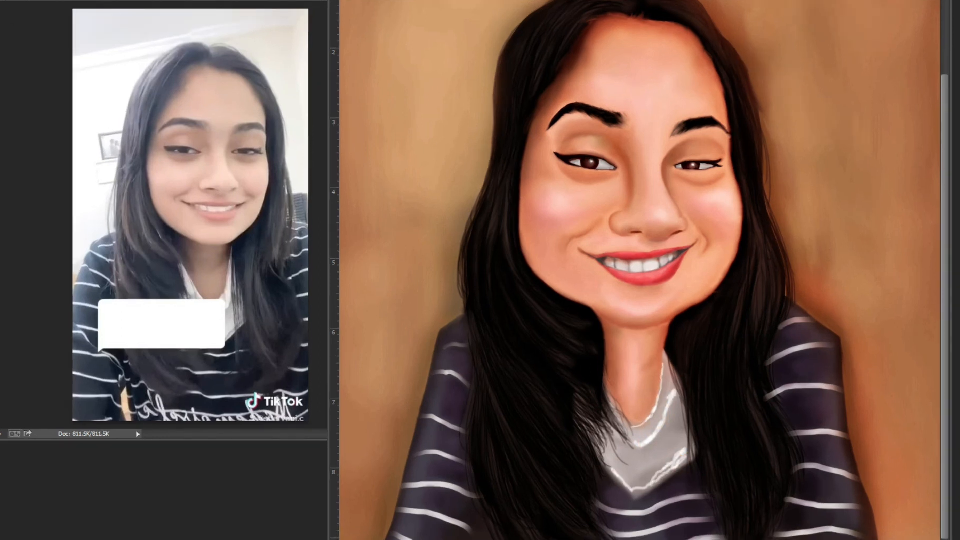
{"action": "mouse_move", "coordinate": [674, 431]}
{"action": "left_mouse_down"}
{"action": "mouse_move", "coordinate": [645, 460]}
{"action": "mouse_move", "coordinate": [650, 429]}
{"action": "left_mouse_up"}
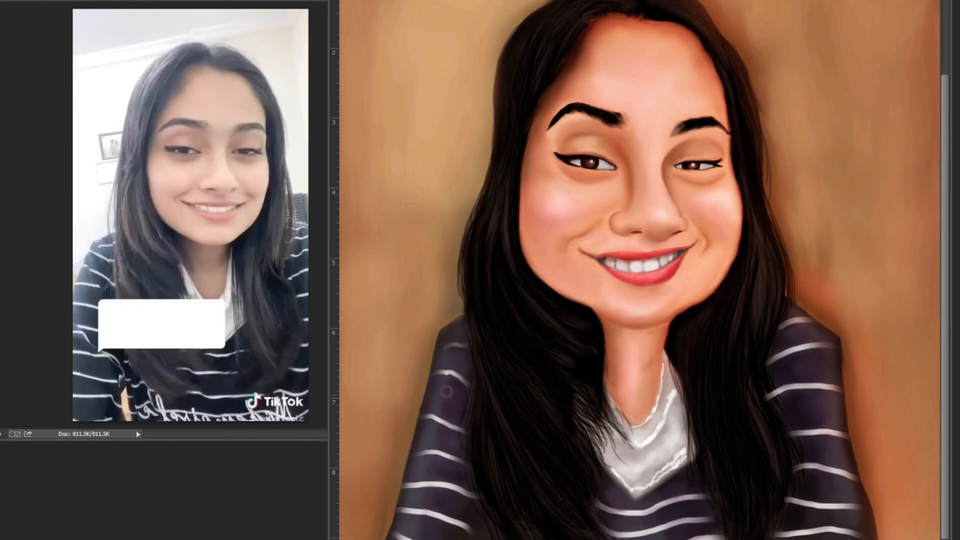
{"action": "left_click_drag", "start_coordinate": [441, 389], "coordinate": [434, 407]}
{"action": "left_click_drag", "start_coordinate": [445, 360], "coordinate": [451, 334]}
{"action": "left_click_drag", "start_coordinate": [431, 431], "coordinate": [425, 441]}
{"action": "mouse_move", "coordinate": [435, 468]}
{"action": "left_mouse_down"}
{"action": "mouse_move", "coordinate": [415, 468]}
{"action": "mouse_move", "coordinate": [412, 499]}
{"action": "left_mouse_up"}
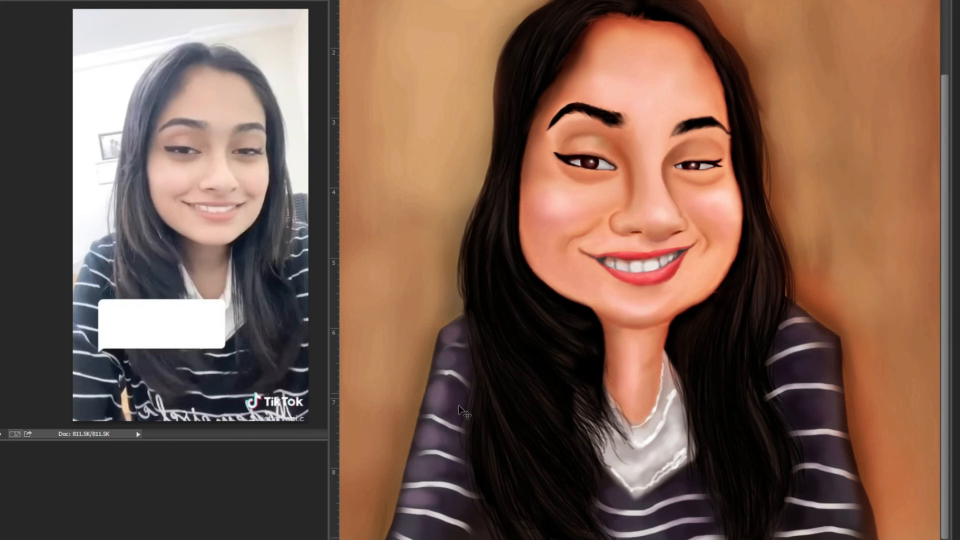
{"action": "mouse_move", "coordinate": [803, 356]}
{"action": "left_mouse_down"}
{"action": "mouse_move", "coordinate": [822, 334]}
{"action": "mouse_move", "coordinate": [847, 485]}
{"action": "left_mouse_up"}
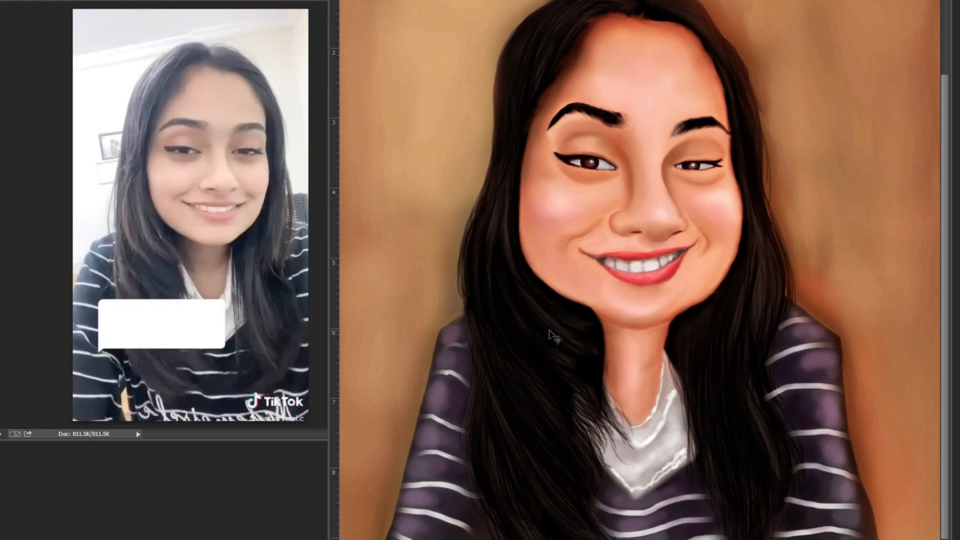
Blend the purple highlights smoothly into the fabric of the image-left sleeve
{"action": "scroll", "coordinate": [447, 382], "scroll_direction": "up", "scroll_amount": 2}
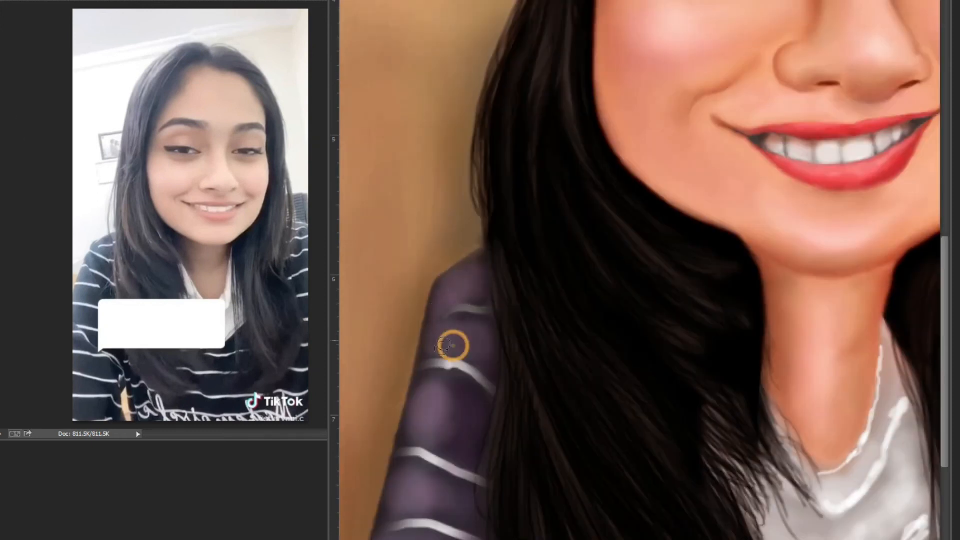
{"action": "left_click_drag", "start_coordinate": [414, 403], "coordinate": [479, 404]}
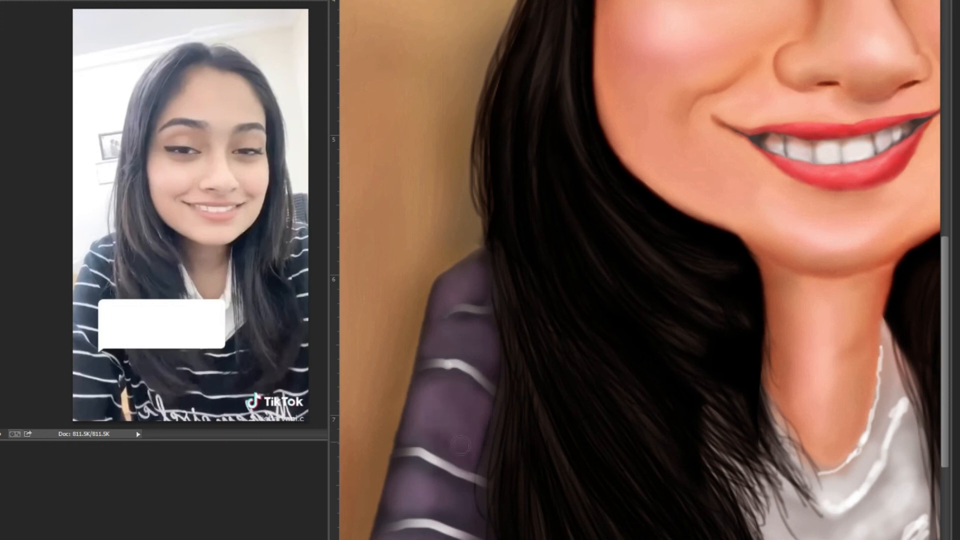
{"action": "left_click_drag", "start_coordinate": [436, 478], "coordinate": [452, 509]}
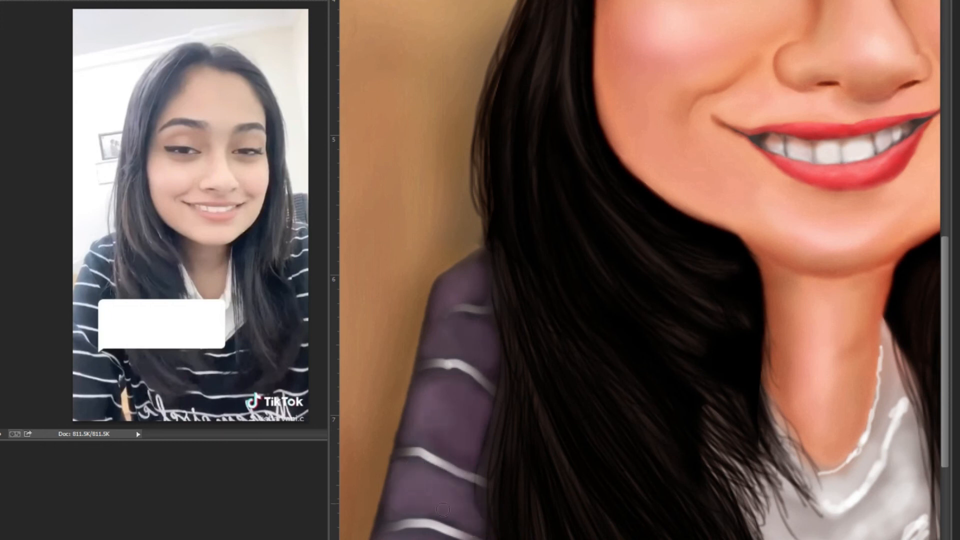
{"action": "key", "text": "ctrl+minus"}
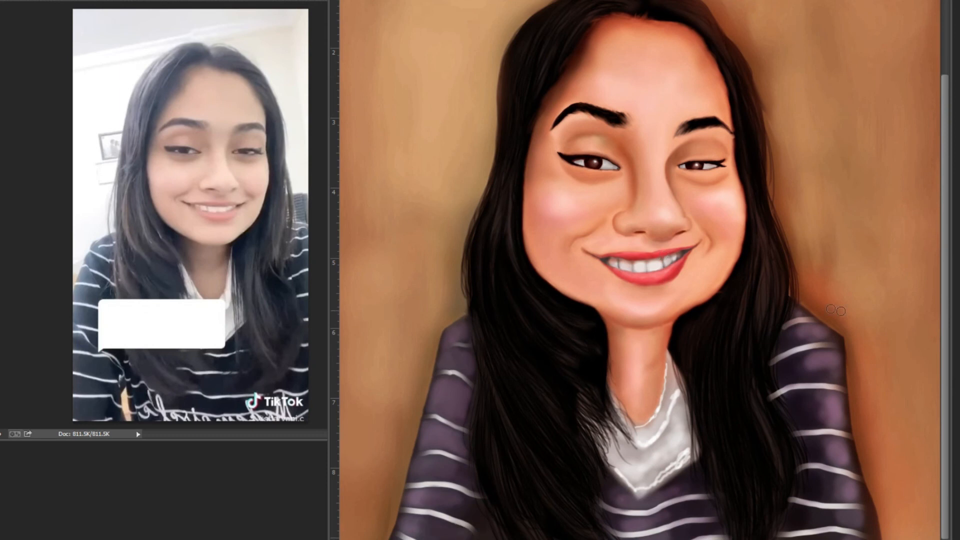
Blend the purple highlights across the image-right sleeve between its stripes
{"action": "left_click", "coordinate": [814, 337], "text": "ctrl"}
{"action": "left_click_drag", "start_coordinate": [795, 385], "coordinate": [774, 409]}
{"action": "key", "text": "ctrl+minus"}
{"action": "left_click", "coordinate": [849, 481], "text": "ctrl"}
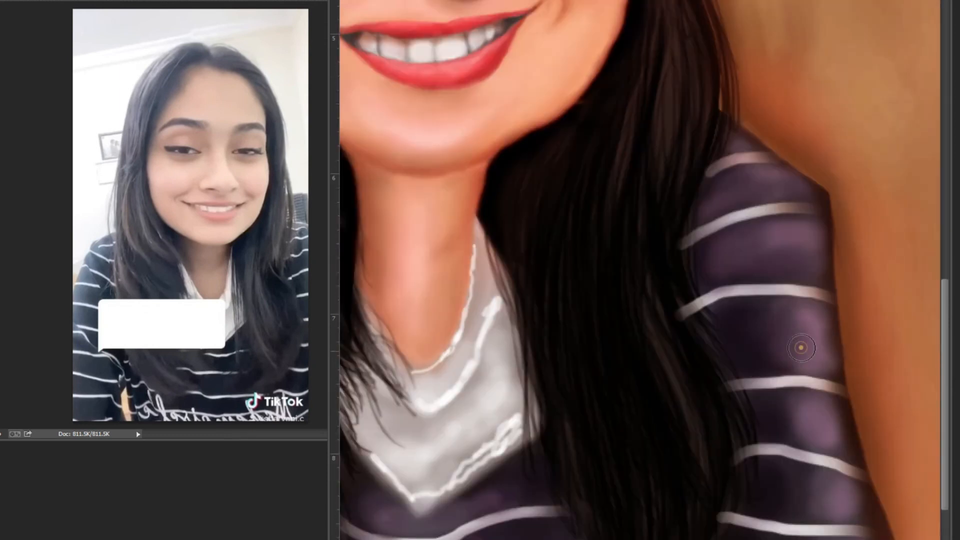
{"action": "scroll", "coordinate": [800, 325], "scroll_direction": "down", "scroll_amount": 2}
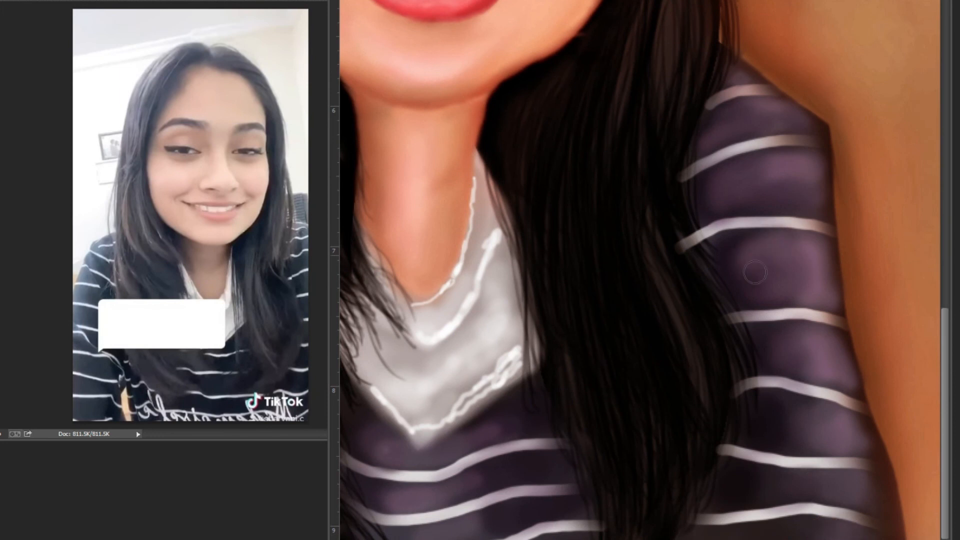
{"action": "key", "text": "ctrl+minus"}
Smooth the white highlights along the neckline, folds and pointed lower edge of the collar
{"action": "left_click", "coordinate": [670, 479], "text": "ctrl"}
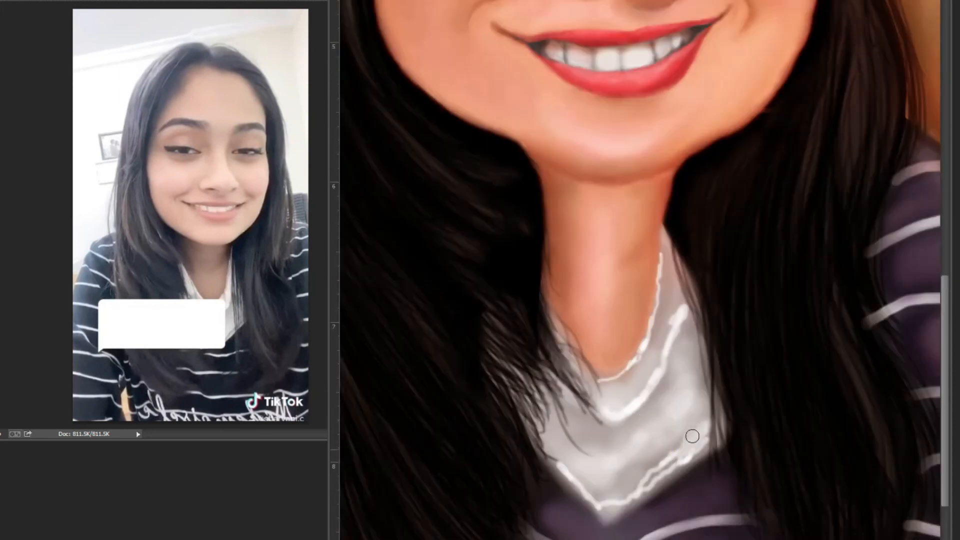
{"action": "left_click_drag", "start_coordinate": [647, 341], "coordinate": [659, 267]}
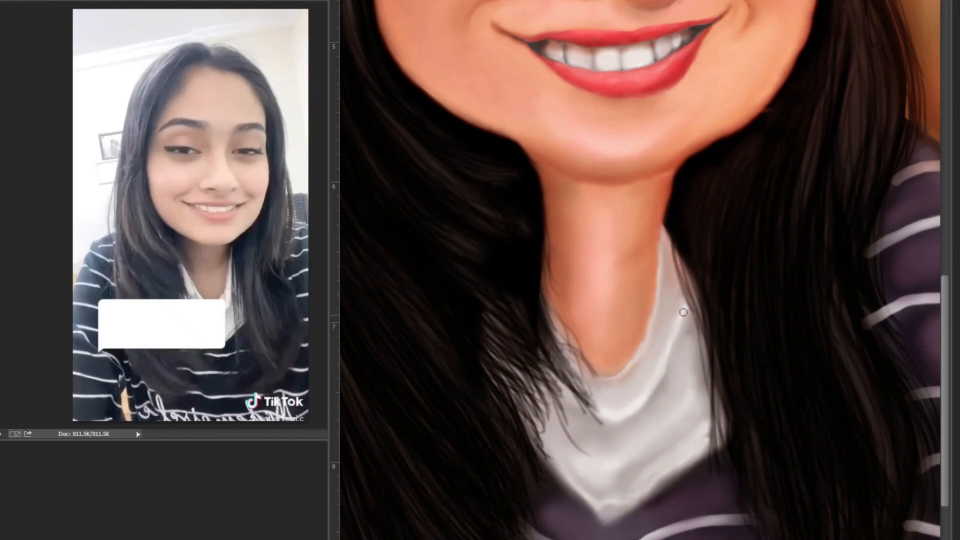
{"action": "left_click_drag", "start_coordinate": [604, 514], "coordinate": [701, 436]}
{"action": "key", "text": "ctrl+minus"}
{"action": "key", "text": "ctrl+minus"}
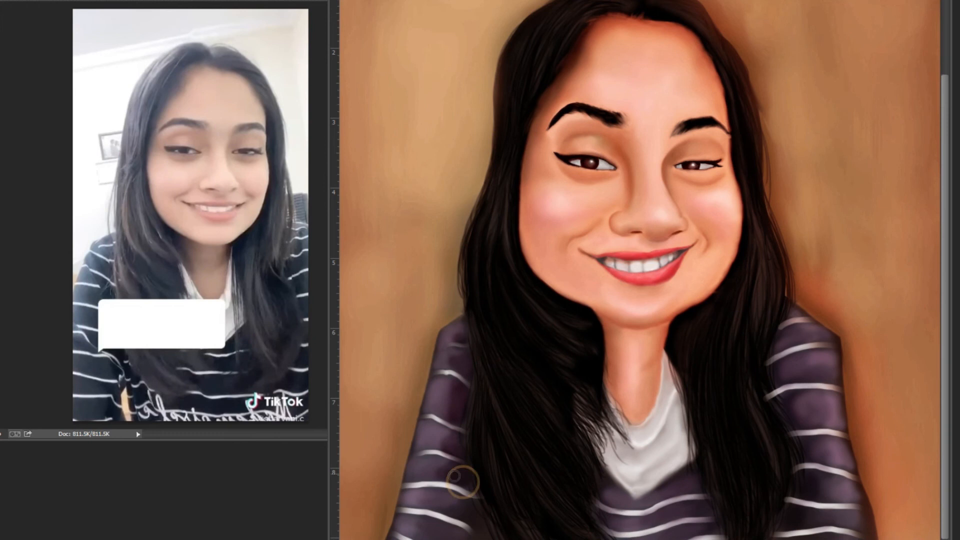
Brush shading over the lower front of the sweater beneath the collar
{"action": "key", "text": "ctrl+minus"}
{"action": "key", "text": "ctrl+plus"}
{"action": "mouse_move", "coordinate": [707, 472]}
{"action": "left_mouse_down"}
{"action": "mouse_move", "coordinate": [660, 495]}
{"action": "mouse_move", "coordinate": [655, 525]}
{"action": "left_mouse_up"}
{"action": "key", "text": "ctrl+minus"}
Enlarge the reference photo for comparison and brush darker folds down the image-right sleeve of the painting
{"action": "key", "text": "ctrl+Tab"}
{"action": "key", "text": "ctrl+plus"}
{"action": "left_click", "coordinate": [745, 390]}
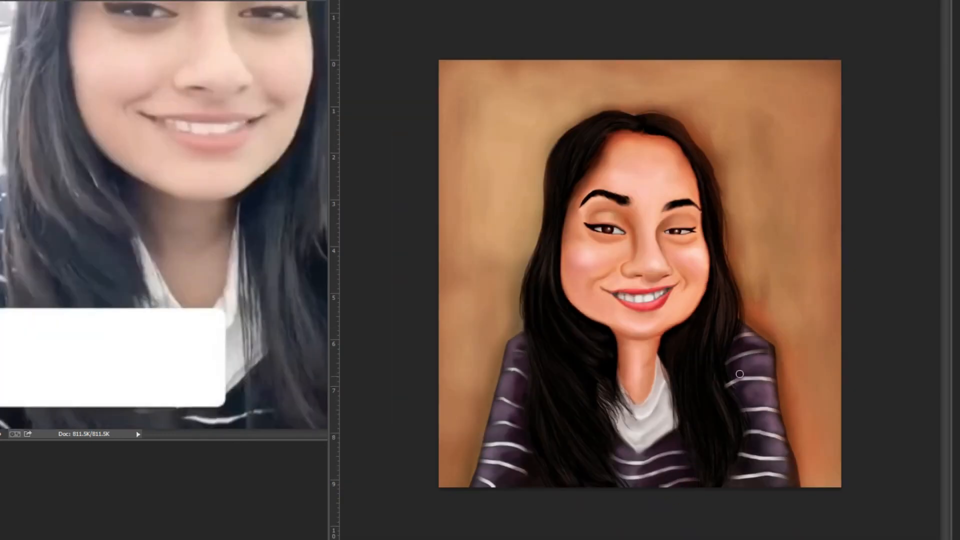
{"action": "left_click_drag", "start_coordinate": [757, 393], "coordinate": [766, 475]}
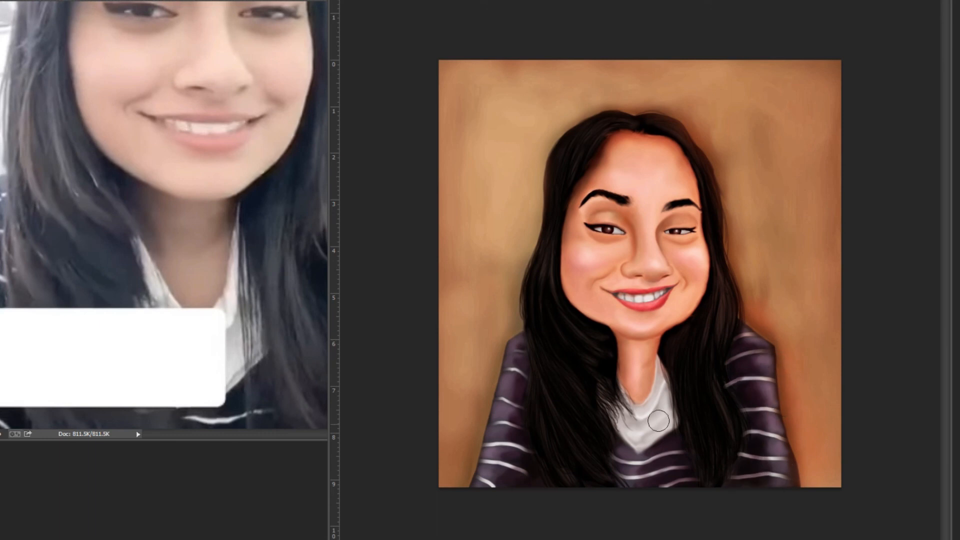
{"action": "key", "text": "ctrl+plus"}
{"action": "key", "text": "ctrl+plus"}
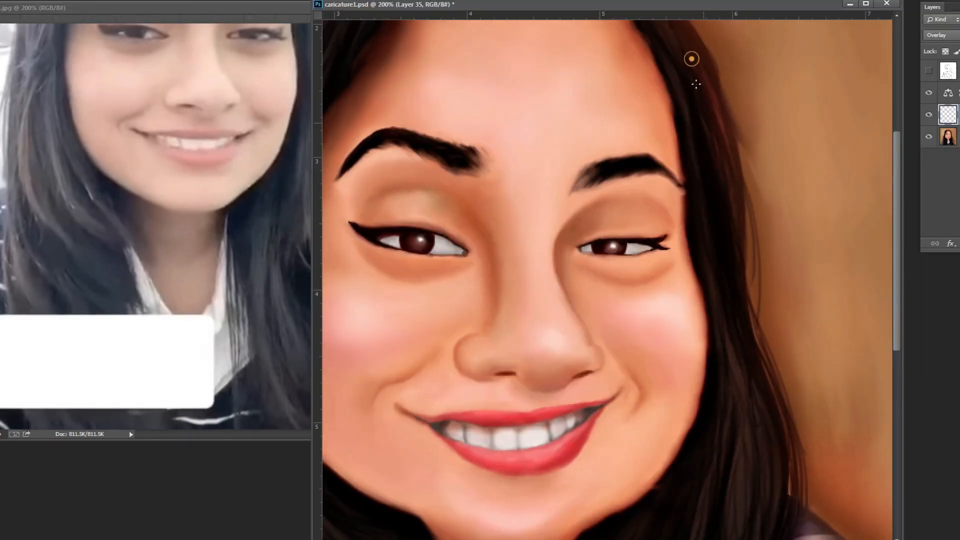
Brush soft reddish highlights along the outer edge of the image-right hair and lightly over the image-left hair
{"action": "left_click_drag", "start_coordinate": [697, 84], "coordinate": [726, 138]}
{"action": "key", "text": "ctrl+minus"}
{"action": "key", "text": "ctrl+plus"}
{"action": "mouse_move", "coordinate": [665, 203]}
{"action": "left_mouse_down"}
{"action": "mouse_move", "coordinate": [690, 292]}
{"action": "mouse_move", "coordinate": [807, 523]}
{"action": "left_mouse_up"}
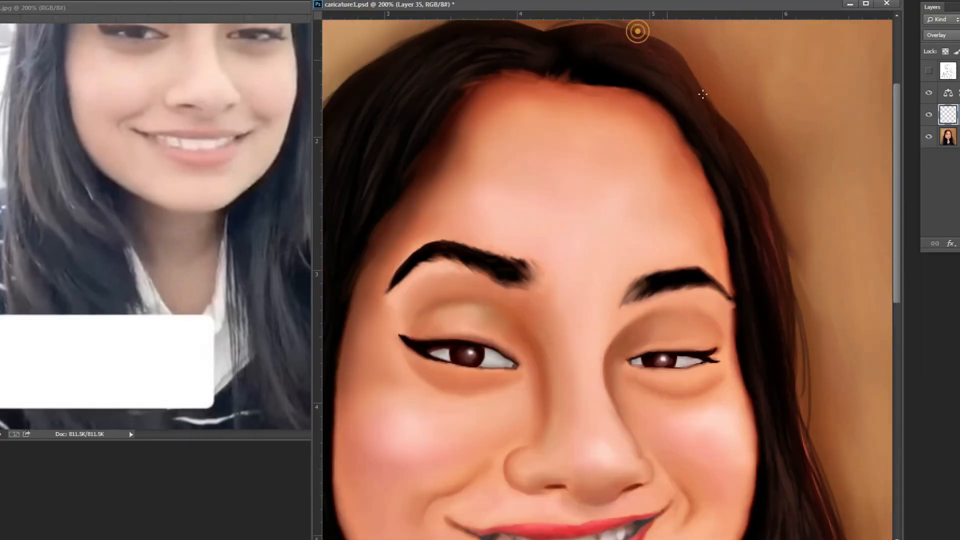
{"action": "scroll", "coordinate": [574, 165], "scroll_direction": "down", "scroll_amount": 1}
{"action": "scroll", "coordinate": [498, 392], "scroll_direction": "up", "scroll_amount": 1}
{"action": "left_click_drag", "start_coordinate": [446, 223], "coordinate": [447, 391]}
{"action": "scroll", "coordinate": [465, 282], "scroll_direction": "down", "scroll_amount": 1}
{"action": "left_click_drag", "start_coordinate": [466, 318], "coordinate": [485, 352]}
Add a new layer, pick a light purple and paint fine strands in the image-left hair, erasing the excess
{"action": "key", "text": "ctrl+shift+alt+n"}
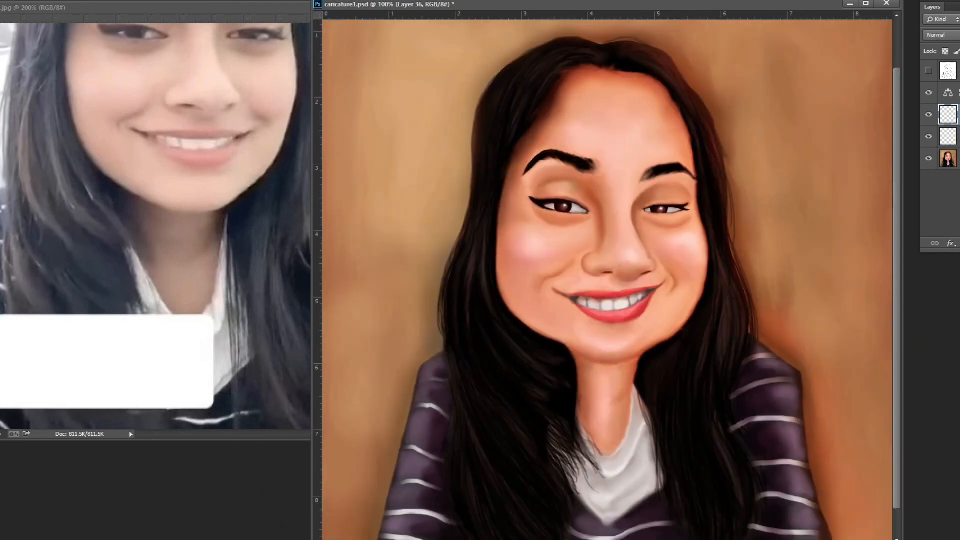
{"action": "left_click", "coordinate": [956, 185]}
{"action": "left_click", "coordinate": [851, 281]}
{"action": "key", "text": "Return"}
{"action": "scroll", "coordinate": [477, 365], "scroll_direction": "up", "scroll_amount": 1}
{"action": "left_click_drag", "start_coordinate": [470, 170], "coordinate": [470, 345]}
{"action": "key", "text": "e"}
{"action": "mouse_move", "coordinate": [450, 208]}
{"action": "left_mouse_down"}
{"action": "mouse_move", "coordinate": [449, 234]}
{"action": "mouse_move", "coordinate": [486, 328]}
{"action": "left_mouse_up"}
Paint long, thin purple strands down the outer image-left hair beside the face
{"action": "key", "text": "b"}
{"action": "left_click_drag", "start_coordinate": [484, 255], "coordinate": [537, 370]}
{"action": "mouse_move", "coordinate": [442, 131]}
{"action": "left_mouse_down"}
{"action": "mouse_move", "coordinate": [423, 300]}
{"action": "mouse_move", "coordinate": [431, 350]}
{"action": "left_mouse_up"}
{"action": "left_click_drag", "start_coordinate": [430, 250], "coordinate": [465, 420]}
{"action": "left_click_drag", "start_coordinate": [493, 372], "coordinate": [467, 539]}
{"action": "left_click_drag", "start_coordinate": [487, 175], "coordinate": [451, 328]}
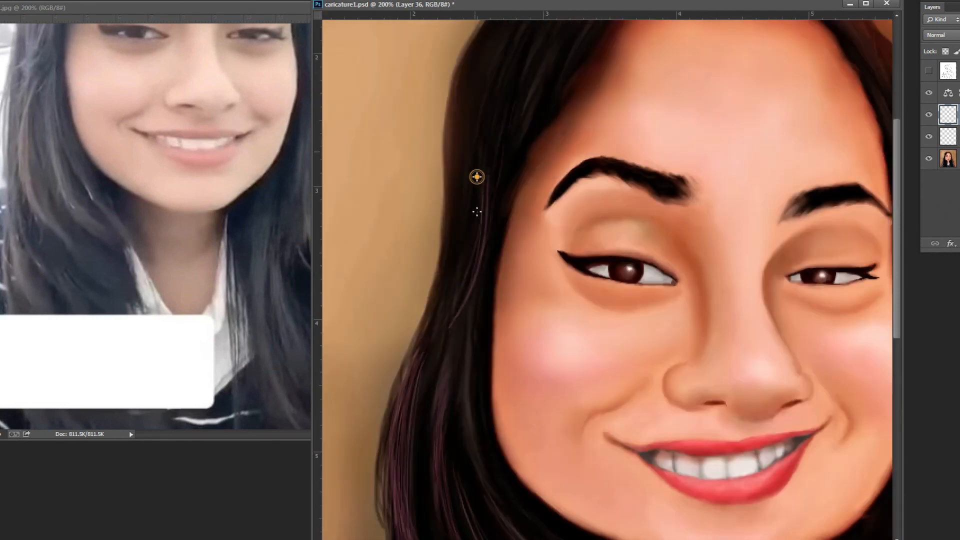
{"action": "left_click_drag", "start_coordinate": [477, 211], "coordinate": [450, 328]}
Sample a hair tone and paint fine strands from the image-left crown past the cheek and toward the chest
{"action": "left_click", "coordinate": [523, 120], "text": "alt"}
{"action": "left_click", "coordinate": [525, 121], "text": "alt"}
{"action": "left_click", "coordinate": [544, 126], "text": "ctrl"}
{"action": "mouse_move", "coordinate": [536, 115]}
{"action": "left_mouse_down"}
{"action": "mouse_move", "coordinate": [507, 199]}
{"action": "mouse_move", "coordinate": [495, 175]}
{"action": "left_mouse_up"}
{"action": "left_click_drag", "start_coordinate": [506, 139], "coordinate": [484, 240]}
{"action": "mouse_move", "coordinate": [494, 185]}
{"action": "left_mouse_down"}
{"action": "mouse_move", "coordinate": [467, 354]}
{"action": "mouse_move", "coordinate": [534, 447]}
{"action": "left_mouse_up"}
{"action": "left_click_drag", "start_coordinate": [496, 366], "coordinate": [551, 425]}
{"action": "left_click_drag", "start_coordinate": [457, 320], "coordinate": [470, 455]}
{"action": "left_click_drag", "start_coordinate": [448, 337], "coordinate": [478, 450]}
{"action": "mouse_move", "coordinate": [473, 471]}
{"action": "left_mouse_down"}
{"action": "mouse_move", "coordinate": [457, 386]}
{"action": "mouse_move", "coordinate": [558, 498]}
{"action": "left_mouse_up"}
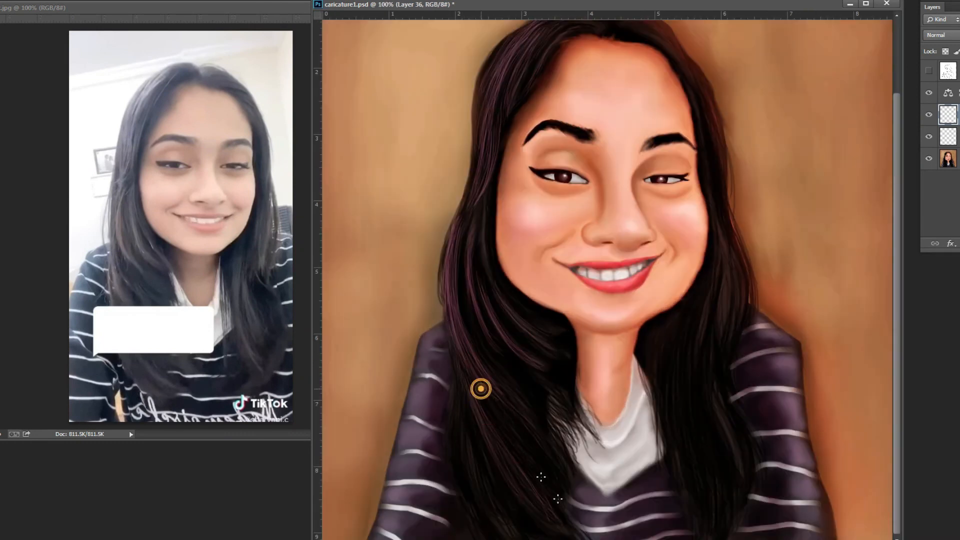
Add more thin strands to the lower ends, shoulder area and temple of the image-left hair
{"action": "left_click_drag", "start_coordinate": [465, 421], "coordinate": [497, 535]}
{"action": "left_click_drag", "start_coordinate": [474, 387], "coordinate": [506, 398]}
{"action": "left_click_drag", "start_coordinate": [444, 295], "coordinate": [466, 341]}
{"action": "left_click_drag", "start_coordinate": [478, 205], "coordinate": [475, 275]}
Paint thin purple strands from the parting down the image-right hair to the shoulder
{"action": "key", "text": "ctrl+minus"}
{"action": "key", "text": "ctrl+plus"}
{"action": "left_click_drag", "start_coordinate": [809, 272], "coordinate": [811, 298]}
{"action": "mouse_move", "coordinate": [625, 100]}
{"action": "left_mouse_down"}
{"action": "mouse_move", "coordinate": [661, 118]}
{"action": "mouse_move", "coordinate": [709, 258]}
{"action": "left_mouse_up"}
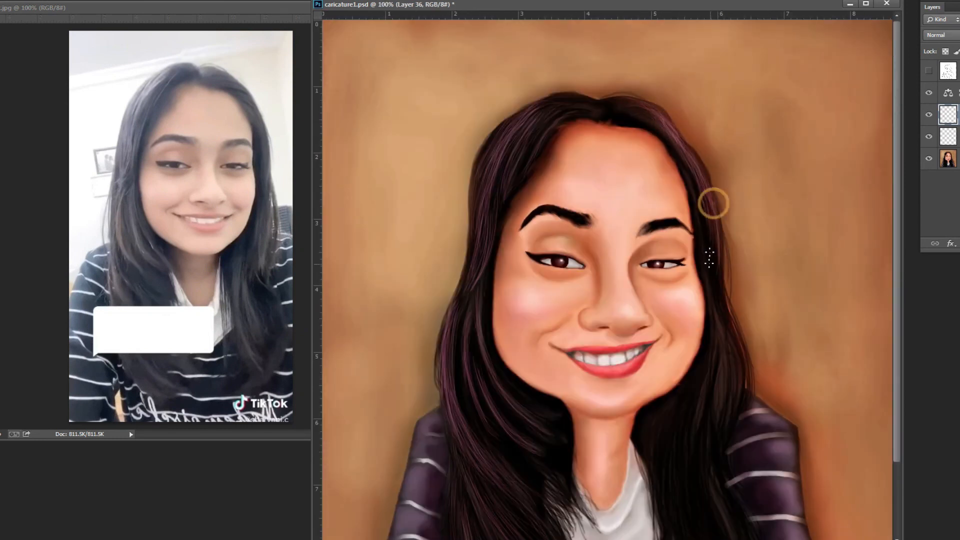
{"action": "left_click_drag", "start_coordinate": [731, 359], "coordinate": [712, 409]}
{"action": "left_click_drag", "start_coordinate": [716, 288], "coordinate": [728, 386]}
{"action": "mouse_move", "coordinate": [711, 368]}
{"action": "left_mouse_down"}
{"action": "mouse_move", "coordinate": [703, 420]}
{"action": "mouse_move", "coordinate": [700, 340]}
{"action": "left_mouse_up"}
{"action": "left_click_drag", "start_coordinate": [707, 345], "coordinate": [718, 431]}
{"action": "left_click_drag", "start_coordinate": [713, 387], "coordinate": [726, 435]}
{"action": "left_click_drag", "start_coordinate": [735, 311], "coordinate": [719, 373]}
Fill out the lower image-right hair with purple strands over the sweater, and add some beside the cheek and crown
{"action": "left_click_drag", "start_coordinate": [729, 399], "coordinate": [749, 485]}
{"action": "left_click_drag", "start_coordinate": [715, 373], "coordinate": [726, 430]}
{"action": "left_click_drag", "start_coordinate": [728, 386], "coordinate": [746, 454]}
{"action": "left_click_drag", "start_coordinate": [739, 287], "coordinate": [725, 360]}
{"action": "left_click_drag", "start_coordinate": [712, 326], "coordinate": [711, 385]}
{"action": "left_click_drag", "start_coordinate": [718, 423], "coordinate": [721, 530]}
{"action": "mouse_move", "coordinate": [716, 398]}
{"action": "left_mouse_down"}
{"action": "mouse_move", "coordinate": [715, 385]}
{"action": "mouse_move", "coordinate": [723, 480]}
{"action": "left_mouse_up"}
{"action": "left_click_drag", "start_coordinate": [696, 388], "coordinate": [698, 426]}
{"action": "left_click_drag", "start_coordinate": [655, 322], "coordinate": [663, 380]}
{"action": "left_click_drag", "start_coordinate": [694, 327], "coordinate": [693, 377]}
{"action": "left_click_drag", "start_coordinate": [718, 154], "coordinate": [710, 202]}
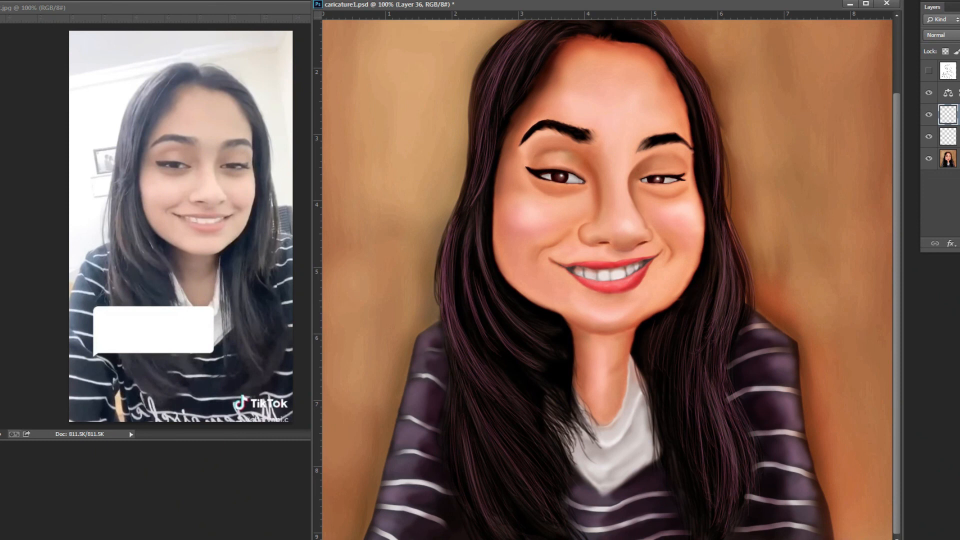
Touch up the light strands over the shoulders on both sides of the hair
{"action": "left_click_drag", "start_coordinate": [460, 245], "coordinate": [449, 258]}
{"action": "left_click_drag", "start_coordinate": [464, 310], "coordinate": [479, 346]}
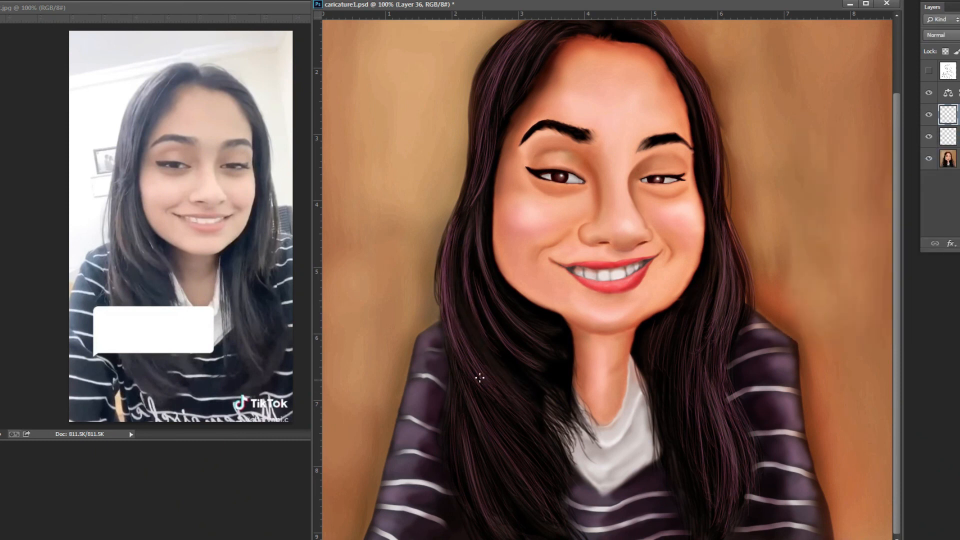
{"action": "left_click_drag", "start_coordinate": [672, 325], "coordinate": [664, 345]}
{"action": "key", "text": "ctrl+minus"}
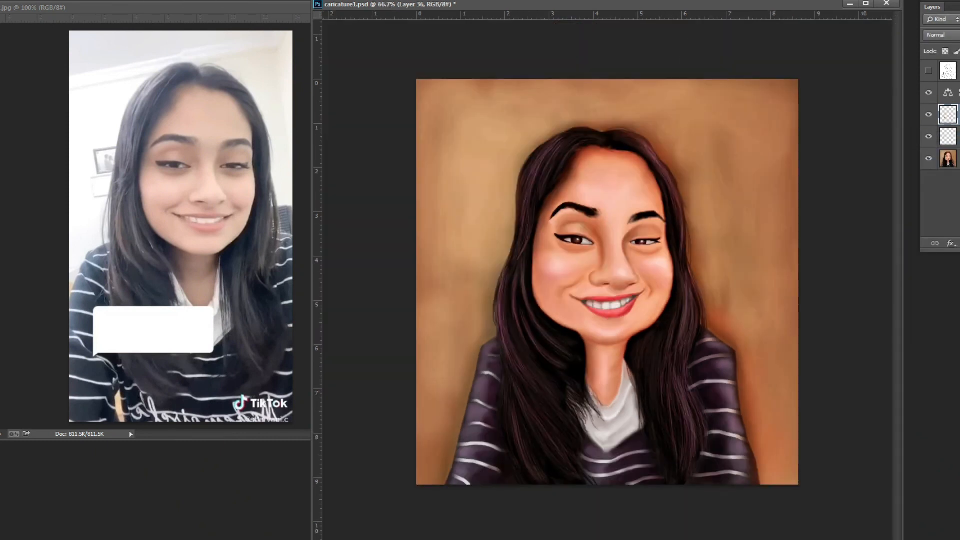
Add a new Overlay layer, pick a warm colour and brush it over the top of the hair, undoing the first stroke
{"action": "key", "text": "ctrl+plus"}
{"action": "key", "text": "ctrl+shift+alt+n"}
{"action": "key", "text": "shift+alt+o"}
{"action": "left_click", "coordinate": [887, 183]}
{"action": "key", "text": "Return"}
{"action": "left_click_drag", "start_coordinate": [660, 102], "coordinate": [692, 131]}
{"action": "key", "text": "ctrl+z"}
{"action": "left_click_drag", "start_coordinate": [590, 80], "coordinate": [670, 100]}
{"action": "key", "text": "ctrl+minus"}
Brush the warm overlay colour down the hair lengths on both sides and over the image-left crown
{"action": "left_click_drag", "start_coordinate": [693, 325], "coordinate": [699, 416]}
{"action": "left_click_drag", "start_coordinate": [505, 313], "coordinate": [521, 430]}
{"action": "key", "text": "ctrl+plus"}
{"action": "left_click_drag", "start_coordinate": [528, 120], "coordinate": [500, 143]}
{"action": "key", "text": "ctrl+minus"}
{"action": "key", "text": "ctrl+plus"}
{"action": "left_click_drag", "start_coordinate": [723, 168], "coordinate": [747, 283]}
{"action": "key", "text": "ctrl+minus"}
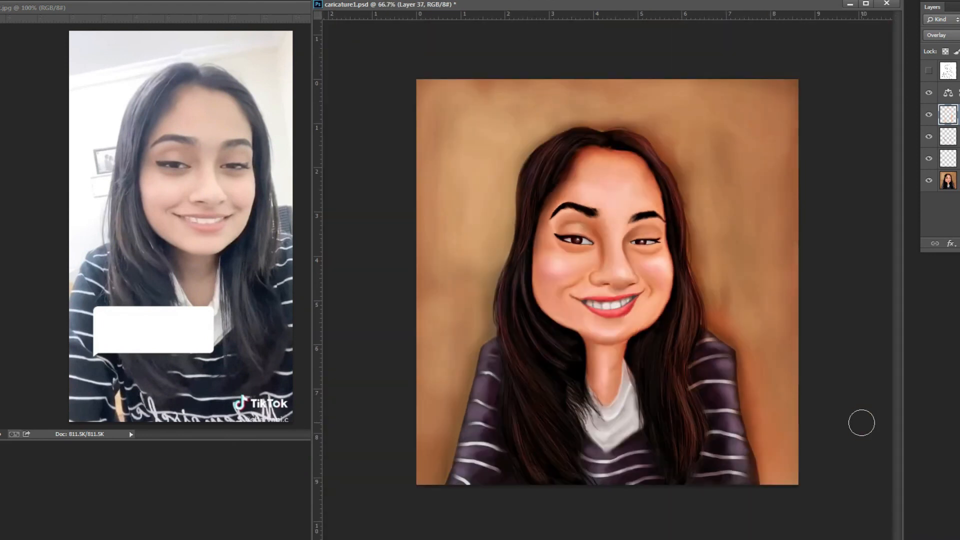
Add another Overlay layer and brush a warm orange glow over the background around the figure with a very large brush
{"action": "key", "text": "ctrl+alt+shift+n"}
{"action": "left_click", "coordinate": [940, 35]}
{"action": "left_click", "coordinate": [940, 172]}
{"action": "key", "text": "bracketright"}
{"action": "key", "text": "bracketright"}
{"action": "key", "text": "bracketright"}
{"action": "key", "text": "bracketright"}
{"action": "key", "text": "bracketright"}
{"action": "key", "text": "bracketright"}
{"action": "key", "text": "bracketright"}
{"action": "key", "text": "bracketright"}
{"action": "key", "text": "bracketright"}
{"action": "key", "text": "bracketright"}
{"action": "left_click_drag", "start_coordinate": [639, 129], "coordinate": [765, 430]}
{"action": "key", "text": "bracketleft"}
{"action": "key", "text": "bracketleft"}
{"action": "key", "text": "bracketleft"}
{"action": "mouse_move", "coordinate": [590, 100]}
{"action": "left_mouse_down"}
{"action": "mouse_move", "coordinate": [435, 323]}
{"action": "mouse_move", "coordinate": [432, 442]}
{"action": "left_mouse_up"}
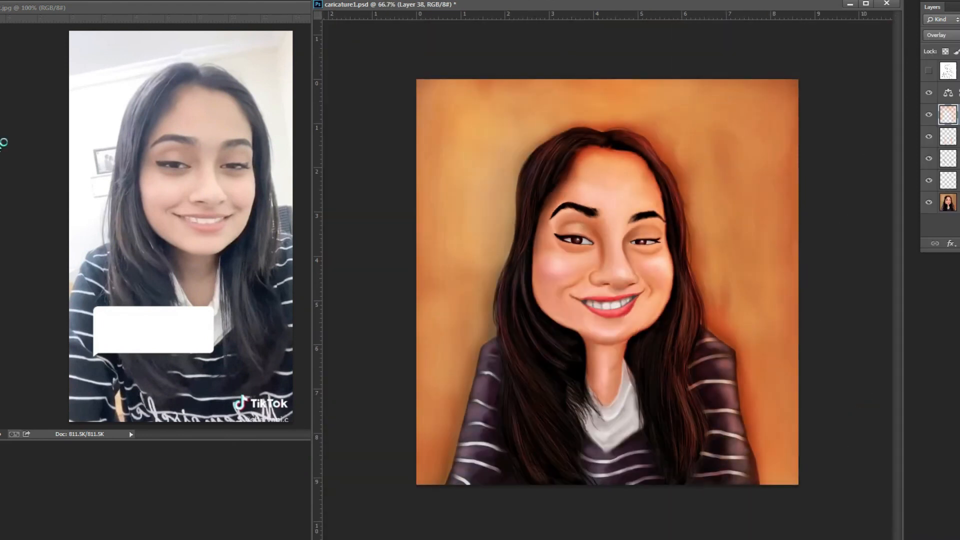
Add a new layer and paint brighter whites in both eyes, with a highlight on the image-left iris
{"action": "key", "text": "ctrl+plus"}
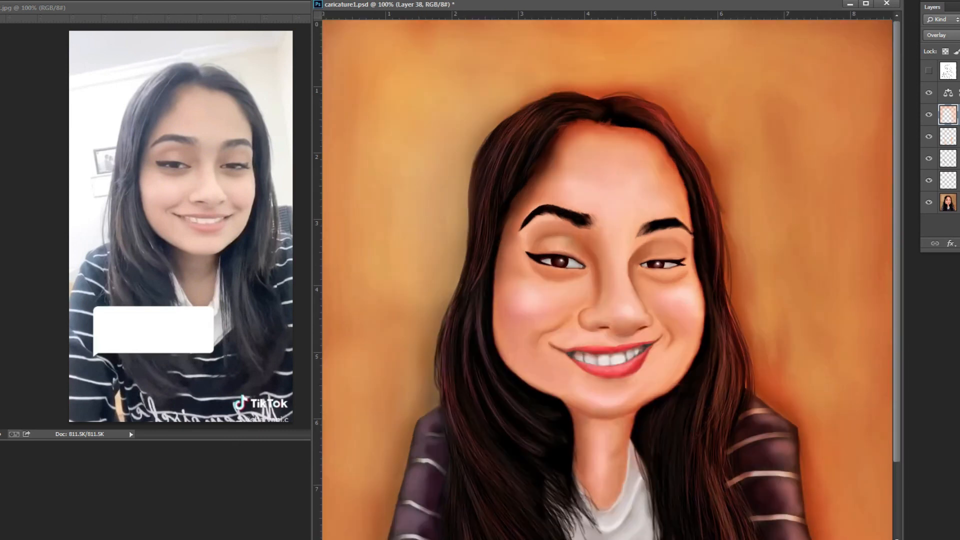
{"action": "key", "text": "ctrl+minus"}
{"action": "key", "text": "ctrl+plus"}
{"action": "key", "text": "ctrl+plus"}
{"action": "key", "text": "ctrl+alt+shift+n"}
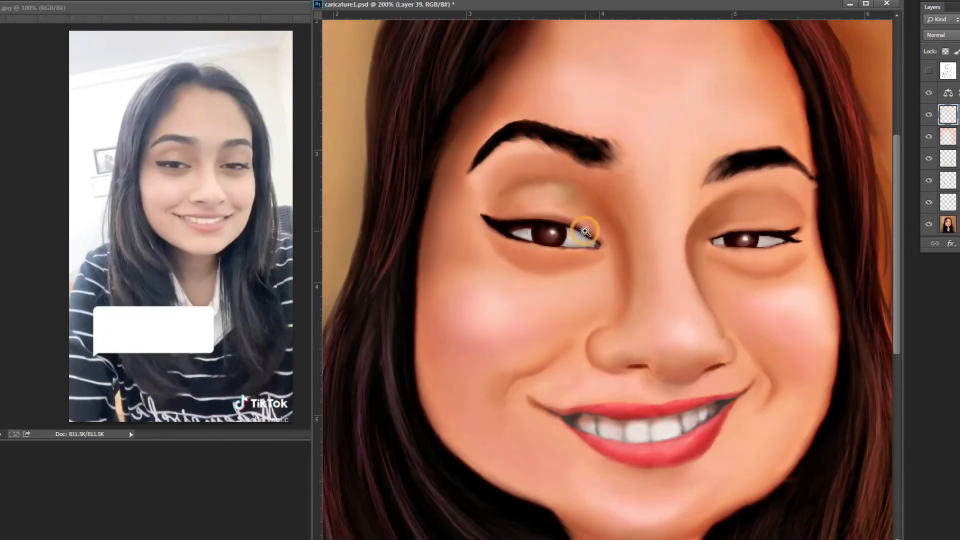
{"action": "key", "text": "ctrl+plus"}
{"action": "key", "text": "ctrl+plus"}
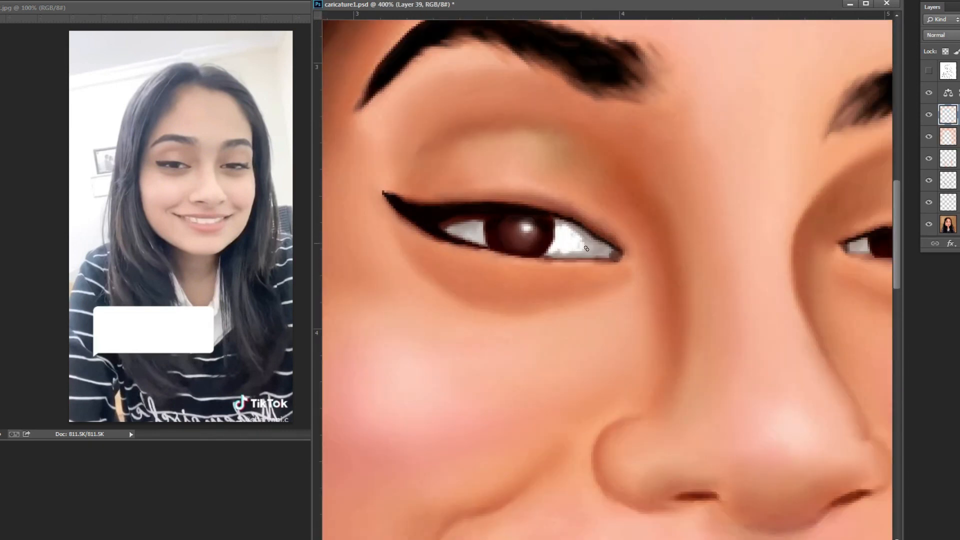
{"action": "left_click_drag", "start_coordinate": [523, 229], "coordinate": [528, 227]}
{"action": "key", "text": "ctrl+minus"}
{"action": "key", "text": "ctrl+minus"}
{"action": "scroll", "coordinate": [793, 265], "scroll_direction": "up", "scroll_amount": 3}
{"action": "left_click_drag", "start_coordinate": [746, 269], "coordinate": [774, 260]}
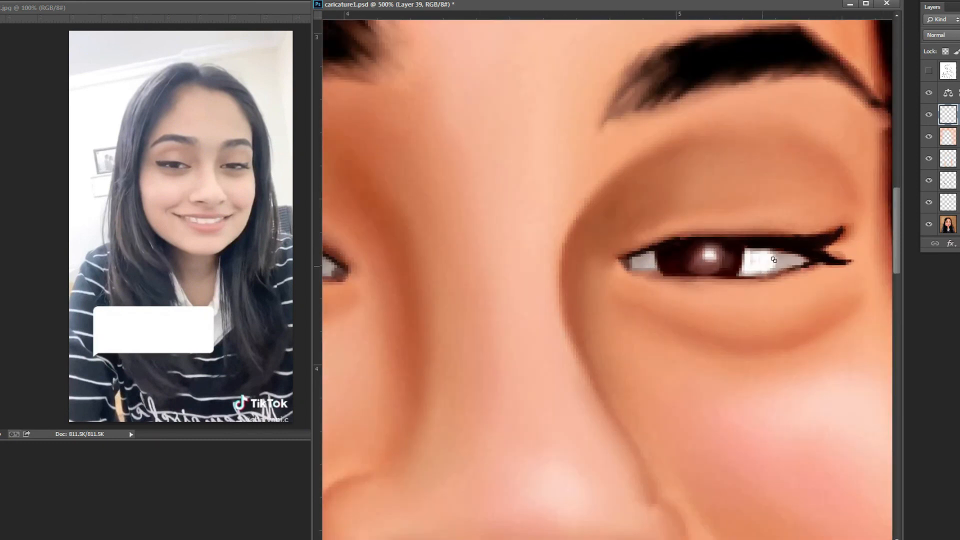
Brush brighter white over the upper teeth across the smile
{"action": "key", "text": "ctrl+minus"}
{"action": "key", "text": "ctrl+minus"}
{"action": "key", "text": "ctrl+minus"}
{"action": "scroll", "coordinate": [586, 354], "scroll_direction": "up", "scroll_amount": 2}
{"action": "left_click_drag", "start_coordinate": [601, 354], "coordinate": [577, 351]}
{"action": "mouse_move", "coordinate": [629, 368]}
{"action": "left_mouse_down"}
{"action": "mouse_move", "coordinate": [667, 362]}
{"action": "mouse_move", "coordinate": [631, 343]}
{"action": "left_mouse_up"}
{"action": "left_click_drag", "start_coordinate": [690, 349], "coordinate": [703, 333]}
{"action": "left_click_drag", "start_coordinate": [523, 349], "coordinate": [536, 358]}
{"action": "key", "text": "ctrl+minus"}
{"action": "key", "text": "ctrl+minus"}
{"action": "key", "text": "ctrl+minus"}
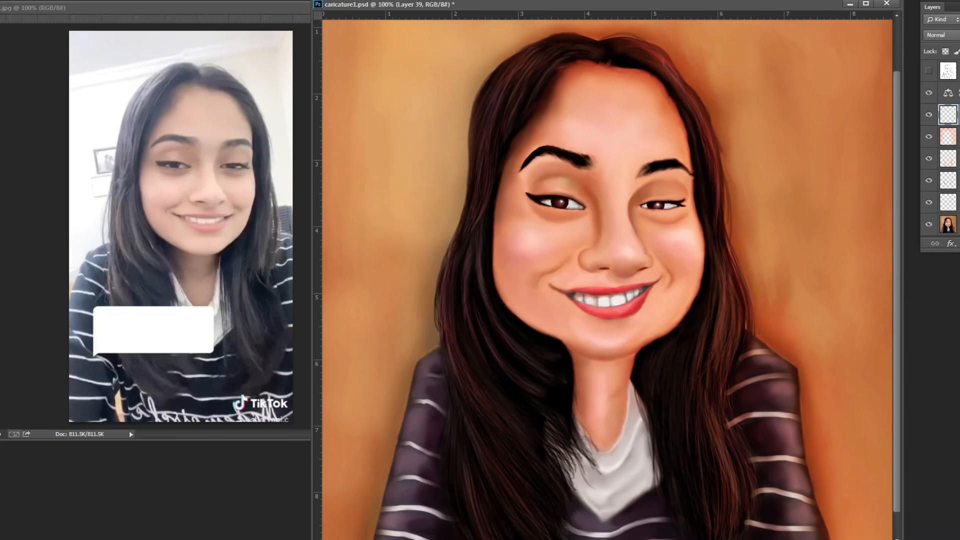
Merge the overlay and detail layers into the base painting, and smooth the whites of both eyes
{"action": "left_click", "coordinate": [955, 224], "text": "shift"}
{"action": "key", "text": "ctrl+e"}
{"action": "scroll", "coordinate": [560, 205], "scroll_direction": "up", "scroll_amount": 4}
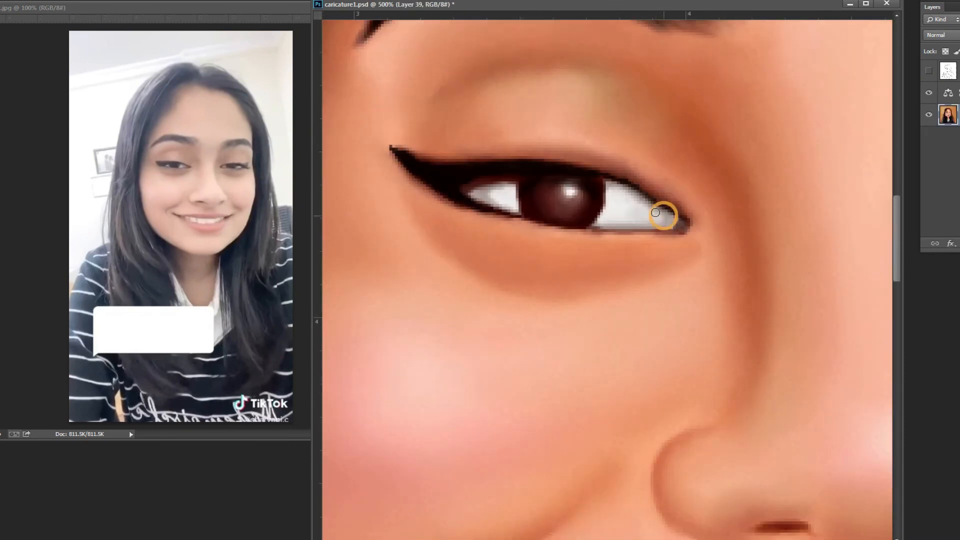
{"action": "left_click", "coordinate": [489, 198]}
{"action": "key", "text": "ctrl+minus"}
{"action": "left_click", "coordinate": [604, 268]}
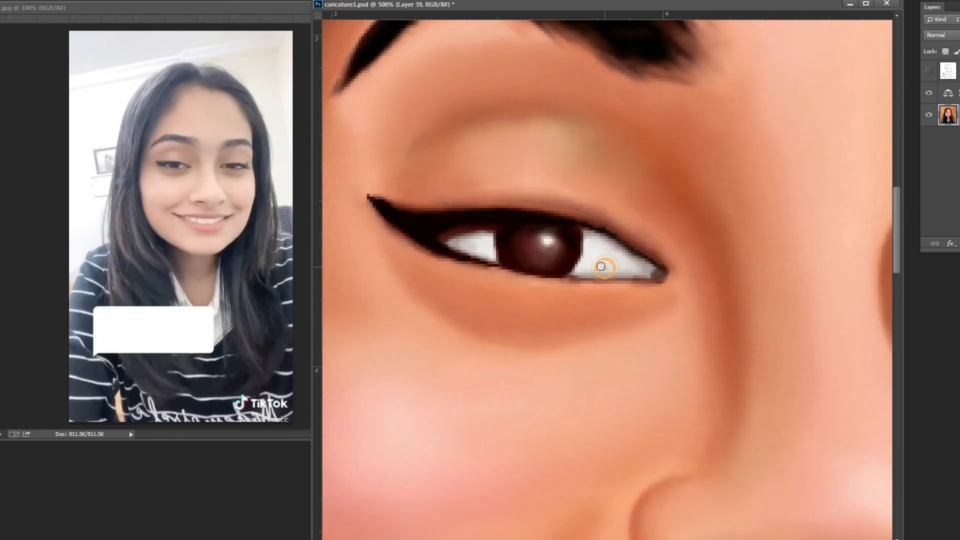
{"action": "left_click", "coordinate": [656, 274]}
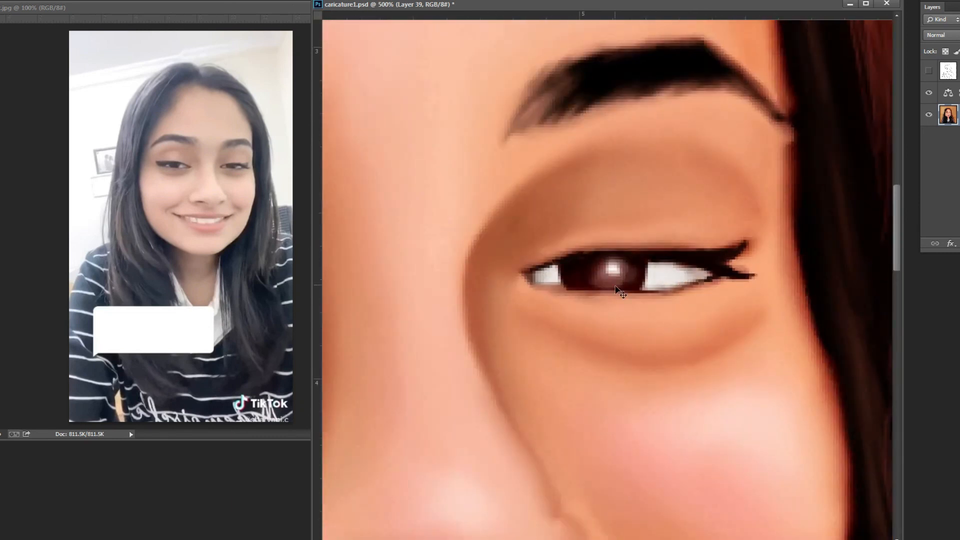
{"action": "key", "text": "ctrl+minus"}
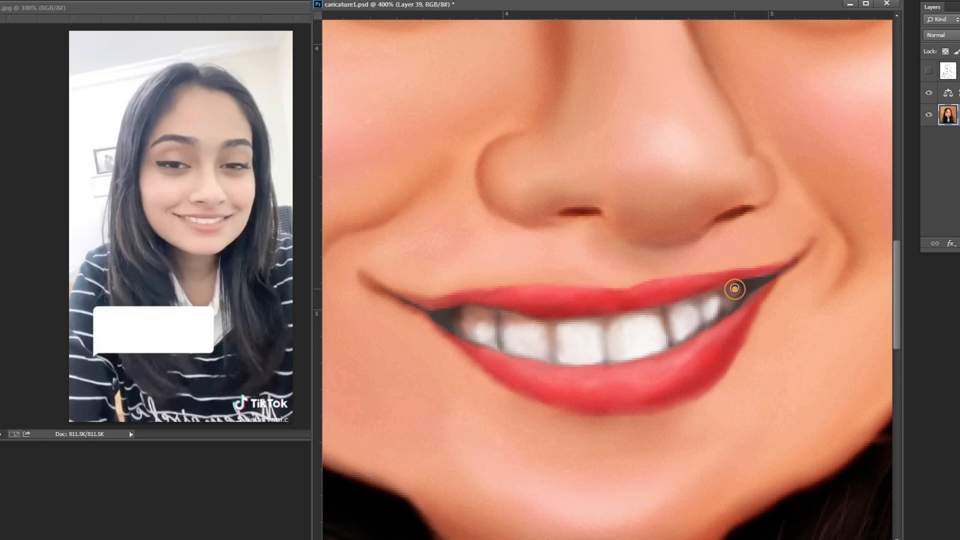
Smooth the white on the front teeth, comparing them with the enlarged reference photo
{"action": "left_click", "coordinate": [635, 332]}
{"action": "key", "text": "ctrl+minus"}
{"action": "key", "text": "ctrl+minus"}
{"action": "key", "text": "ctrl+plus"}
{"action": "key", "text": "ctrl+plus"}
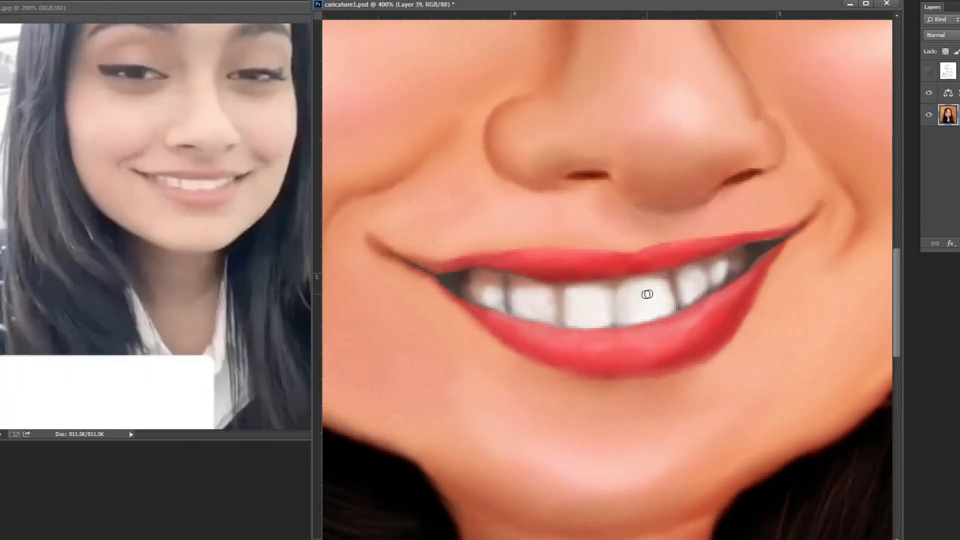
Outline the area between the upper lip and the teeth with the Pen tool and fill it with dark red
{"action": "left_click", "coordinate": [638, 274]}
{"action": "left_click", "coordinate": [557, 283]}
{"action": "left_click", "coordinate": [481, 267]}
{"action": "left_click", "coordinate": [436, 274]}
{"action": "left_click", "coordinate": [473, 272]}
{"action": "left_click", "coordinate": [514, 281]}
{"action": "left_click", "coordinate": [613, 297]}
{"action": "left_click", "coordinate": [671, 284]}
{"action": "left_click", "coordinate": [748, 266]}
{"action": "left_click", "coordinate": [782, 241]}
{"action": "key", "text": "ctrl+Return"}
{"action": "key", "text": "alt+BackSpace"}
{"action": "key", "text": "ctrl+d"}
Set the dark red mouth fill to Multiply blending and merge it into the painting layer
{"action": "key", "text": "v"}
{"action": "key", "text": "shift+alt+m"}
{"action": "left_click_drag", "start_coordinate": [800, 158], "coordinate": [720, 176]}
{"action": "key", "text": "ctrl+e"}
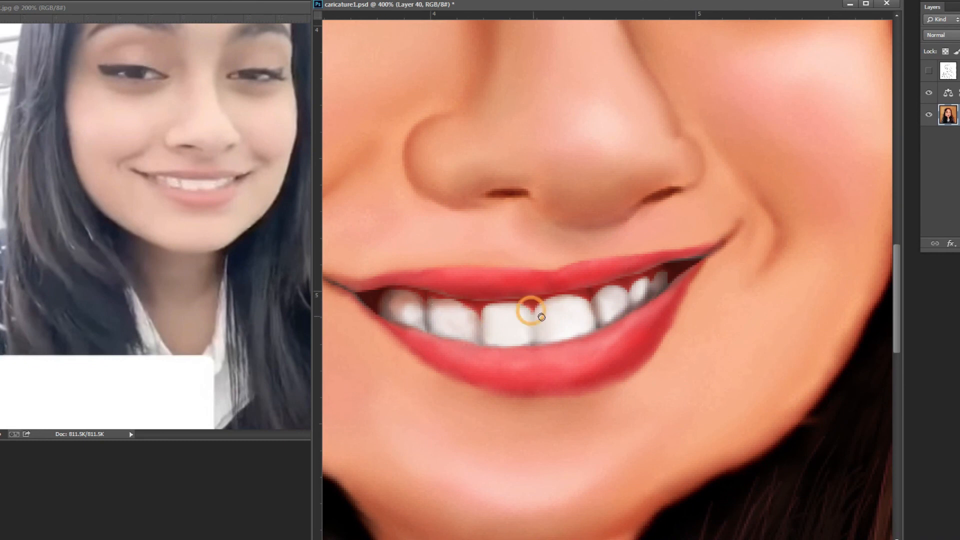
{"action": "key", "text": "ctrl+1"}
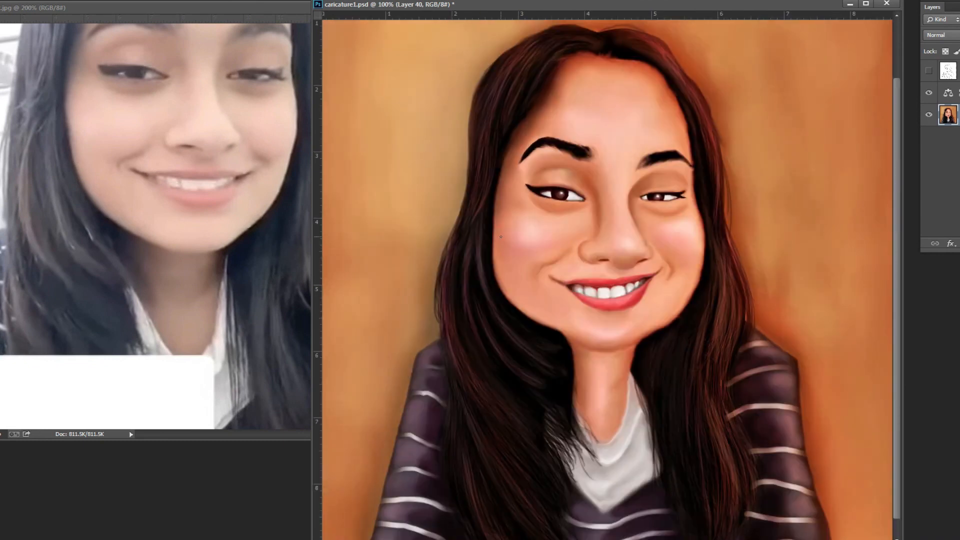
Add a new layer and paint fine hair strokes through the image-left eyebrow, using the enlarged reference photo
{"action": "key", "text": "ctrl+shift+alt+n"}
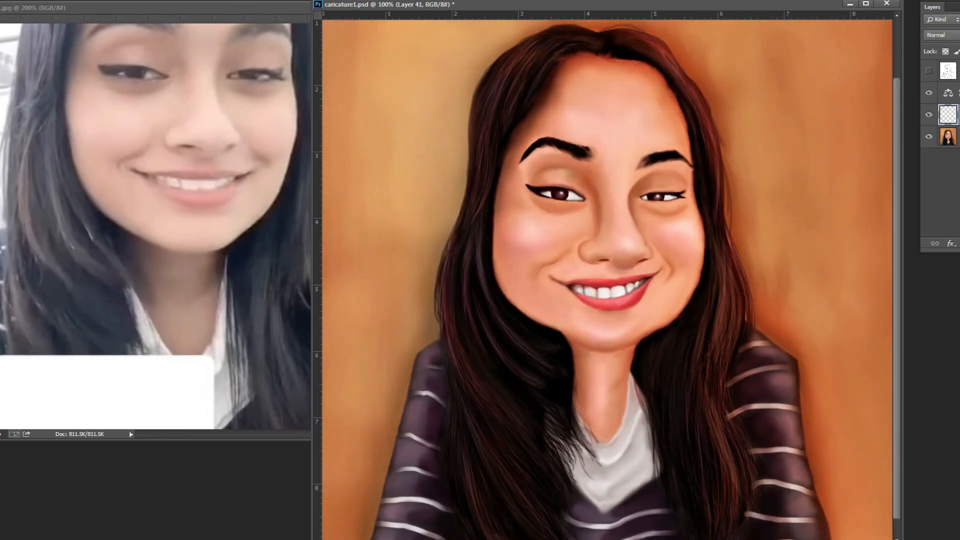
{"action": "double_click", "coordinate": [579, 163]}
{"action": "left_click", "coordinate": [156, 70]}
{"action": "left_click", "coordinate": [587, 150]}
{"action": "mouse_move", "coordinate": [587, 150]}
{"action": "left_mouse_down"}
{"action": "mouse_move", "coordinate": [579, 132]}
{"action": "mouse_move", "coordinate": [538, 122]}
{"action": "mouse_move", "coordinate": [474, 122]}
{"action": "left_mouse_up"}
{"action": "left_click_drag", "start_coordinate": [417, 160], "coordinate": [452, 127]}
{"action": "mouse_move", "coordinate": [588, 147]}
{"action": "left_mouse_down"}
{"action": "mouse_move", "coordinate": [515, 193]}
{"action": "mouse_move", "coordinate": [458, 178]}
{"action": "left_mouse_up"}
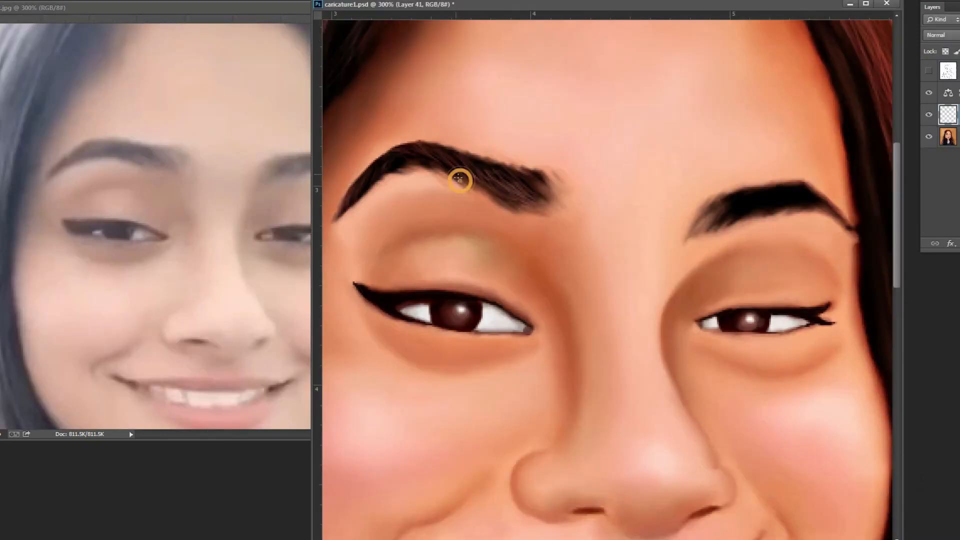
{"action": "key", "text": "ctrl+1"}
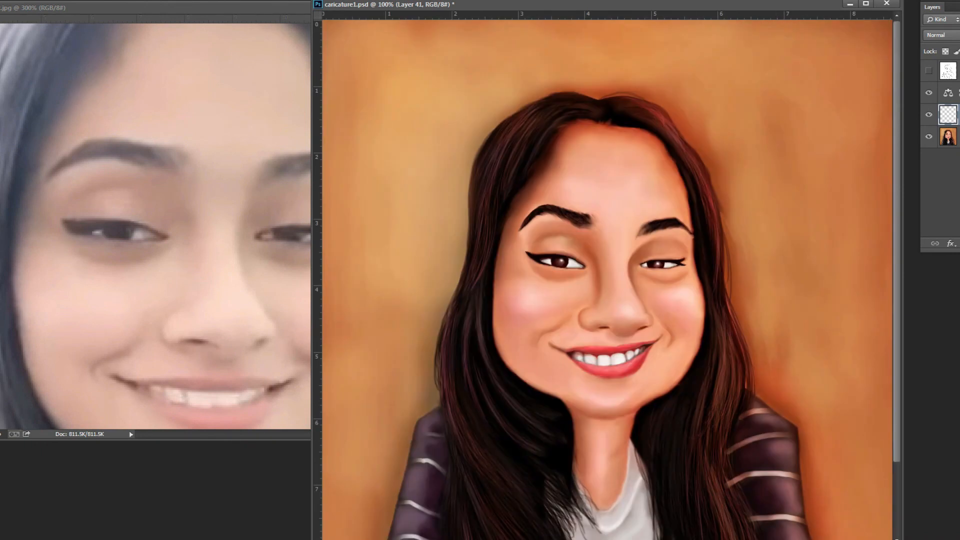
Merge the eyebrow strokes into the painting layer and outline the hair strip beside the image-right cheek and jaw with the Pen tool
{"action": "key", "text": "ctrl+e"}
{"action": "key", "text": "ctrl+plus"}
{"action": "left_click", "coordinate": [692, 181]}
{"action": "left_click", "coordinate": [701, 211]}
{"action": "scroll", "coordinate": [705, 215], "scroll_direction": "down", "scroll_amount": 3}
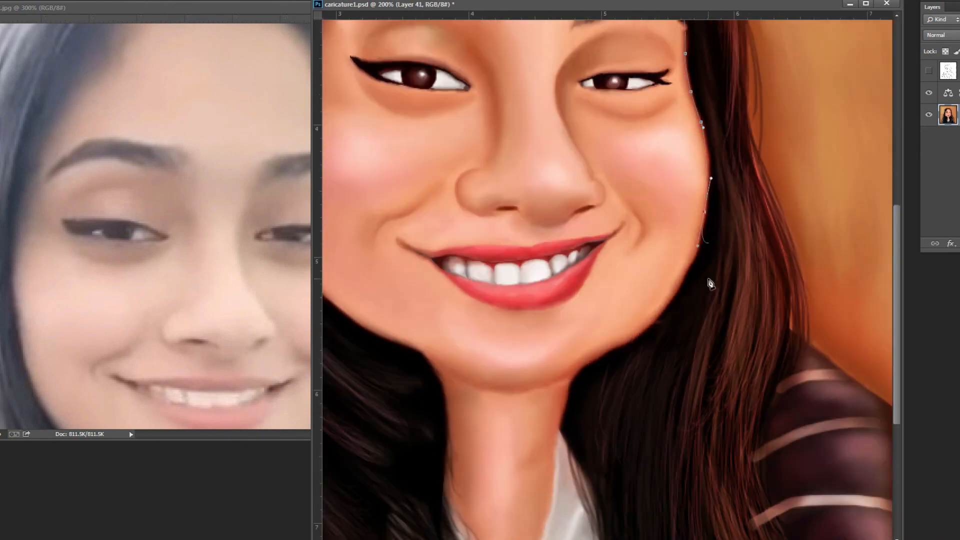
{"action": "left_click", "coordinate": [671, 263]}
{"action": "left_click", "coordinate": [626, 306]}
{"action": "left_click", "coordinate": [561, 335]}
{"action": "scroll", "coordinate": [716, 163], "scroll_direction": "up", "scroll_amount": 4}
{"action": "left_click", "coordinate": [725, 174]}
{"action": "scroll", "coordinate": [725, 173], "scroll_direction": "up", "scroll_amount": 6}
{"action": "left_click", "coordinate": [693, 149]}
{"action": "left_click", "coordinate": [684, 156]}
Convert the outline to a feathered selection, brush along the image-right cheek, jaw and neck edge, and deselect
{"action": "key", "text": "ctrl+Return"}
{"action": "key", "text": "shift+F6"}
{"action": "key", "text": "Return"}
{"action": "key", "text": "b"}
{"action": "scroll", "coordinate": [694, 308], "scroll_direction": "down", "scroll_amount": 5}
{"action": "left_click_drag", "start_coordinate": [637, 381], "coordinate": [559, 468]}
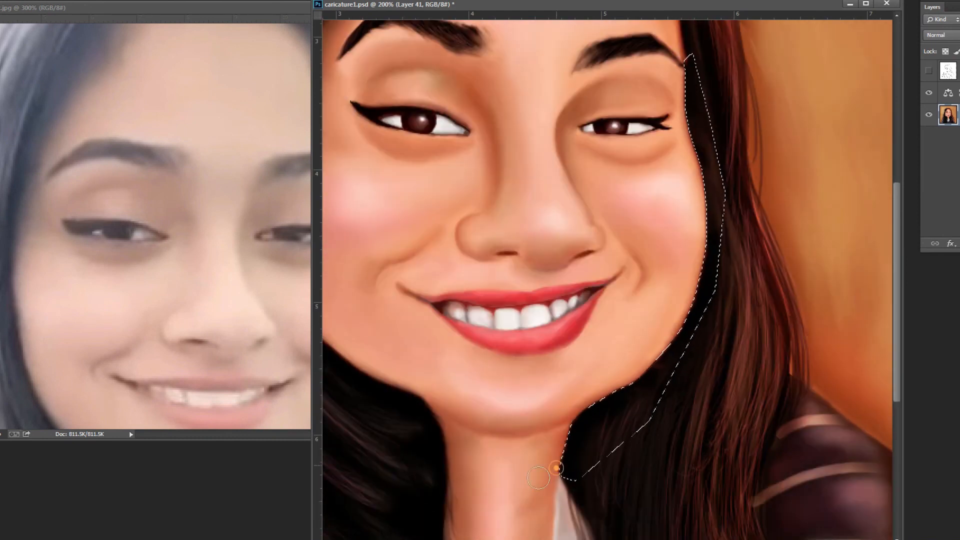
{"action": "key", "text": "ctrl+d"}
Paint soft shading along the image-right hairline on a new layer, comparing with the reference photo, and merge it into the painting layer
{"action": "scroll", "coordinate": [523, 88], "scroll_direction": "left", "scroll_amount": 5}
{"action": "key", "text": "ctrl+minus"}
{"action": "scroll", "coordinate": [632, 96], "scroll_direction": "up", "scroll_amount": 2}
{"action": "key", "text": "ctrl+plus"}
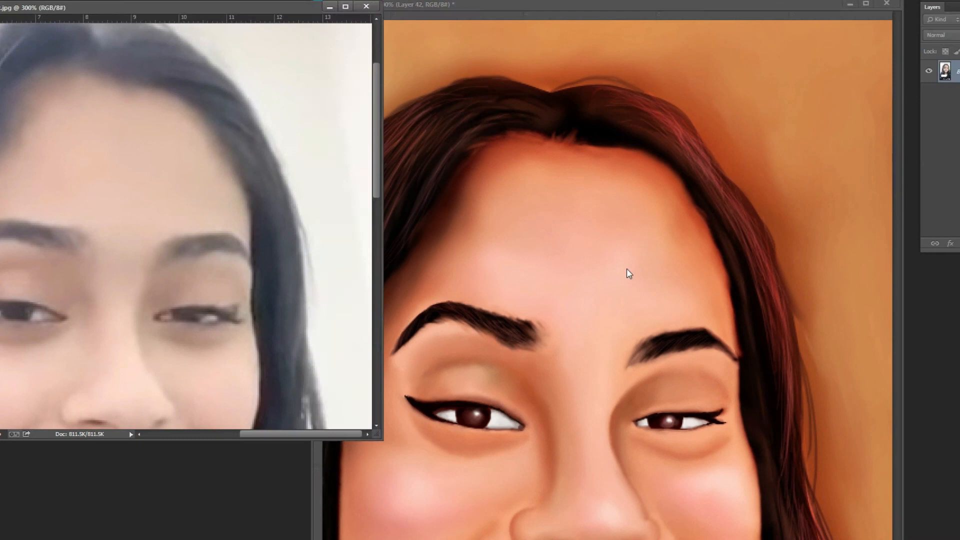
{"action": "left_click", "coordinate": [629, 274]}
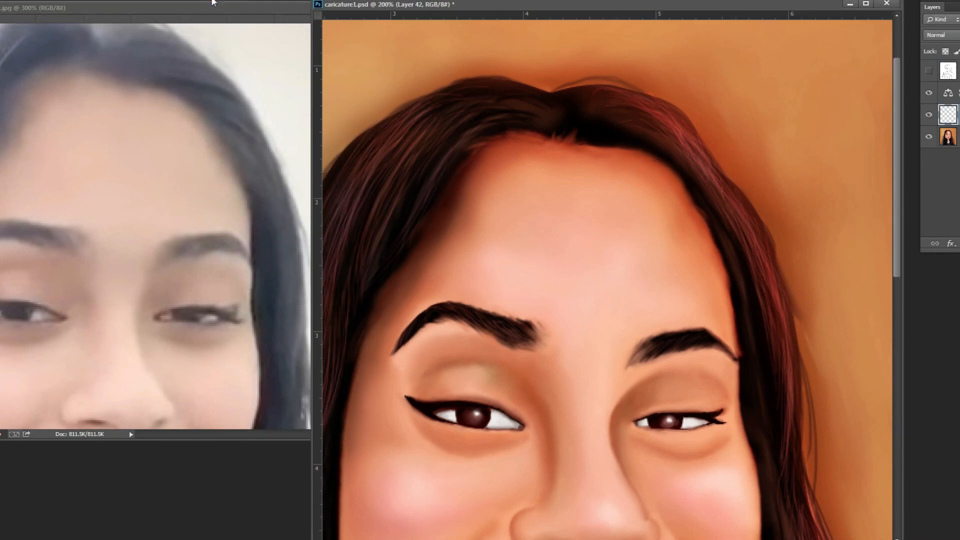
{"action": "key", "text": "ctrl+alt+shift+n"}
{"action": "left_click", "coordinate": [941, 35]}
{"action": "left_click", "coordinate": [943, 87]}
{"action": "left_click_drag", "start_coordinate": [614, 139], "coordinate": [694, 196]}
{"action": "left_click", "coordinate": [958, 136], "text": "shift"}
{"action": "key", "text": "ctrl+e"}
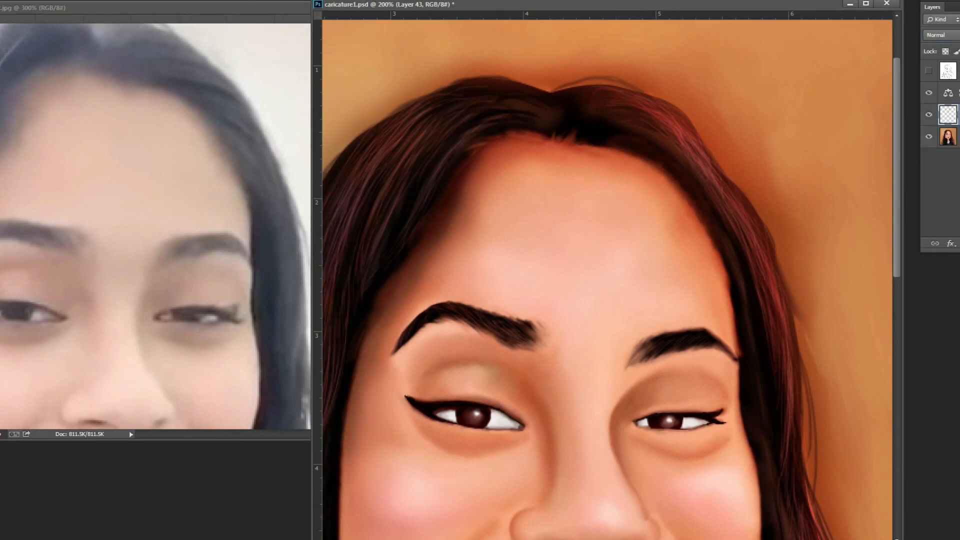
{"action": "key", "text": "ctrl+e"}
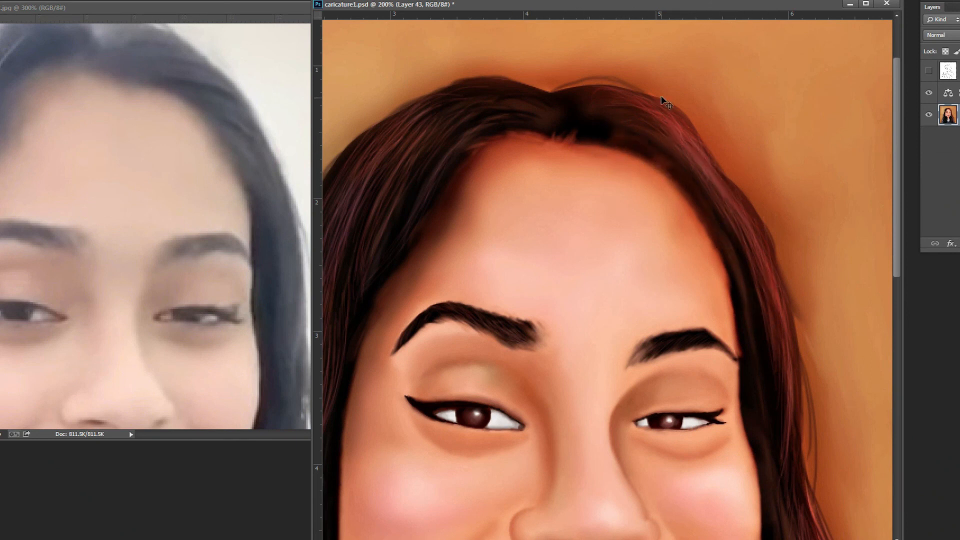
Add a new layer in Multiply mode and darken the image-right hair from the parting down to beside the neck
{"action": "key", "text": "ctrl+minus"}
{"action": "key", "text": "ctrl+alt+shift+n"}
{"action": "left_click", "coordinate": [941, 35]}
{"action": "left_click", "coordinate": [930, 84]}
{"action": "key", "text": "ctrl+plus"}
{"action": "mouse_move", "coordinate": [572, 93]}
{"action": "left_mouse_down"}
{"action": "mouse_move", "coordinate": [668, 176]}
{"action": "mouse_move", "coordinate": [725, 425]}
{"action": "mouse_move", "coordinate": [725, 470]}
{"action": "left_mouse_up"}
{"action": "key", "text": "]"}
{"action": "key", "text": "]"}
{"action": "key", "text": "]"}
{"action": "mouse_move", "coordinate": [715, 520]}
{"action": "left_mouse_down"}
{"action": "mouse_move", "coordinate": [705, 295]}
{"action": "mouse_move", "coordinate": [650, 425]}
{"action": "left_mouse_up"}
{"action": "key", "text": "ctrl+minus"}
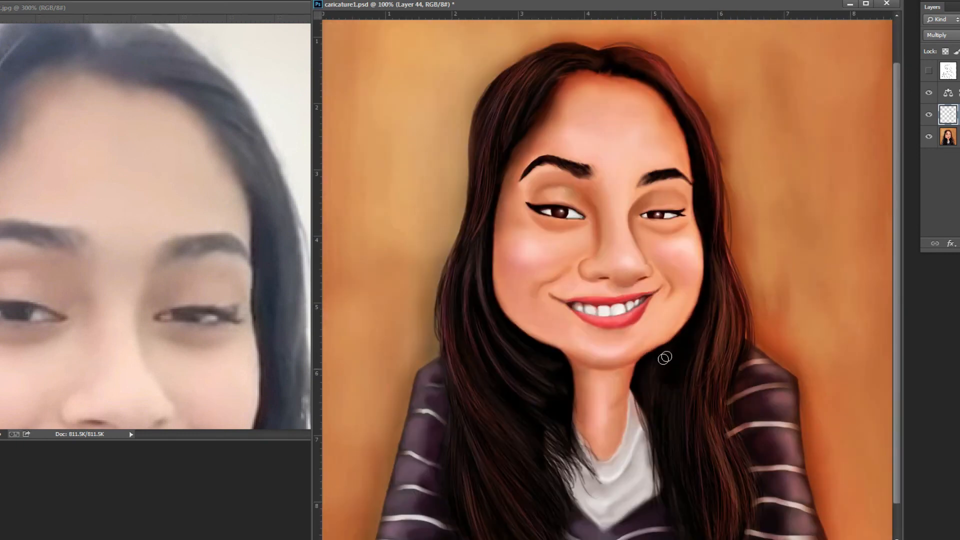
{"action": "left_click_drag", "start_coordinate": [664, 358], "coordinate": [655, 395]}
Deepen the shadows in the image-left hair on the Multiply layer, varying the brush size and comparing with the full reference photo
{"action": "key", "text": "ctrl+minus"}
{"action": "key", "text": "ctrl+minus"}
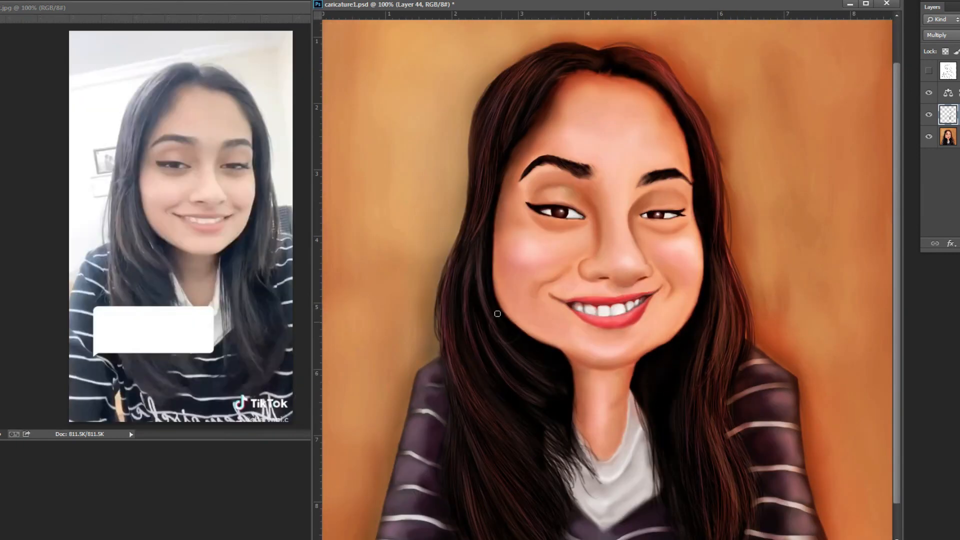
{"action": "left_click_drag", "start_coordinate": [525, 107], "coordinate": [588, 60]}
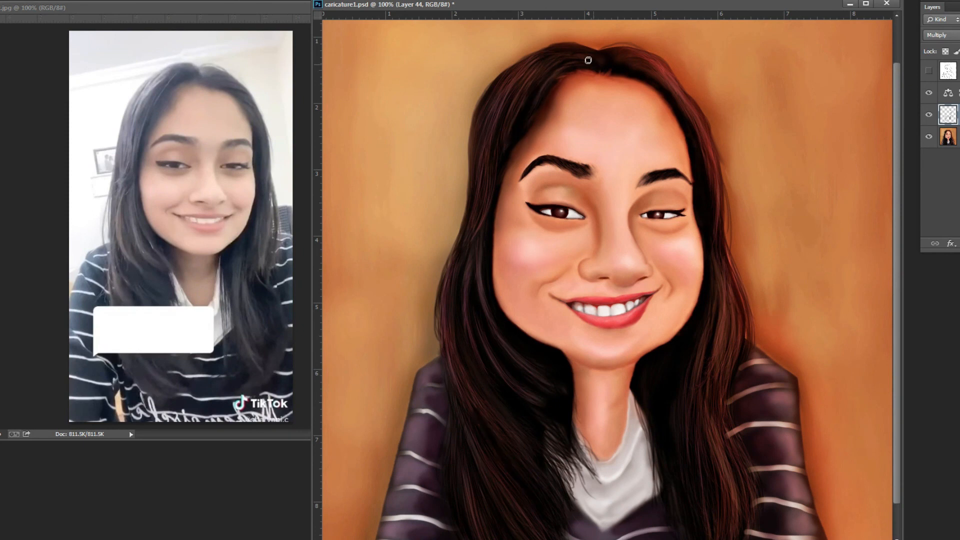
{"action": "key", "text": "["}
{"action": "key", "text": "["}
{"action": "key", "text": "["}
{"action": "key", "text": "["}
{"action": "key", "text": "["}
{"action": "key", "text": "["}
{"action": "key", "text": "["}
{"action": "key", "text": "["}
{"action": "key", "text": "["}
{"action": "key", "text": "["}
{"action": "key", "text": "]"}
{"action": "key", "text": "]"}
{"action": "key", "text": "]"}
{"action": "left_click_drag", "start_coordinate": [479, 396], "coordinate": [503, 441]}
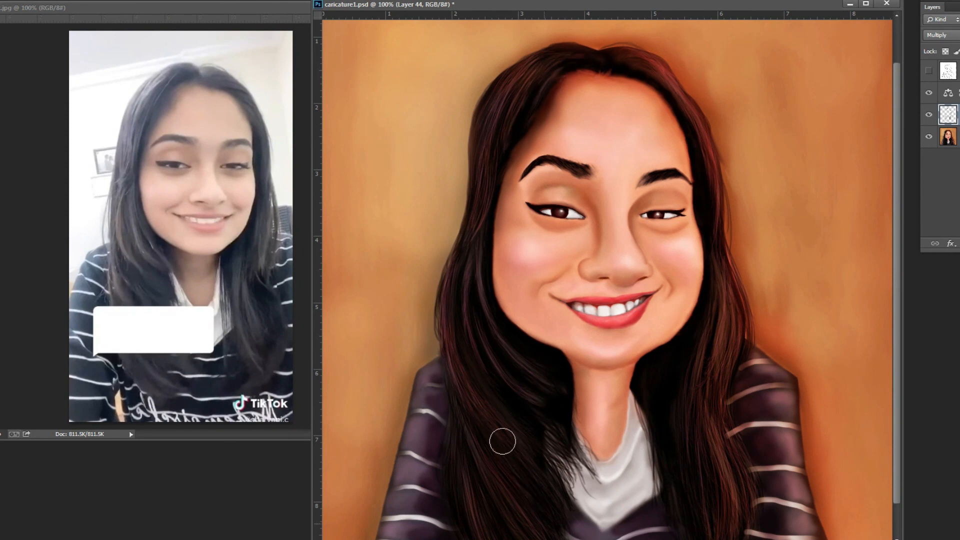
Add another layer and paint fine reddish strands along the crown and image-right side of the hair
{"action": "key", "text": "ctrl+shift+alt+n"}
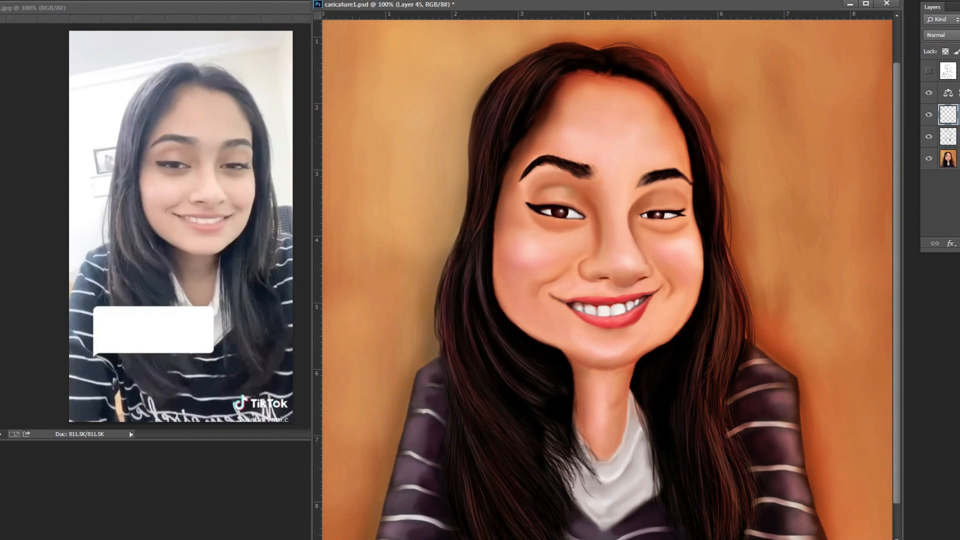
{"action": "left_click", "coordinate": [686, 83]}
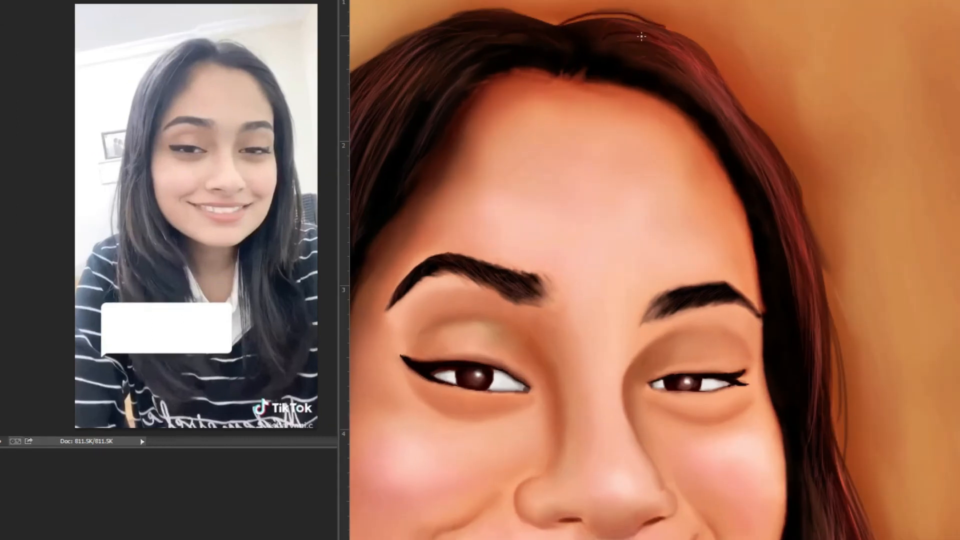
{"action": "key", "text": "ctrl+alt+z"}
{"action": "mouse_move", "coordinate": [656, 23]}
{"action": "left_mouse_down"}
{"action": "mouse_move", "coordinate": [715, 60]}
{"action": "mouse_move", "coordinate": [758, 120]}
{"action": "left_mouse_up"}
{"action": "left_click_drag", "start_coordinate": [650, 31], "coordinate": [702, 71]}
{"action": "left_click_drag", "start_coordinate": [805, 207], "coordinate": [828, 302]}
{"action": "key", "text": "ctrl+0"}
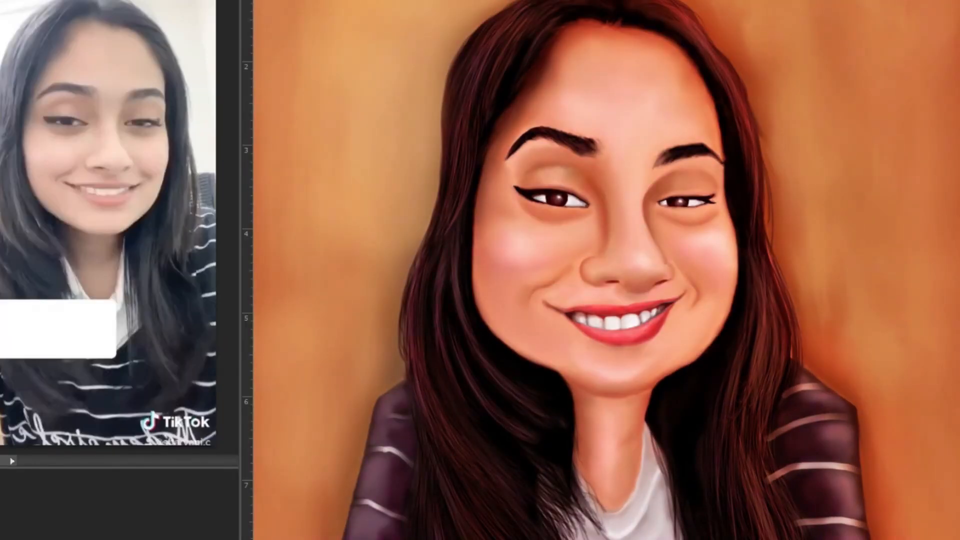
{"action": "key", "text": "ctrl+0"}
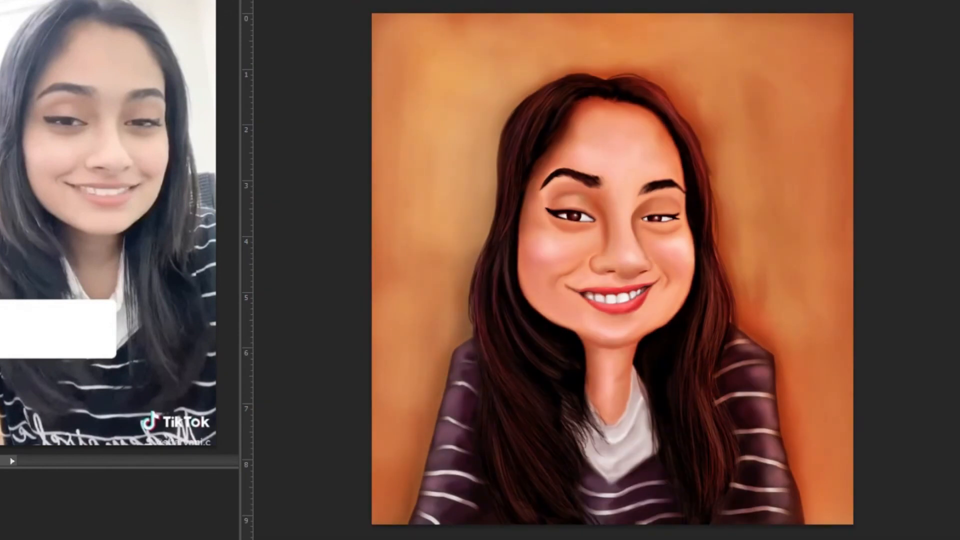